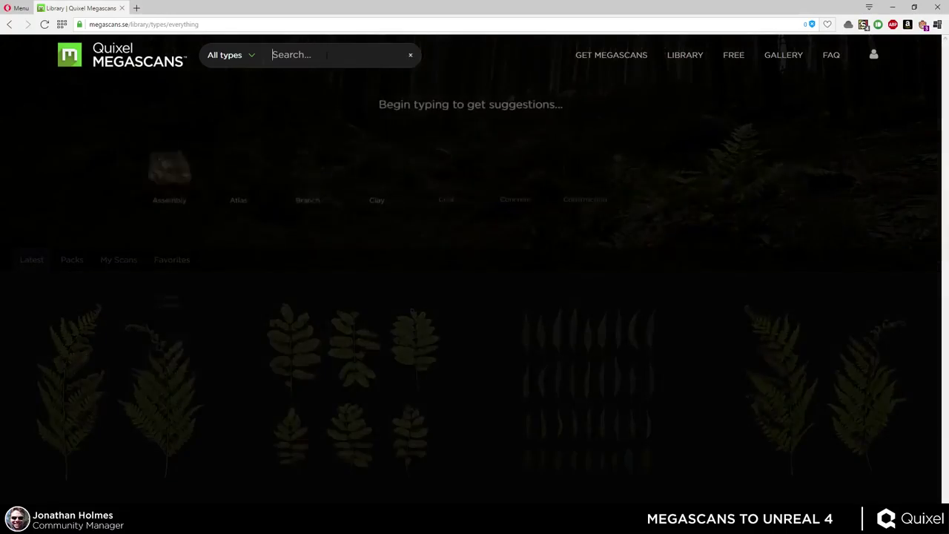
# - Search the Megascans library for rock and scroll through the results
pyautogui.press('Return')
pyautogui.scroll(-15, 621, 319)
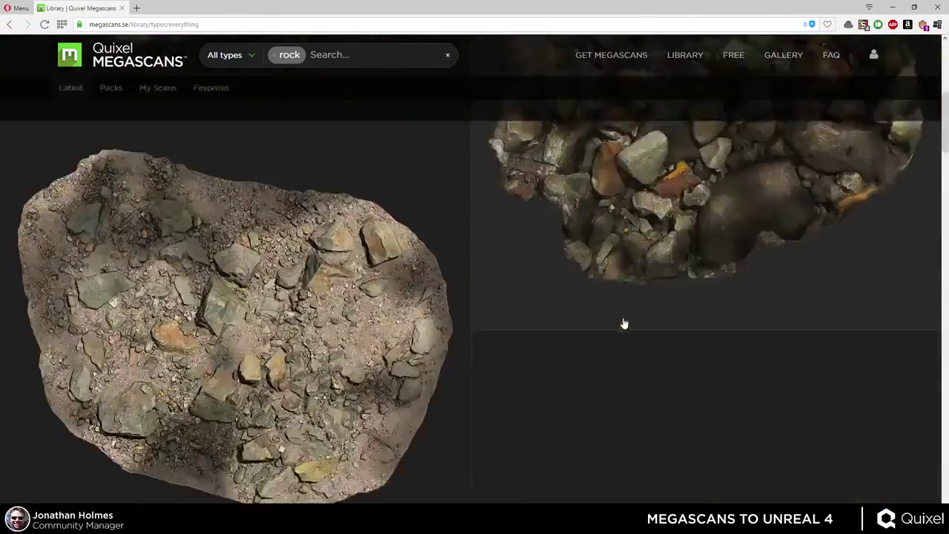
pyautogui.scroll(-15, 619, 289)
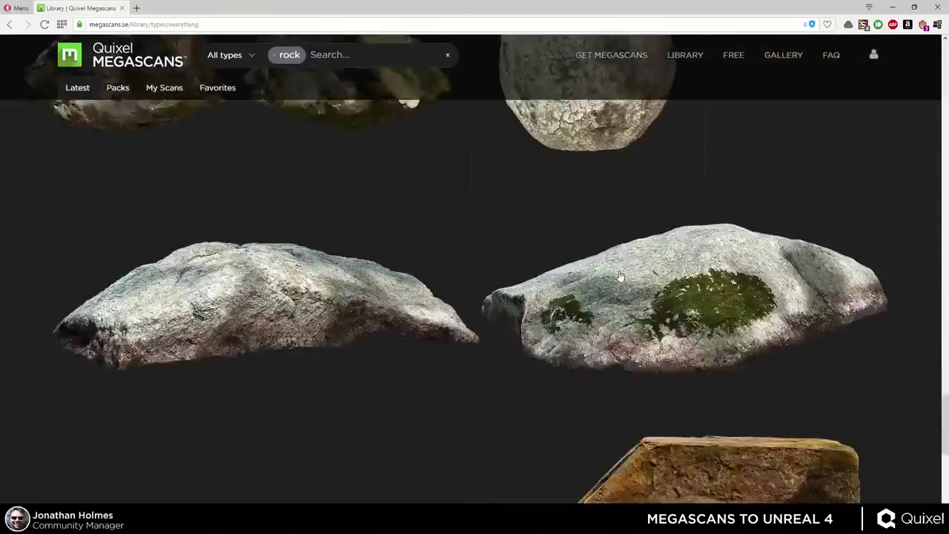
pyautogui.scroll(-15, 625, 274)
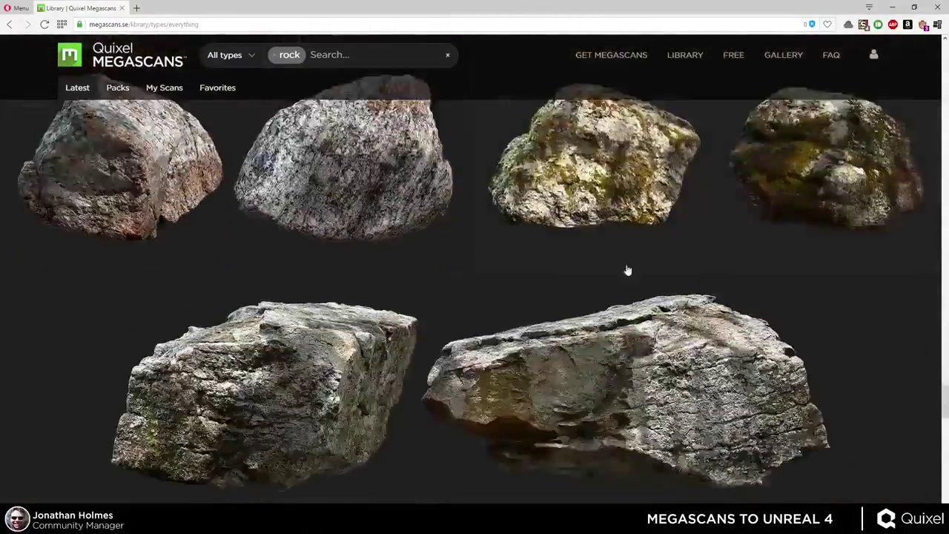
pyautogui.scroll(20, 625, 258)
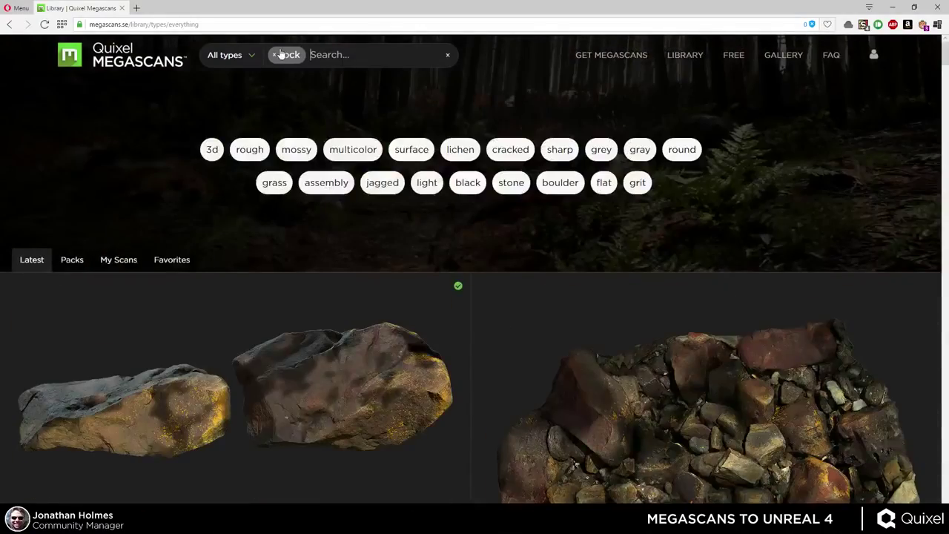
# - Replace the rock filter with a gravel search and browse the gravel surface scans
pyautogui.click(274, 55)
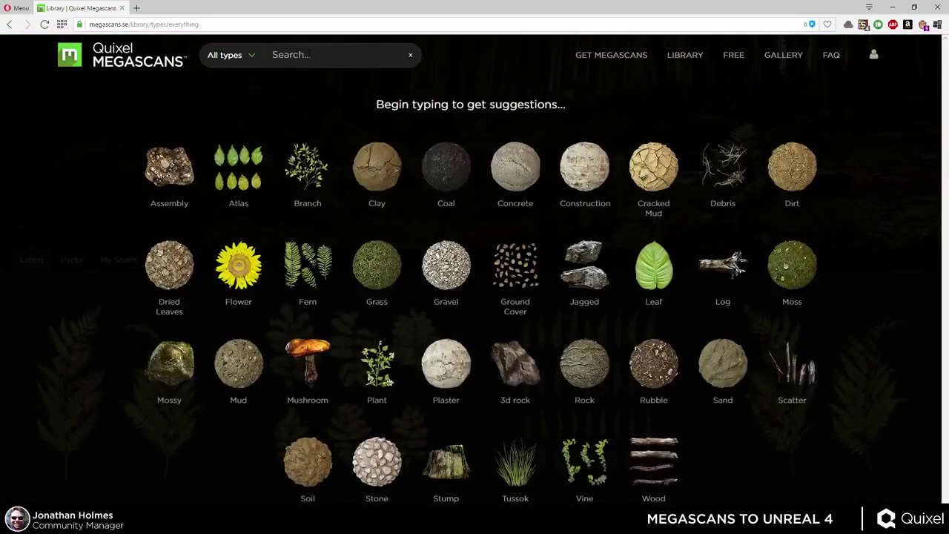
pyautogui.write('gravel')
pyautogui.press('Return')
pyautogui.scroll(-5, 507, 297)
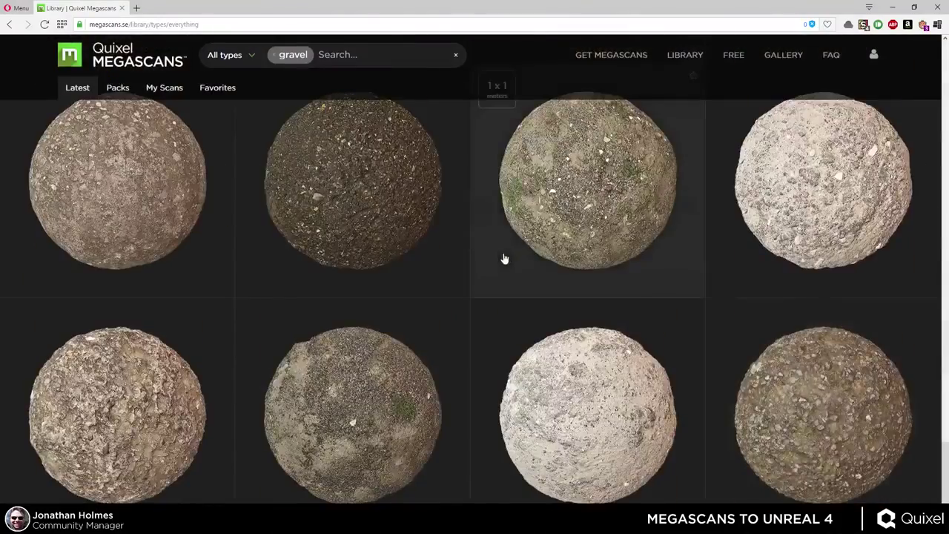
pyautogui.scroll(-3, 503, 257)
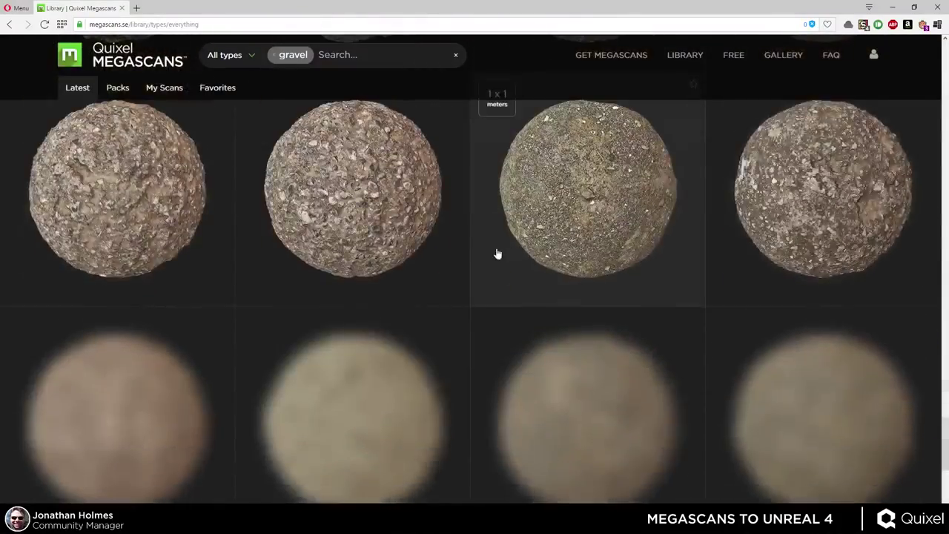
pyautogui.scroll(-10, 497, 254)
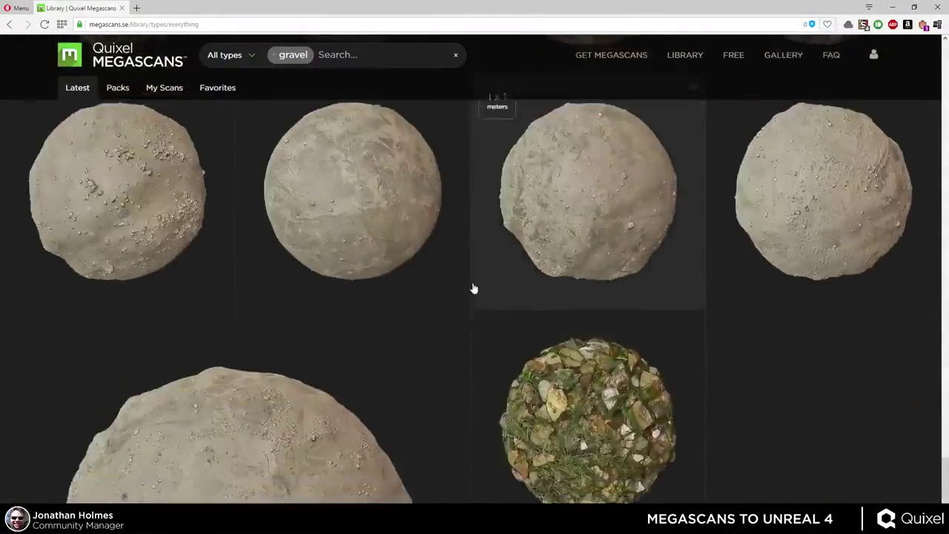
pyautogui.scroll(-10, 472, 287)
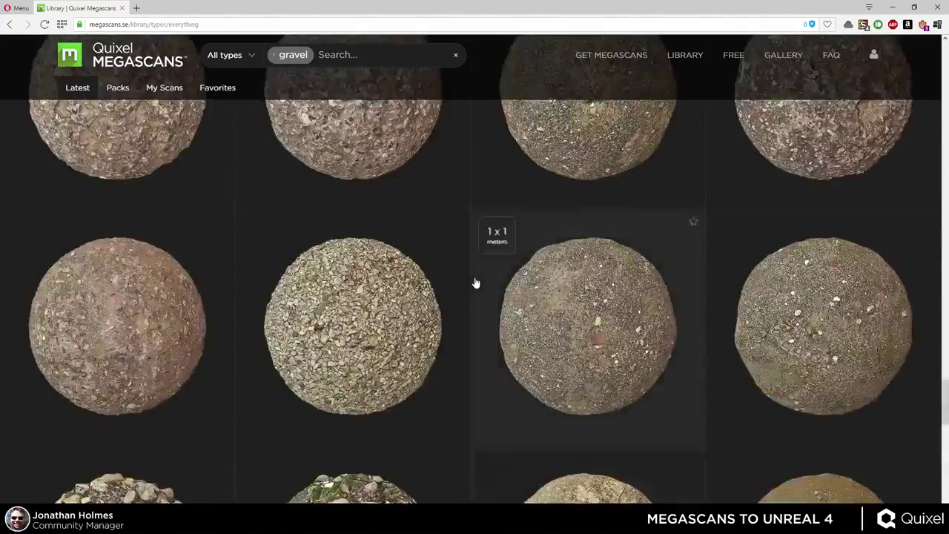
pyautogui.scroll(-10, 475, 283)
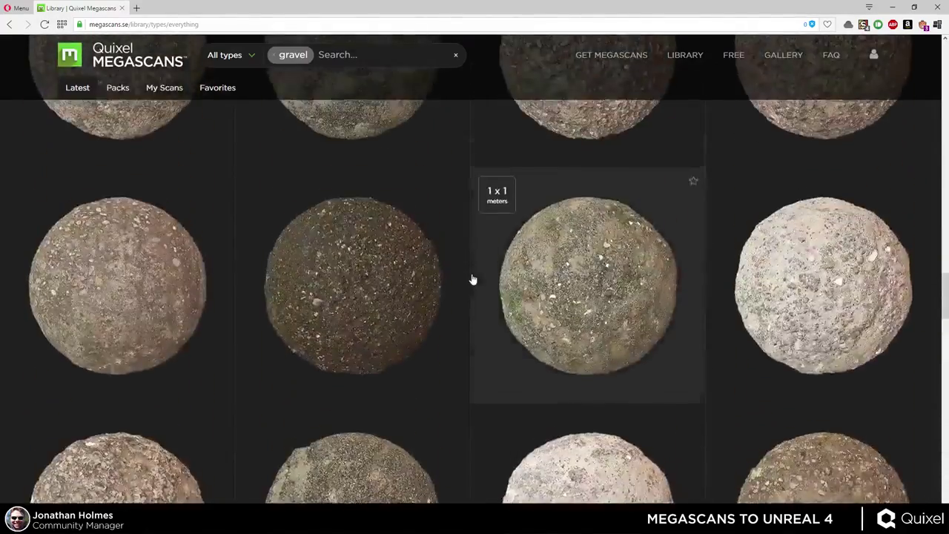
pyautogui.scroll(-10, 473, 280)
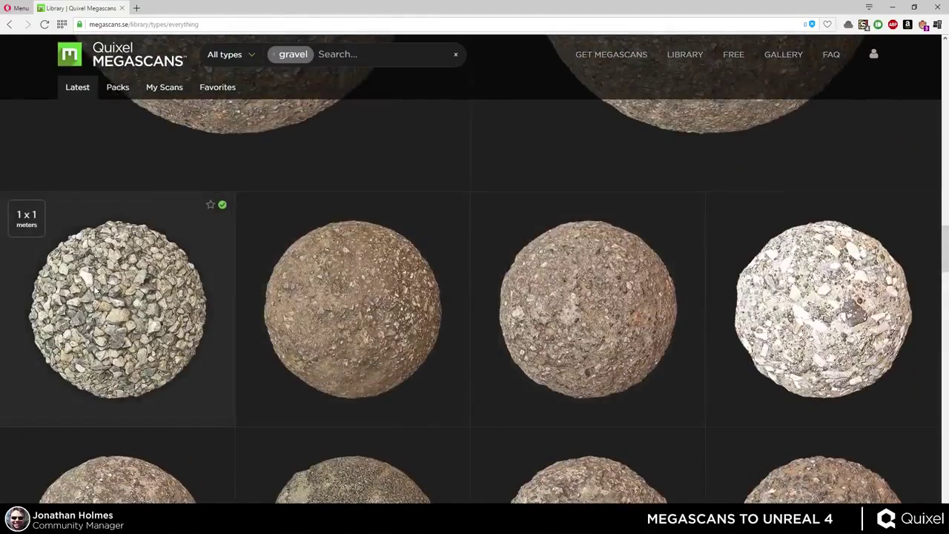
# - Open the Construction Gravel asset to view its 4096x4096 Realtime Specular export settings
pyautogui.click(95, 288)
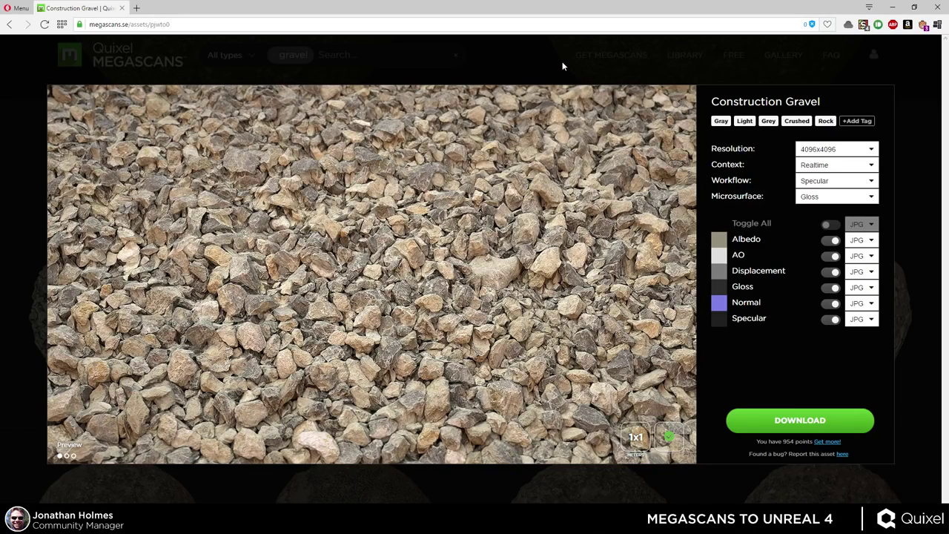
pyautogui.hotkey('alt', 'Tab')
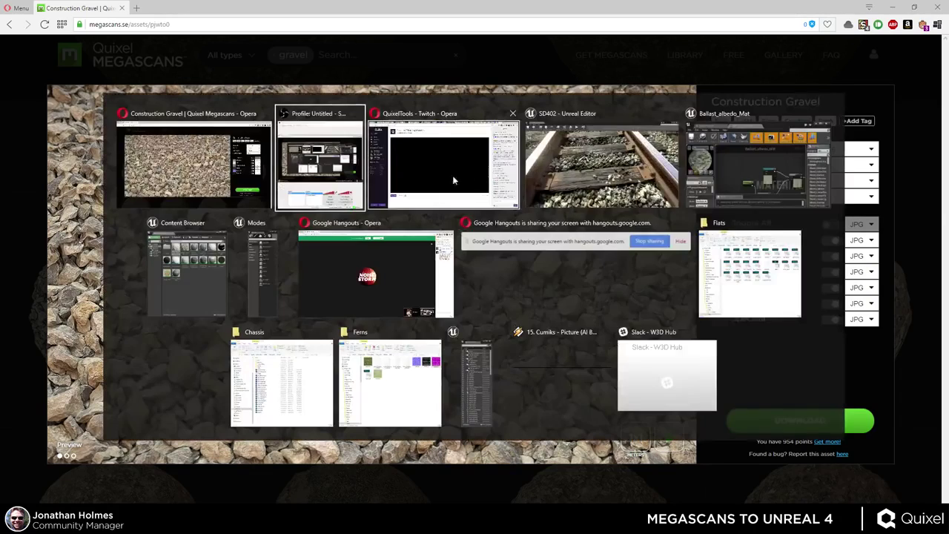
# - In the Unreal Editor, frame the ballast beside the ferns and enter mesh vertex painting
pyautogui.click(586, 146)
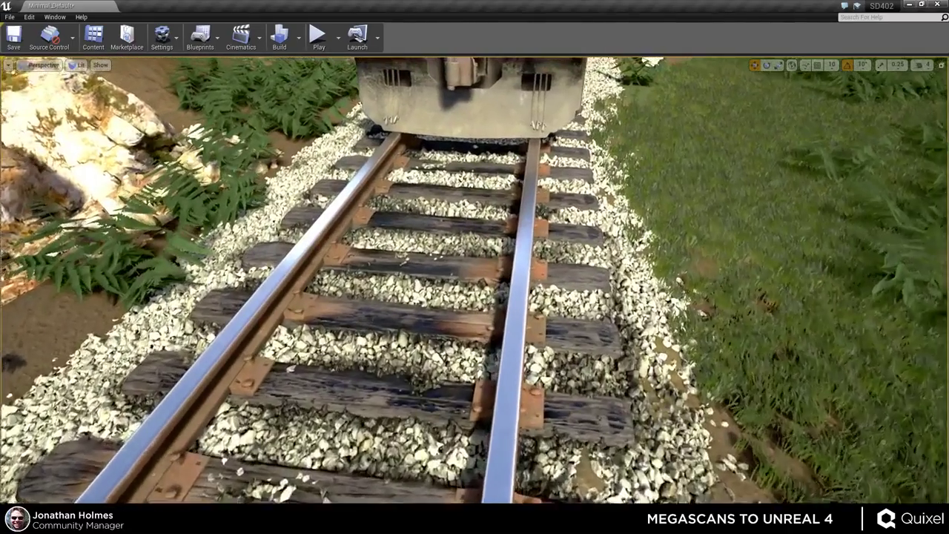
pyautogui.scroll(2, 609, 345)
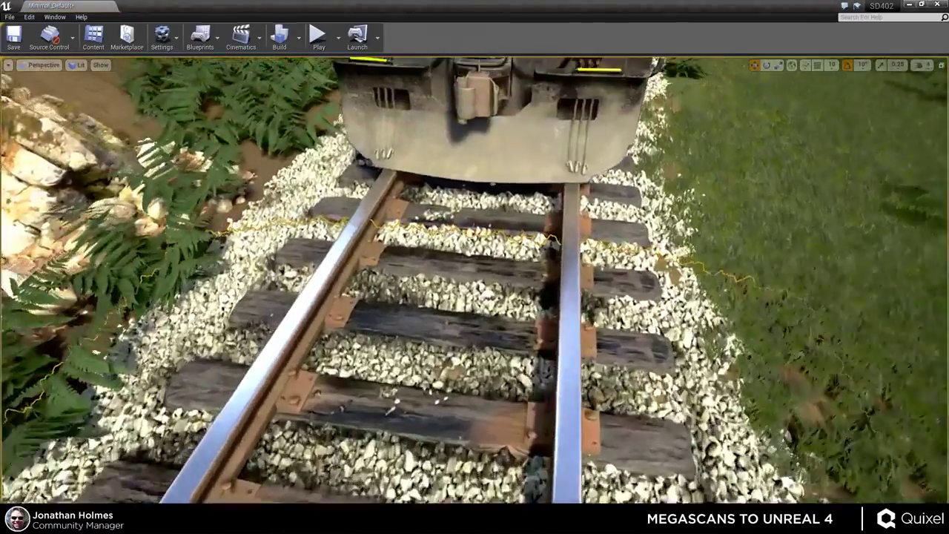
pyautogui.keyDown('alt'); pyautogui.moveTo(459, 326); pyautogui.dragTo(545, 339); pyautogui.keyUp('alt')
pyautogui.moveTo(545, 340); pyautogui.dragTo(483, 354, button='right')
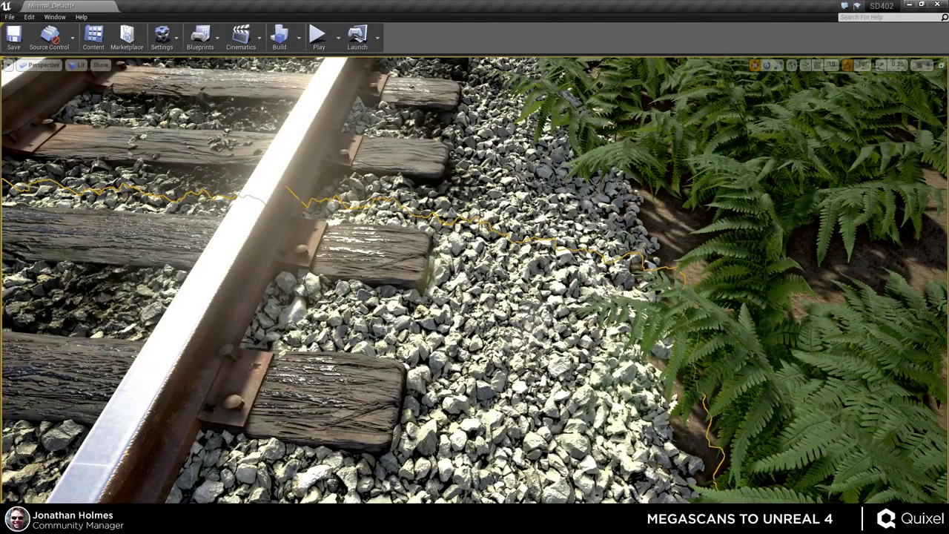
pyautogui.hotkey('shift', '2')
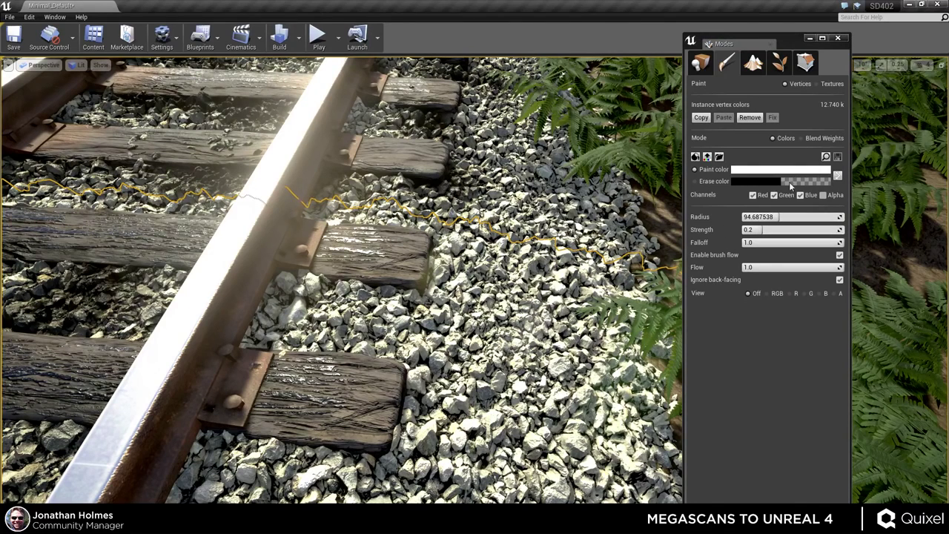
# - Set the paint colour to black and paint the gravel right of the rail darker
pyautogui.click(757, 182)
pyautogui.click(741, 191)
pyautogui.click(740, 171)
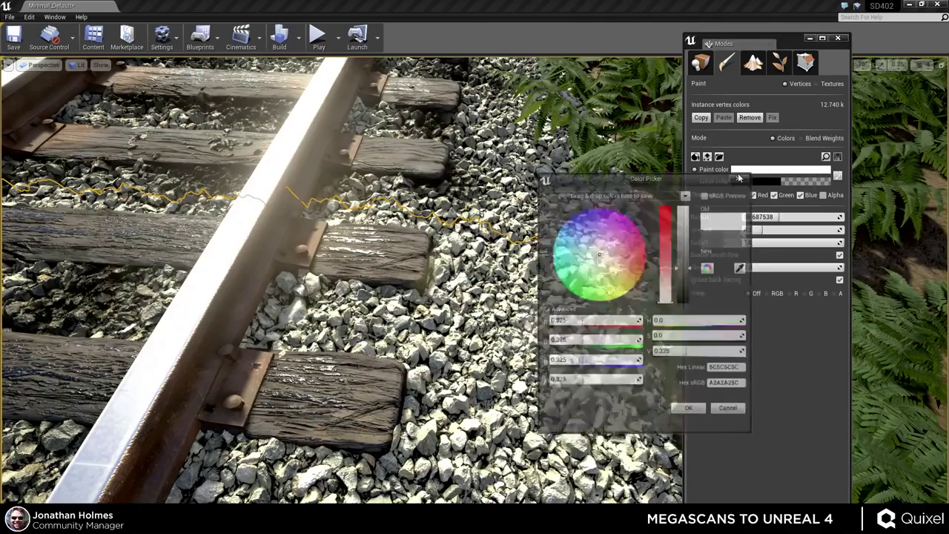
pyautogui.moveTo(685, 281); pyautogui.dragTo(685, 319)
pyautogui.click(690, 410)
pyautogui.moveTo(415, 333)
pyautogui.mouseDown()
pyautogui.moveTo(578, 415)
pyautogui.moveTo(518, 318)
pyautogui.mouseUp()
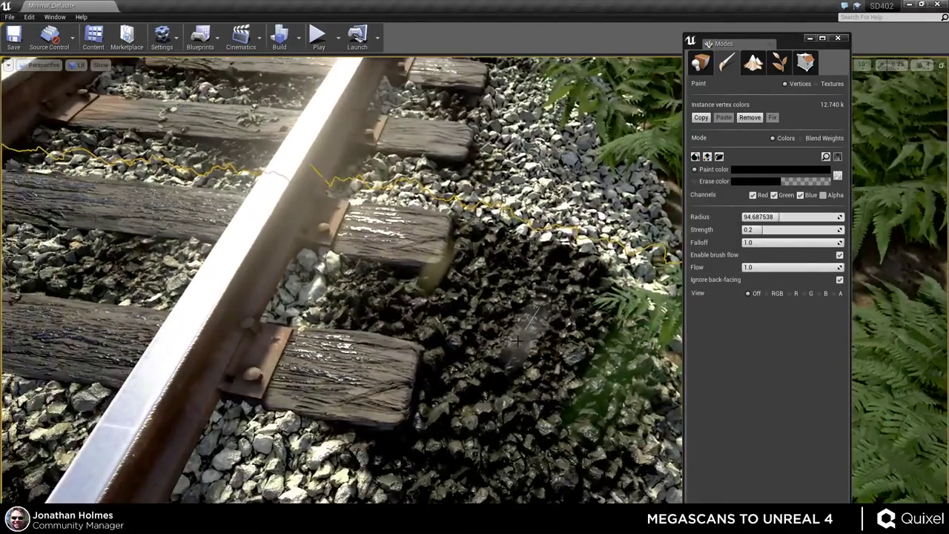
# - Move closer to the painted patch, switch the paint colour to white and repaint the ballast light
pyautogui.hotkey('shift', '1')
pyautogui.moveTo(517, 339)
pyautogui.mouseDown(button='right')
pyautogui.moveTo(493, 392)
pyautogui.moveTo(489, 323)
pyautogui.moveTo(485, 400)
pyautogui.mouseUp(button='right')
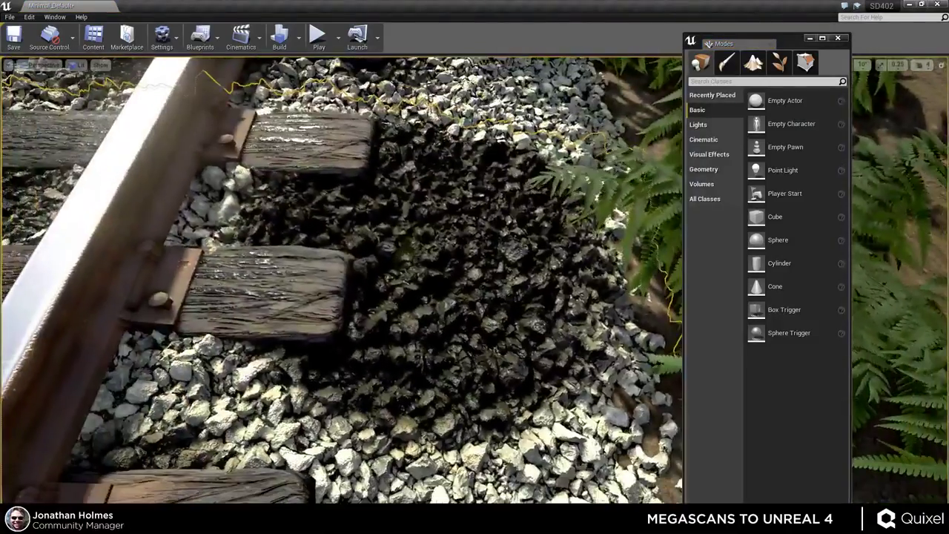
pyautogui.hotkey('shift', '2')
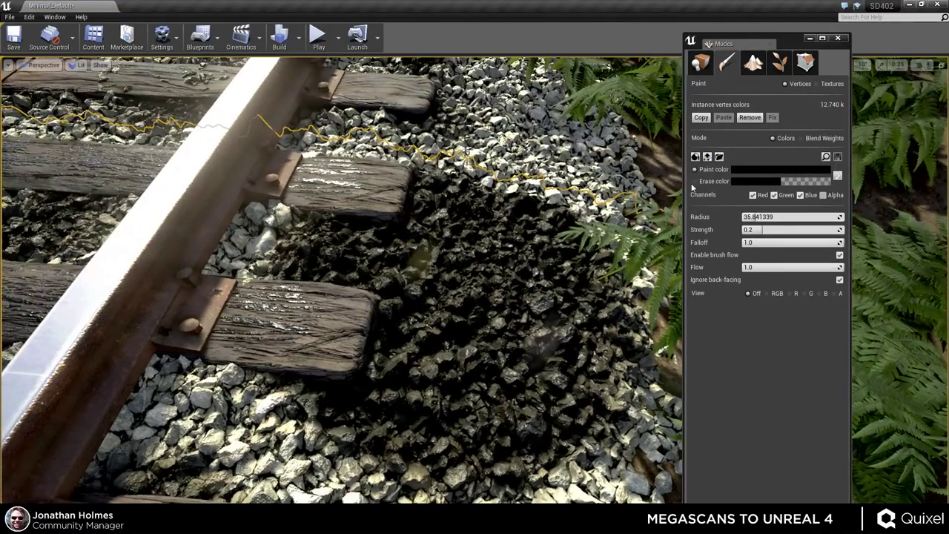
pyautogui.click(694, 181)
pyautogui.click(744, 175)
pyautogui.moveTo(677, 230); pyautogui.dragTo(677, 209)
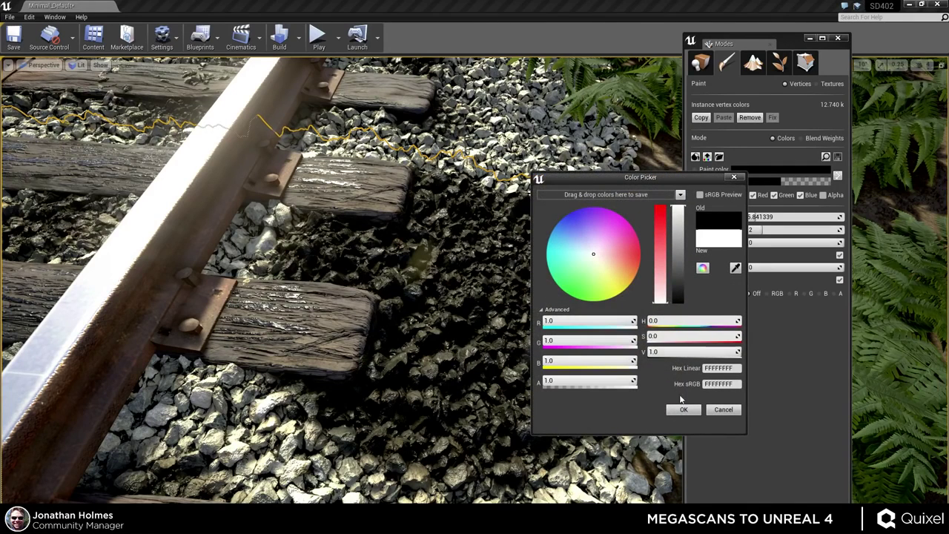
pyautogui.click(683, 410)
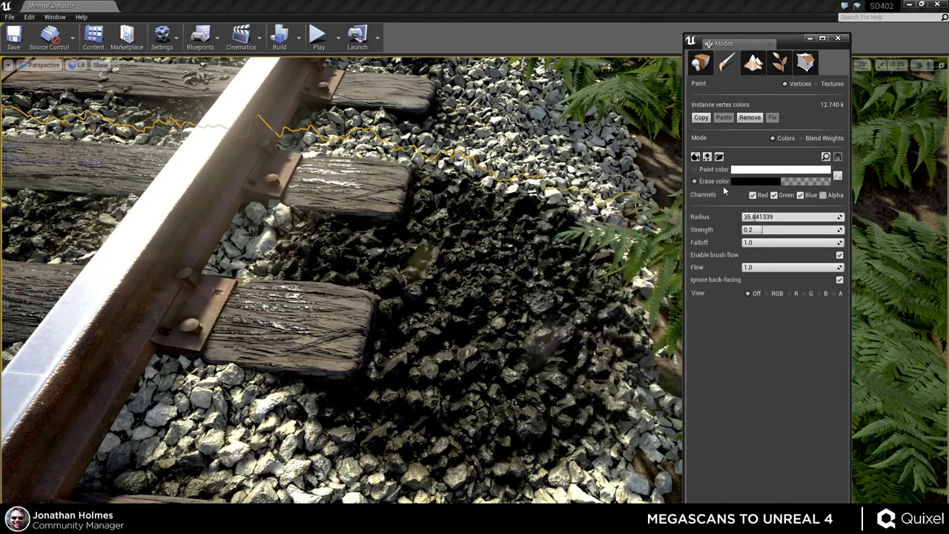
pyautogui.moveTo(445, 289)
pyautogui.mouseDown()
pyautogui.moveTo(415, 252)
pyautogui.moveTo(382, 331)
pyautogui.moveTo(304, 245)
pyautogui.moveTo(400, 422)
pyautogui.moveTo(482, 385)
pyautogui.moveTo(586, 285)
pyautogui.mouseUp()
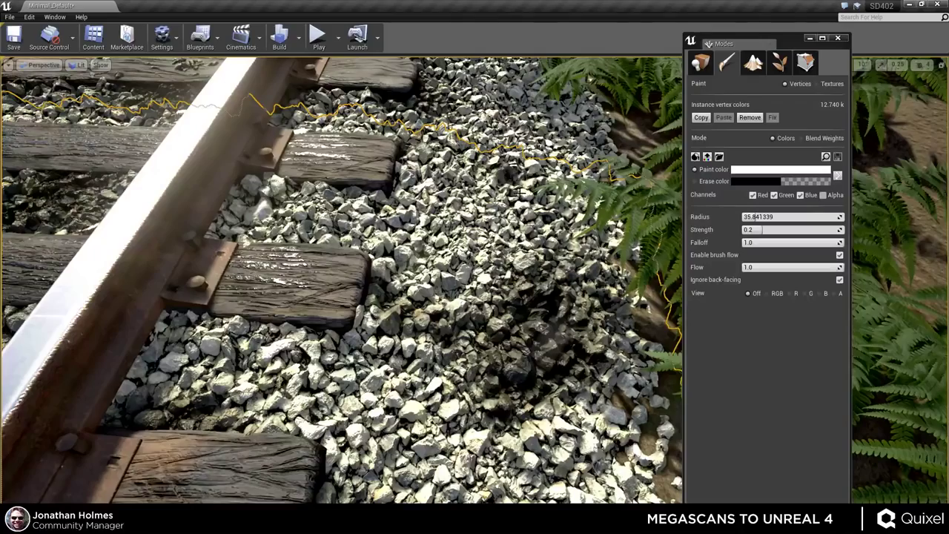
pyautogui.moveTo(549, 356); pyautogui.dragTo(429, 330)
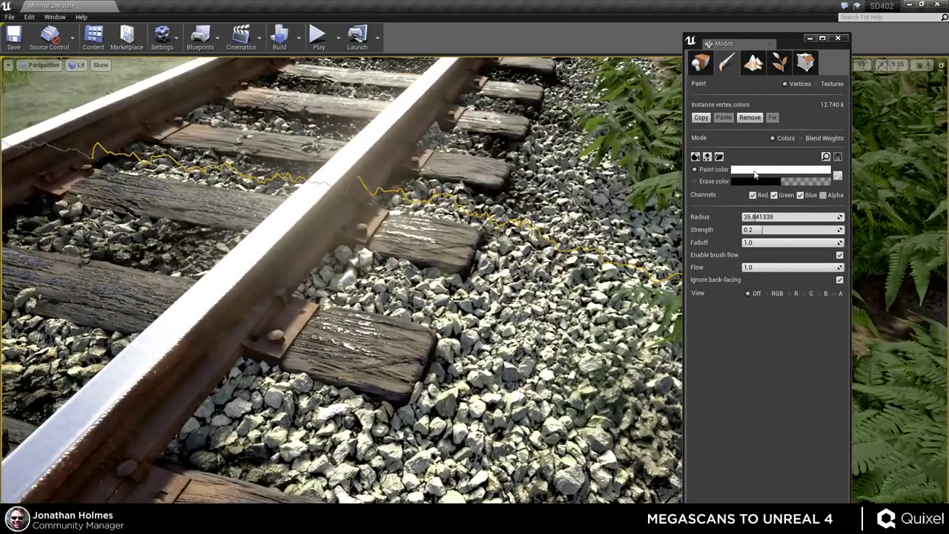
# - Set the vertex paint colour back to black
pyautogui.click(778, 169)
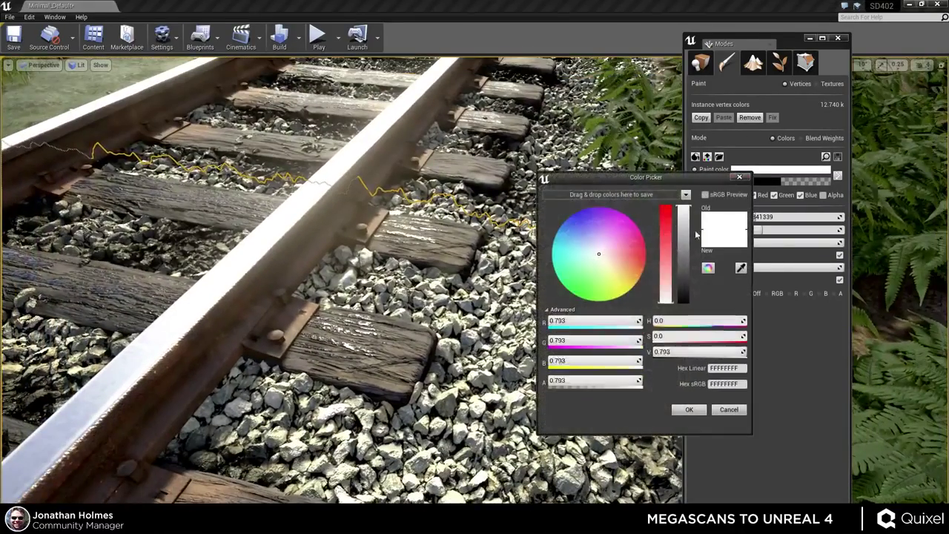
pyautogui.moveTo(674, 263); pyautogui.dragTo(685, 349)
pyautogui.click(698, 412)
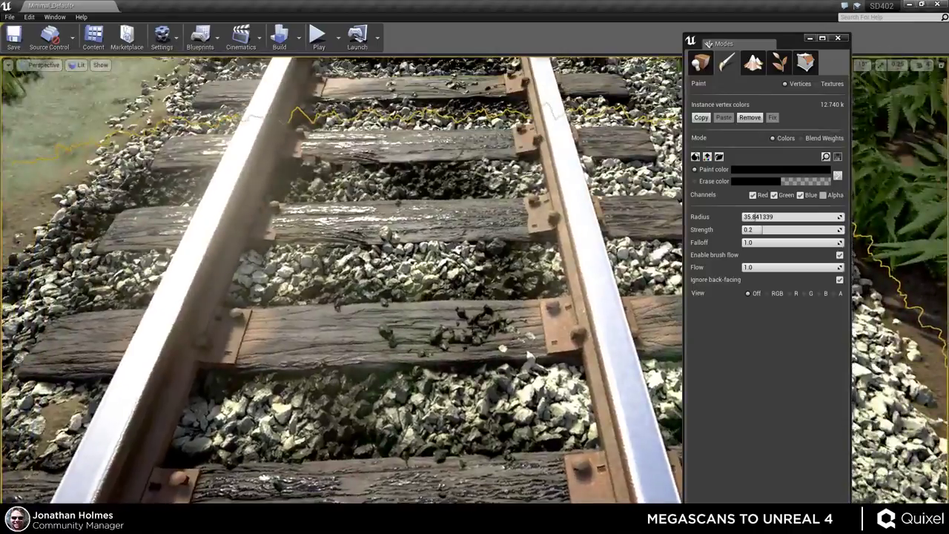
# - Pan along the track, set the paint colour to white and paint over the dark gravel patch
pyautogui.moveTo(341, 282); pyautogui.dragTo(252, 299, button='right')
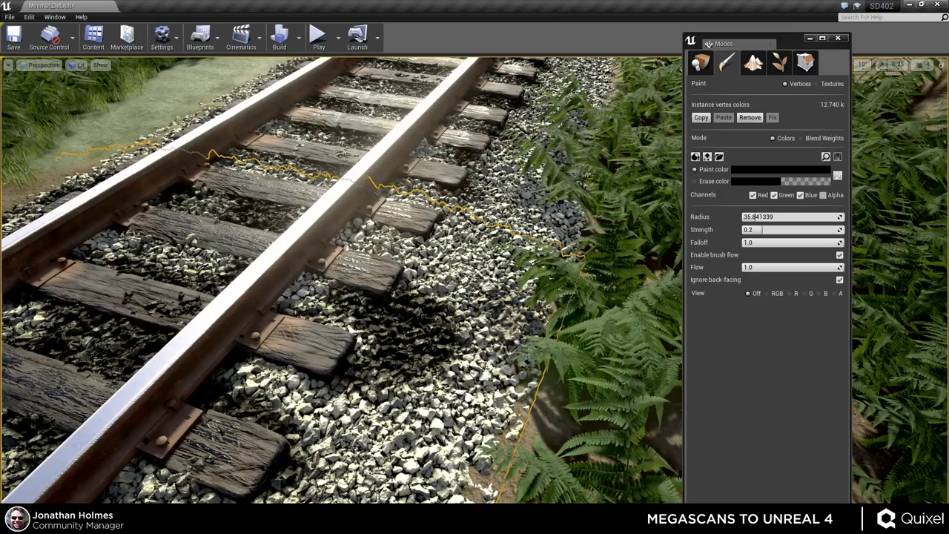
pyautogui.moveTo(252, 300); pyautogui.dragTo(266, 299, button='right')
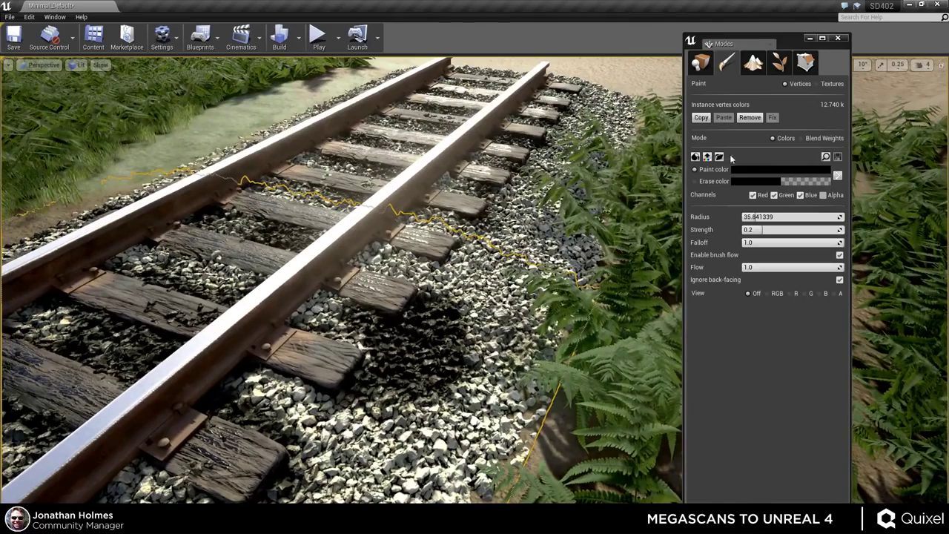
pyautogui.click(740, 170)
pyautogui.moveTo(680, 243); pyautogui.dragTo(680, 203)
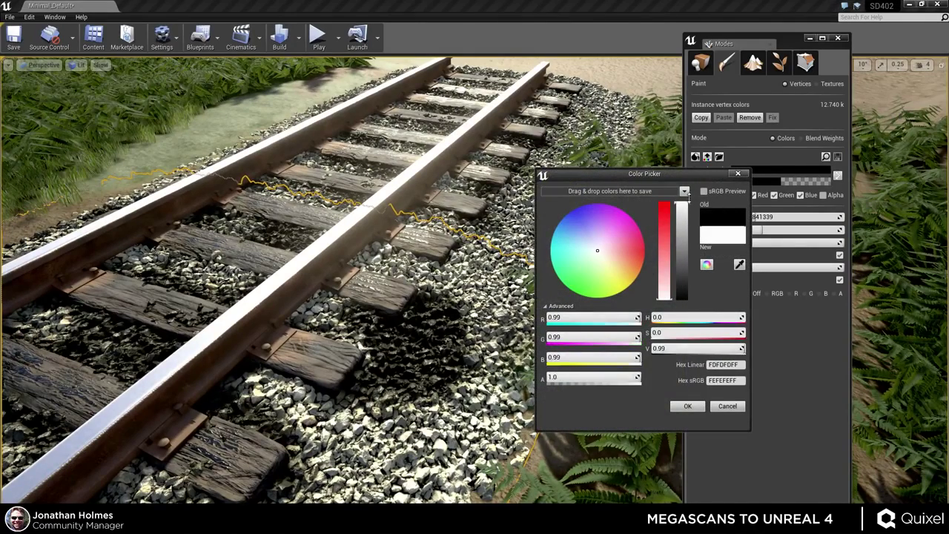
pyautogui.click(685, 405)
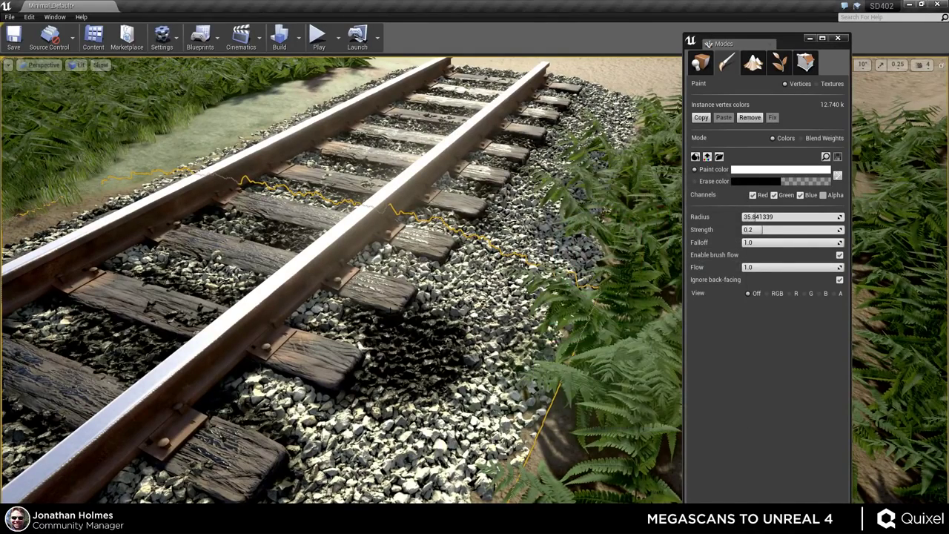
pyautogui.moveTo(448, 333); pyautogui.dragTo(363, 318)
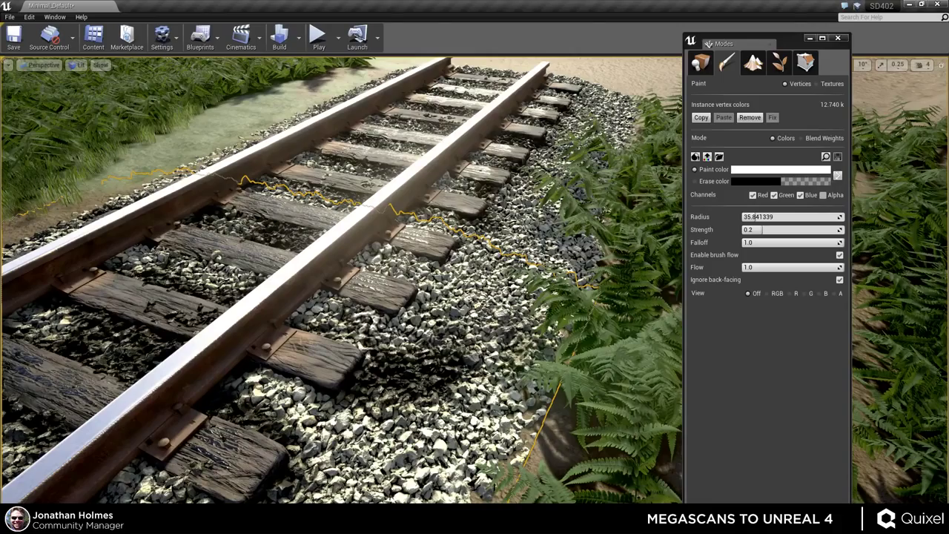
# - Return to actor placement mode and deselect the gravel ground mesh
pyautogui.hotkey('shift', '1')
pyautogui.moveTo(501, 350)
pyautogui.mouseDown(button='right')
pyautogui.moveTo(500, 335)
pyautogui.moveTo(475, 332)
pyautogui.moveTo(489, 341)
pyautogui.moveTo(523, 335)
pyautogui.mouseUp(button='right')
pyautogui.press('Escape')
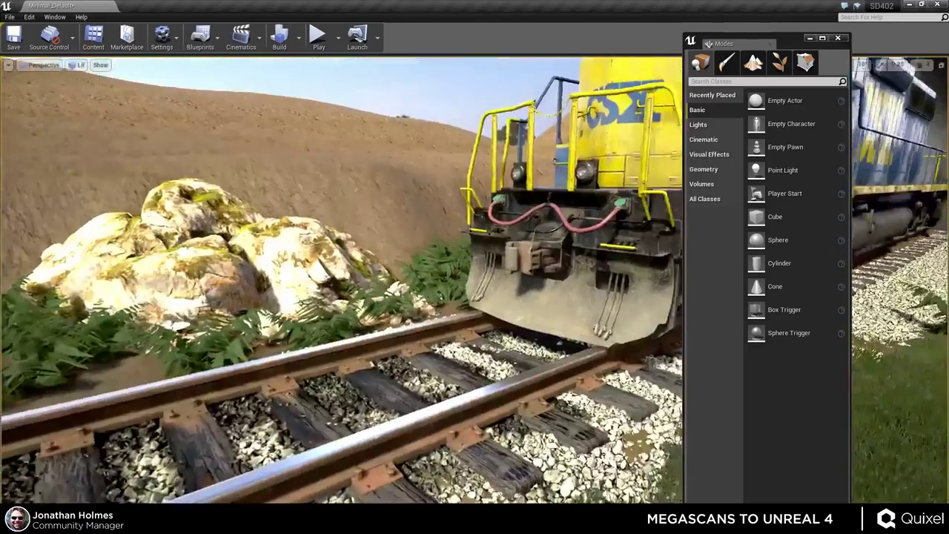
pyautogui.moveTo(474, 296); pyautogui.dragTo(474, 303, button='right')
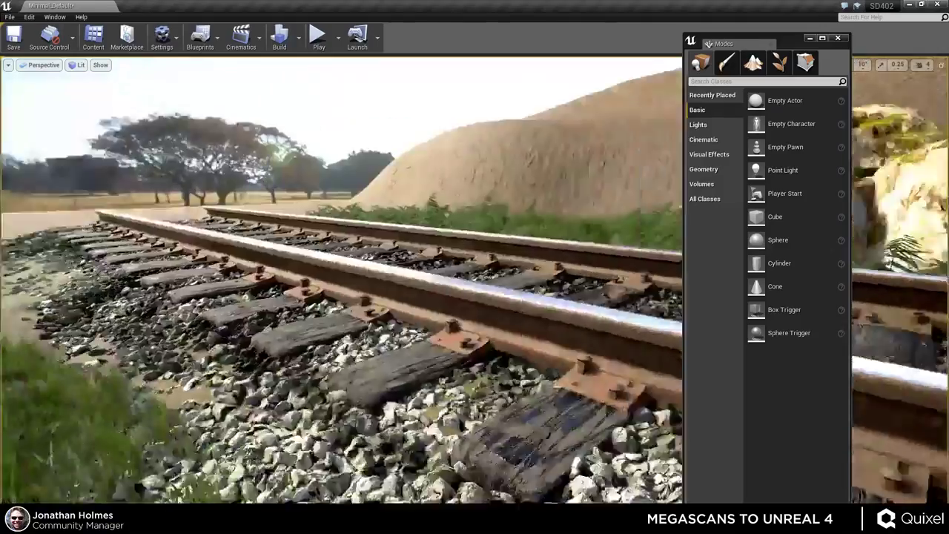
pyautogui.moveTo(341, 280); pyautogui.dragTo(519, 326, button='right')
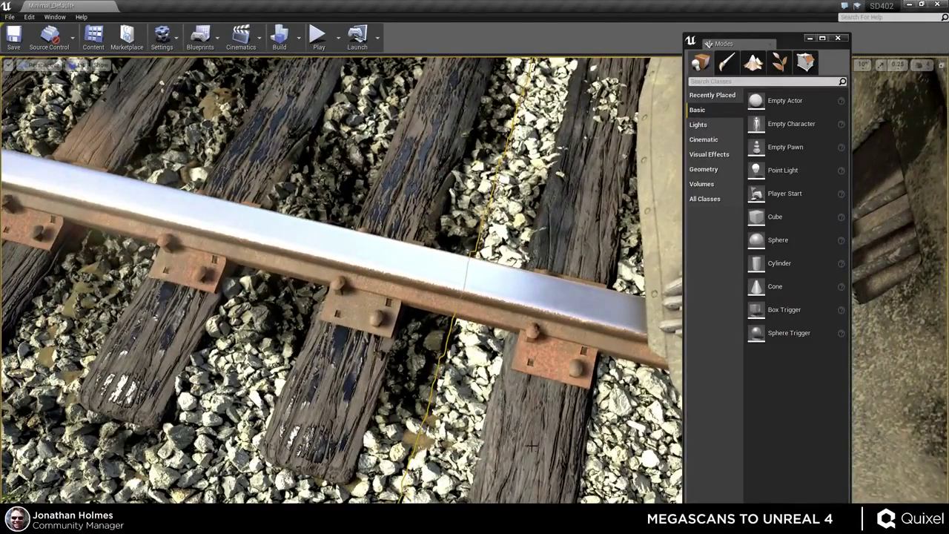
pyautogui.moveTo(527, 440); pyautogui.dragTo(593, 300, button='right')
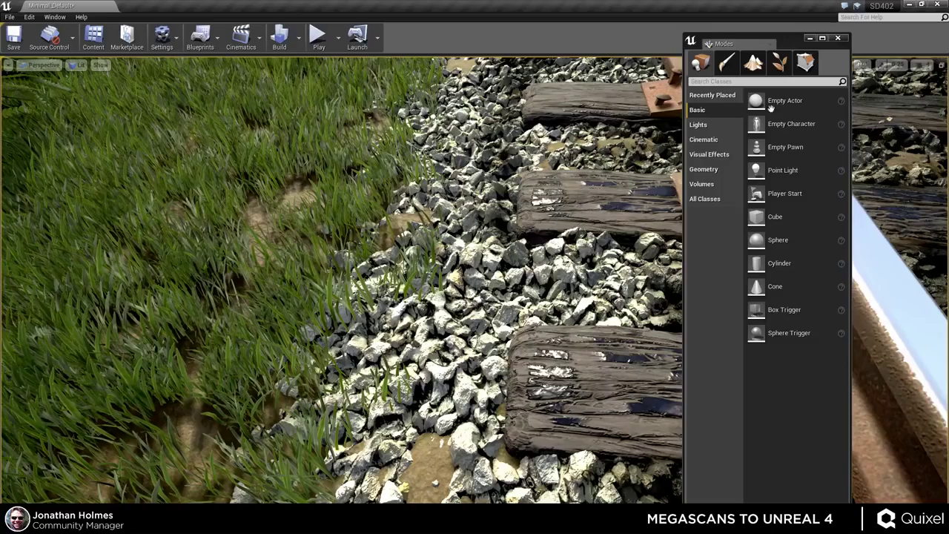
pyautogui.moveTo(708, 44); pyautogui.dragTo(777, 52)
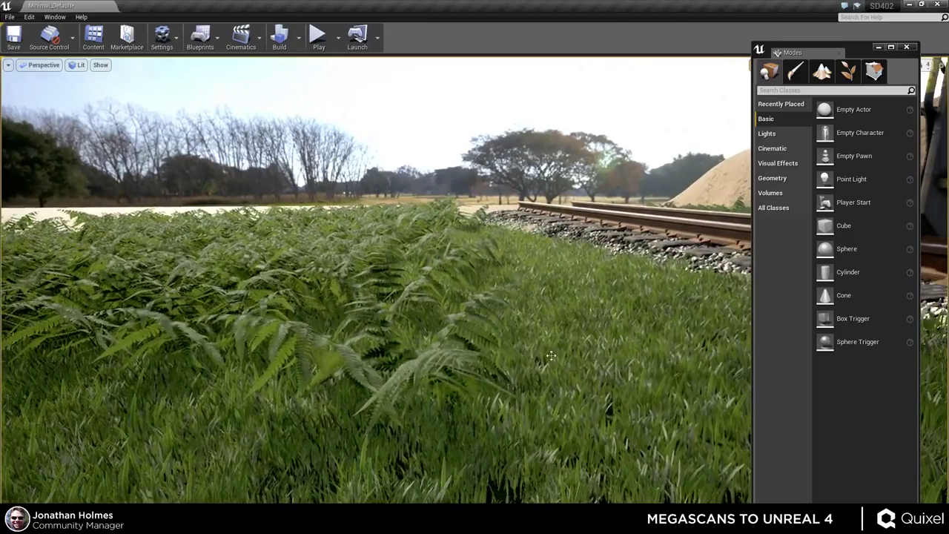
pyautogui.moveTo(579, 340); pyautogui.dragTo(575, 373, button='right')
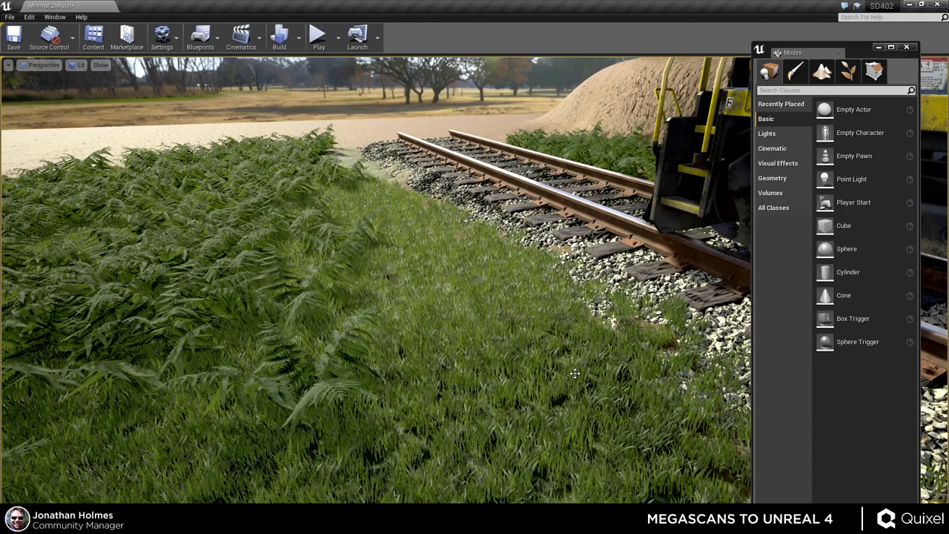
pyautogui.moveTo(464, 371); pyautogui.dragTo(534, 276, button='right')
# - Duplicate the gravel track bed beside the original and frame the new copy
pyautogui.click(315, 193)
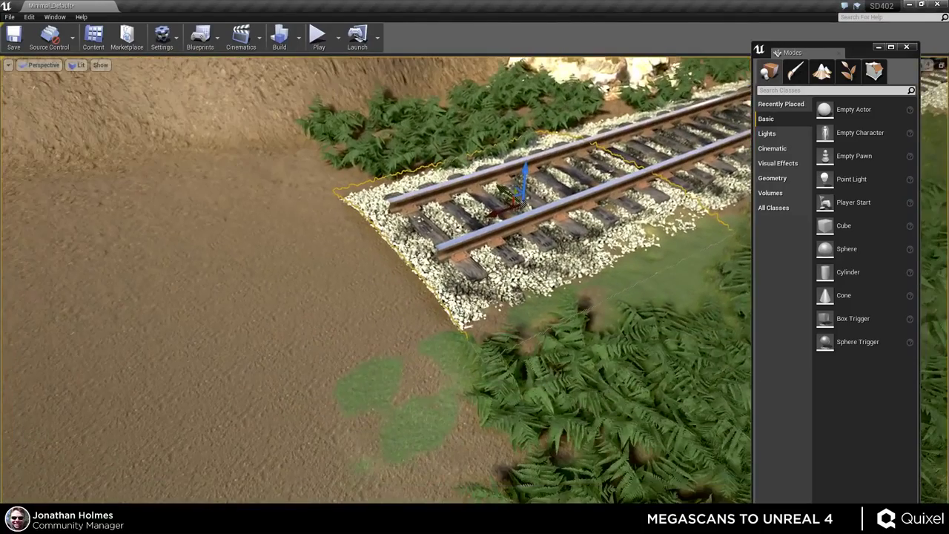
pyautogui.keyDown('alt'); pyautogui.moveTo(498, 215); pyautogui.dragTo(177, 318); pyautogui.keyUp('alt')
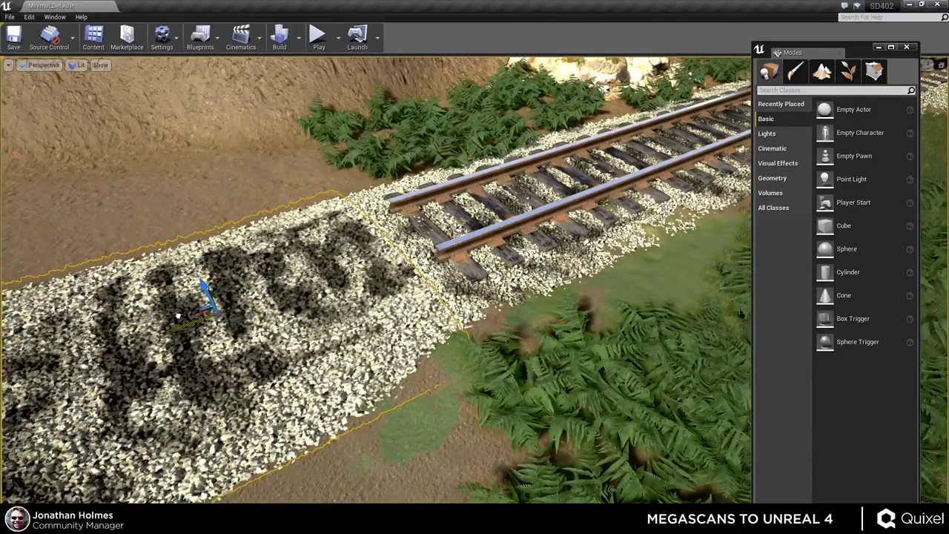
pyautogui.press('f')
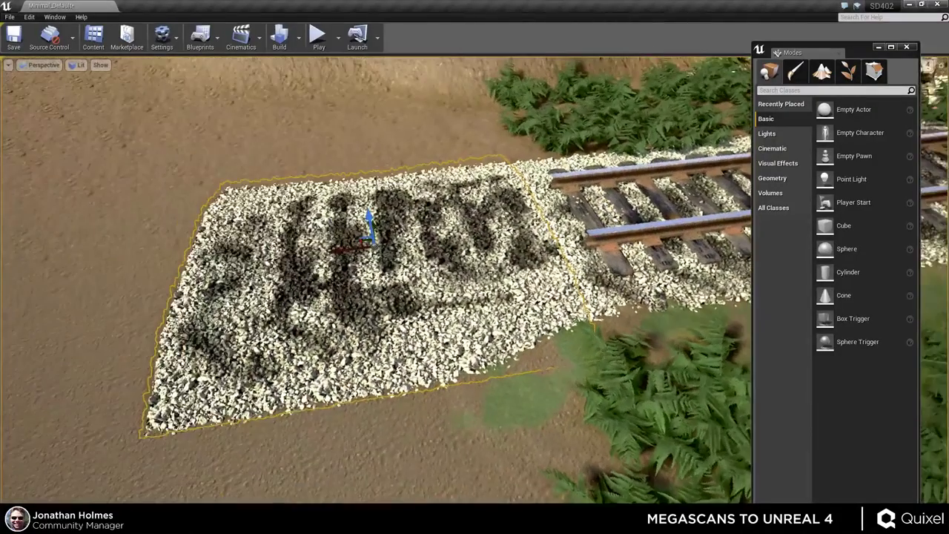
pyautogui.moveTo(474, 267); pyautogui.dragTo(445, 282, button='right')
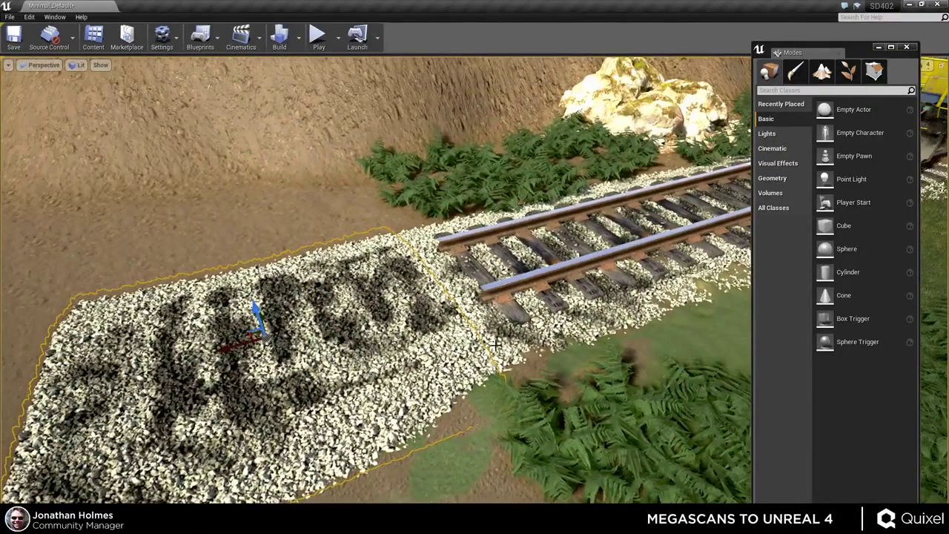
pyautogui.moveTo(472, 335); pyautogui.dragTo(497, 325, button='right')
# - Inspect the copy from a low view along the rails and open the Content Browser's Materials folder
pyautogui.moveTo(474, 296)
pyautogui.keyDown('alt'); pyautogui.mouseDown()
pyautogui.moveTo(460, 281)
pyautogui.moveTo(493, 264)
pyautogui.moveTo(483, 311)
pyautogui.mouseUp(); pyautogui.keyUp('alt')
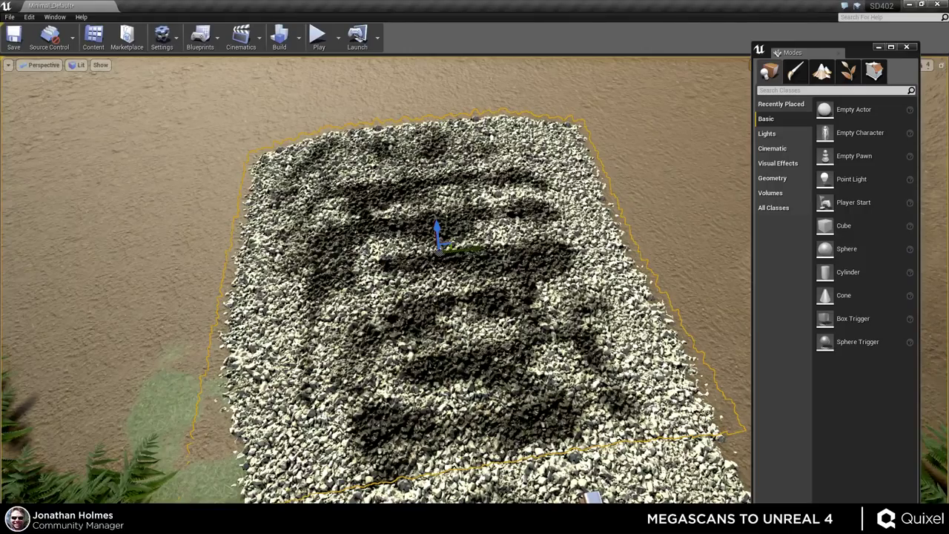
pyautogui.keyDown('alt'); pyautogui.moveTo(484, 312); pyautogui.dragTo(553, 336); pyautogui.keyUp('alt')
pyautogui.keyDown('alt'); pyautogui.moveTo(562, 414); pyautogui.dragTo(481, 356); pyautogui.keyUp('alt')
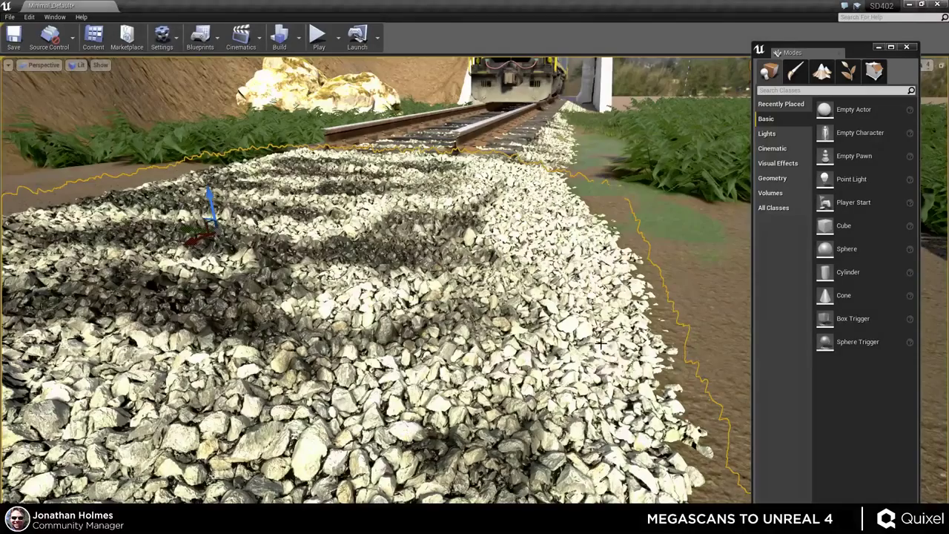
pyautogui.moveTo(624, 369); pyautogui.dragTo(590, 369, button='right')
pyautogui.hotkey('ctrl', 'shift', 'f')
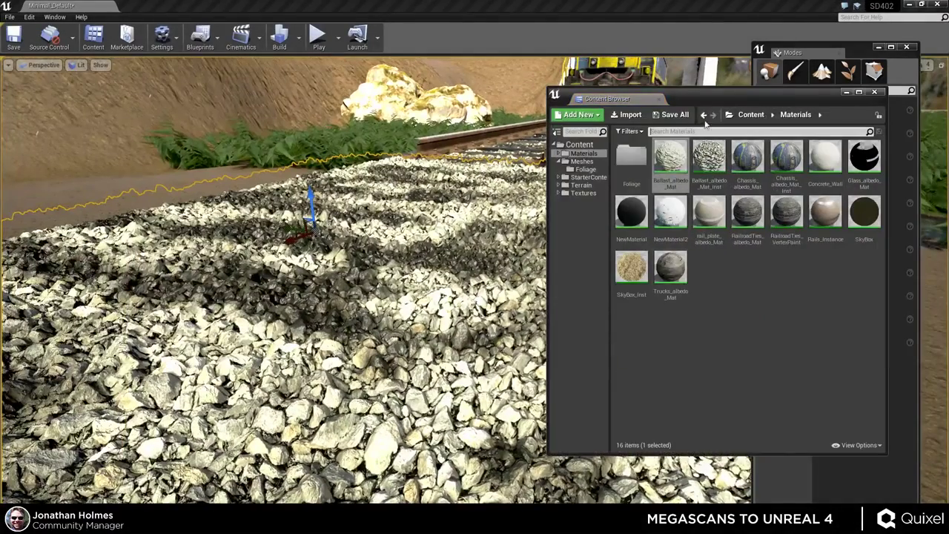
pyautogui.moveTo(719, 95); pyautogui.dragTo(689, 81)
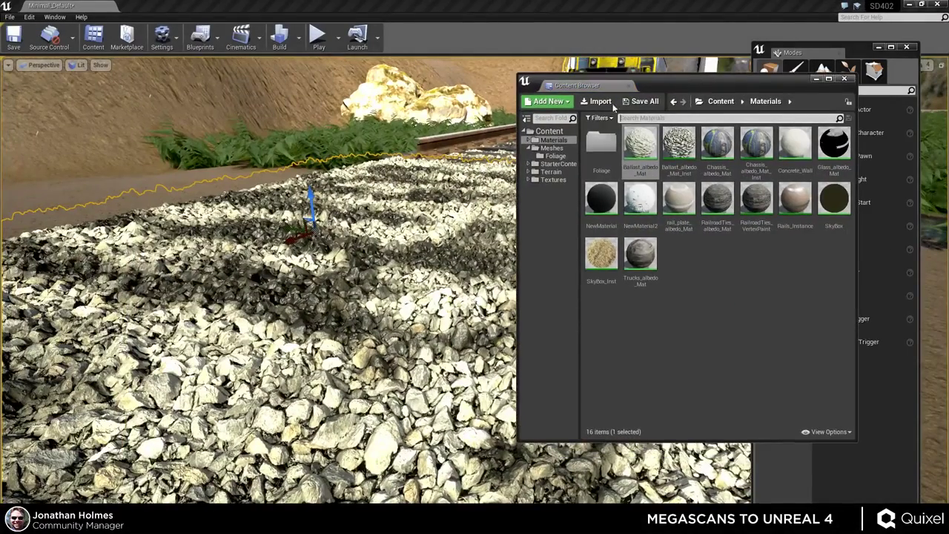
# - Open Ballast_albedo_Mat_Inst beside the viewport and lower Tesselation Multiplier from 4.0 to 0.168906
pyautogui.click(678, 142)
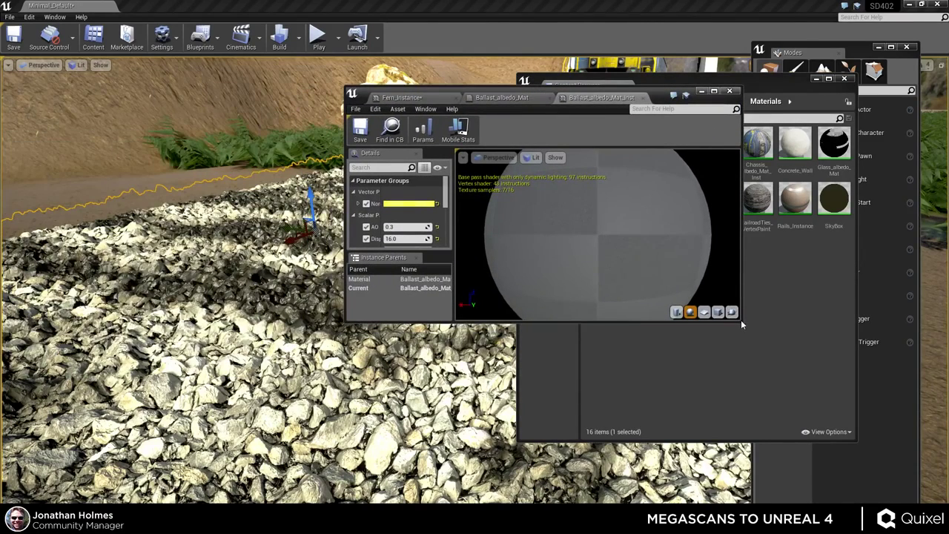
pyautogui.moveTo(740, 319); pyautogui.dragTo(701, 501)
pyautogui.moveTo(540, 92); pyautogui.dragTo(714, 73)
pyautogui.moveTo(614, 199); pyautogui.dragTo(765, 199)
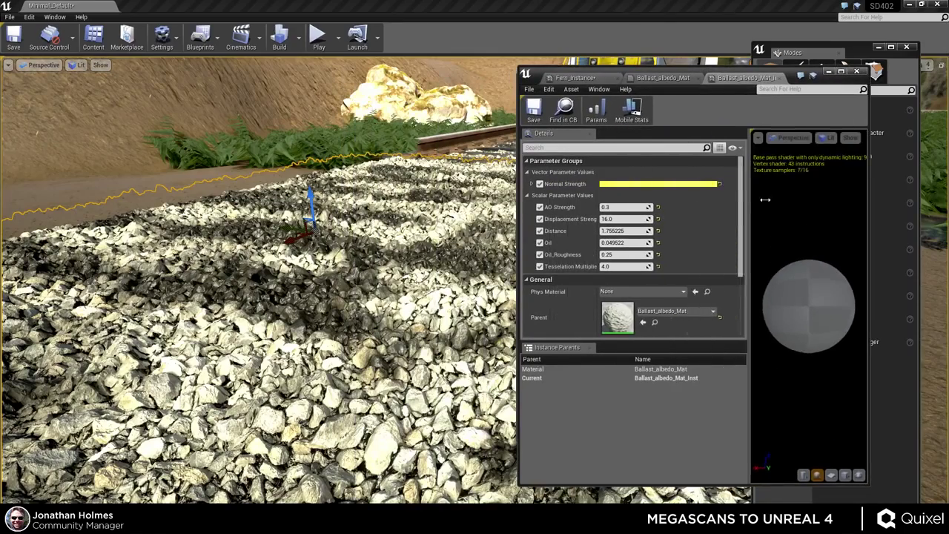
pyautogui.scroll(-2, 626, 234)
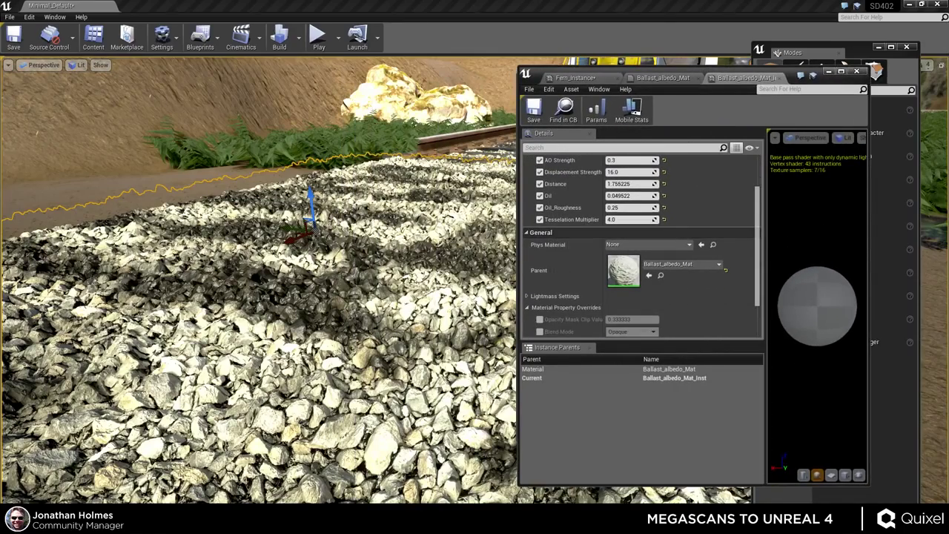
pyautogui.moveTo(416, 297); pyautogui.dragTo(570, 267, button='right')
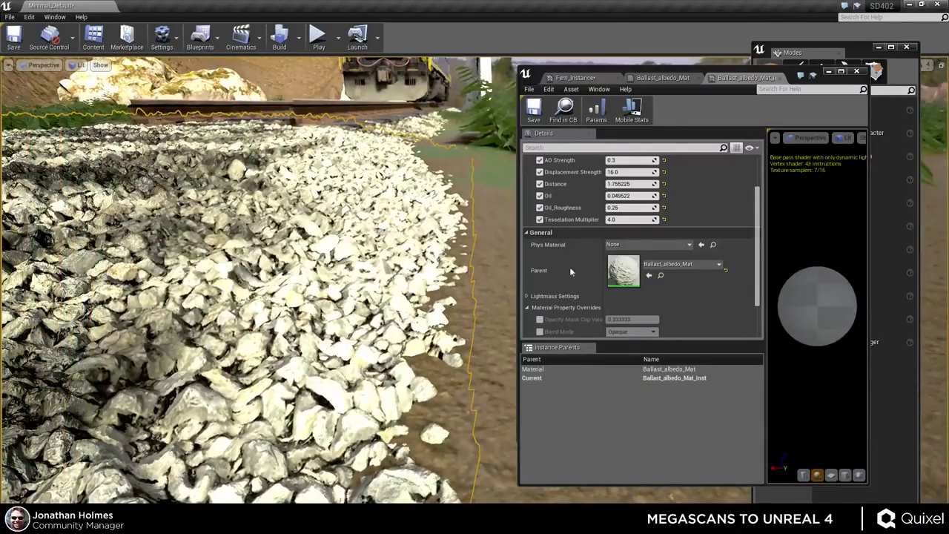
pyautogui.moveTo(630, 219); pyautogui.dragTo(577, 220)
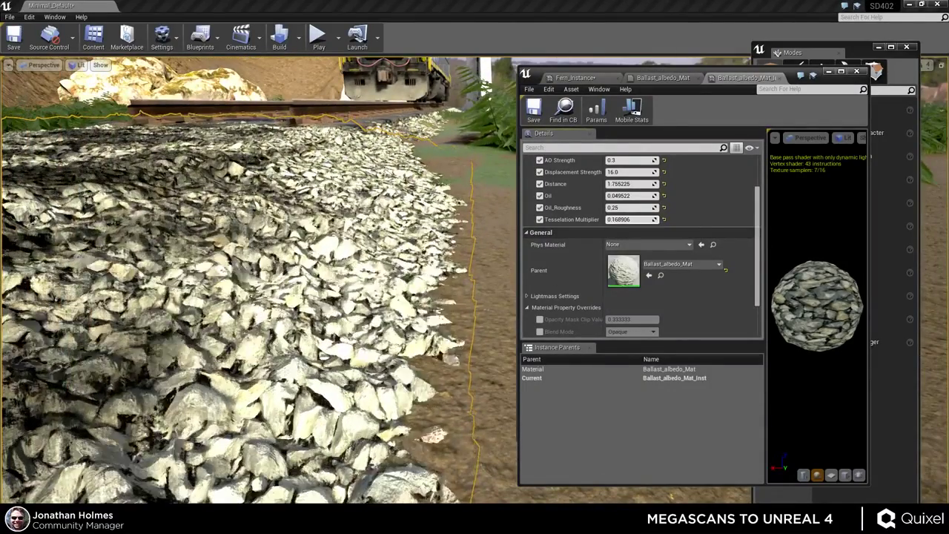
# - Reset Tesselation Multiplier to 4.0, then try 2.0 while checking the ballast up close
pyautogui.click(634, 219)
pyautogui.write('4')
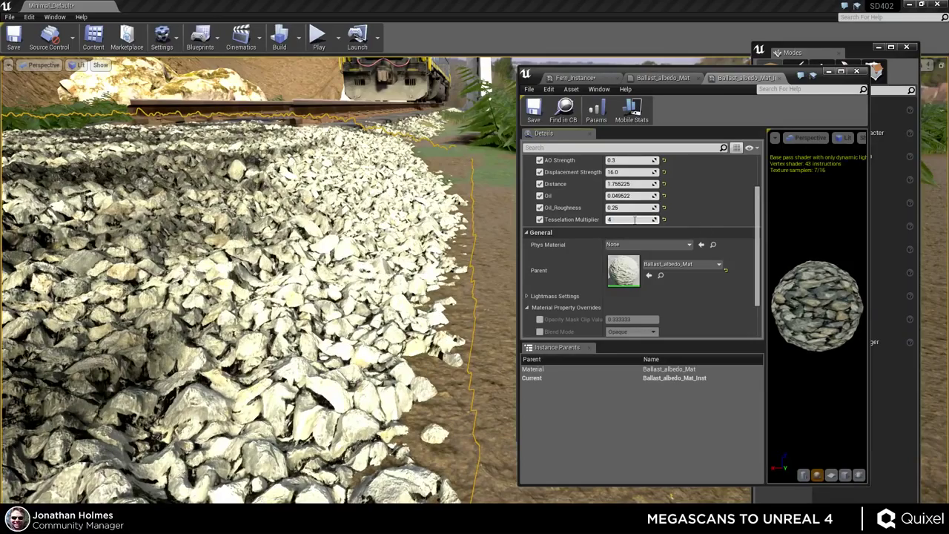
pyautogui.press('Return')
pyautogui.moveTo(425, 274); pyautogui.dragTo(402, 242, button='right')
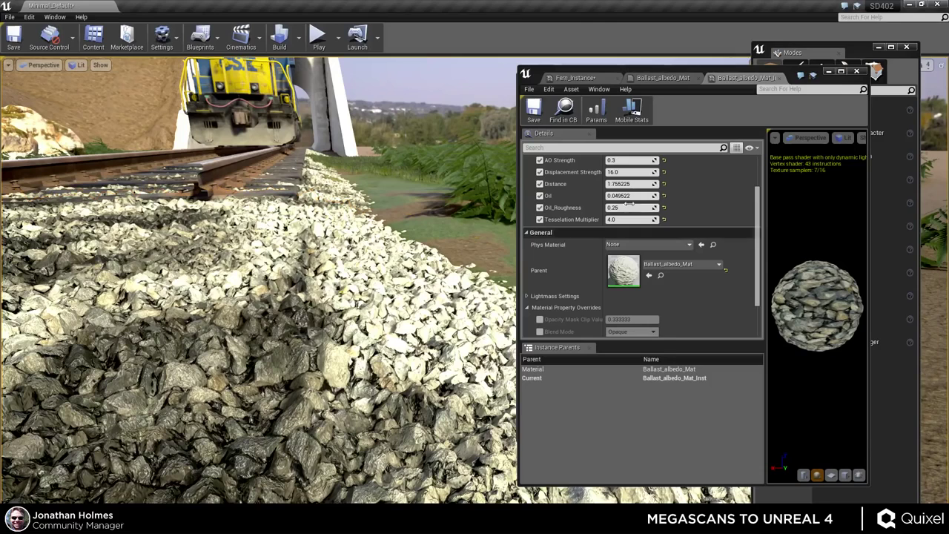
pyautogui.click(633, 219)
pyautogui.click(630, 266)
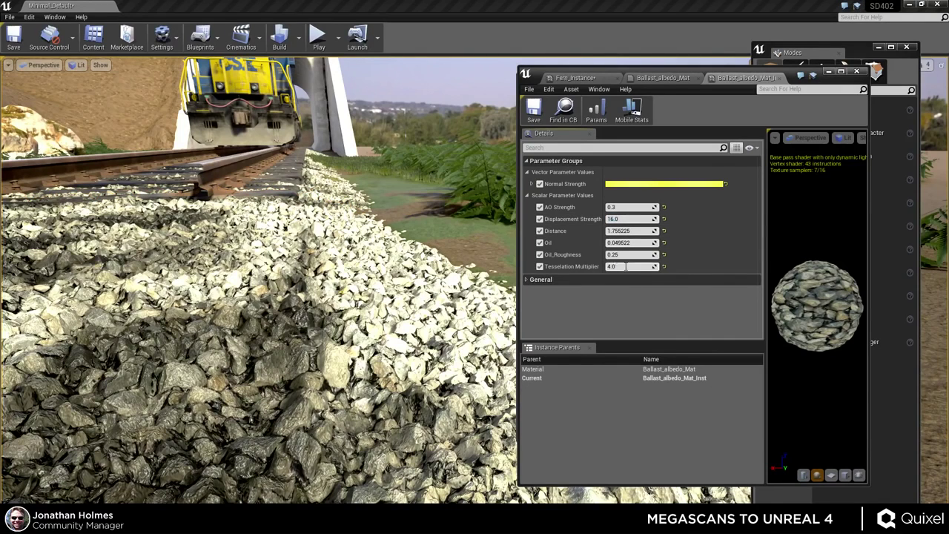
pyautogui.write('2')
pyautogui.press('Return')
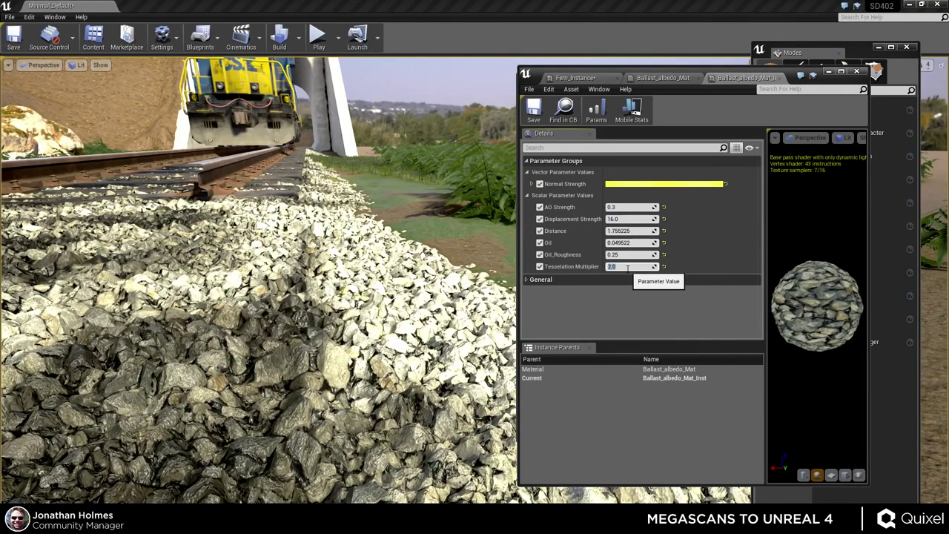
pyautogui.write('1')
pyautogui.moveTo(297, 297); pyautogui.dragTo(436, 331, button='right')
# - Cycle Tesselation Multiplier through 4.0, 1.0, 4.0 and 0.1, settling on 1.0
pyautogui.click(624, 266)
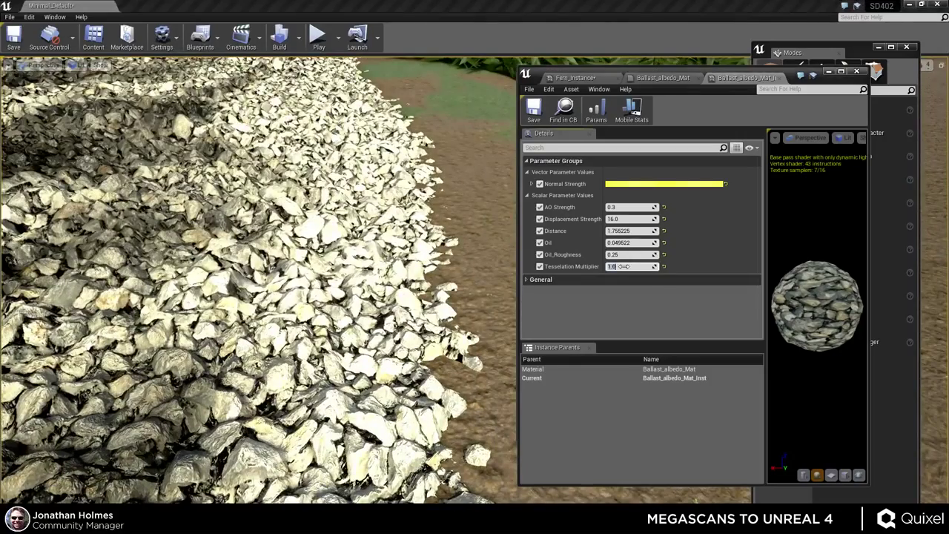
pyautogui.write('4')
pyautogui.press('Return')
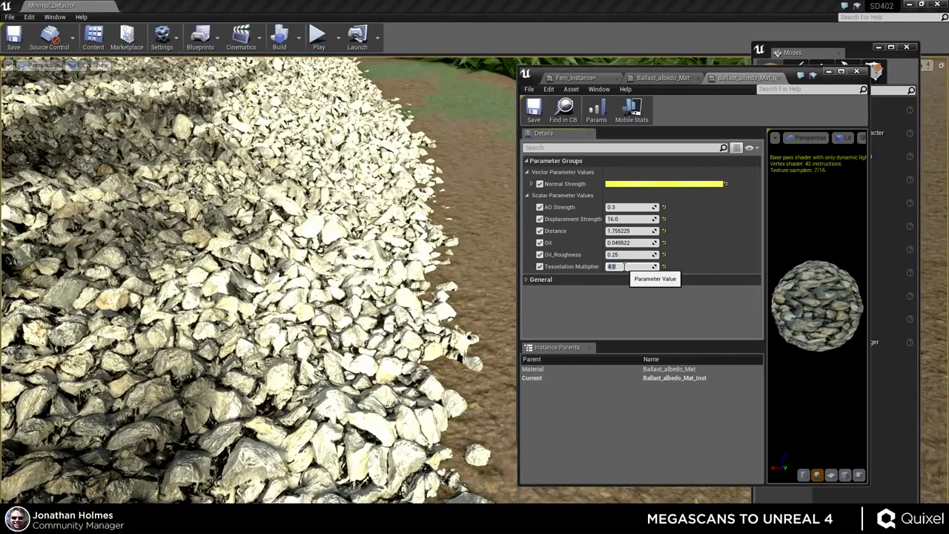
pyautogui.write('1')
pyautogui.press('Return')
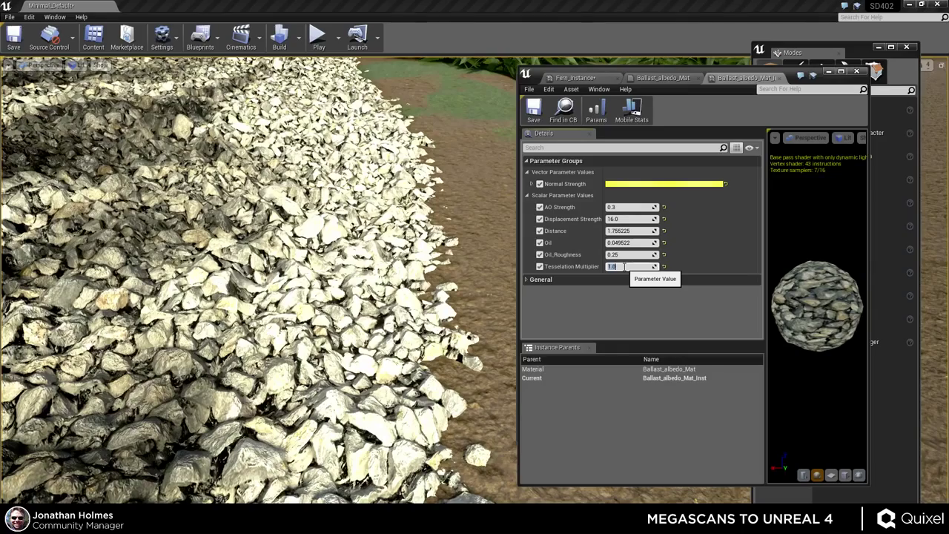
pyautogui.write('4')
pyautogui.press('Return')
pyautogui.write('1')
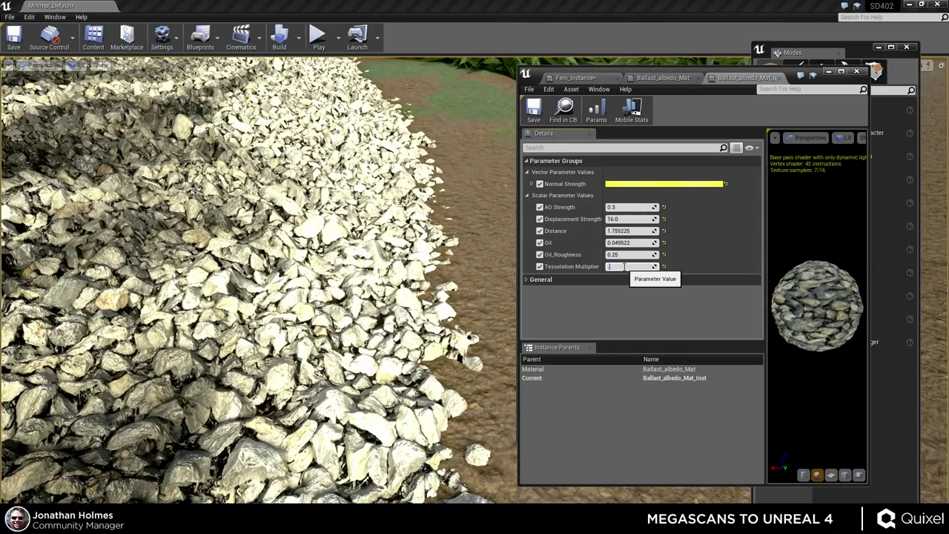
pyautogui.press('Return')
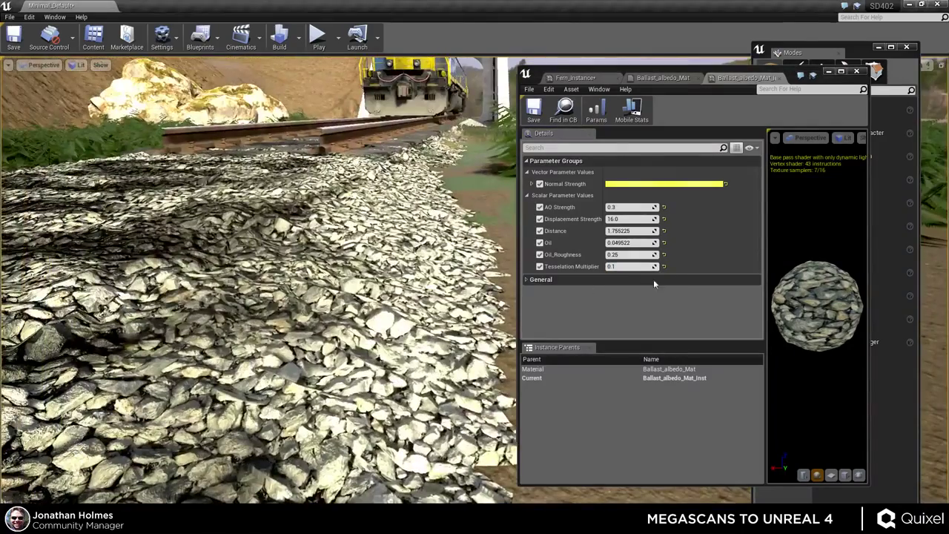
pyautogui.click(630, 265)
pyautogui.write('1')
pyautogui.press('Return')
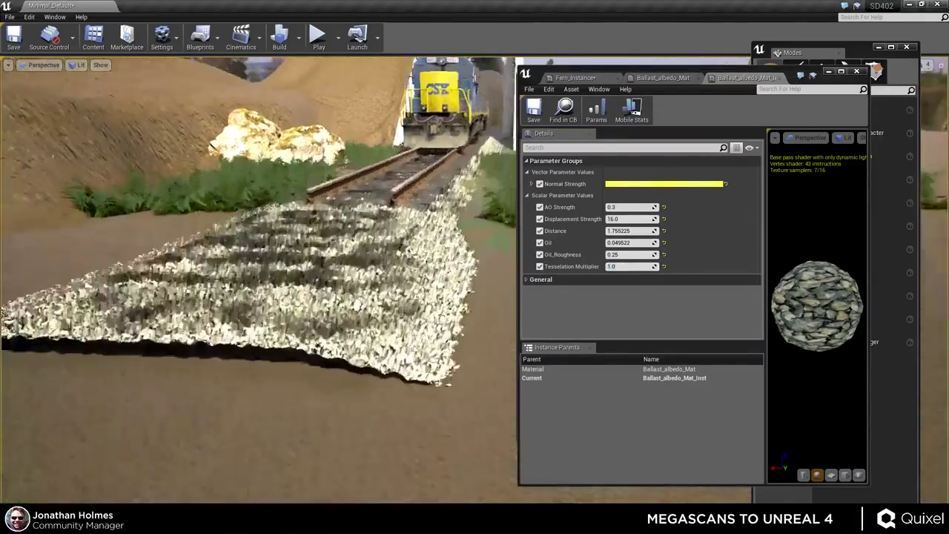
pyautogui.moveTo(206, 113); pyautogui.dragTo(206, 114, button='right')
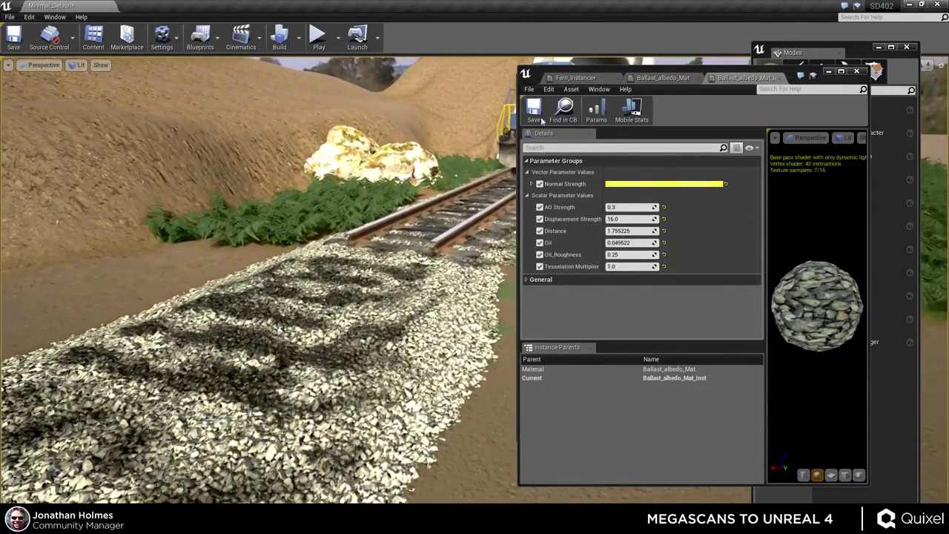
# - Expand Normal Strength and set its R, G and B channels all to 1.0
pyautogui.click(531, 184)
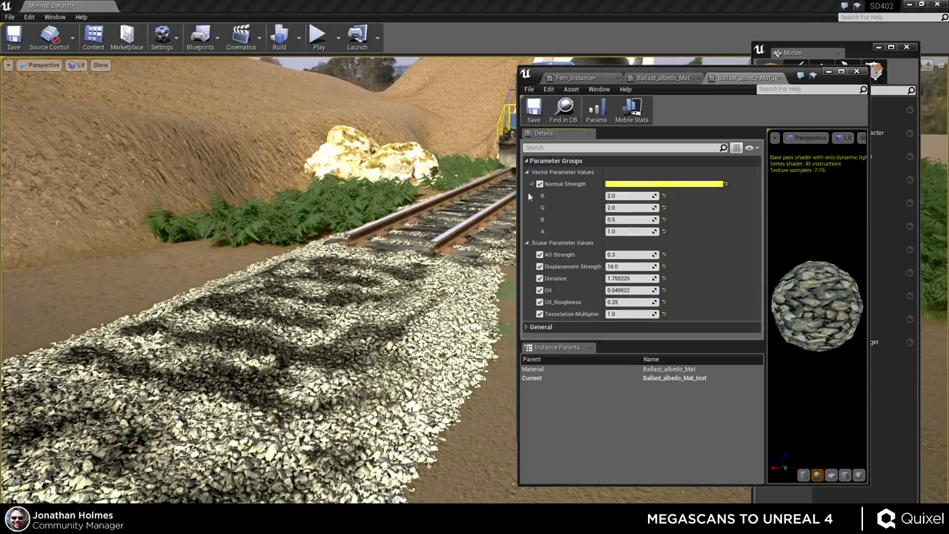
pyautogui.moveTo(445, 245); pyautogui.dragTo(445, 245, button='right')
pyautogui.moveTo(515, 218); pyautogui.dragTo(516, 218, button='right')
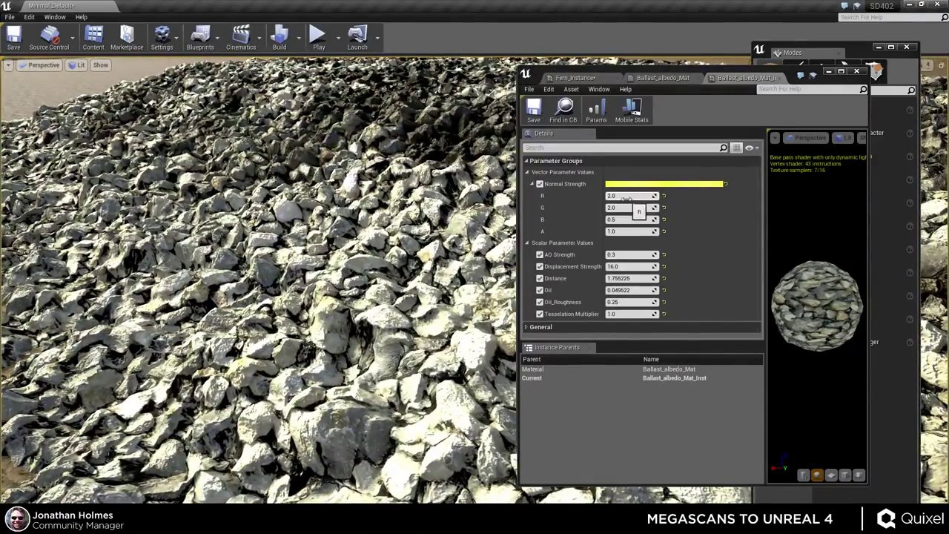
pyautogui.click(627, 198)
pyautogui.write('1')
pyautogui.click(627, 208)
pyautogui.write('1')
pyautogui.click(626, 220)
pyautogui.write('1')
pyautogui.press('Return')
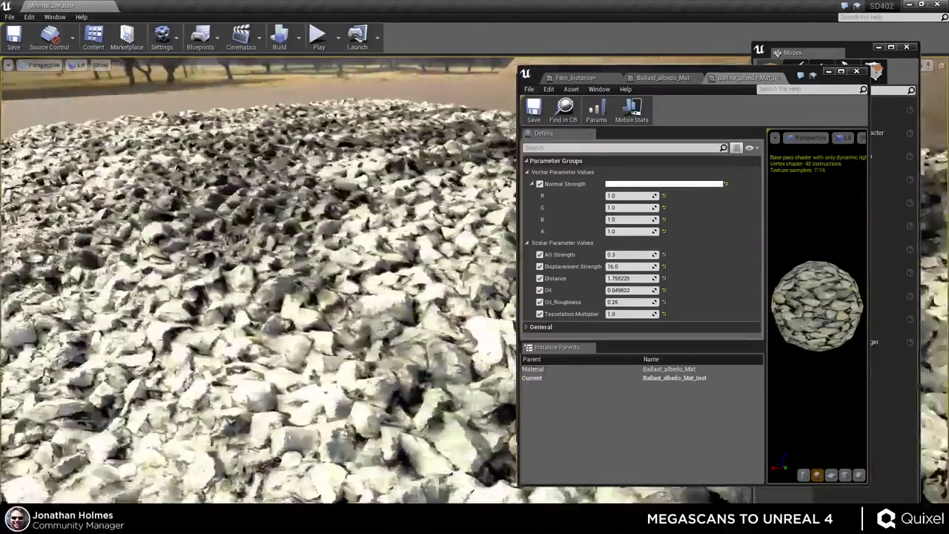
# - Restore Normal Strength to 2.0, 2.0, 0.5 and nudge AO Strength up to about 0.355546
pyautogui.moveTo(259, 281); pyautogui.dragTo(259, 334, button='right')
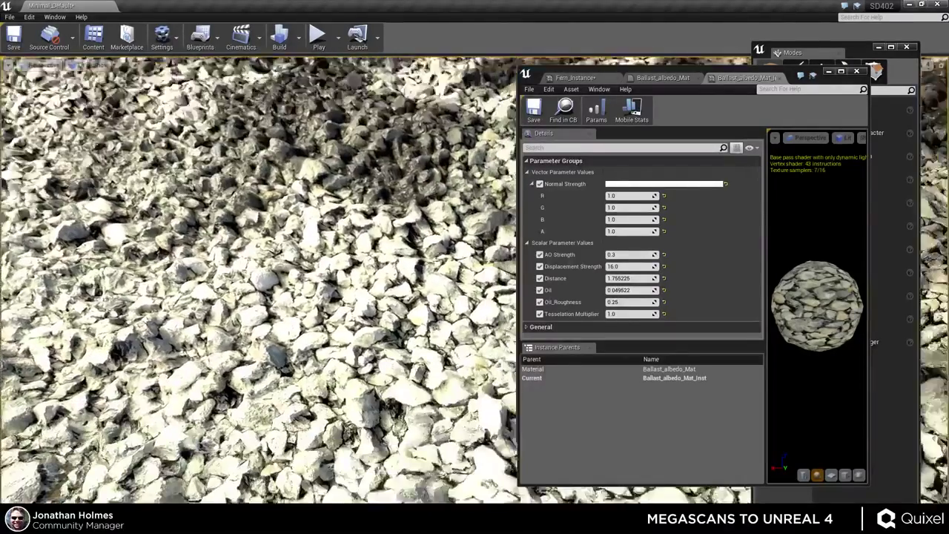
pyautogui.click(627, 195)
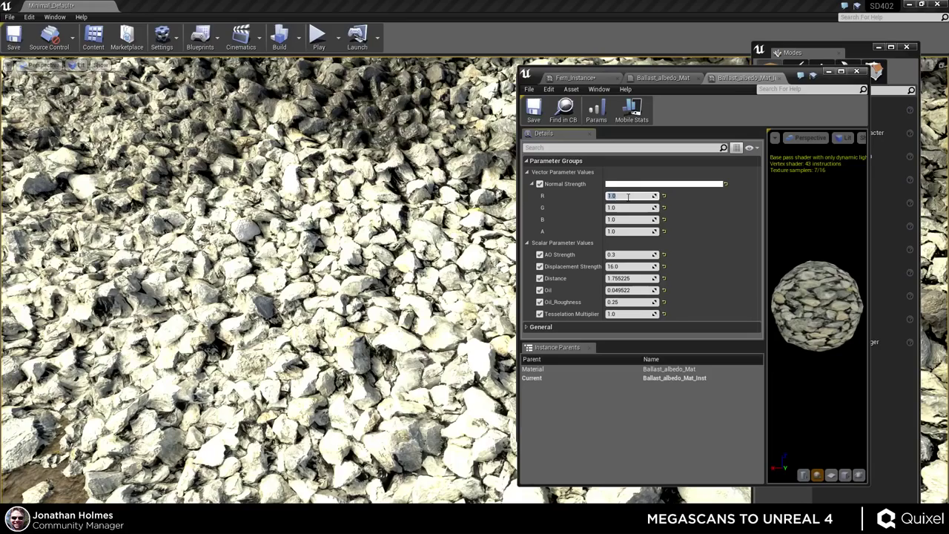
pyautogui.click(626, 208)
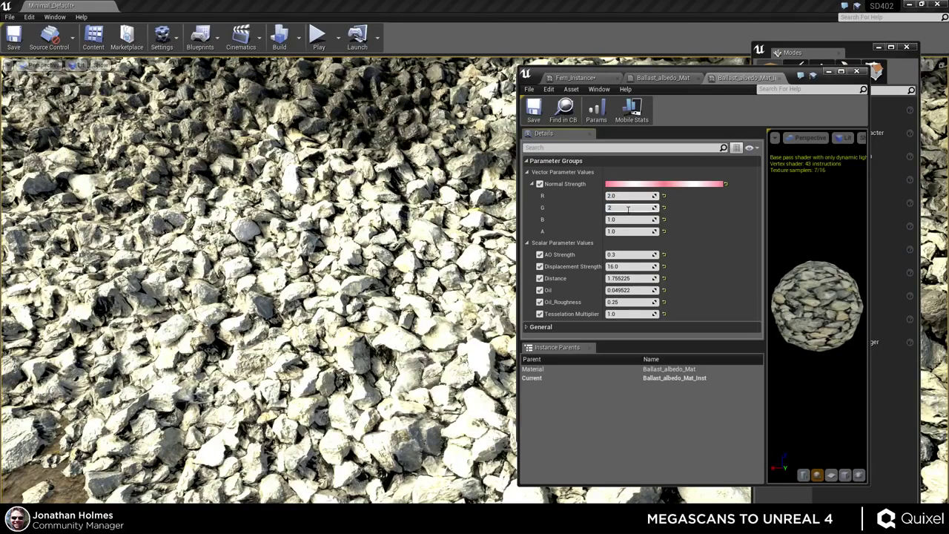
pyautogui.write('2')
pyautogui.press('Return')
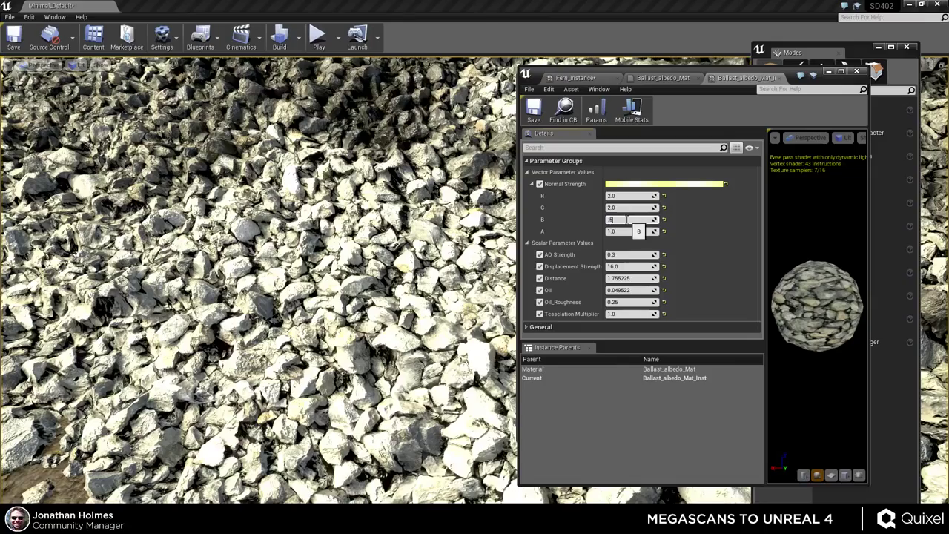
pyautogui.press('Return')
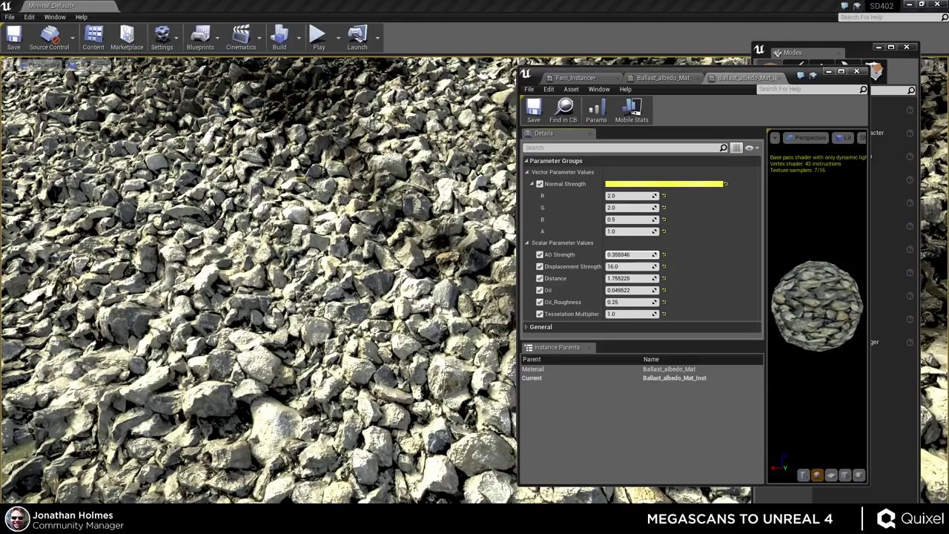
pyautogui.moveTo(637, 254)
pyautogui.mouseDown()
pyautogui.moveTo(596, 254)
pyautogui.moveTo(639, 255)
pyautogui.moveTo(621, 254)
pyautogui.mouseUp()
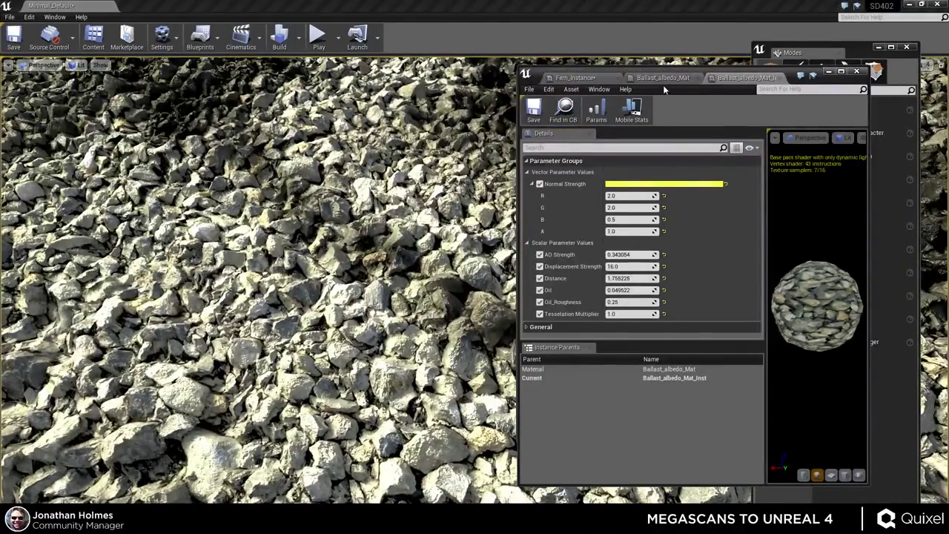
# - Open the Ballast_albedo_Mat graph, inspect its Blend_ColorBurn node and maximize the material editor
pyautogui.click(662, 77)
pyautogui.scroll(3, 710, 260)
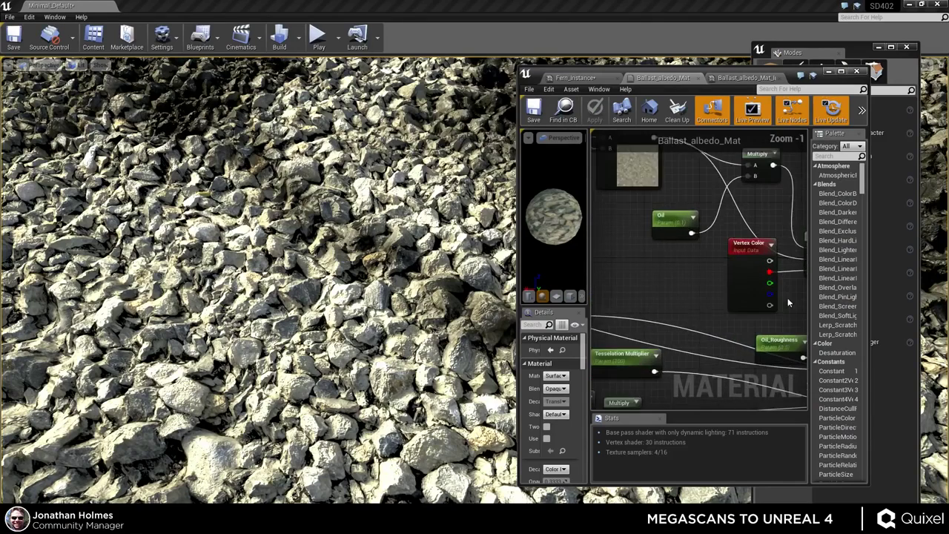
pyautogui.scroll(-3, 670, 295)
pyautogui.moveTo(718, 266); pyautogui.dragTo(734, 277, button='right')
pyautogui.scroll(4, 667, 233)
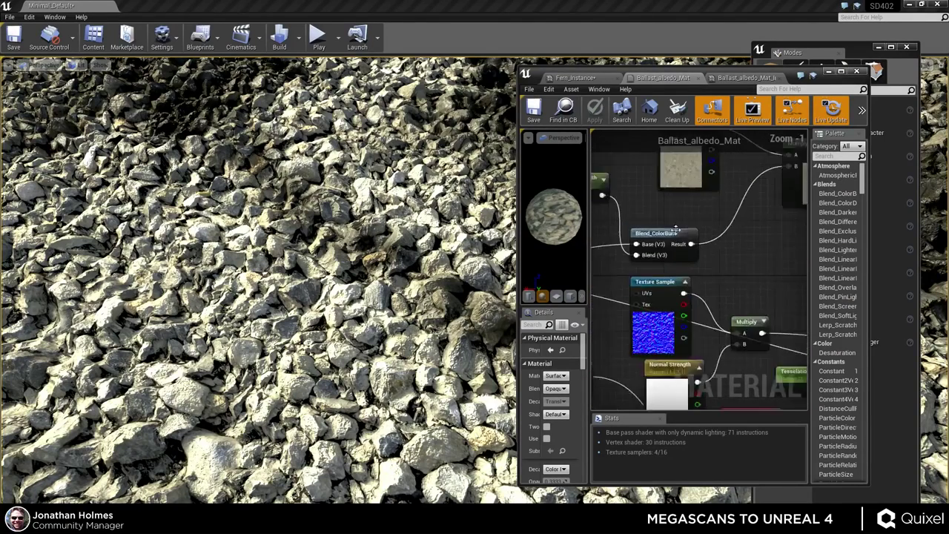
pyautogui.click(656, 231)
pyautogui.scroll(-2, 667, 217)
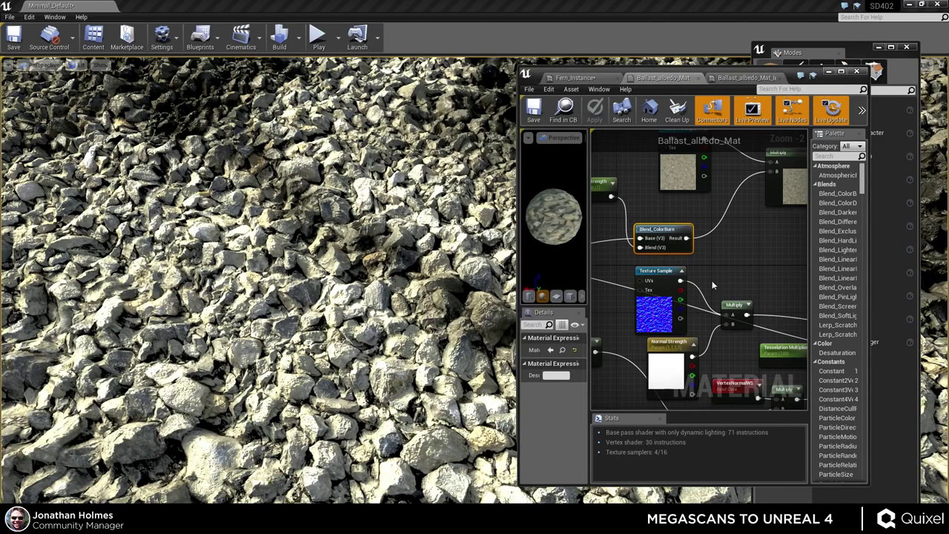
pyautogui.scroll(-2, 711, 280)
pyautogui.doubleClick(763, 65)
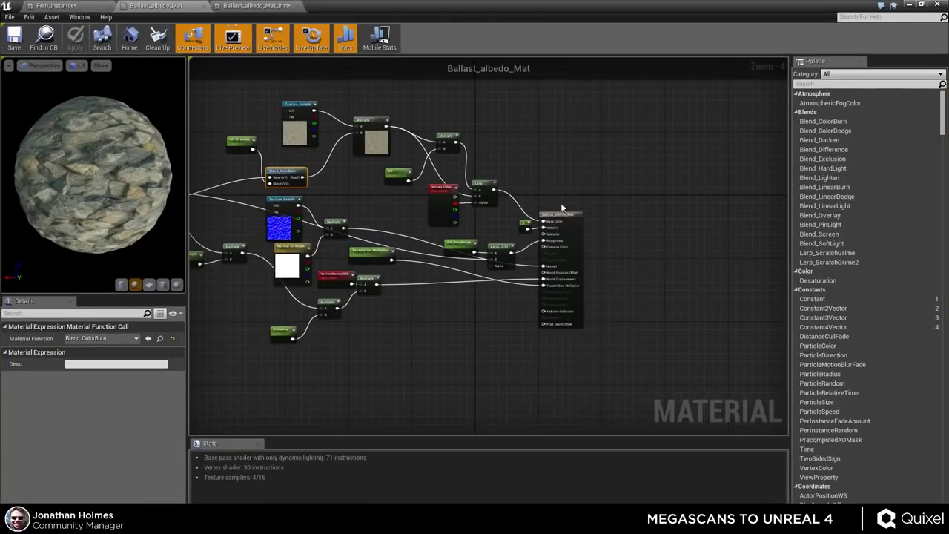
# - Move the Ballast_reflection Texture Sample, Displacement Strength and Multiply nodes down, and the Distance node up-right
pyautogui.scroll(4, 371, 224)
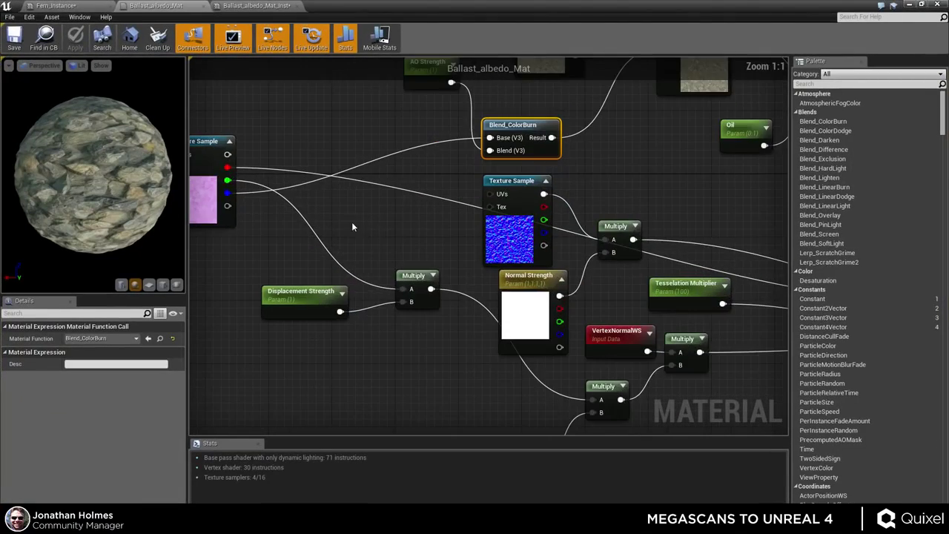
pyautogui.scroll(-3, 402, 201)
pyautogui.moveTo(622, 303); pyautogui.dragTo(491, 307, button='right')
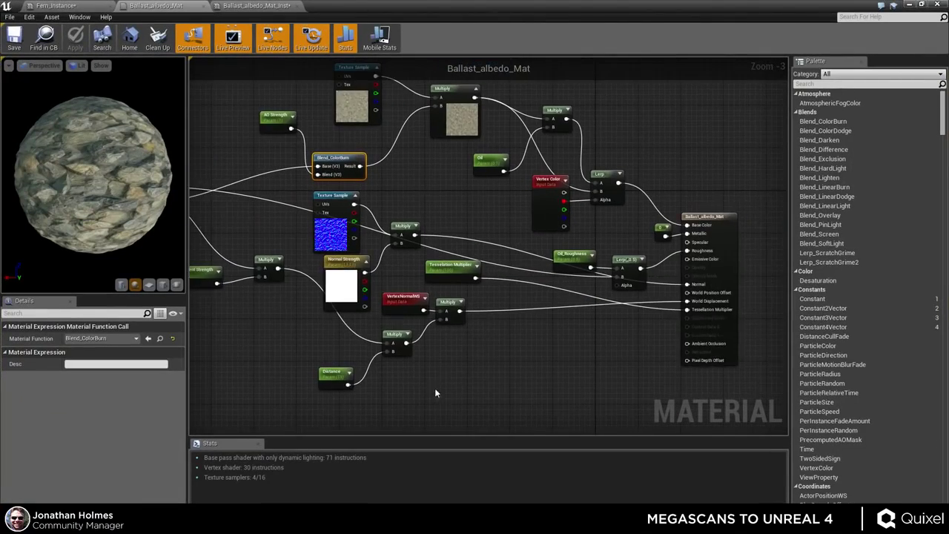
pyautogui.moveTo(363, 281); pyautogui.dragTo(492, 231, button='right')
pyautogui.moveTo(235, 156); pyautogui.dragTo(251, 187)
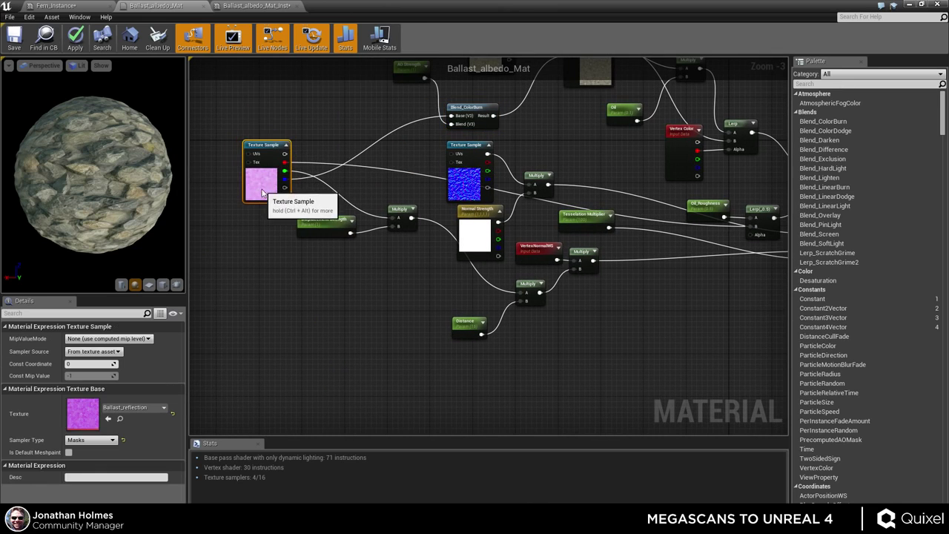
pyautogui.moveTo(325, 233); pyautogui.dragTo(320, 271)
pyautogui.moveTo(401, 210); pyautogui.dragTo(400, 257)
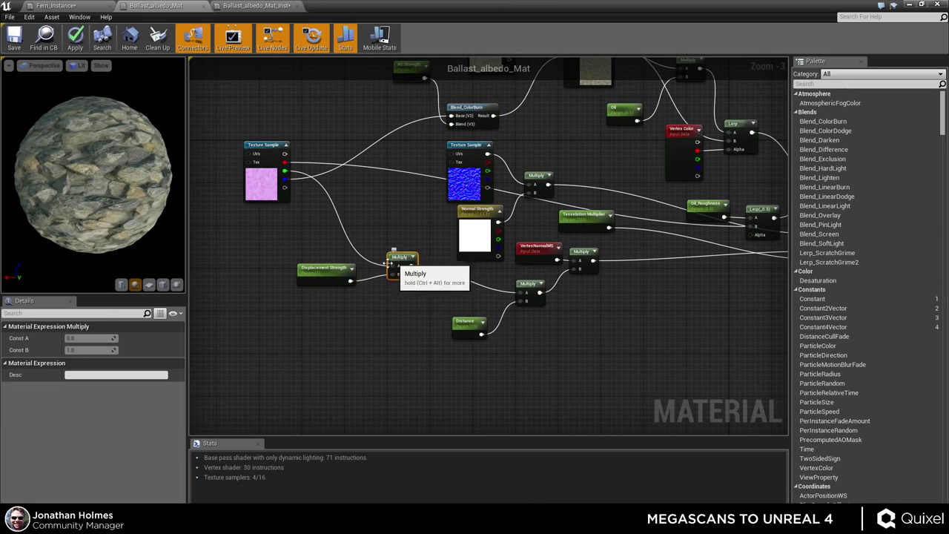
pyautogui.click(320, 272)
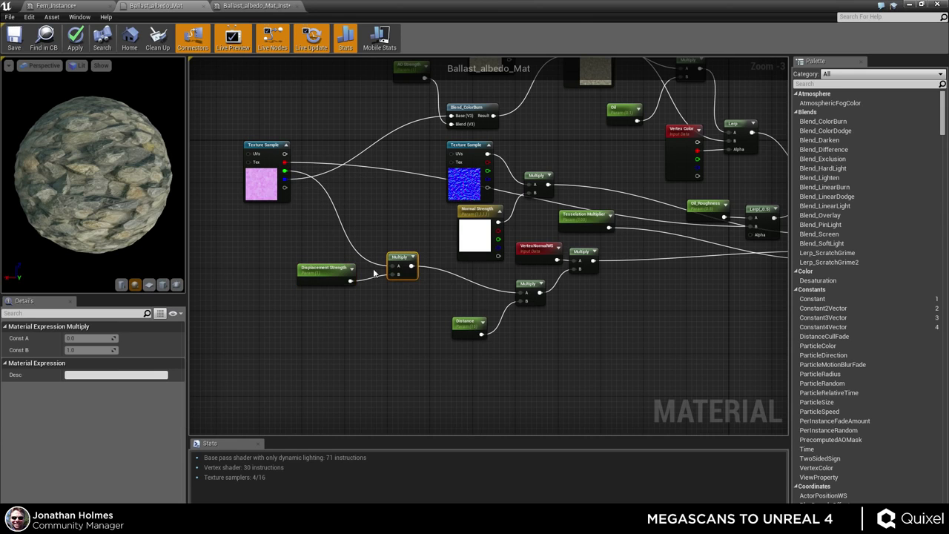
pyautogui.scroll(2, 516, 327)
pyautogui.moveTo(400, 323); pyautogui.dragTo(421, 315)
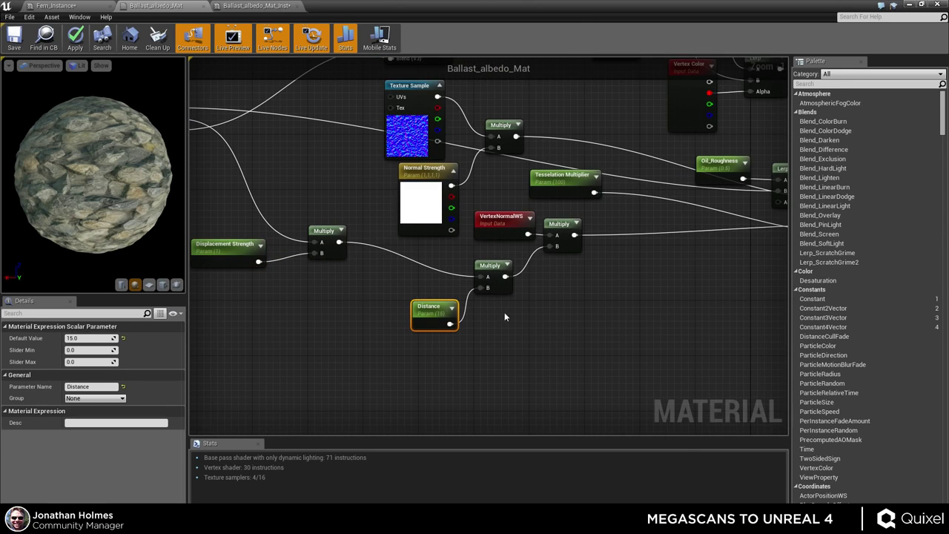
pyautogui.click(505, 320)
pyautogui.rightClick(508, 321)
pyautogui.press('Escape')
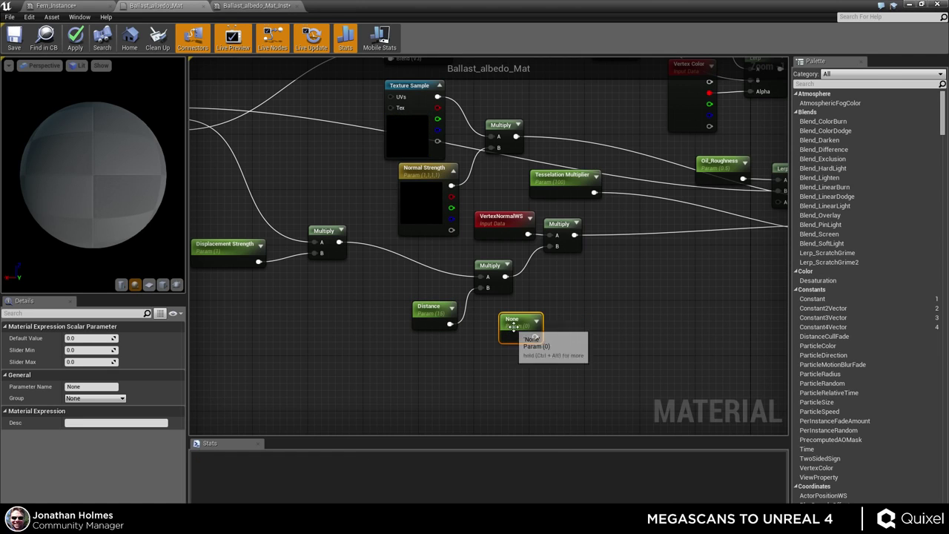
pyautogui.press('Delete')
pyautogui.moveTo(507, 335); pyautogui.dragTo(447, 369, button='right')
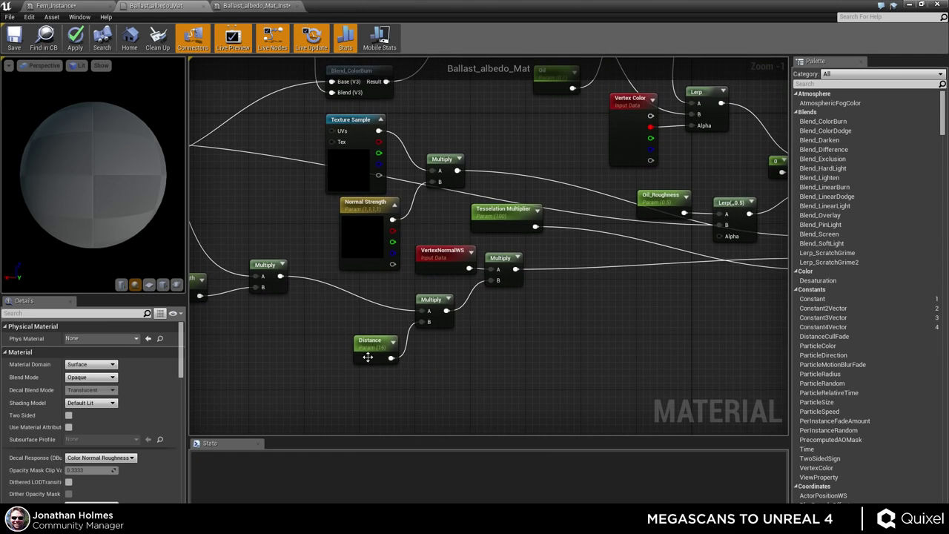
pyautogui.click(368, 357)
pyautogui.click(430, 301)
pyautogui.moveTo(515, 279); pyautogui.dragTo(450, 305, button='right')
pyautogui.click(421, 284)
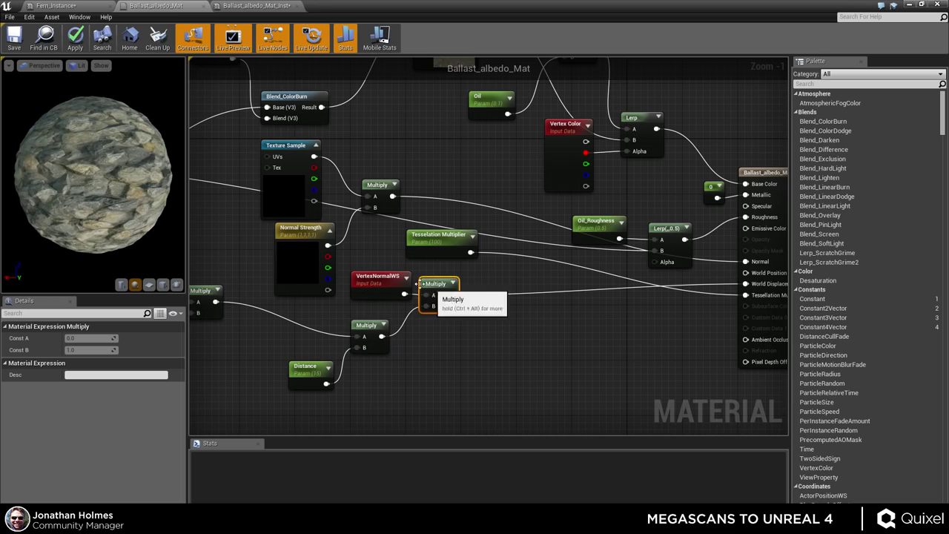
pyautogui.click(378, 280)
pyautogui.moveTo(378, 280); pyautogui.dragTo(370, 280)
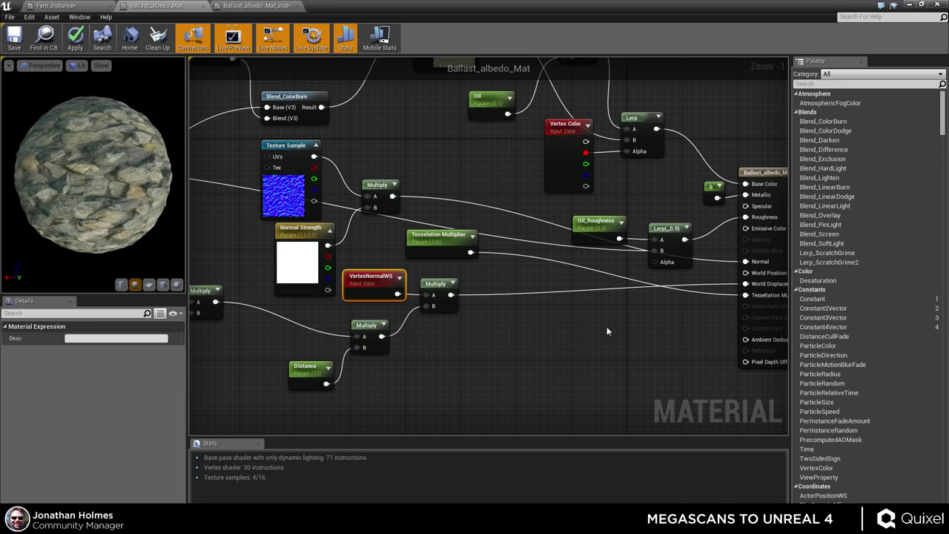
pyautogui.moveTo(512, 298); pyautogui.dragTo(324, 297, button='right')
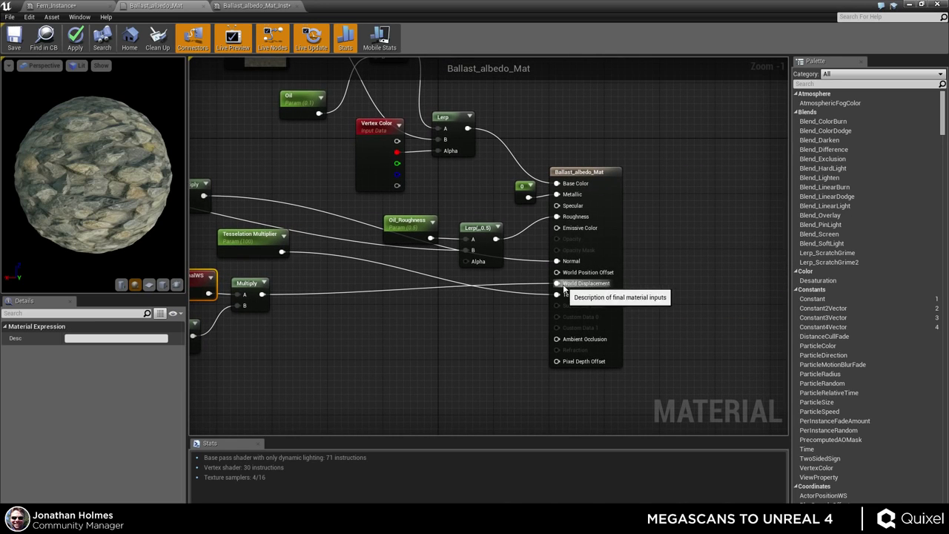
pyautogui.moveTo(278, 246); pyautogui.dragTo(393, 260, button='right')
pyautogui.moveTo(394, 259); pyautogui.dragTo(533, 315)
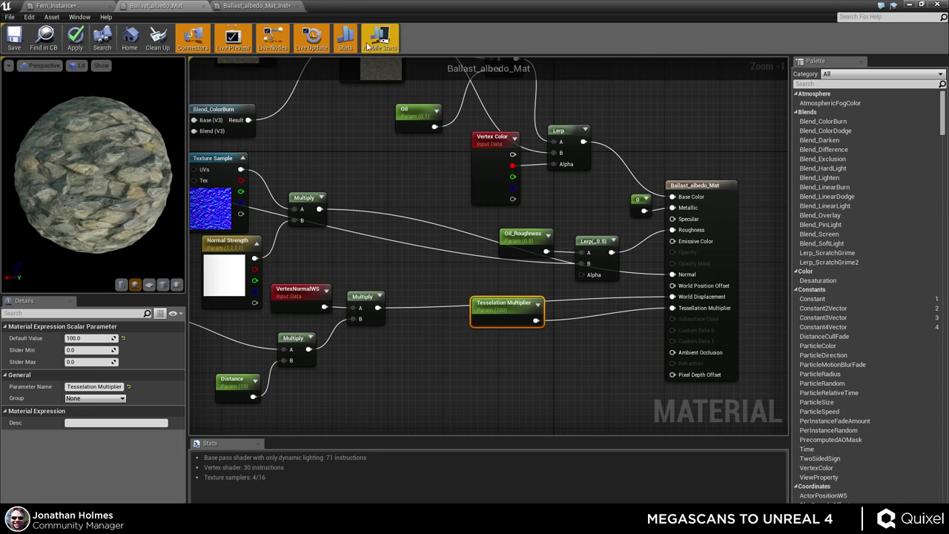
pyautogui.click(254, 6)
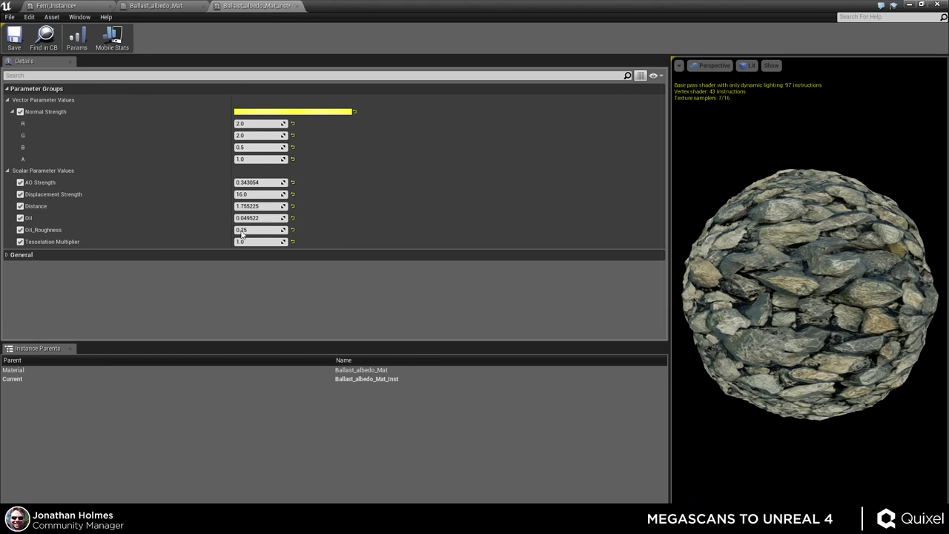
pyautogui.click(183, 5)
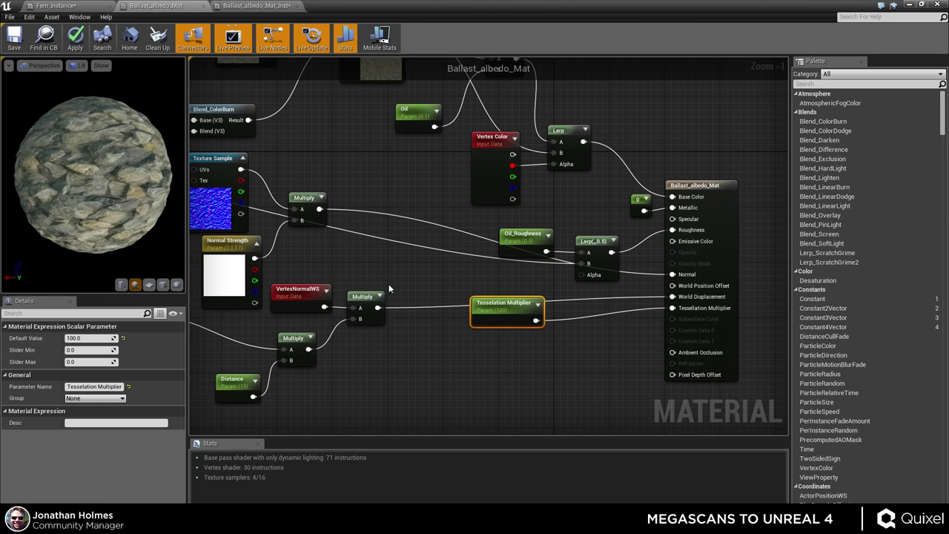
pyautogui.moveTo(388, 289); pyautogui.dragTo(420, 311, button='right')
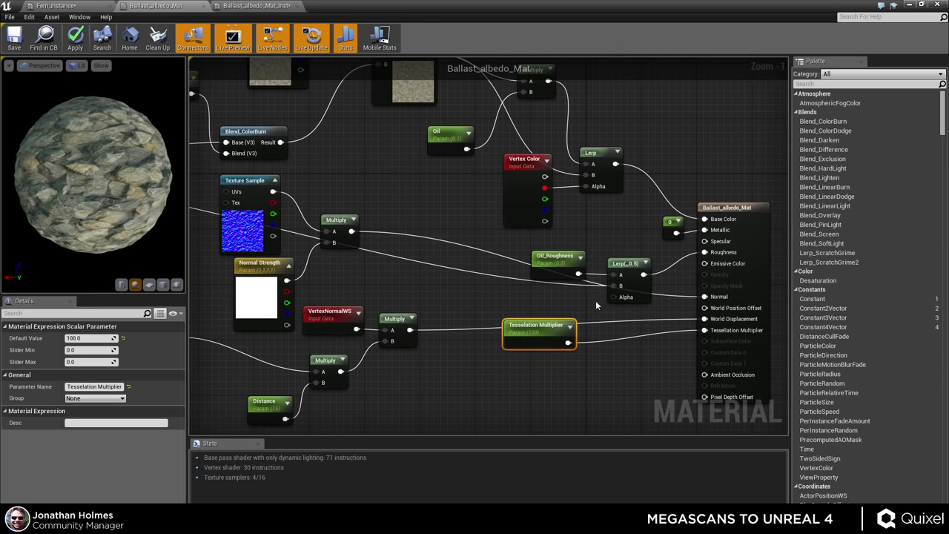
pyautogui.click(627, 285)
pyautogui.moveTo(591, 313); pyautogui.dragTo(529, 317, button='right')
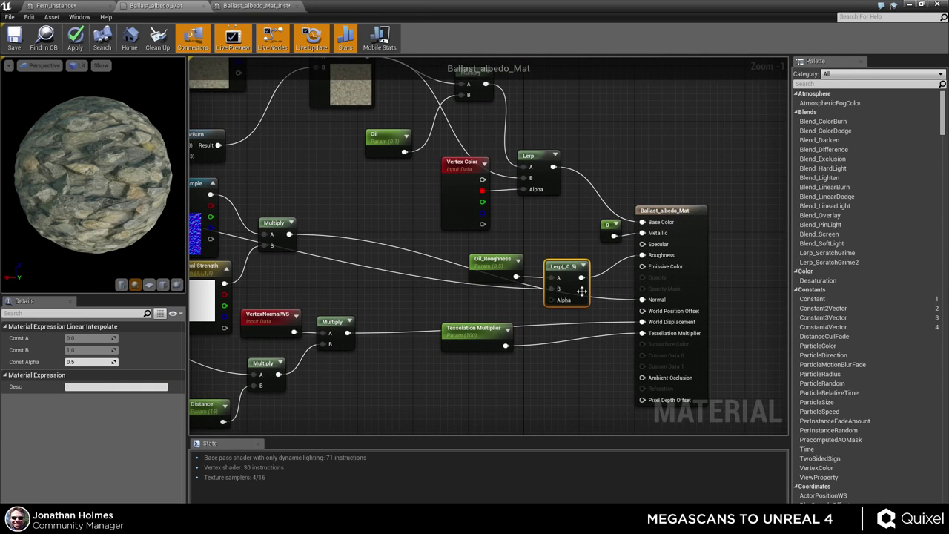
pyautogui.moveTo(582, 291); pyautogui.dragTo(576, 312)
pyautogui.moveTo(431, 284); pyautogui.dragTo(774, 319, button='right')
pyautogui.click(264, 260)
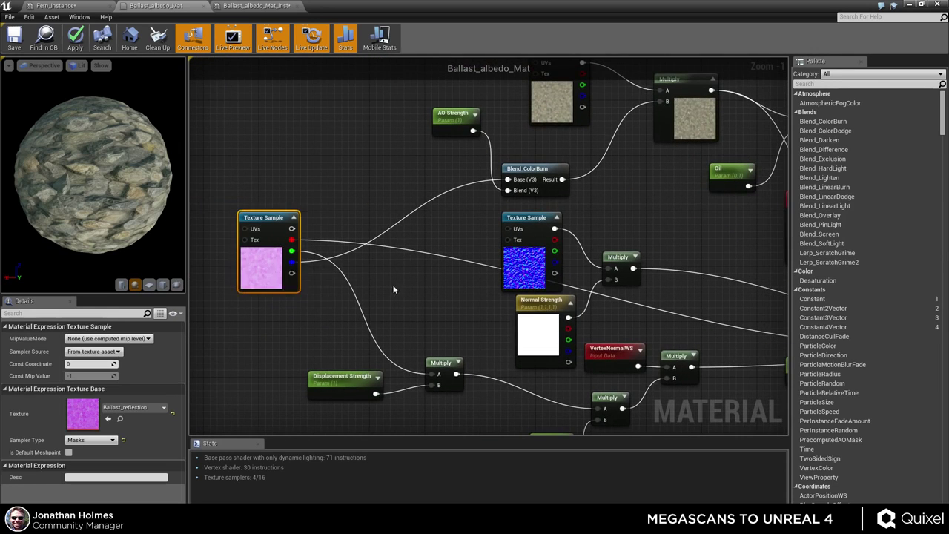
pyautogui.moveTo(686, 315); pyautogui.dragTo(410, 304, button='right')
pyautogui.moveTo(631, 321); pyautogui.dragTo(626, 301)
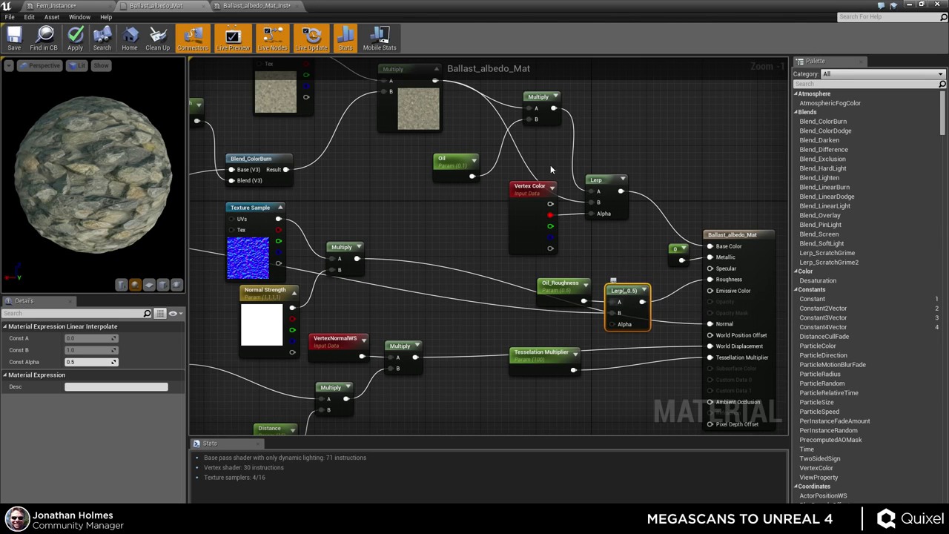
pyautogui.moveTo(437, 197); pyautogui.dragTo(478, 270, button='right')
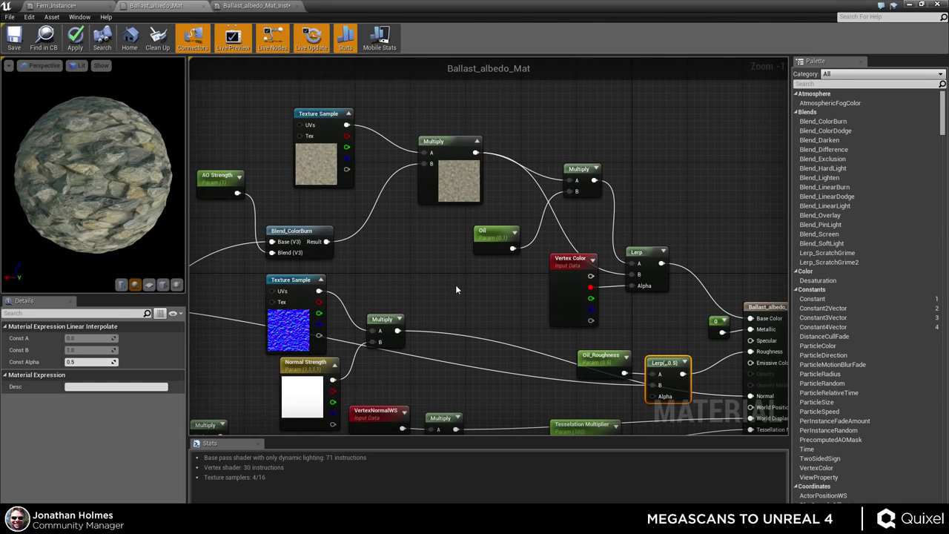
pyautogui.moveTo(435, 304); pyautogui.dragTo(442, 267, button='right')
pyautogui.scroll(-2, 442, 265)
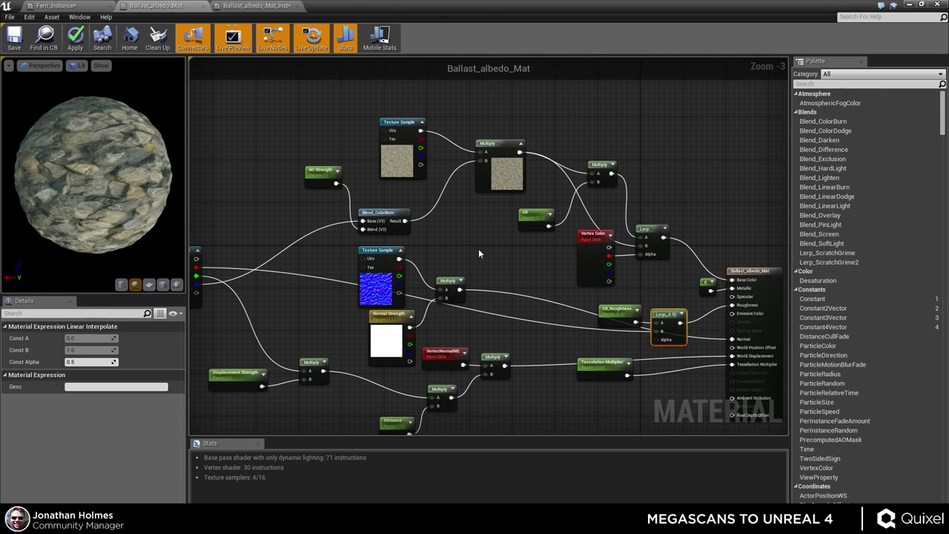
pyautogui.click(397, 164)
pyautogui.moveTo(520, 238); pyautogui.dragTo(591, 228, button='right')
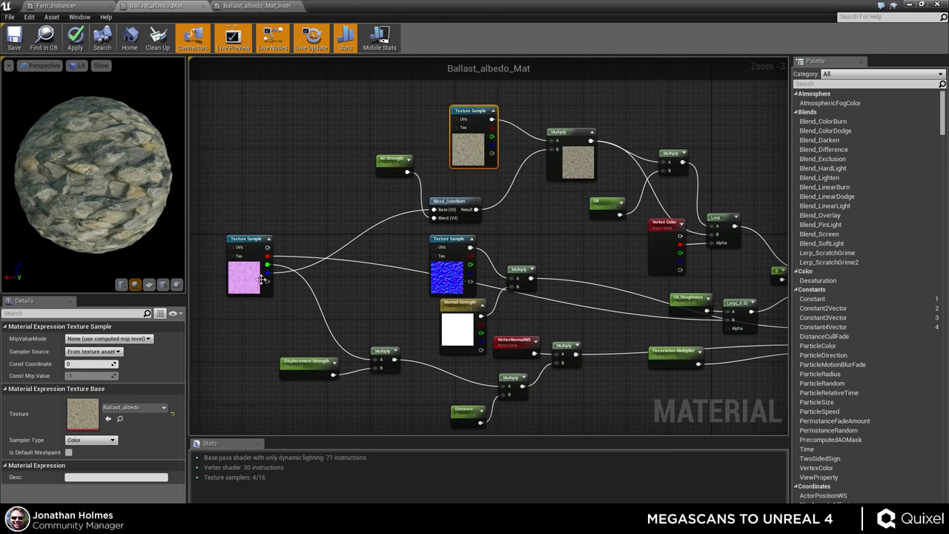
pyautogui.click(253, 285)
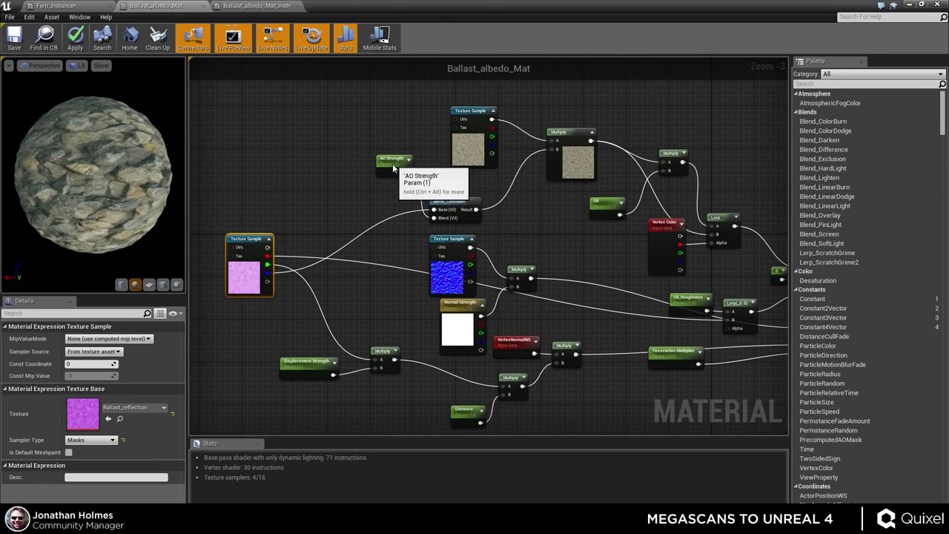
pyautogui.moveTo(390, 166); pyautogui.dragTo(387, 184)
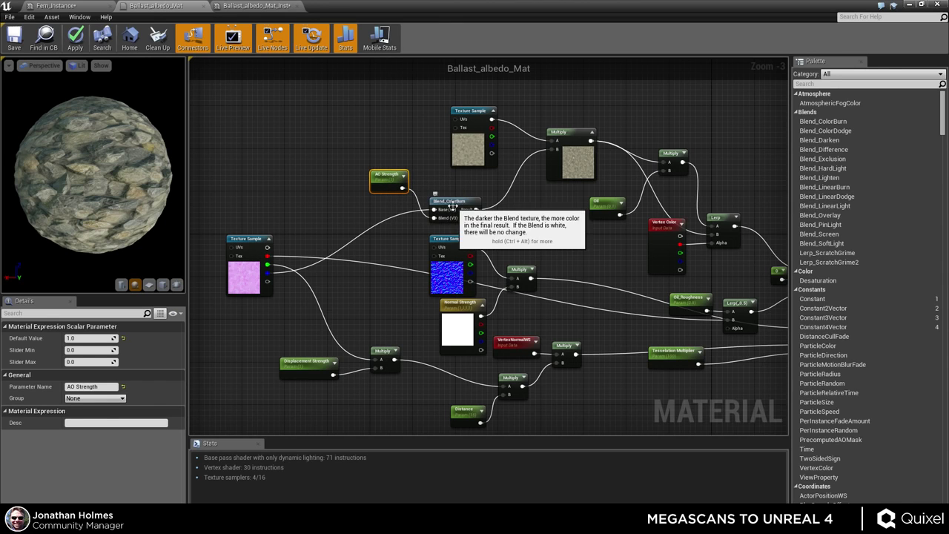
pyautogui.moveTo(559, 216); pyautogui.dragTo(464, 222, button='right')
pyautogui.click(474, 157)
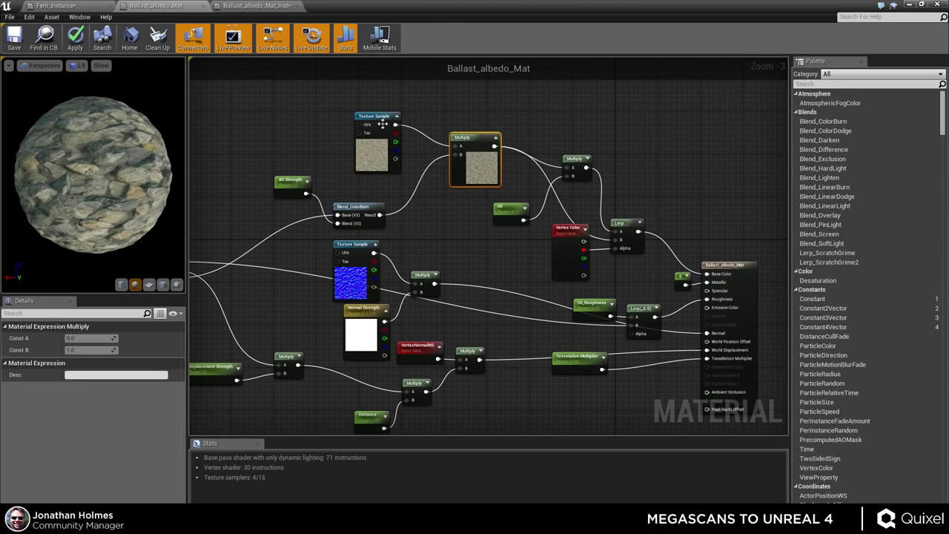
pyautogui.moveTo(520, 193); pyautogui.dragTo(345, 178, button='right')
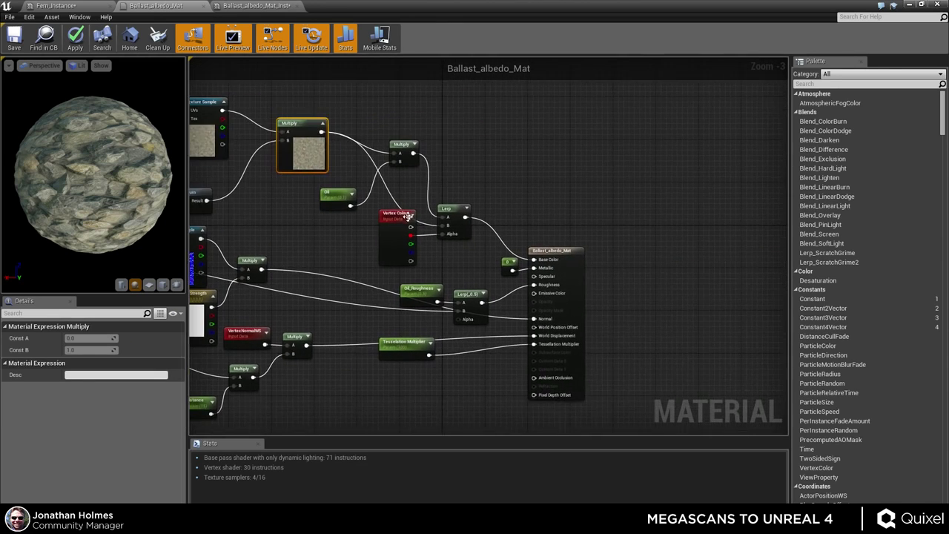
pyautogui.click(448, 210)
pyautogui.click(340, 195)
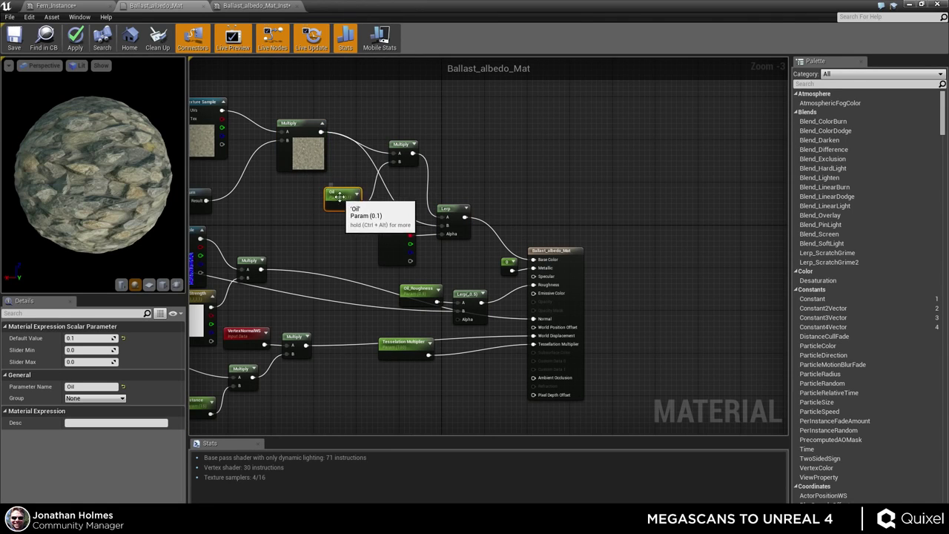
pyautogui.scroll(3, 470, 213)
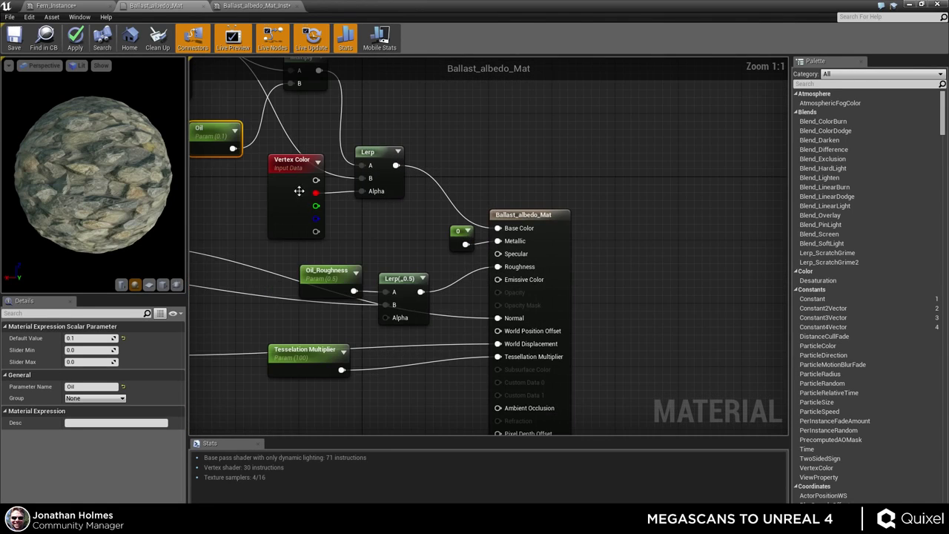
pyautogui.moveTo(271, 214)
pyautogui.mouseDown()
pyautogui.moveTo(252, 221)
pyautogui.moveTo(278, 205)
pyautogui.mouseUp()
pyautogui.moveTo(426, 228); pyautogui.dragTo(396, 197, button='right')
pyautogui.click(337, 123)
pyautogui.moveTo(520, 188)
pyautogui.mouseDown()
pyautogui.moveTo(578, 188)
pyautogui.moveTo(527, 189)
pyautogui.mouseUp()
pyautogui.click(428, 201)
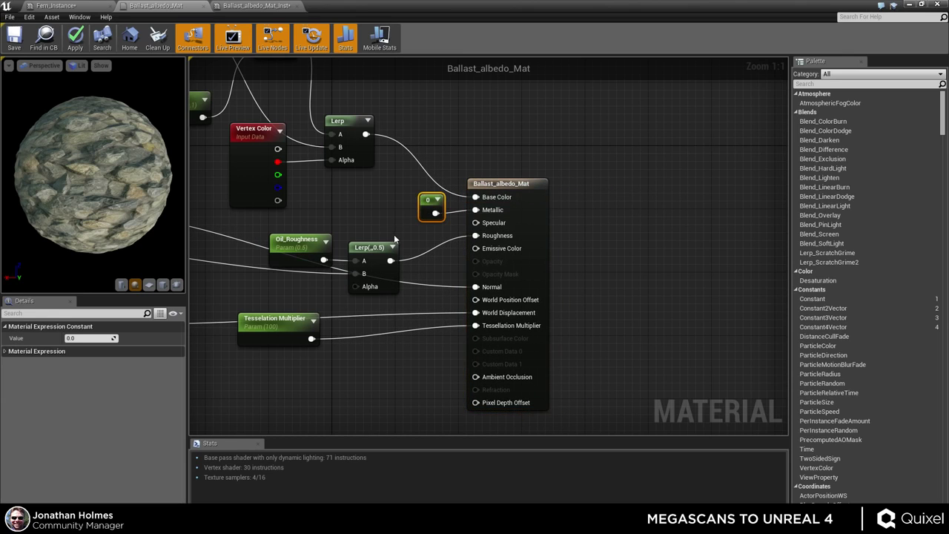
pyautogui.moveTo(399, 221); pyautogui.dragTo(452, 178, button='right')
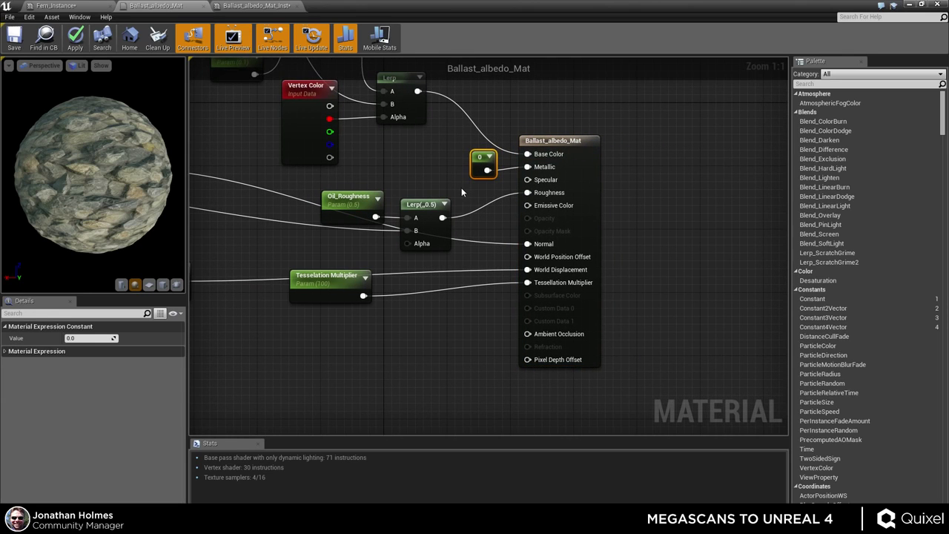
pyautogui.moveTo(427, 209); pyautogui.dragTo(540, 222, button='right')
pyautogui.scroll(-2, 540, 222)
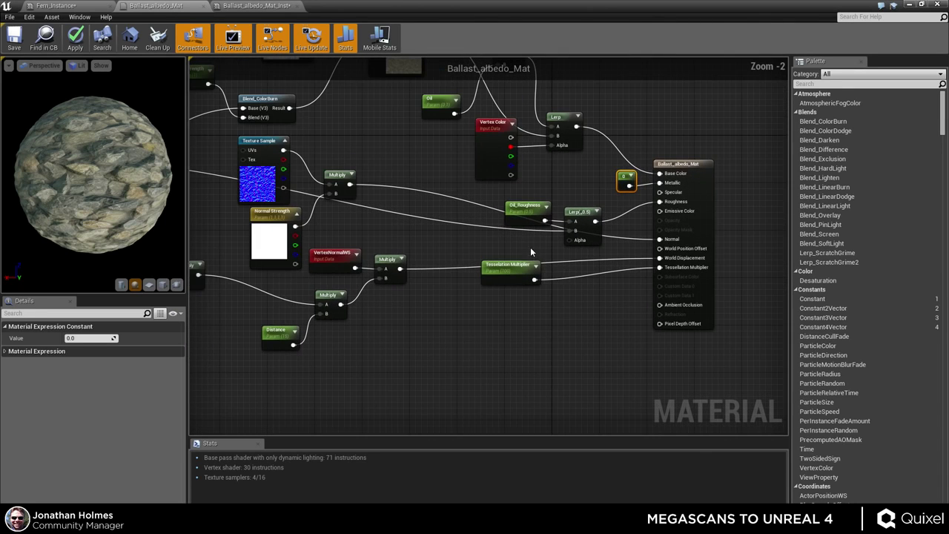
pyautogui.moveTo(485, 201); pyautogui.dragTo(622, 262, button='right')
pyautogui.scroll(-1, 621, 261)
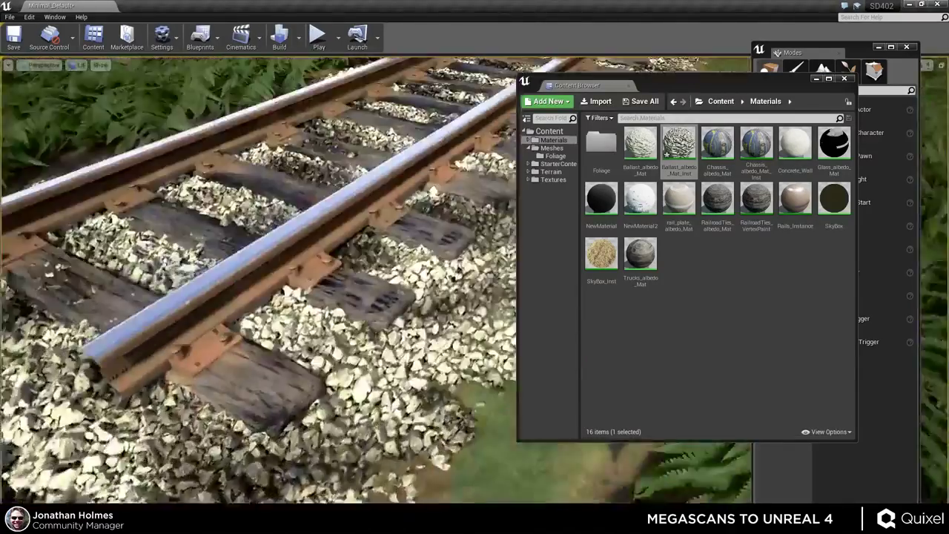
# - Close the Content Browser and Alt-drag a duplicate of the track section to the left
pyautogui.click(421, 249)
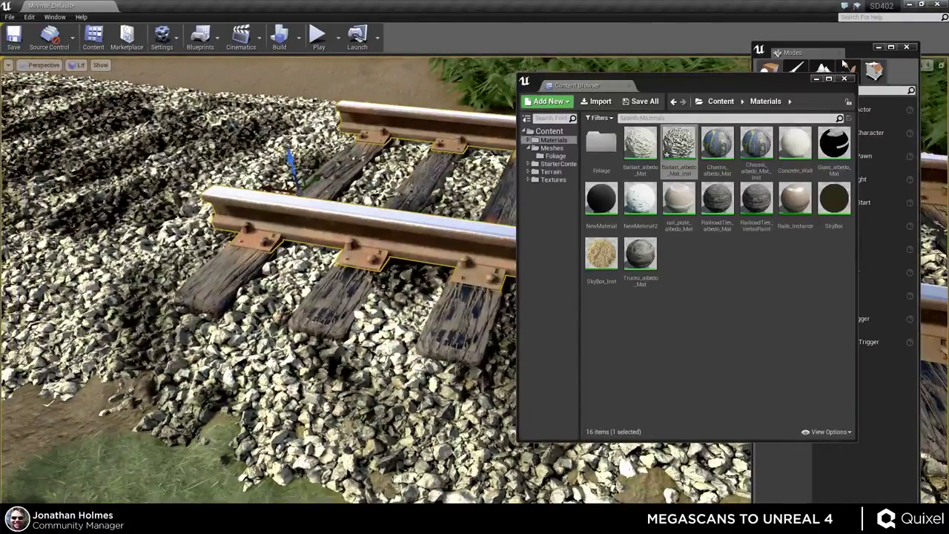
pyautogui.click(844, 80)
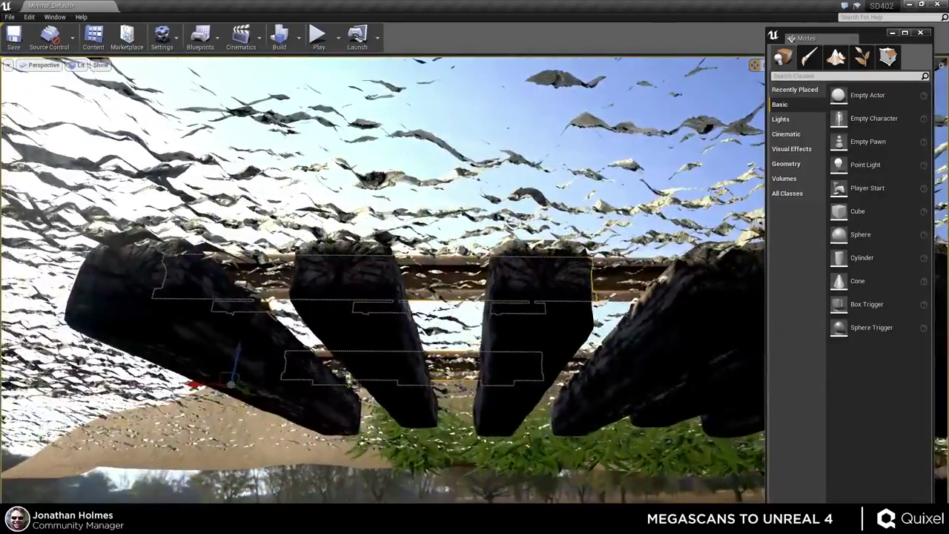
pyautogui.click(533, 341)
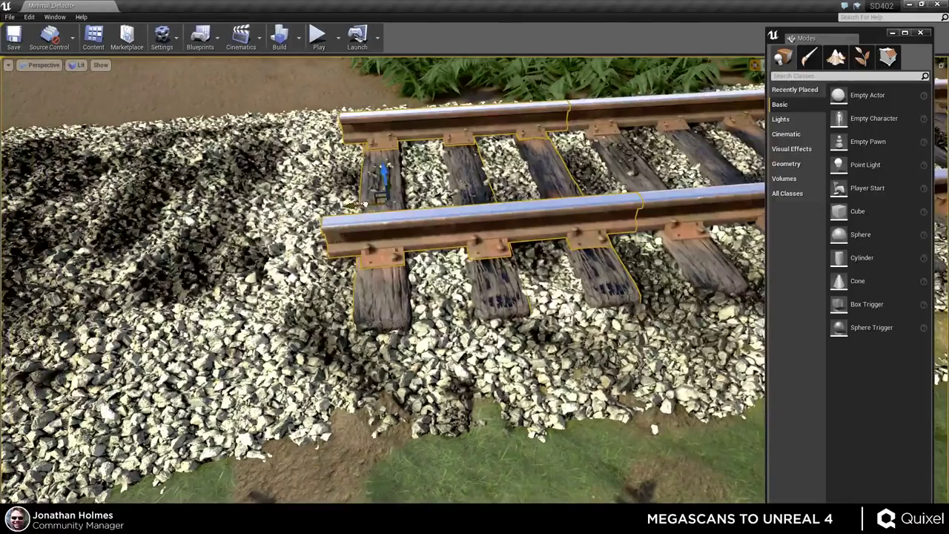
pyautogui.keyDown('alt'); pyautogui.moveTo(363, 204); pyautogui.dragTo(181, 213); pyautogui.keyUp('alt')
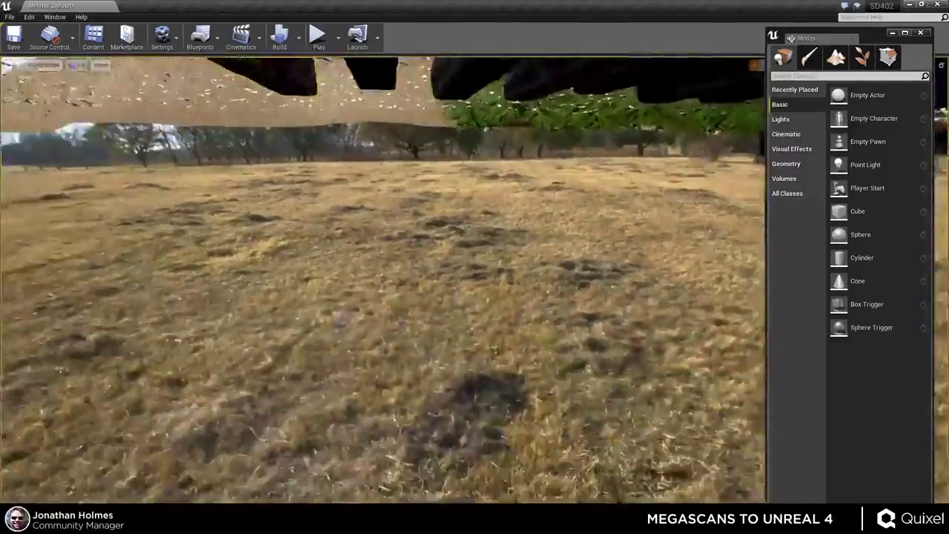
pyautogui.press('f')
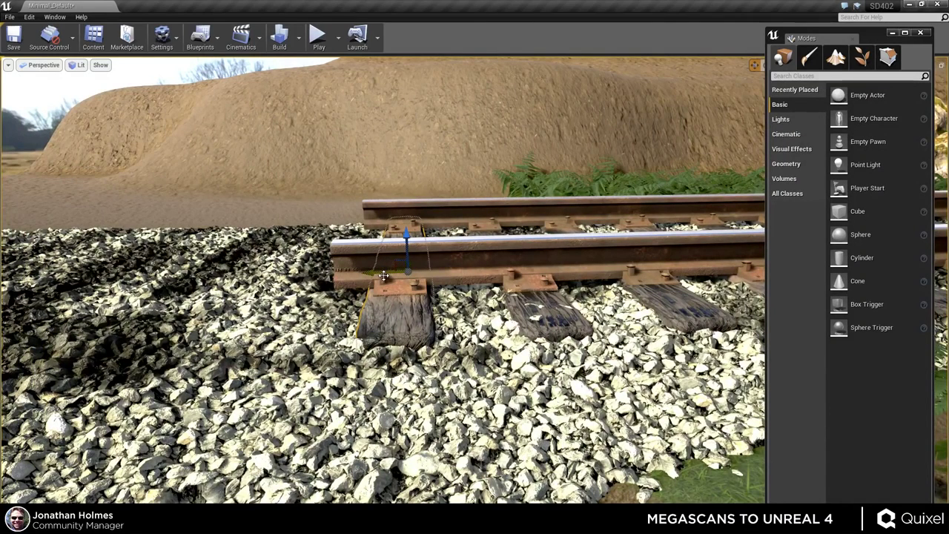
# - Copy the selected sleeper above the ballast and frame it, staying in actor placement mode
pyautogui.keyDown('alt'); pyautogui.moveTo(401, 261); pyautogui.dragTo(275, 153); pyautogui.keyUp('alt')
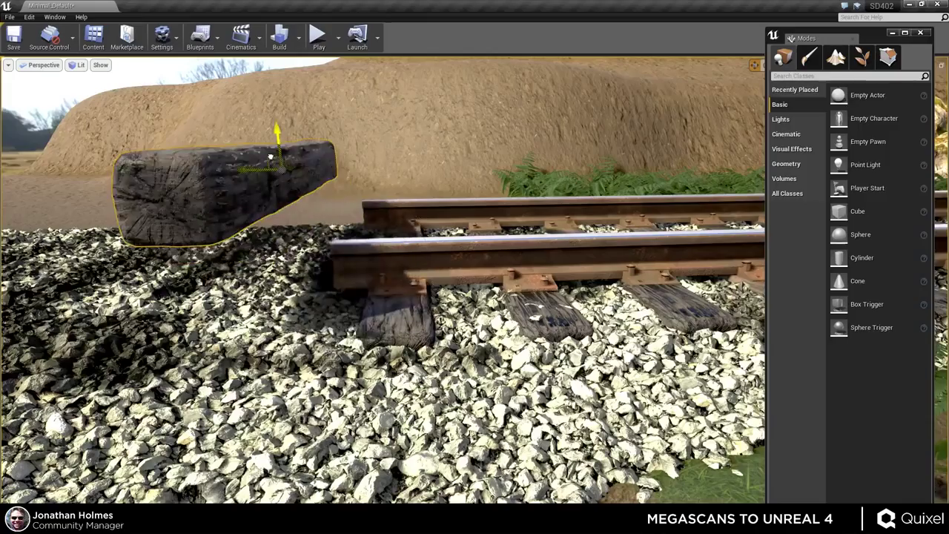
pyautogui.press('f')
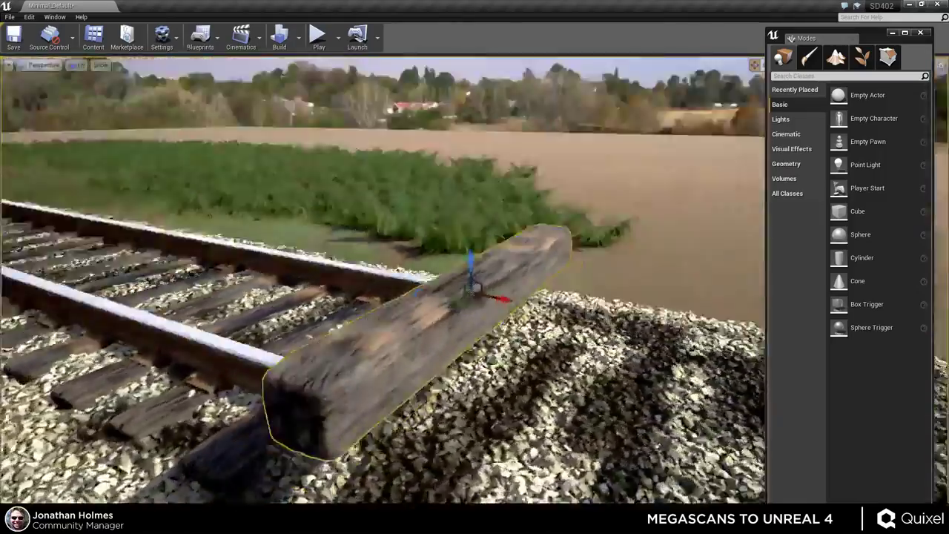
pyautogui.hotkey('shift', '2')
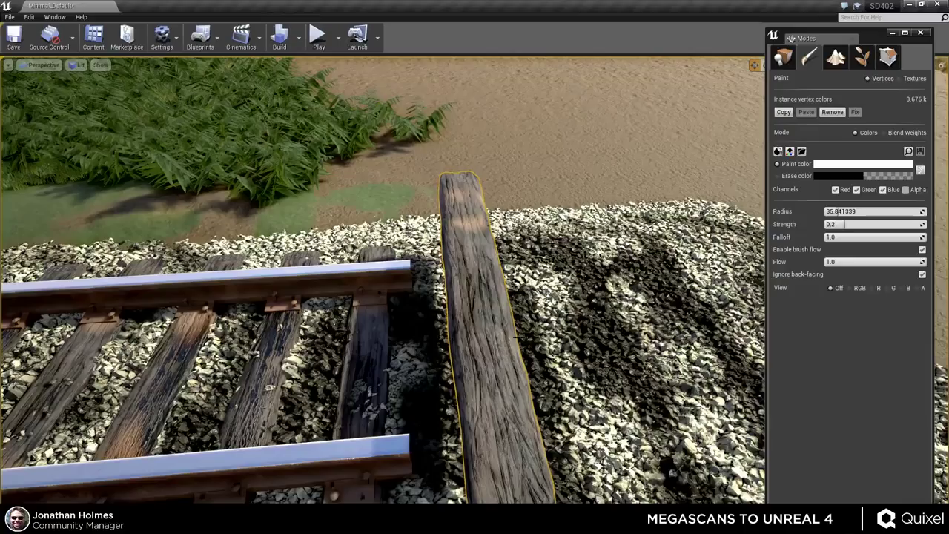
pyautogui.hotkey('shift', '1')
pyautogui.moveTo(517, 337)
pyautogui.mouseDown(button='right')
pyautogui.moveTo(489, 315)
pyautogui.moveTo(296, 333)
pyautogui.moveTo(419, 310)
pyautogui.moveTo(549, 311)
pyautogui.moveTo(460, 296)
pyautogui.moveTo(444, 215)
pyautogui.mouseUp(button='right')
# - Rotate the log with the rotate gizmo by about -110 degrees and a further quarter turn
pyautogui.press('e')
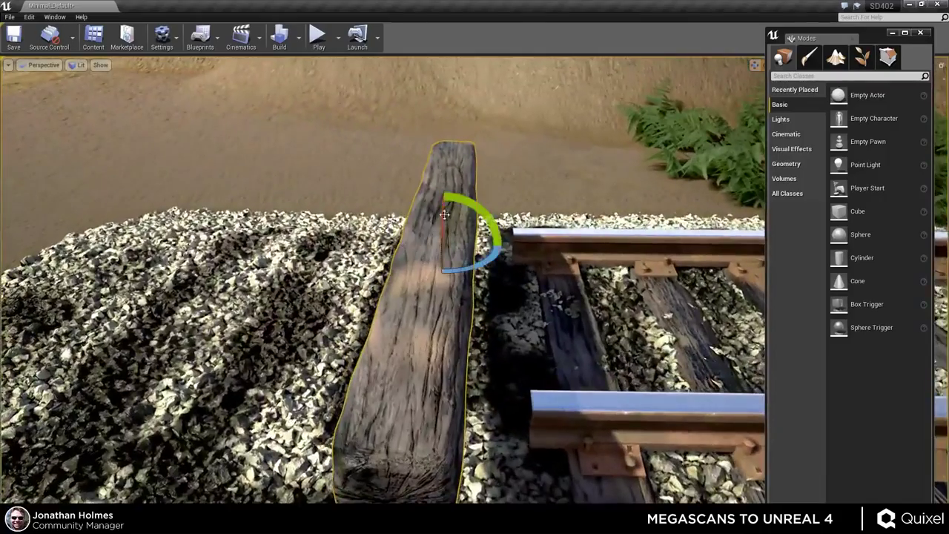
pyautogui.moveTo(444, 214); pyautogui.dragTo(466, 292)
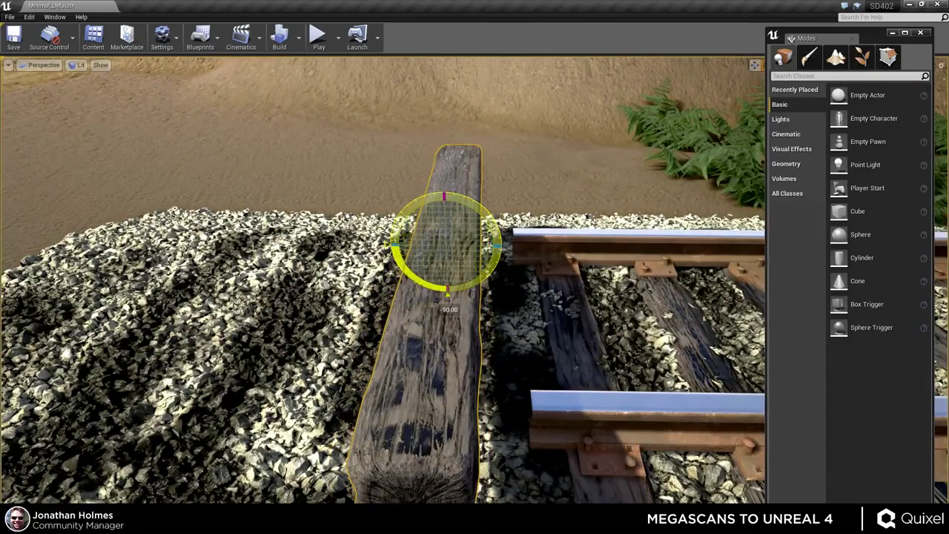
pyautogui.moveTo(495, 227); pyautogui.dragTo(447, 293)
pyautogui.moveTo(767, 341); pyautogui.dragTo(759, 341)
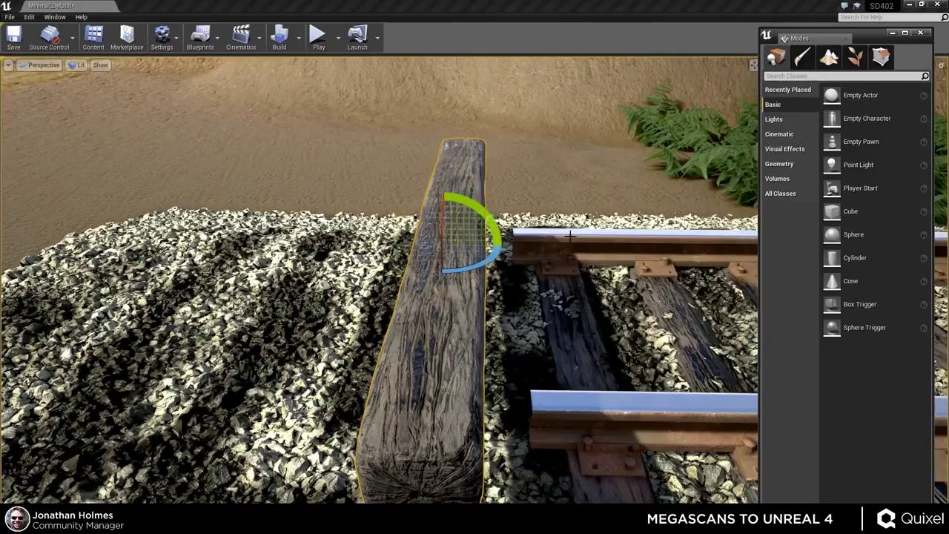
pyautogui.moveTo(445, 296); pyautogui.dragTo(445, 282, button='right')
pyautogui.moveTo(658, 223); pyautogui.dragTo(627, 223, button='right')
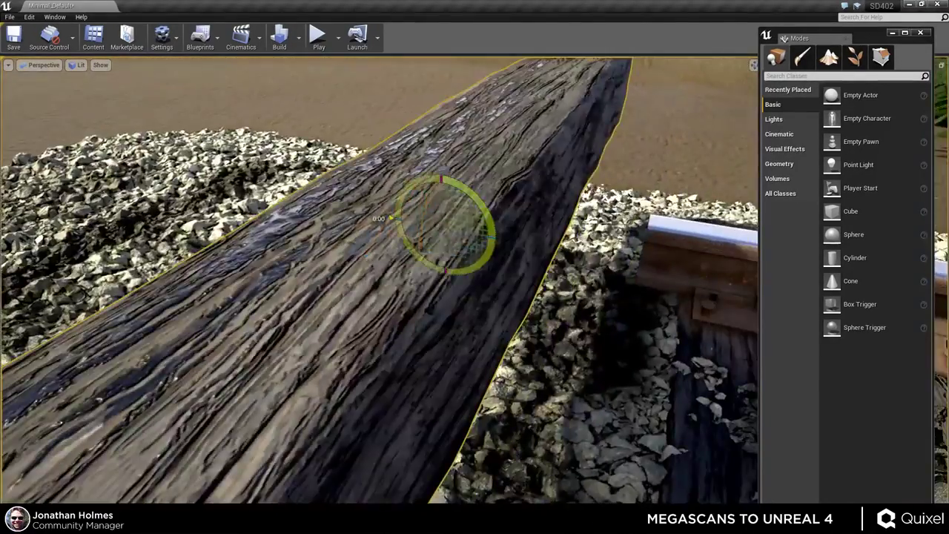
pyautogui.moveTo(391, 217); pyautogui.dragTo(441, 169)
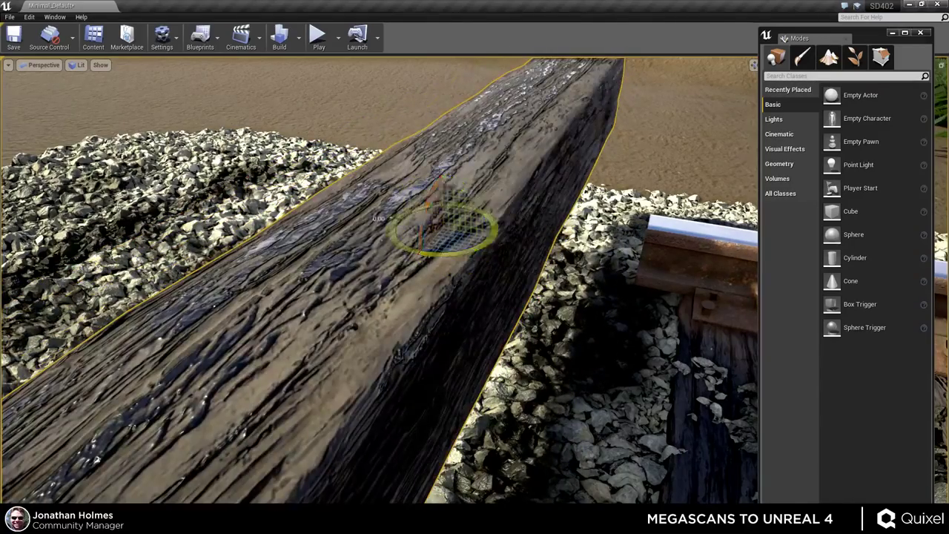
# - Rotate the log further and tilt it about another axis, framing it in view
pyautogui.moveTo(378, 218); pyautogui.dragTo(409, 247)
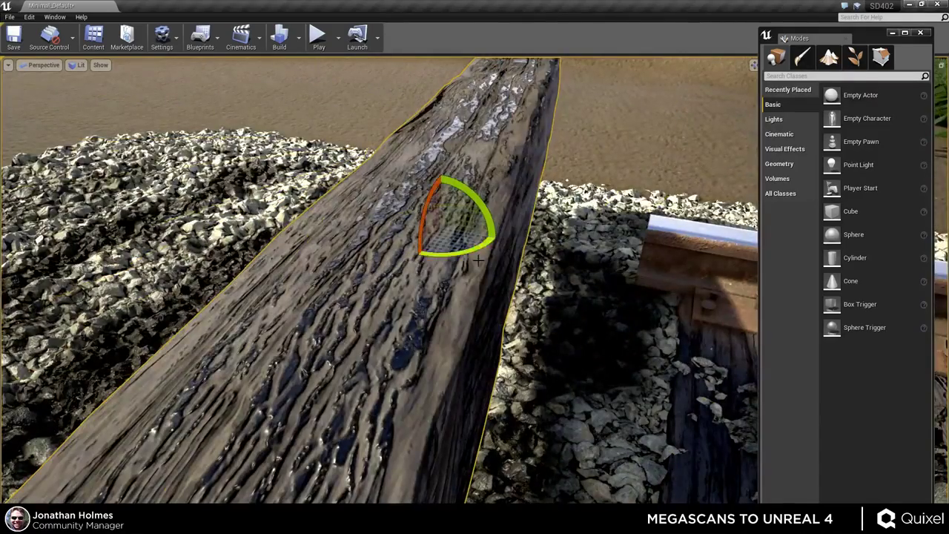
pyautogui.moveTo(478, 259); pyautogui.dragTo(459, 297)
pyautogui.press('f')
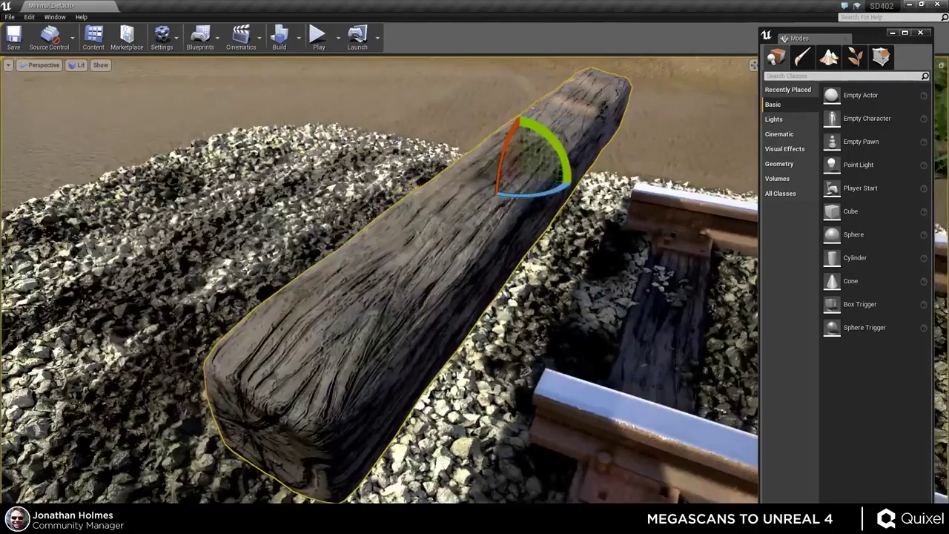
pyautogui.moveTo(561, 147); pyautogui.dragTo(571, 164)
pyautogui.moveTo(572, 165); pyautogui.dragTo(535, 304, button='right')
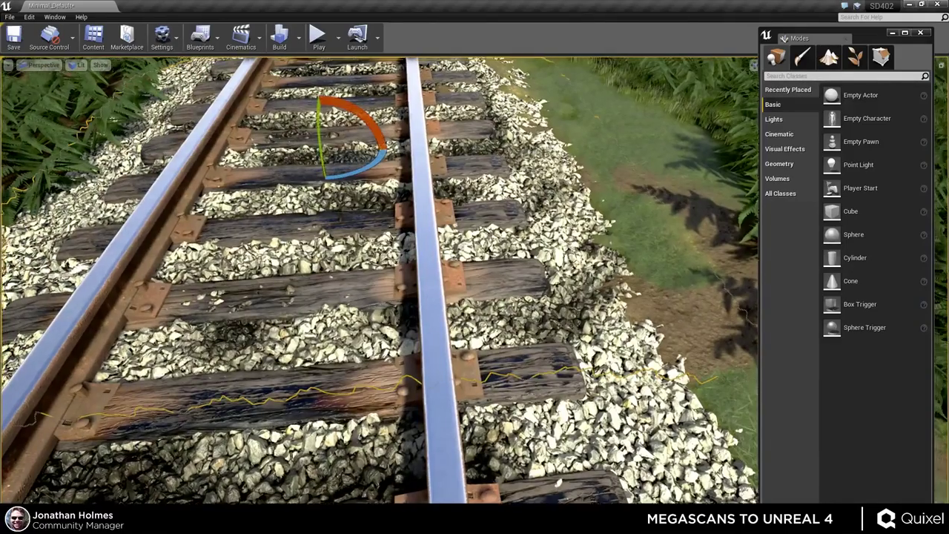
pyautogui.moveTo(379, 296); pyautogui.dragTo(400, 245, button='right')
pyautogui.scroll(2, 458, 425)
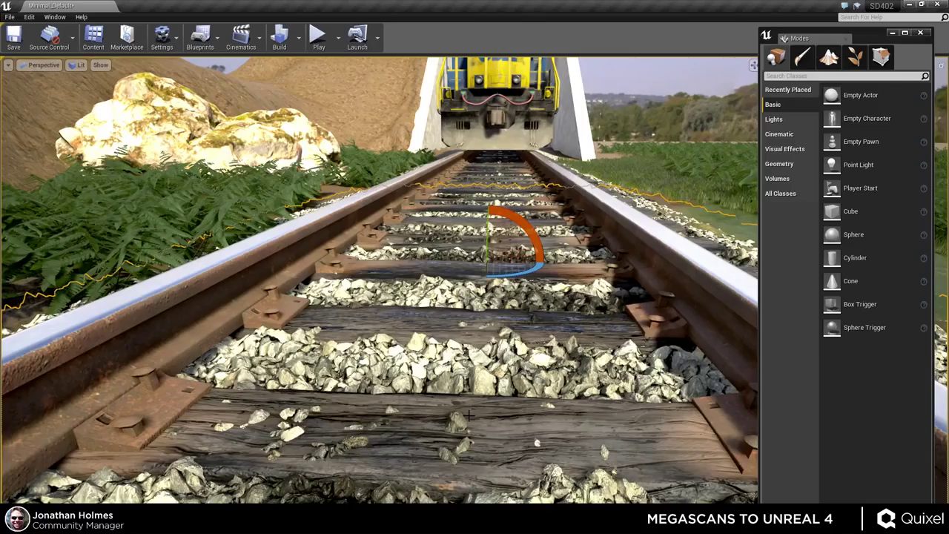
pyautogui.moveTo(469, 415); pyautogui.dragTo(512, 393, button='right')
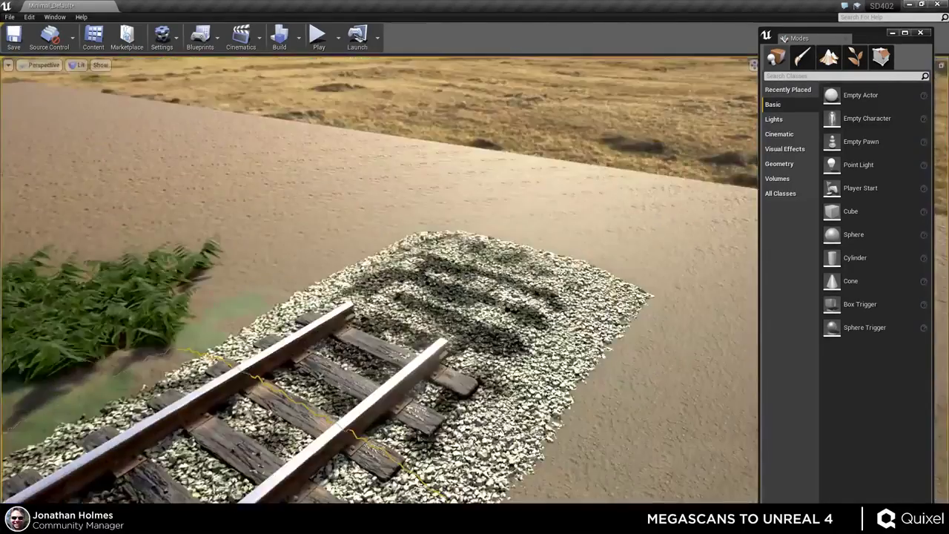
pyautogui.scroll(-2, 560, 240)
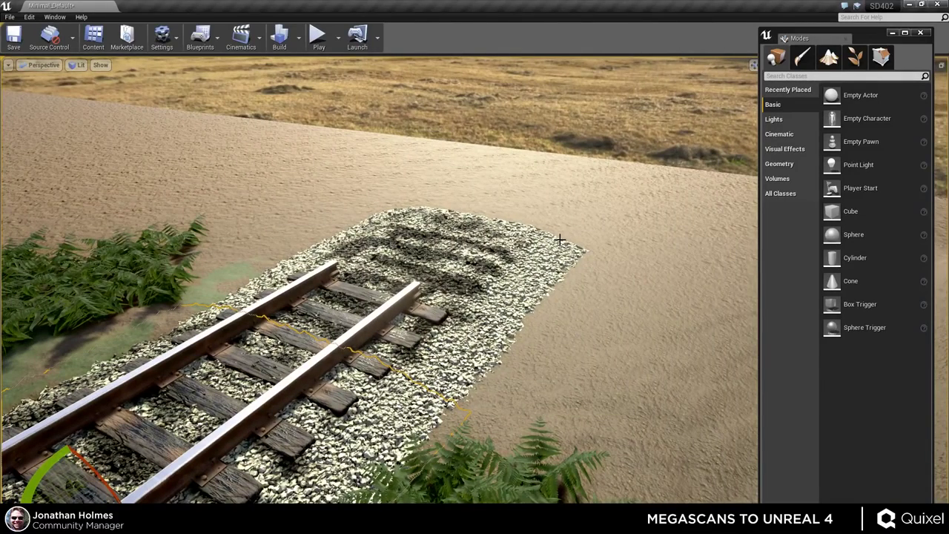
pyautogui.click(513, 277)
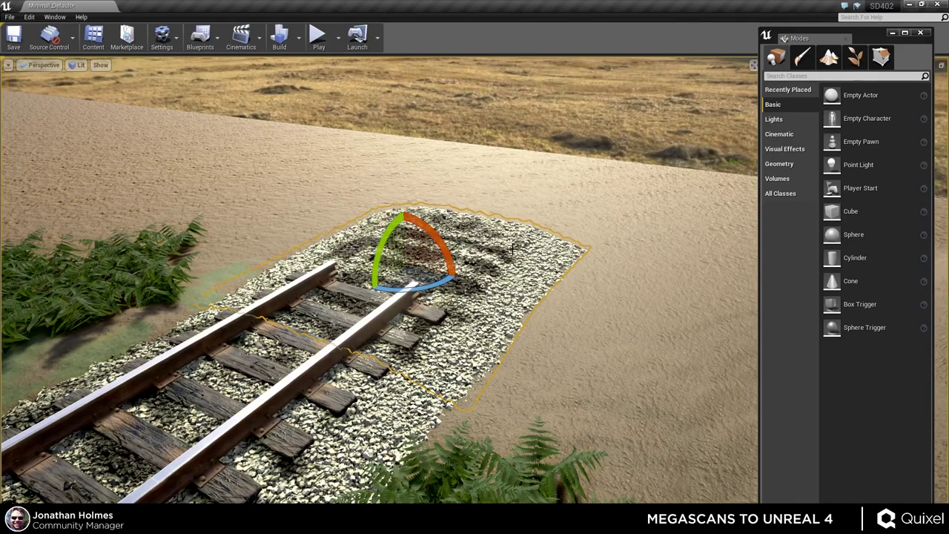
pyautogui.press('Escape')
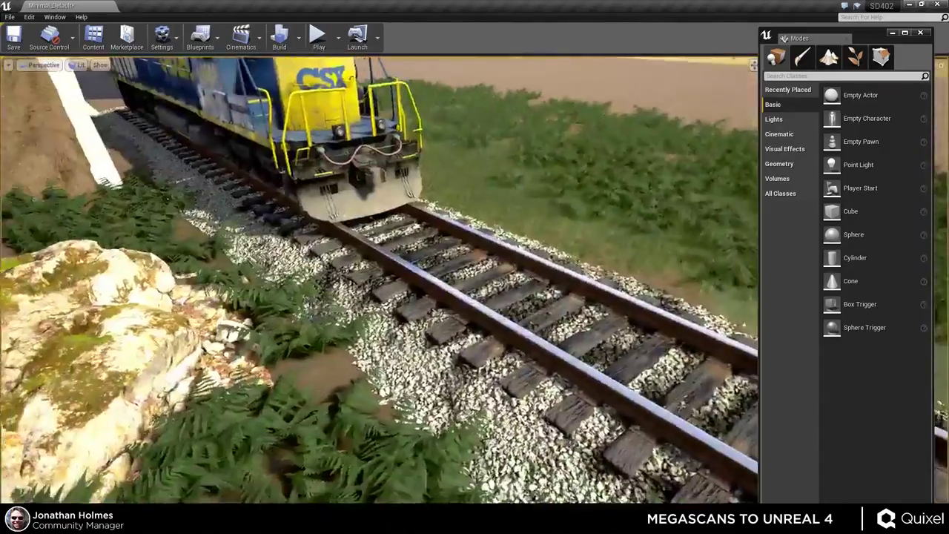
pyautogui.press('d')
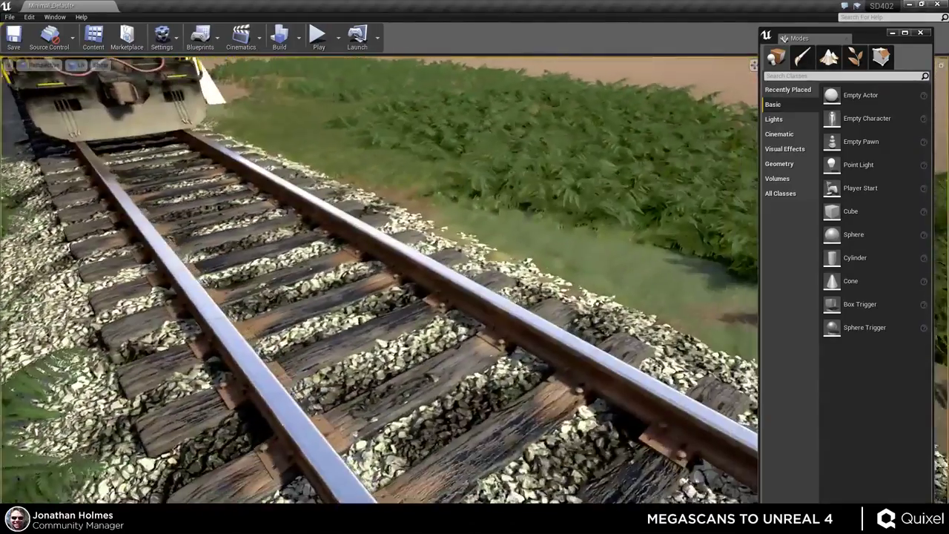
pyautogui.press('d')
pyautogui.press('w')
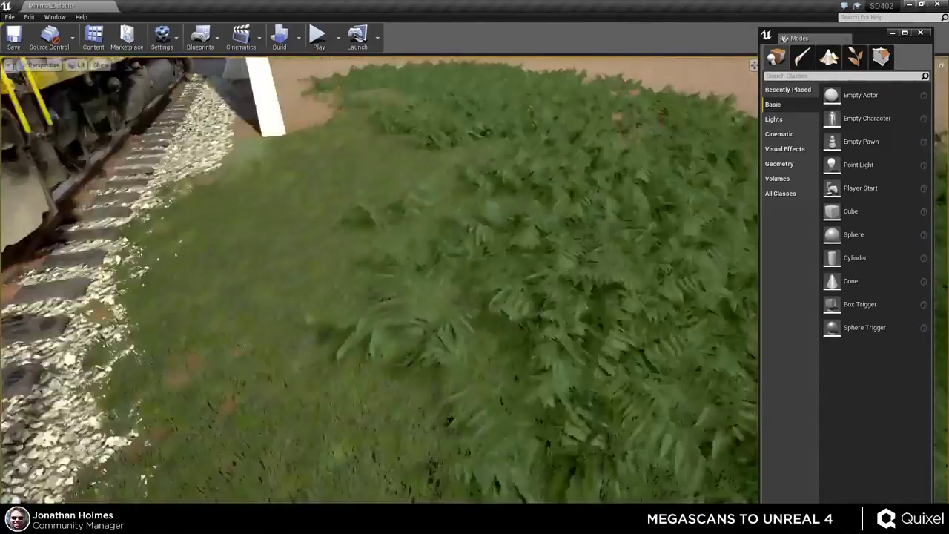
pyautogui.press('a')
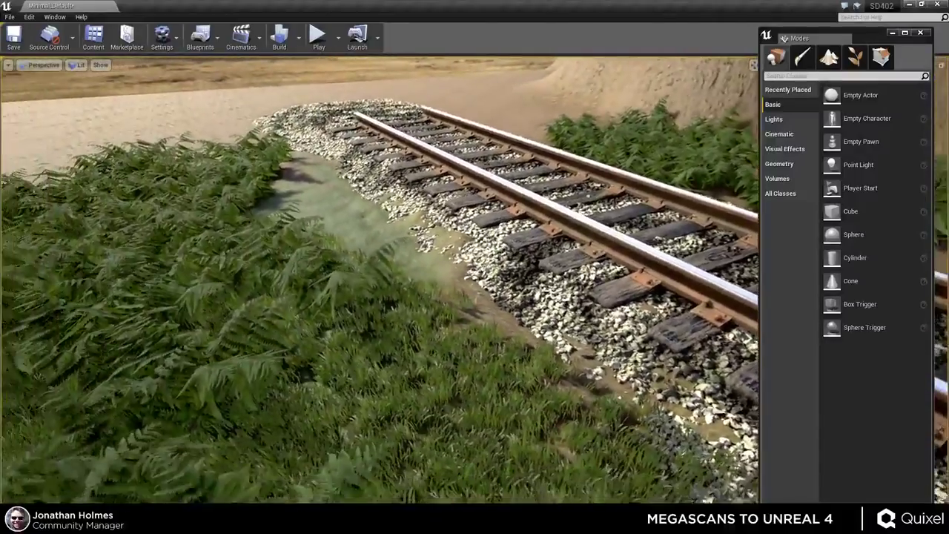
pyautogui.press('w')
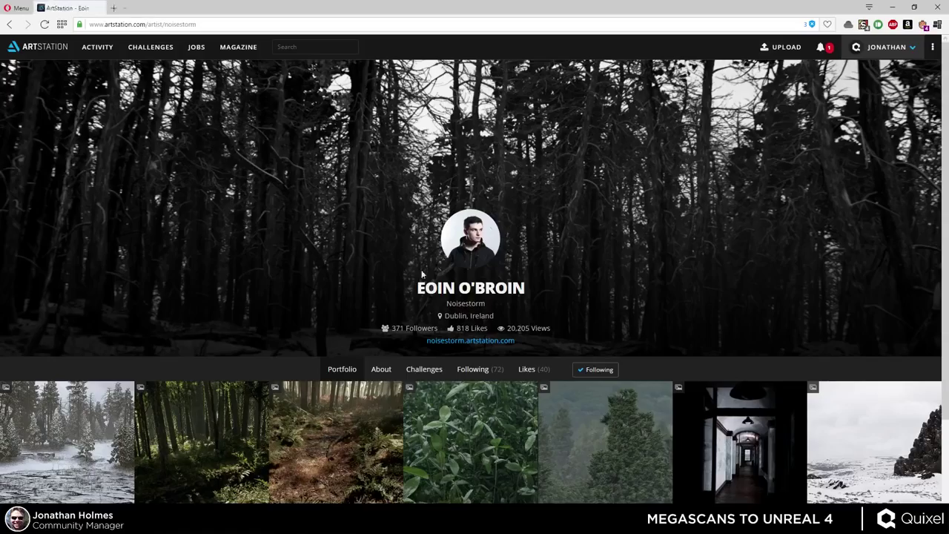
# - Open the UE4 Ice Lake artwork and scroll through its cracked-ice and snowy pond images
pyautogui.scroll(-3, 424, 274)
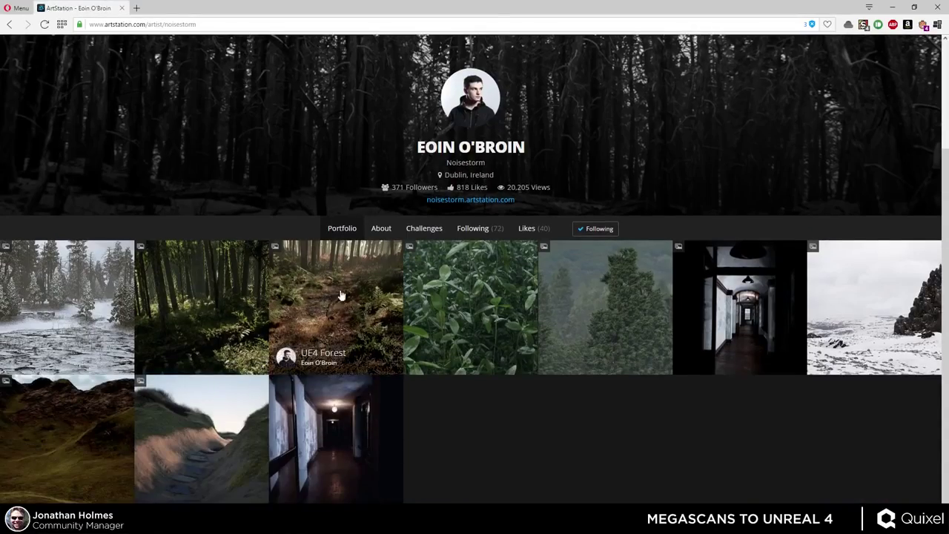
pyautogui.click(114, 277)
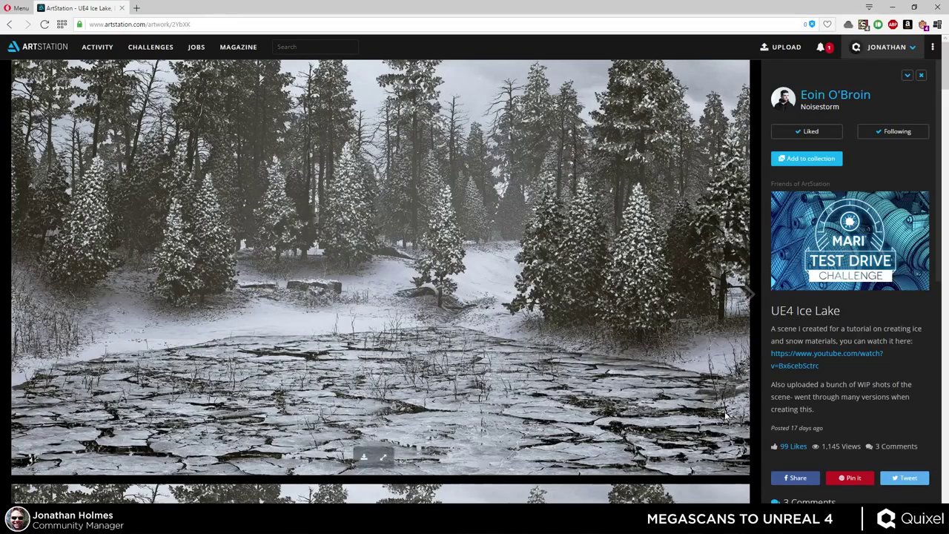
pyautogui.scroll(-5, 759, 408)
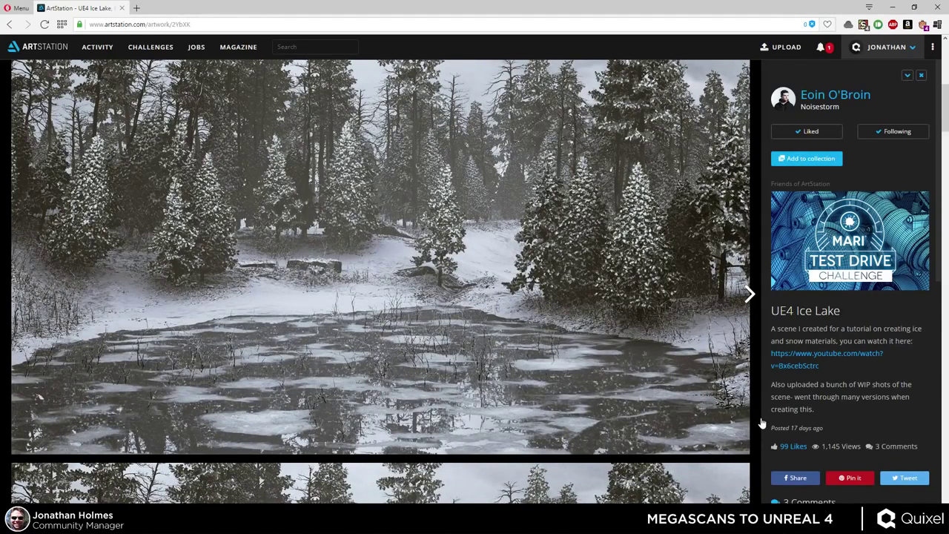
pyautogui.scroll(-5, 760, 422)
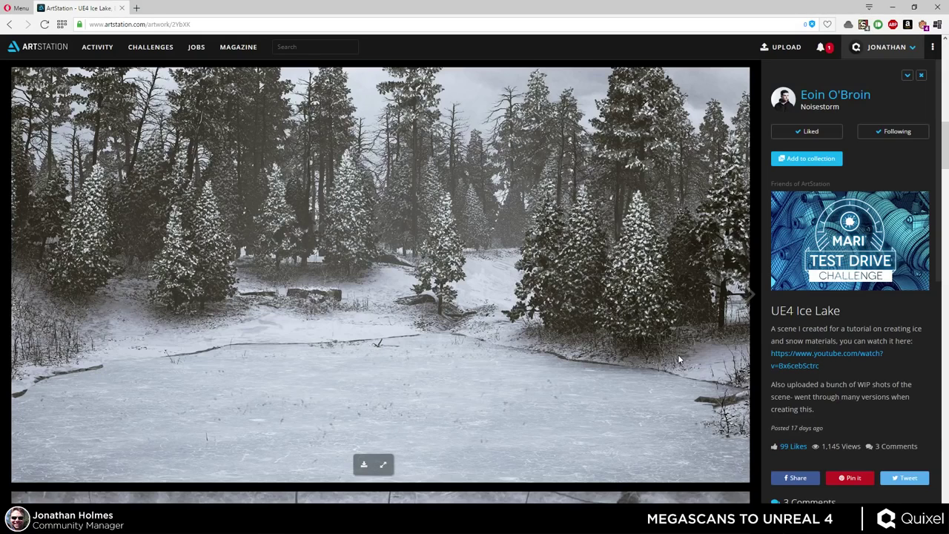
pyautogui.scroll(-5, 659, 340)
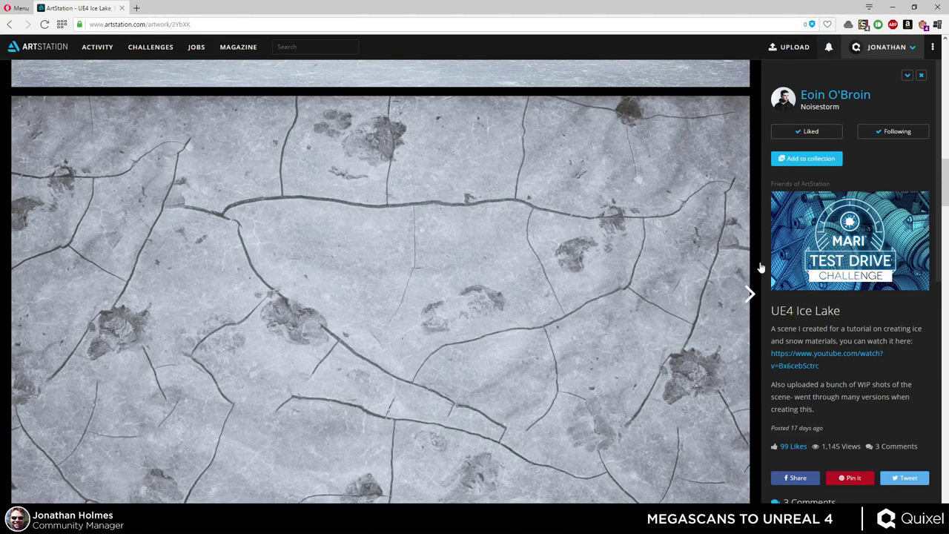
pyautogui.scroll(-5, 742, 259)
pyautogui.scroll(-2, 743, 260)
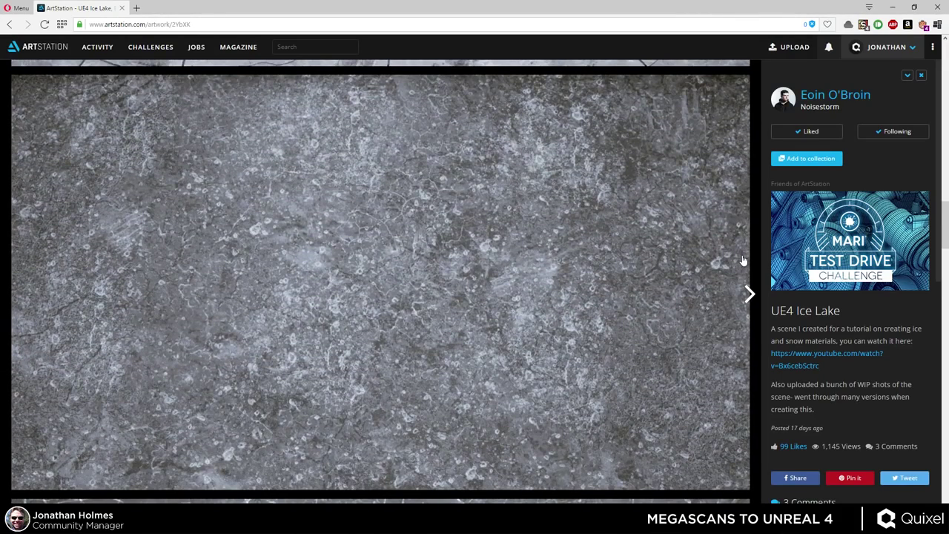
pyautogui.scroll(-5, 743, 259)
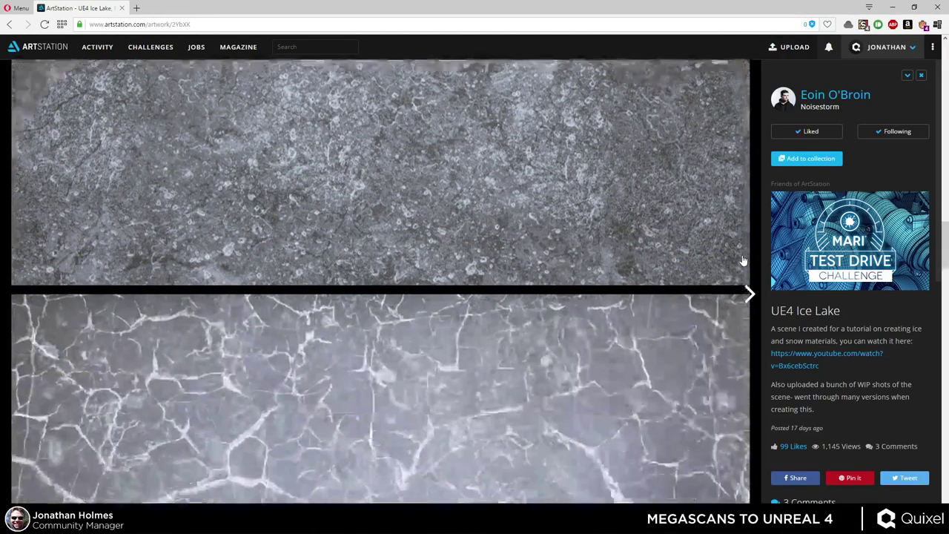
pyautogui.scroll(1, 743, 260)
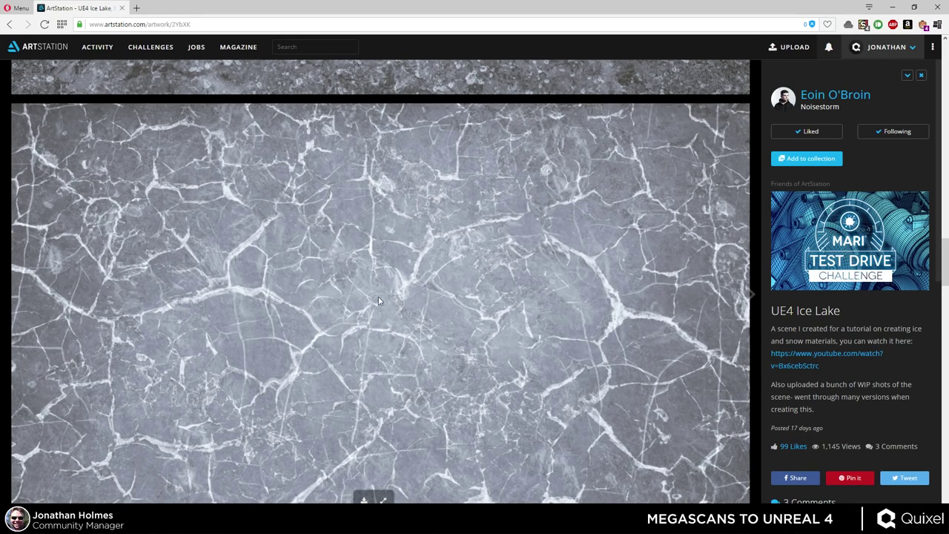
pyautogui.moveTo(946, 267); pyautogui.dragTo(931, 348)
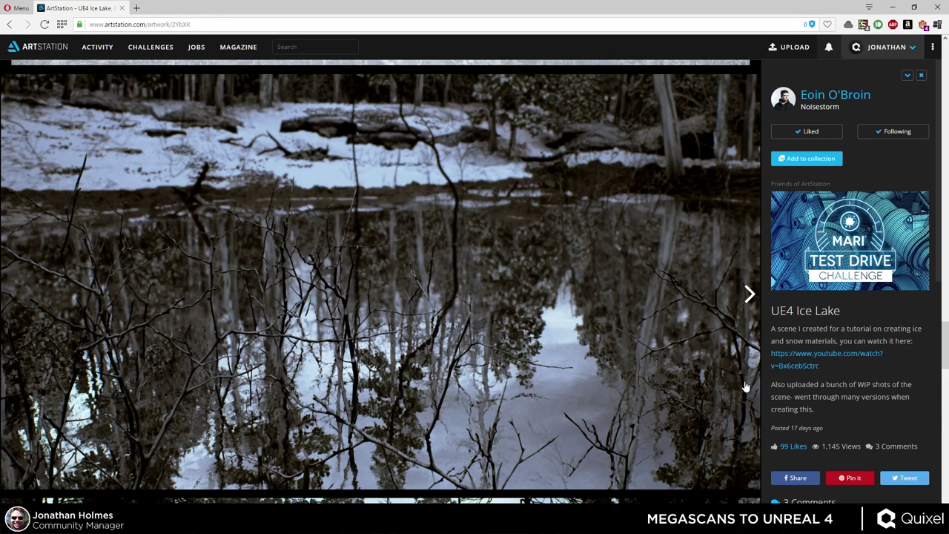
pyautogui.scroll(-5, 723, 372)
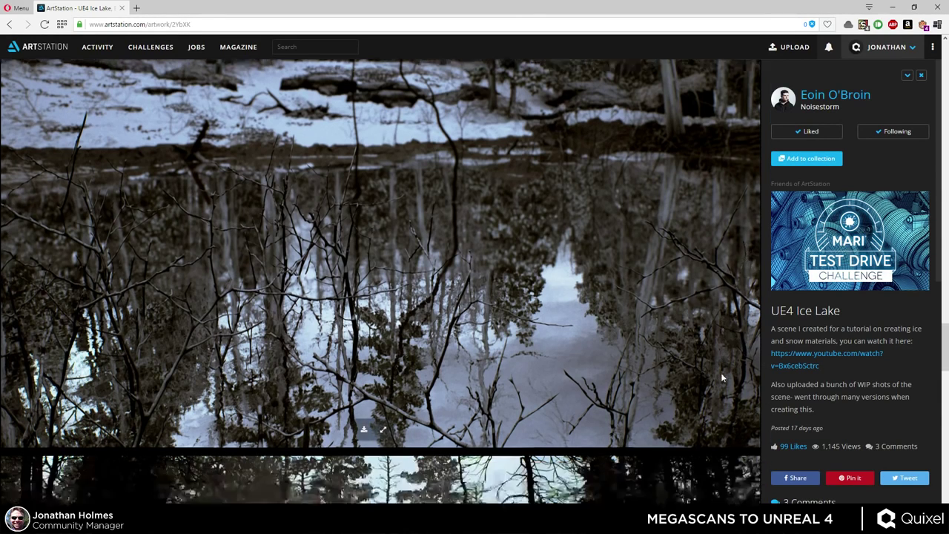
# - Scroll through the rest of the Ice Lake post, then go to the artist's profile page
pyautogui.scroll(-1, 732, 363)
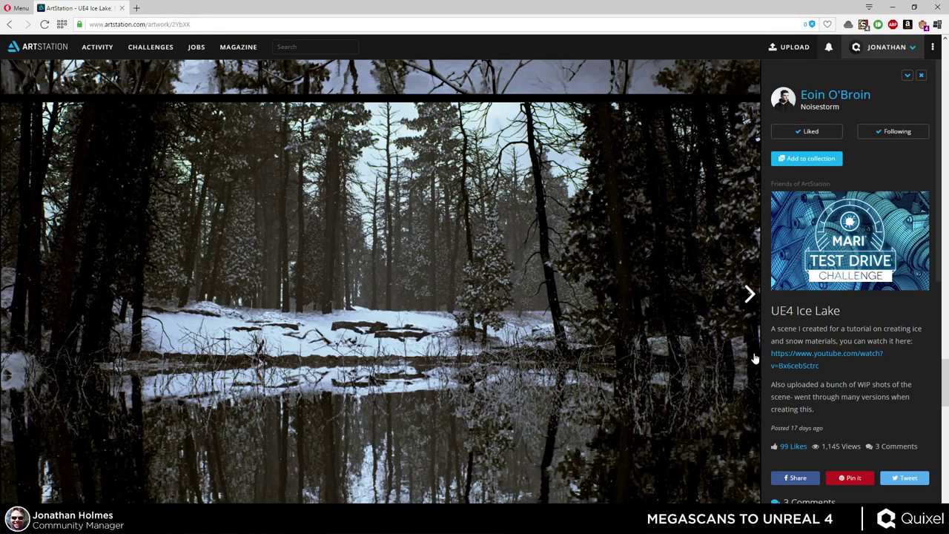
pyautogui.scroll(-5, 654, 398)
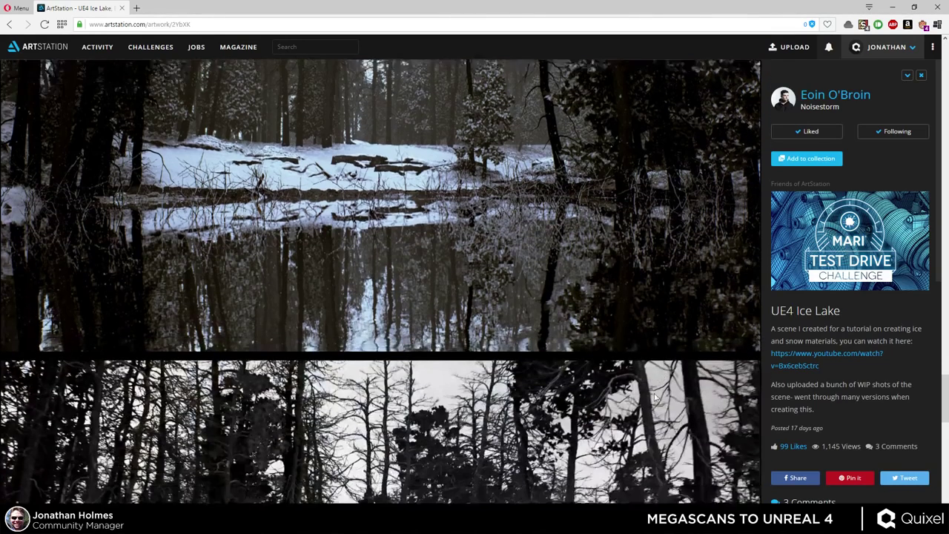
pyautogui.scroll(-6, 654, 398)
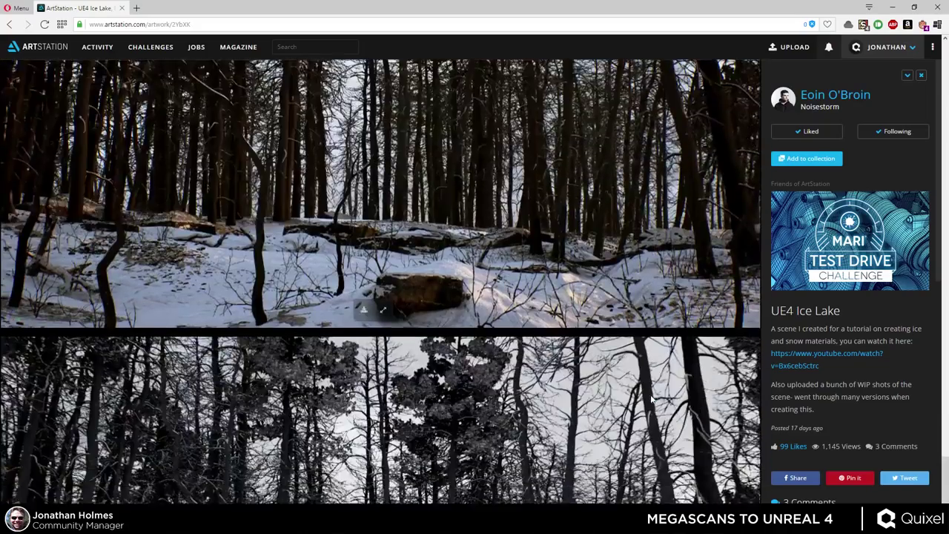
pyautogui.scroll(5, 645, 400)
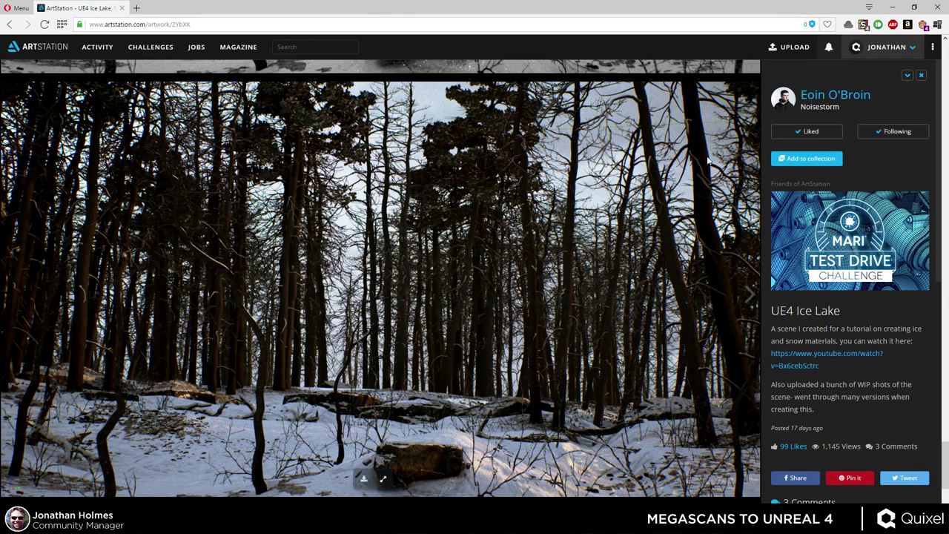
pyautogui.click(810, 96)
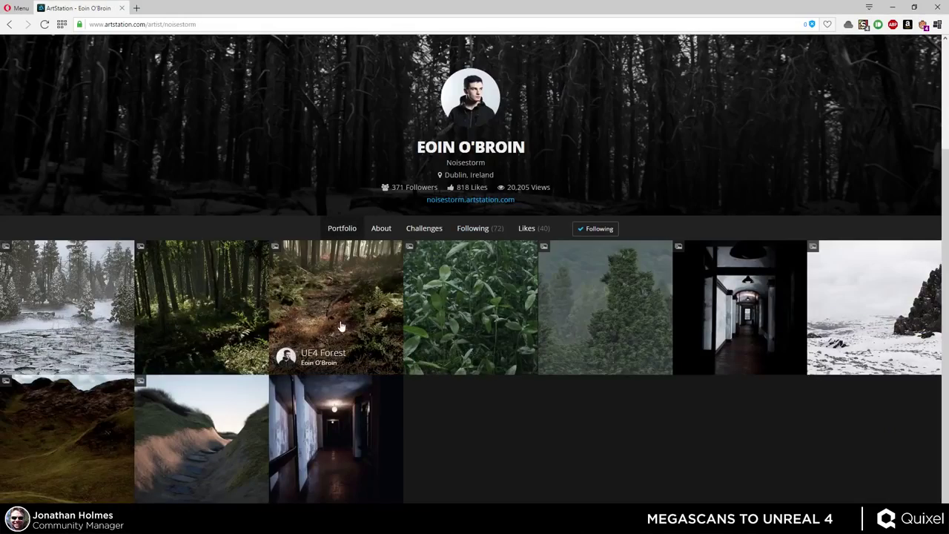
# - View the UE4 Forest artwork, then return to the portfolio grid
pyautogui.click(315, 298)
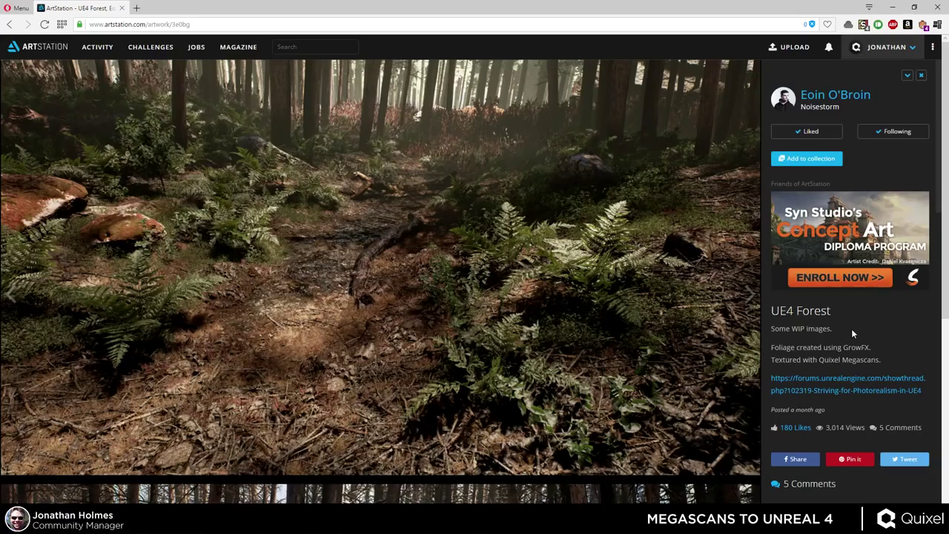
pyautogui.scroll(-5, 567, 322)
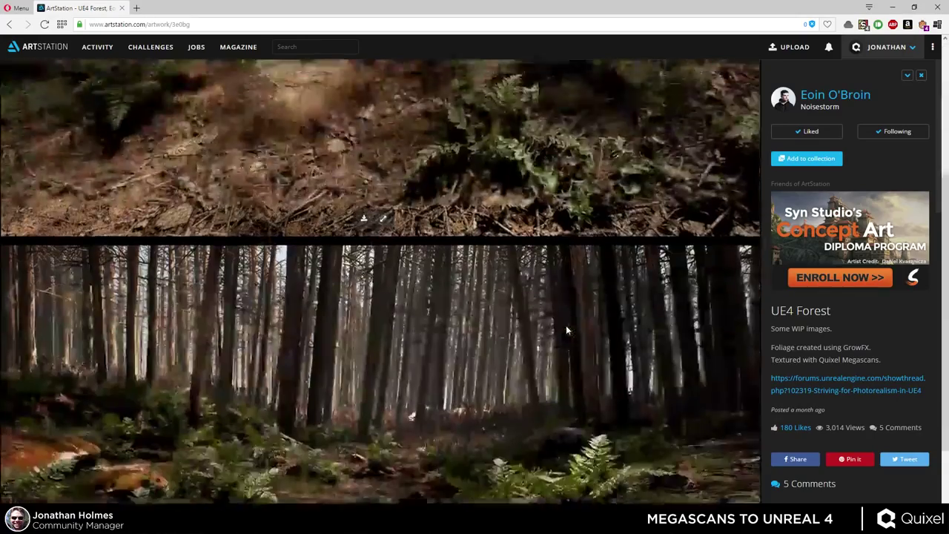
pyautogui.press('Escape')
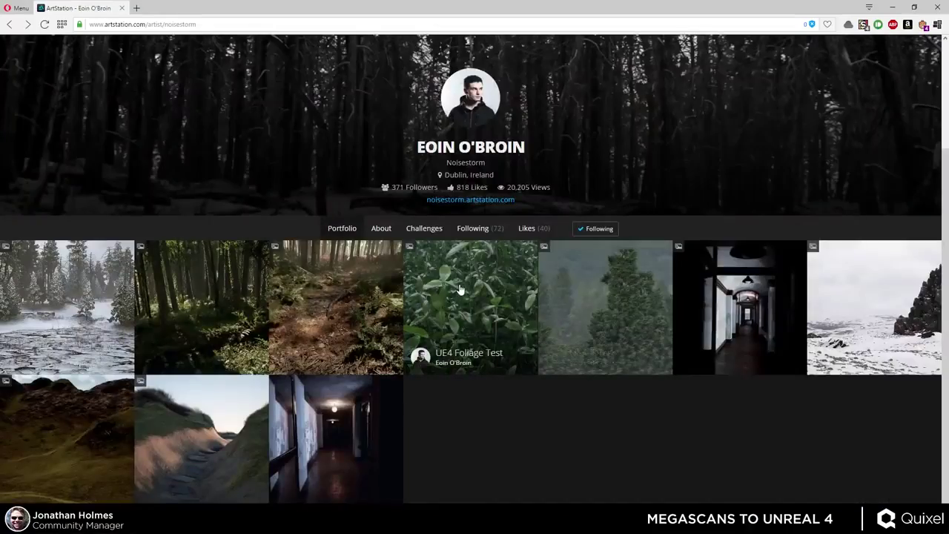
# - View the UE4 Overgrown Forest artwork, then close the browser to return to Unreal
pyautogui.click(186, 284)
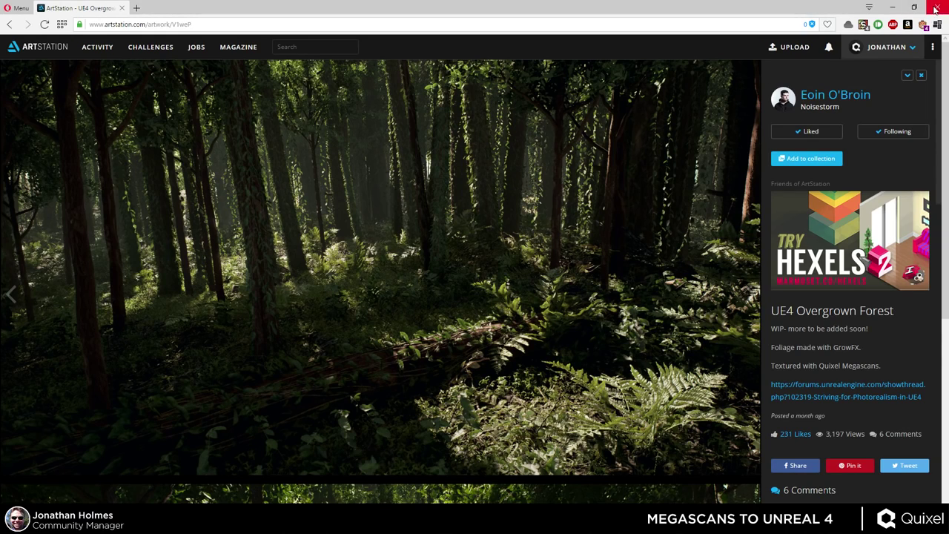
pyautogui.scroll(-5, 899, 46)
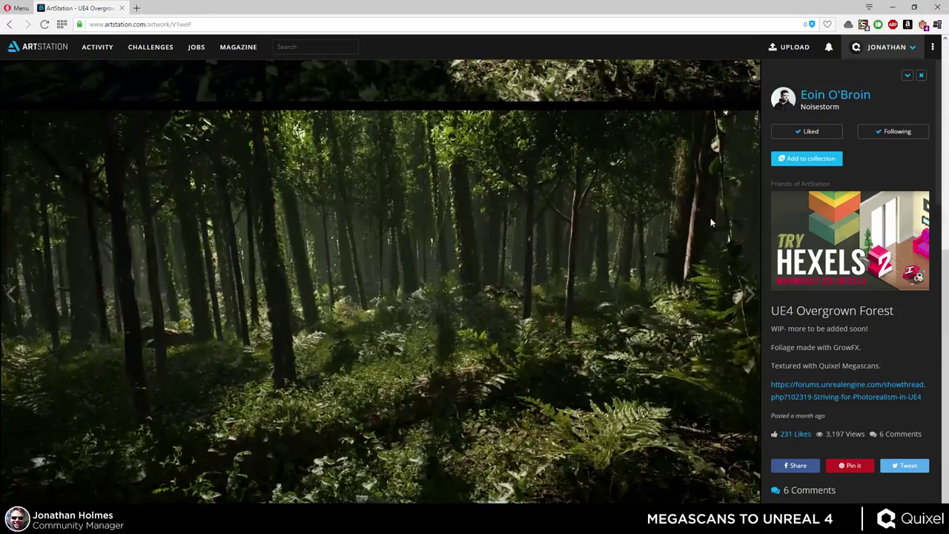
pyautogui.click(936, 8)
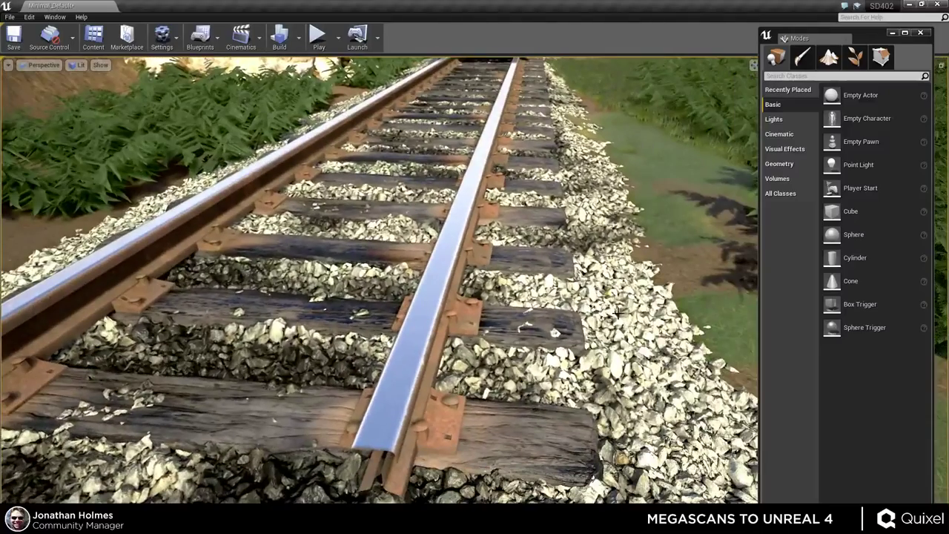
# - Open Ballast_albedo_Mat_Inst from the project's materials folder in the Content Browser
pyautogui.moveTo(604, 312); pyautogui.dragTo(343, 262)
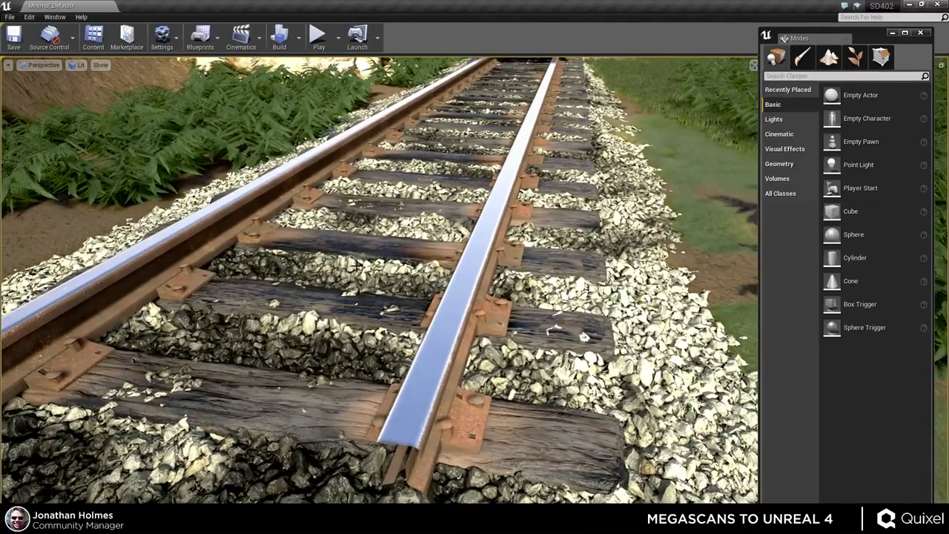
pyautogui.hotkey('ctrl', 'shift', 'f')
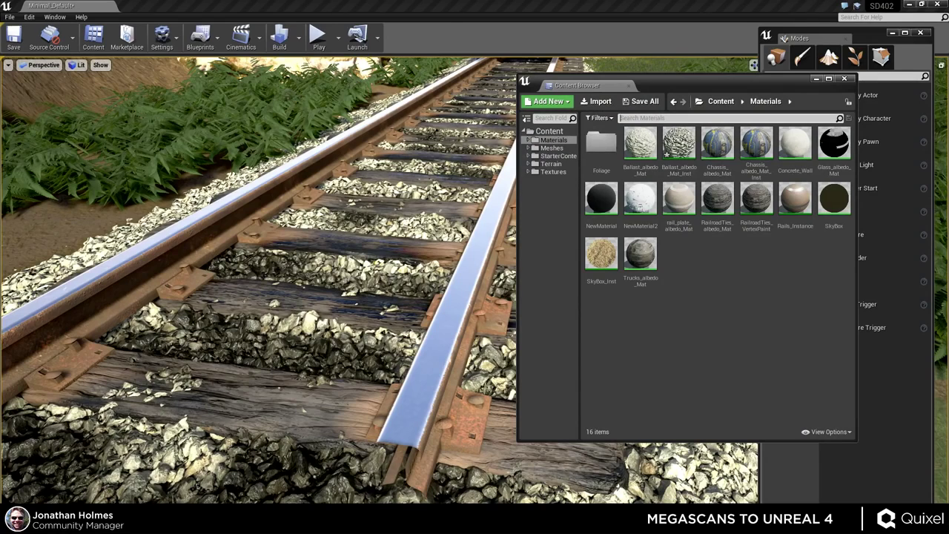
pyautogui.doubleClick(667, 149)
pyautogui.click(812, 92)
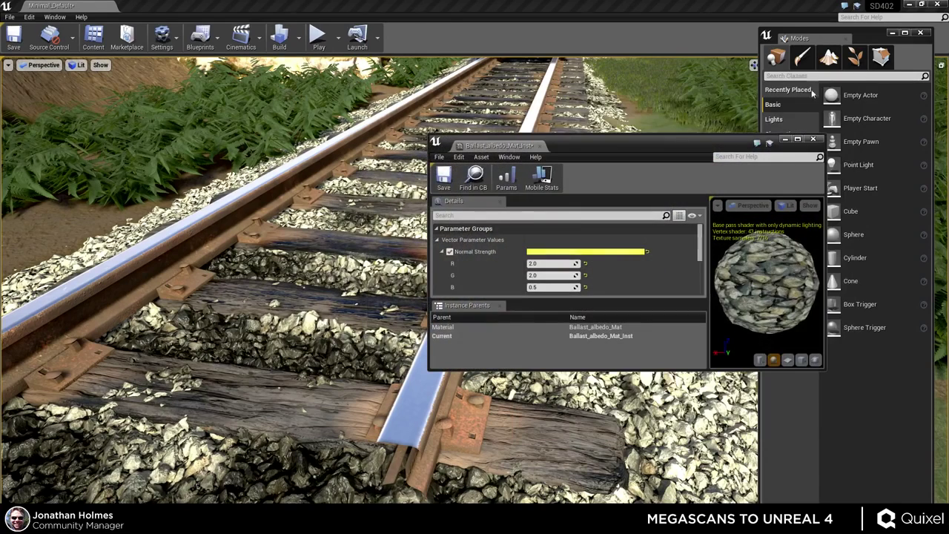
# - Make the material instance window narrower and full-height, then scrub Displacement to about 15.7
pyautogui.moveTo(611, 141); pyautogui.dragTo(670, 114)
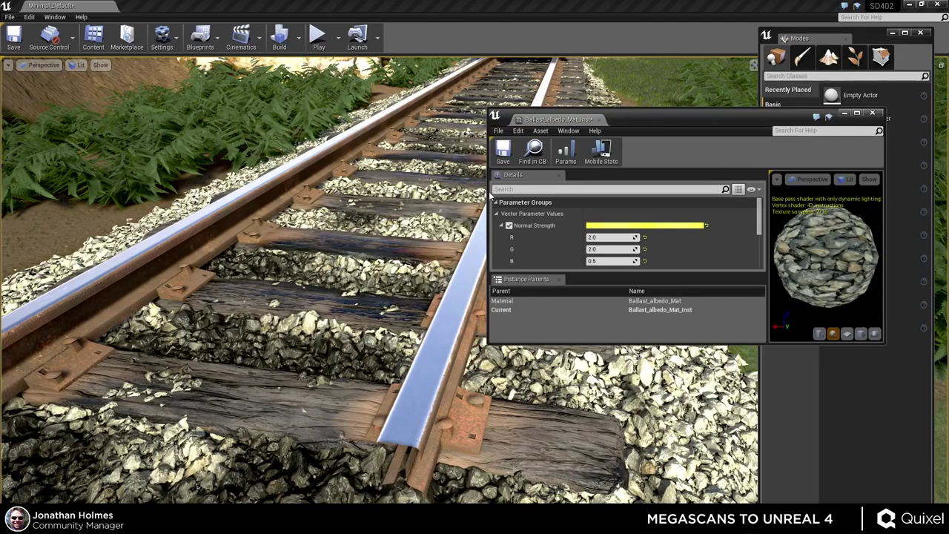
pyautogui.moveTo(487, 191); pyautogui.dragTo(612, 192)
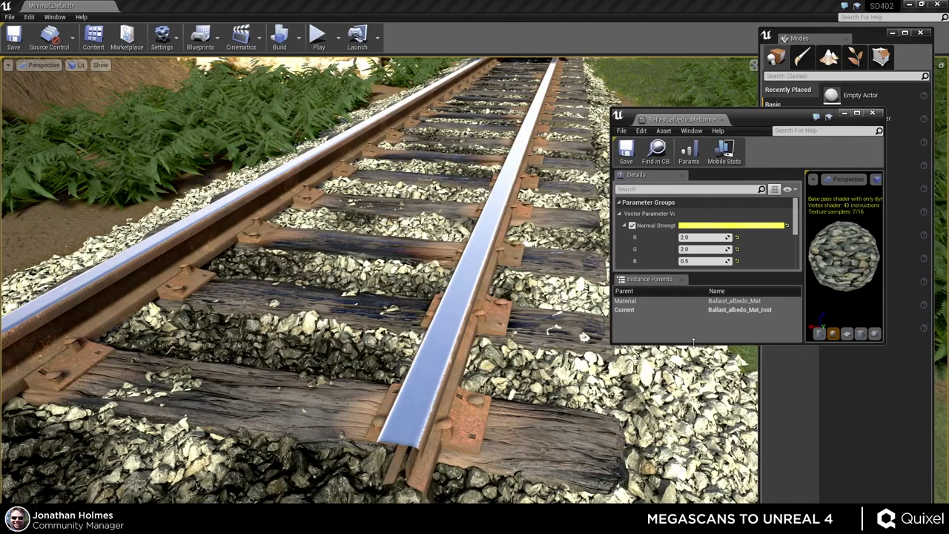
pyautogui.doubleClick(694, 344)
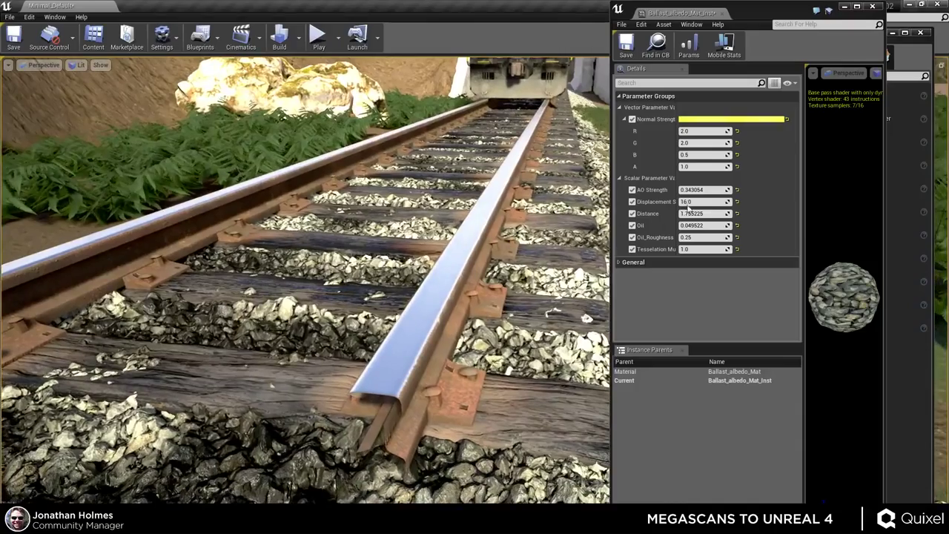
pyautogui.moveTo(688, 208)
pyautogui.mouseDown()
pyautogui.moveTo(711, 208)
pyautogui.moveTo(675, 201)
pyautogui.moveTo(696, 201)
pyautogui.mouseUp()
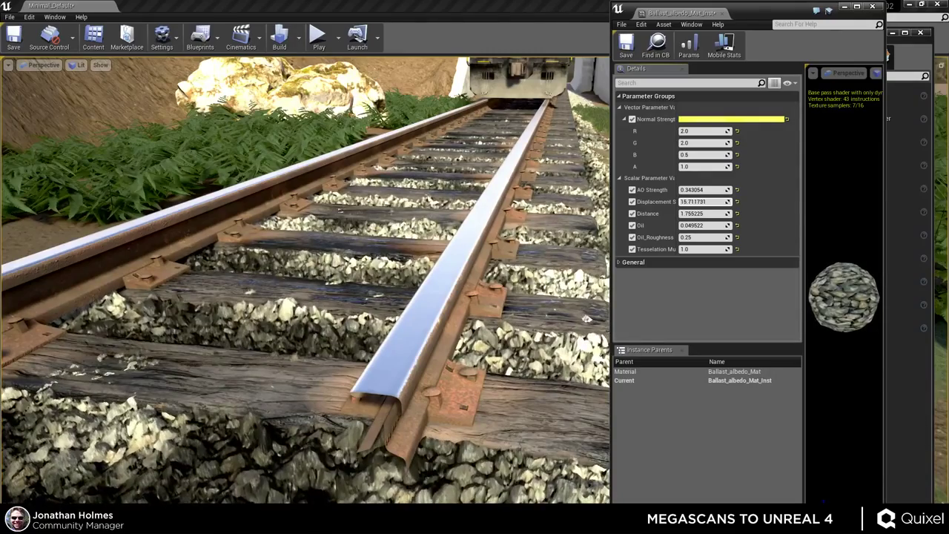
# - Try ballast Displacement values of 16, 24 and 42, then set it back to 16
pyautogui.click(700, 201)
pyautogui.write('16')
pyautogui.press('Return')
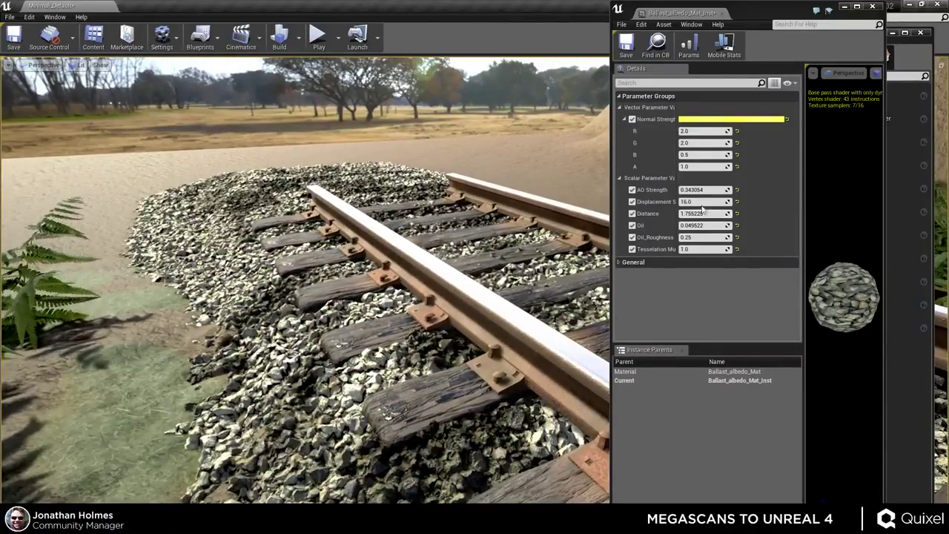
pyautogui.click(703, 202)
pyautogui.write('24')
pyautogui.press('Return')
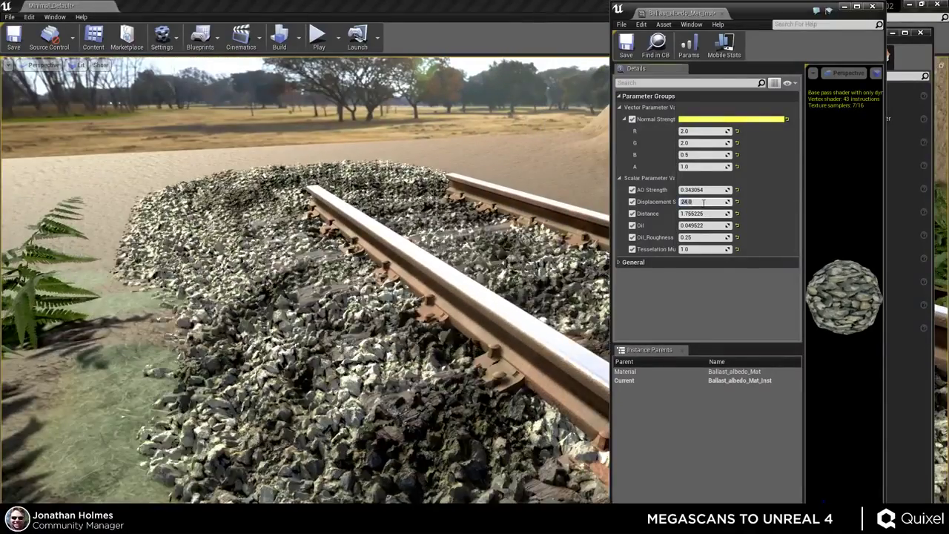
pyautogui.write('42')
pyautogui.press('Return')
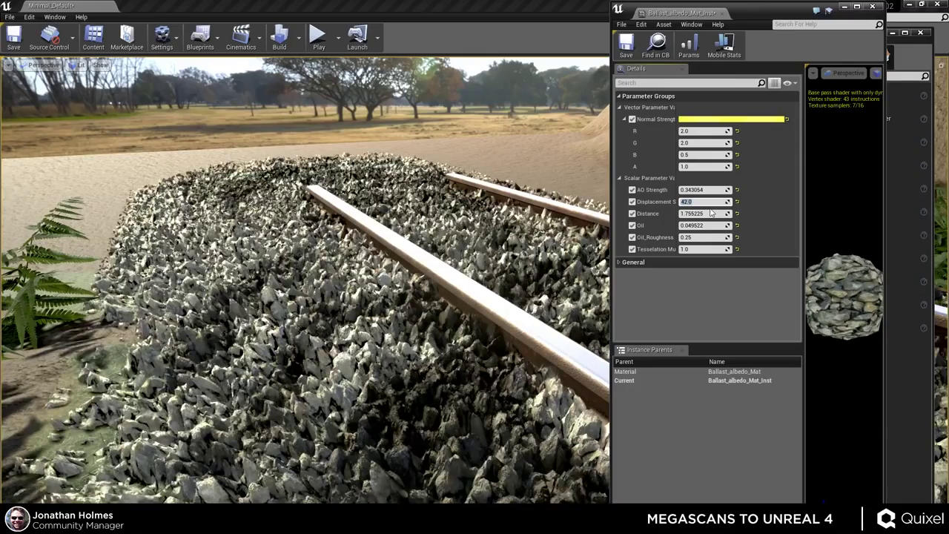
pyautogui.write('16')
pyautogui.press('Return')
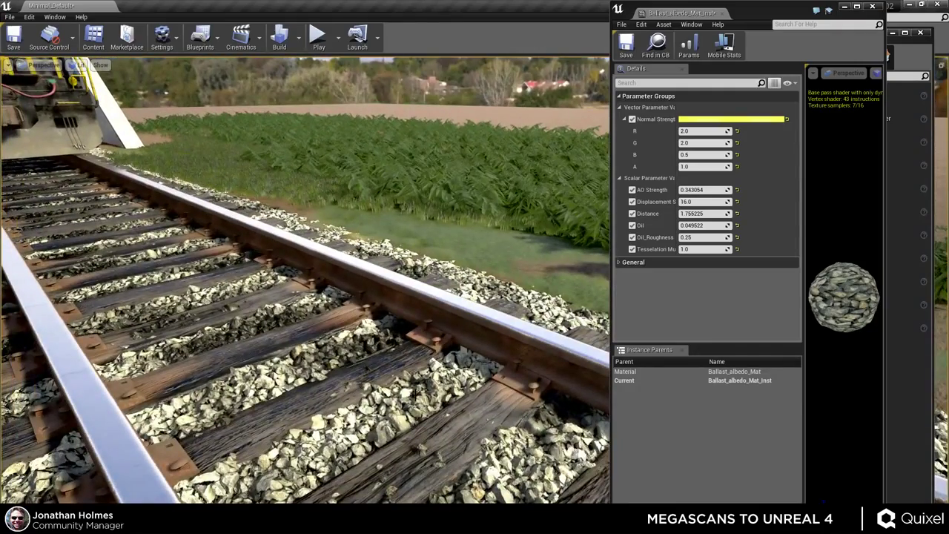
# - Fly around the railway for a close-up of rails and sleepers, then a wider view by the ferns
pyautogui.moveTo(426, 361)
pyautogui.mouseDown(button='right')
pyautogui.moveTo(404, 355)
pyautogui.moveTo(426, 361)
pyautogui.mouseUp(button='right')
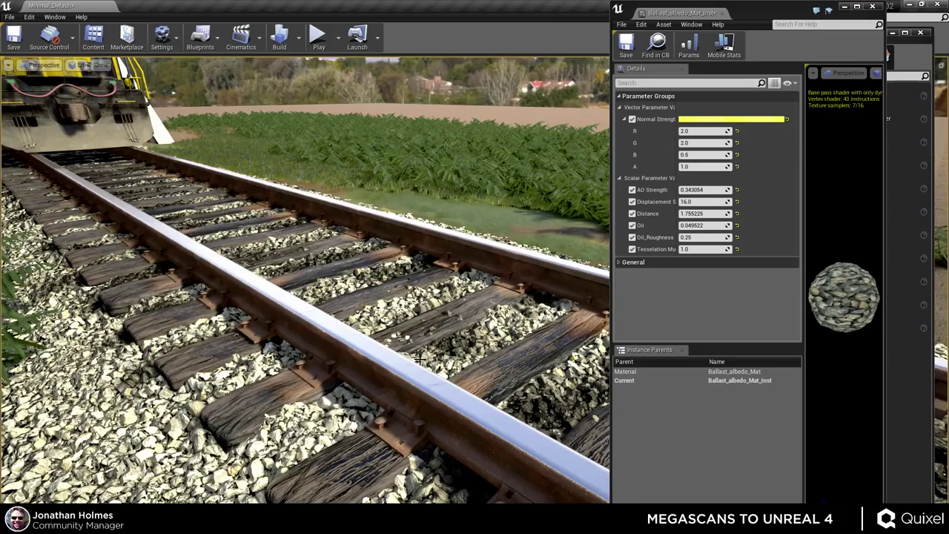
pyautogui.moveTo(420, 375); pyautogui.dragTo(426, 335, button='right')
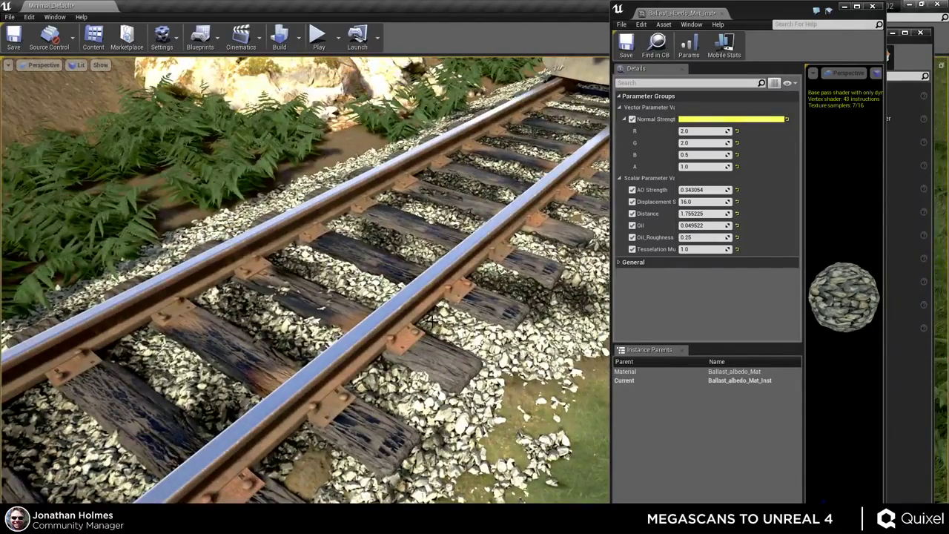
pyautogui.moveTo(445, 301)
pyautogui.mouseDown(button='right')
pyautogui.moveTo(419, 290)
pyautogui.moveTo(458, 302)
pyautogui.mouseUp(button='right')
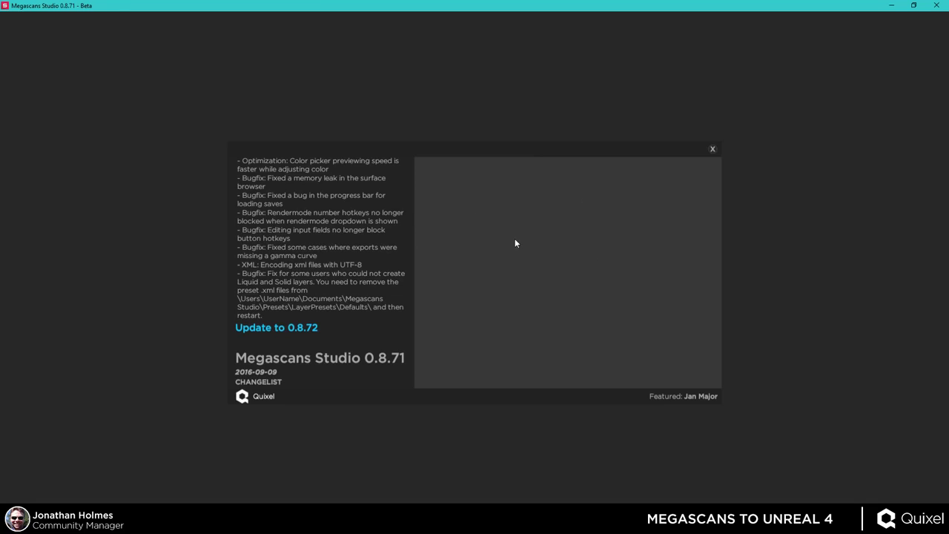
# - Dismiss the changelog, open the Pine Needles project and browse the surface material library
pyautogui.click(713, 150)
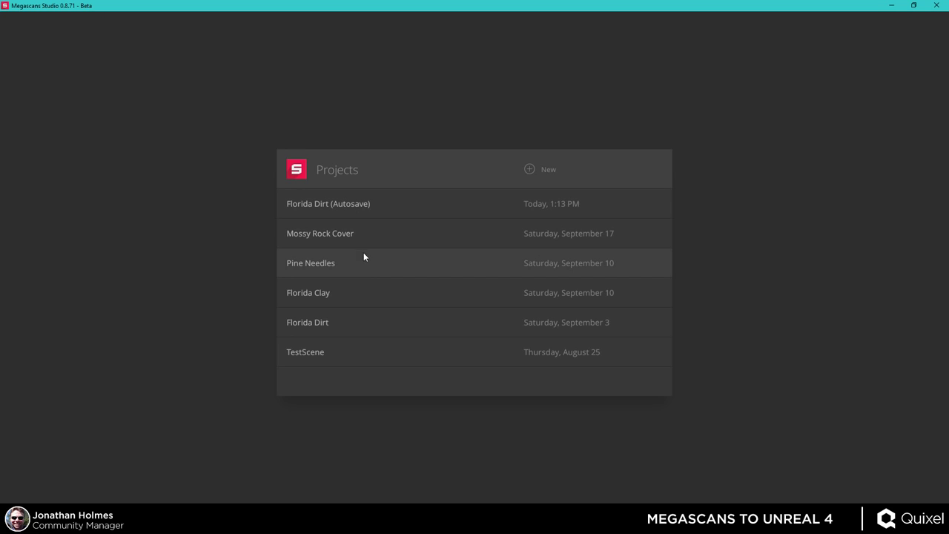
pyautogui.click(358, 276)
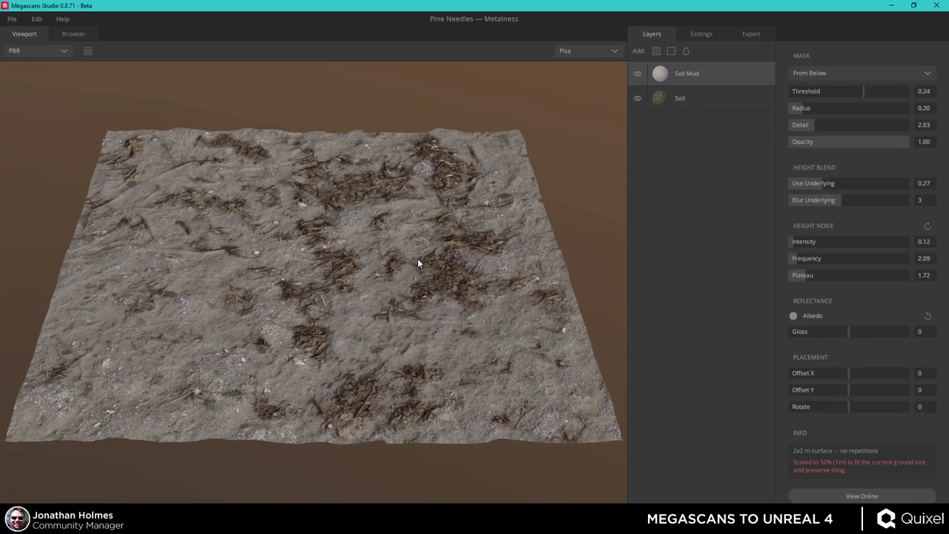
pyautogui.moveTo(417, 261); pyautogui.dragTo(417, 294)
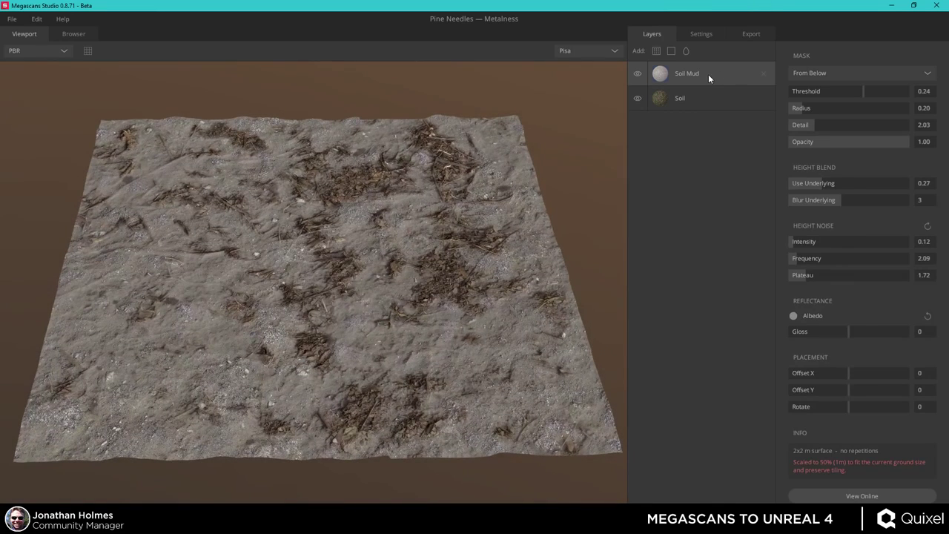
pyautogui.click(656, 50)
pyautogui.scroll(-10, 458, 256)
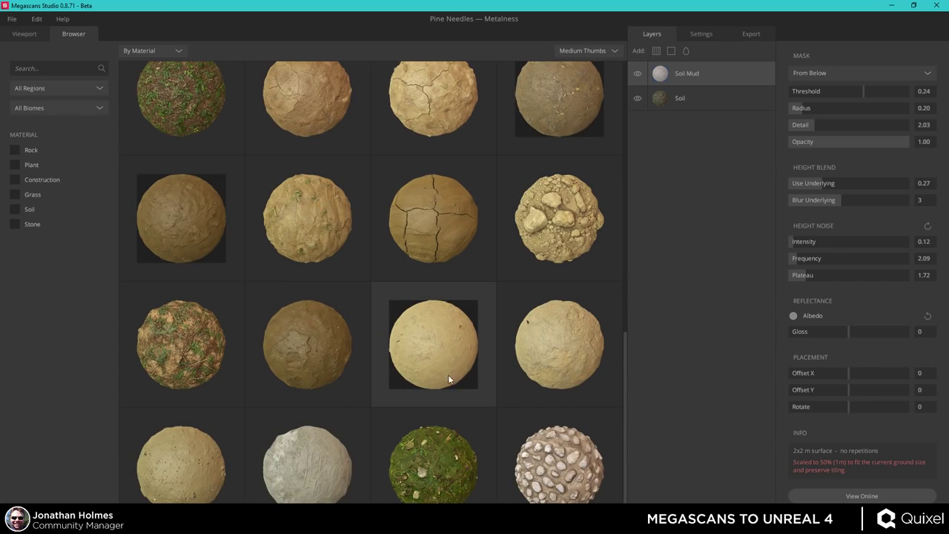
# - Open the Mossy Rock Cover project and orbit its mossy surface in the 3D viewport
pyautogui.click(13, 20)
pyautogui.click(37, 54)
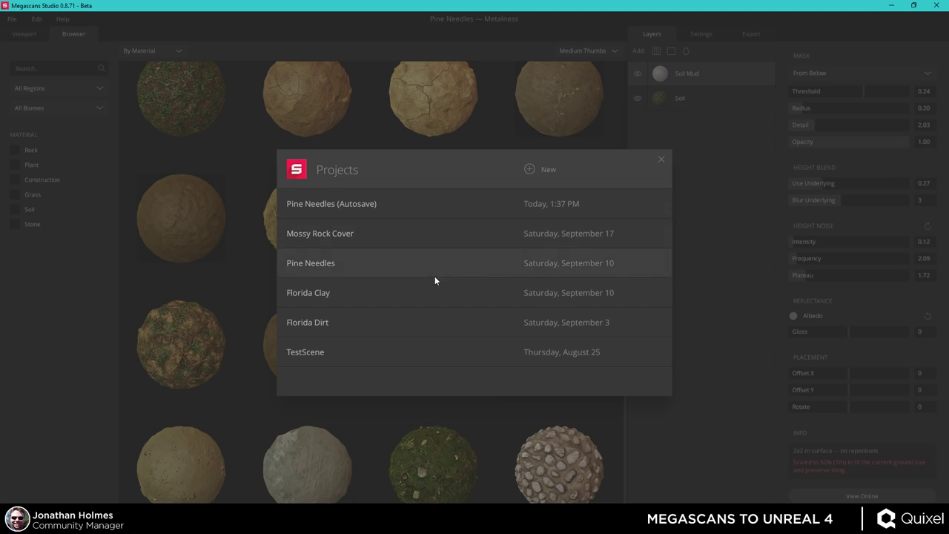
pyautogui.click(397, 237)
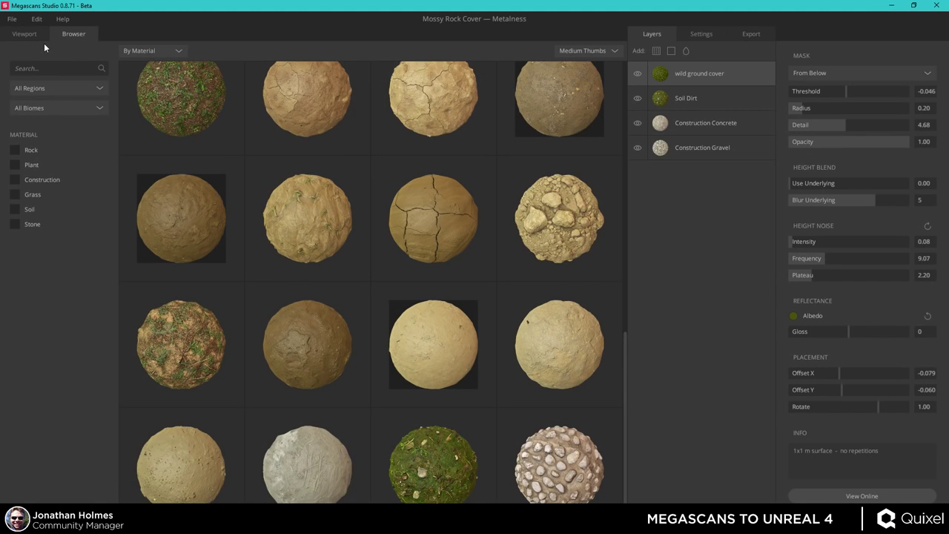
pyautogui.click(25, 35)
pyautogui.moveTo(318, 200); pyautogui.dragTo(313, 375)
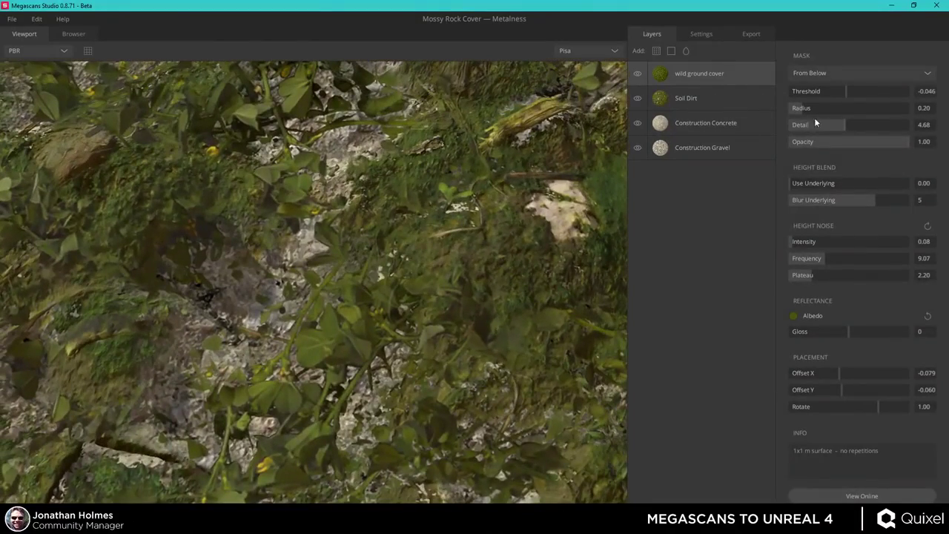
# - Raise the wild ground cover mask threshold to 0.03 and select the Soil Dirt layer
pyautogui.moveTo(845, 94)
pyautogui.mouseDown()
pyautogui.moveTo(833, 94)
pyautogui.moveTo(847, 91)
pyautogui.mouseUp()
pyautogui.click(717, 101)
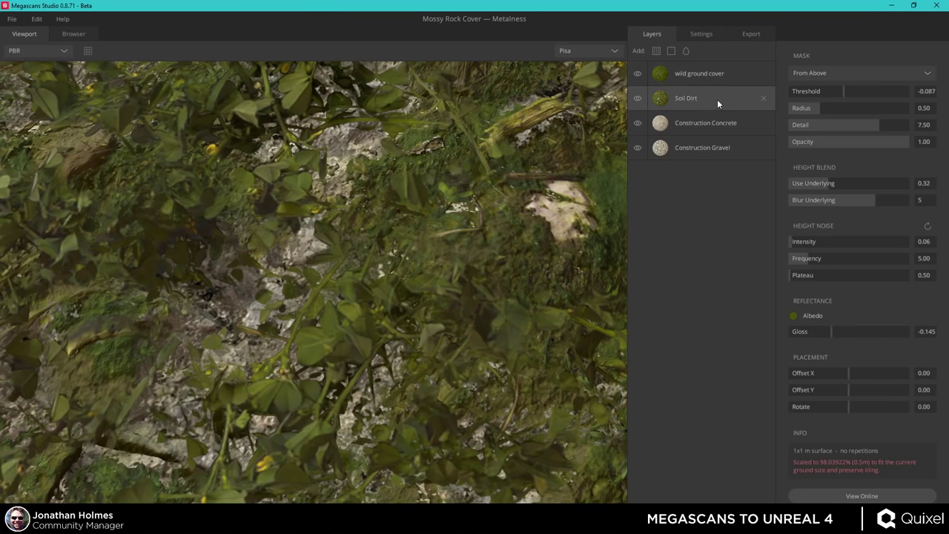
pyautogui.click(701, 35)
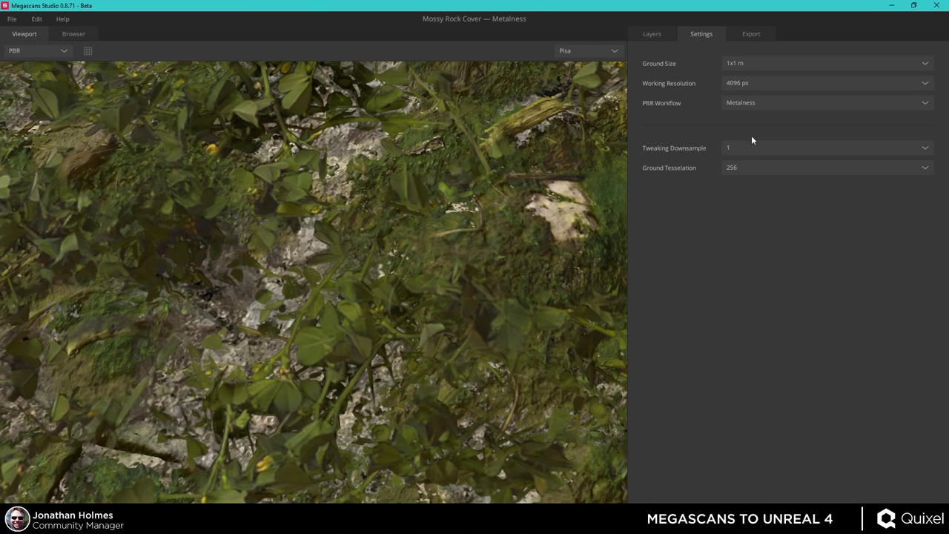
pyautogui.click(652, 35)
pyautogui.moveTo(446, 299); pyautogui.dragTo(401, 212)
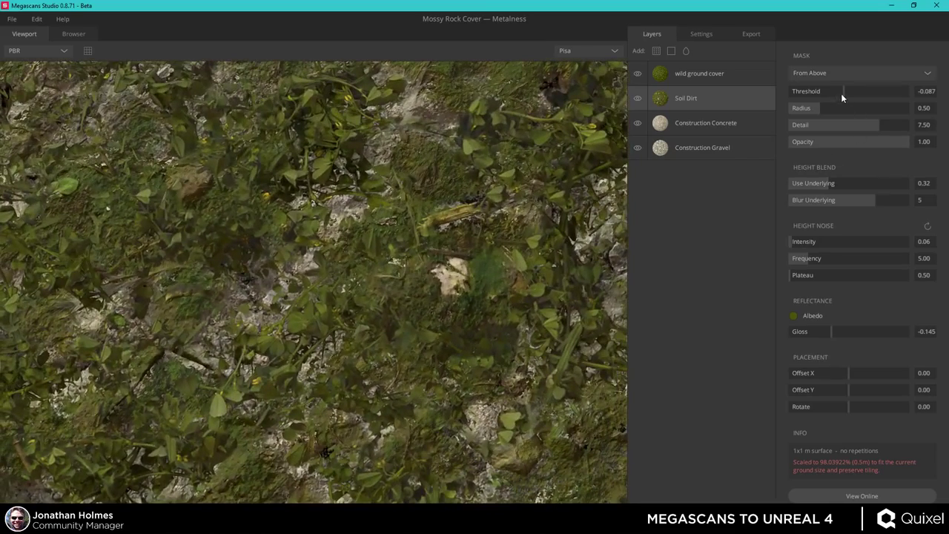
# - Set the Soil Dirt mask threshold to about -0.137 so more rock shows through
pyautogui.moveTo(842, 91)
pyautogui.mouseDown()
pyautogui.moveTo(857, 92)
pyautogui.moveTo(849, 92)
pyautogui.mouseUp()
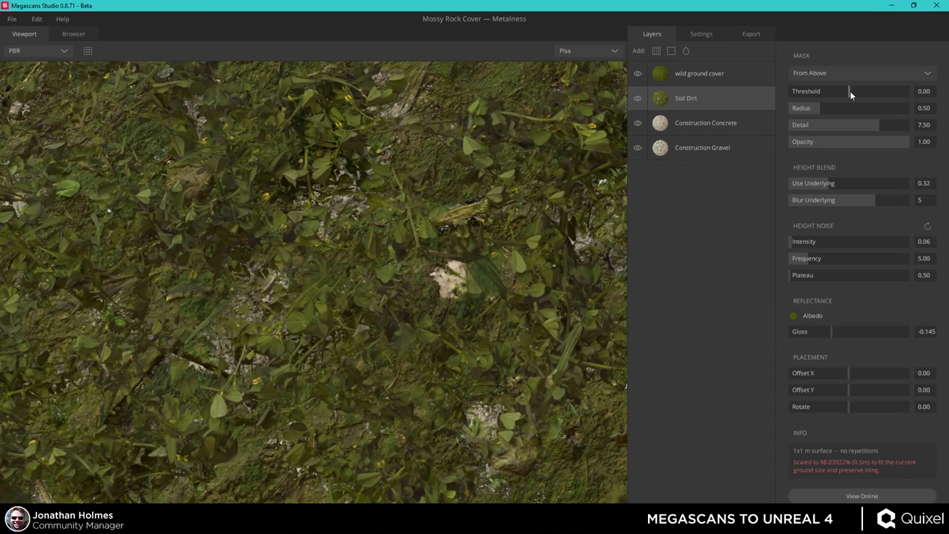
pyautogui.moveTo(848, 91); pyautogui.dragTo(841, 88)
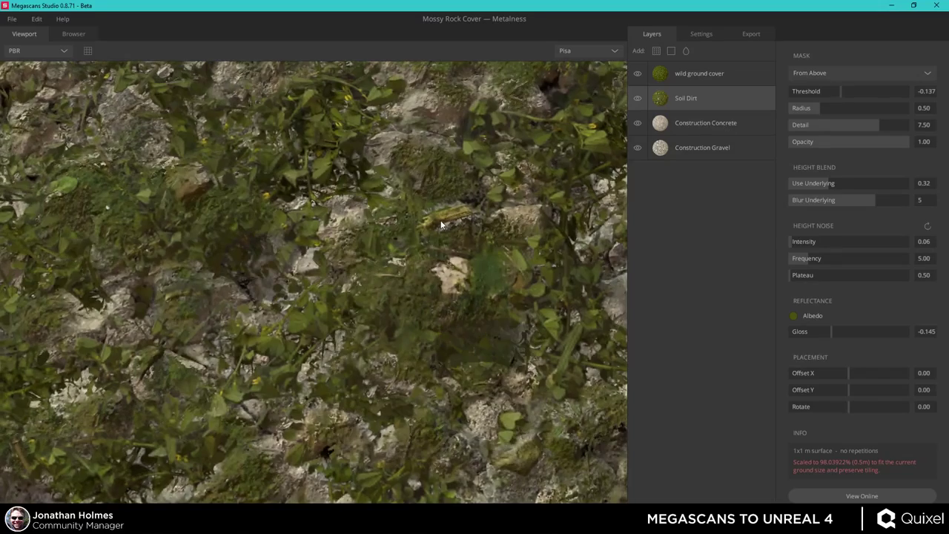
pyautogui.moveTo(397, 278); pyautogui.dragTo(799, 43)
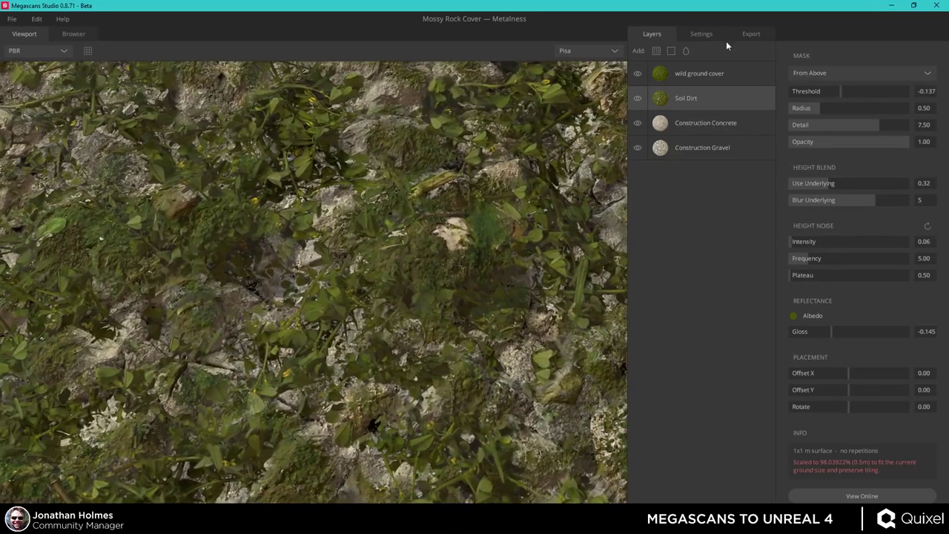
pyautogui.click(751, 33)
# - Rename the surface to mossyrockcover
pyautogui.scroll(-5, 401, 203)
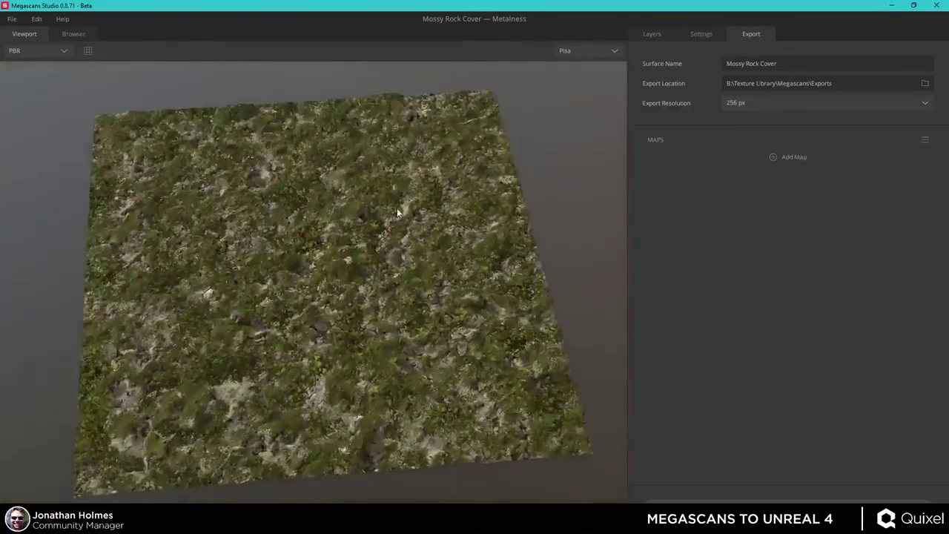
pyautogui.scroll(5, 396, 208)
pyautogui.scroll(-5, 382, 342)
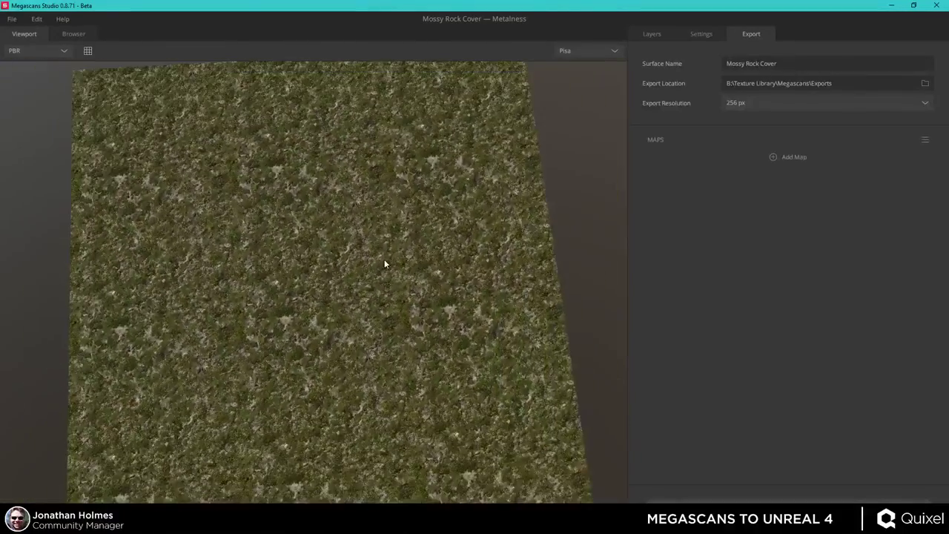
pyautogui.moveTo(384, 265); pyautogui.dragTo(375, 254)
pyautogui.scroll(5, 359, 336)
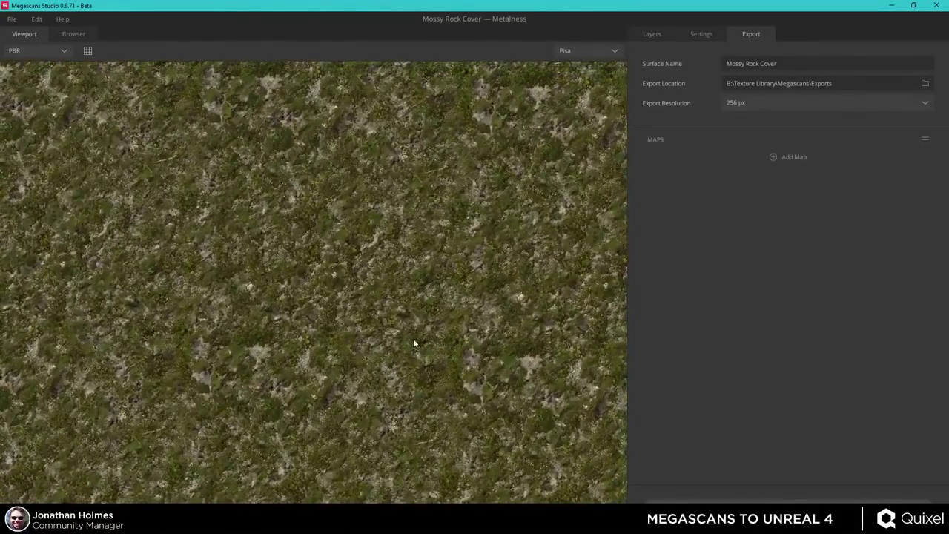
pyautogui.moveTo(422, 350)
pyautogui.mouseDown()
pyautogui.moveTo(428, 322)
pyautogui.moveTo(417, 346)
pyautogui.mouseUp()
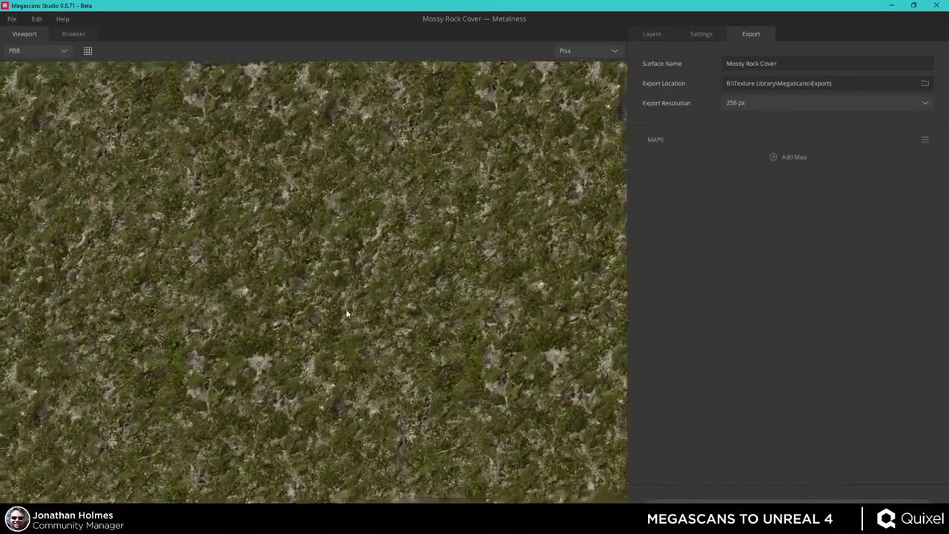
pyautogui.moveTo(310, 237); pyautogui.dragTo(526, 232)
pyautogui.click(789, 65)
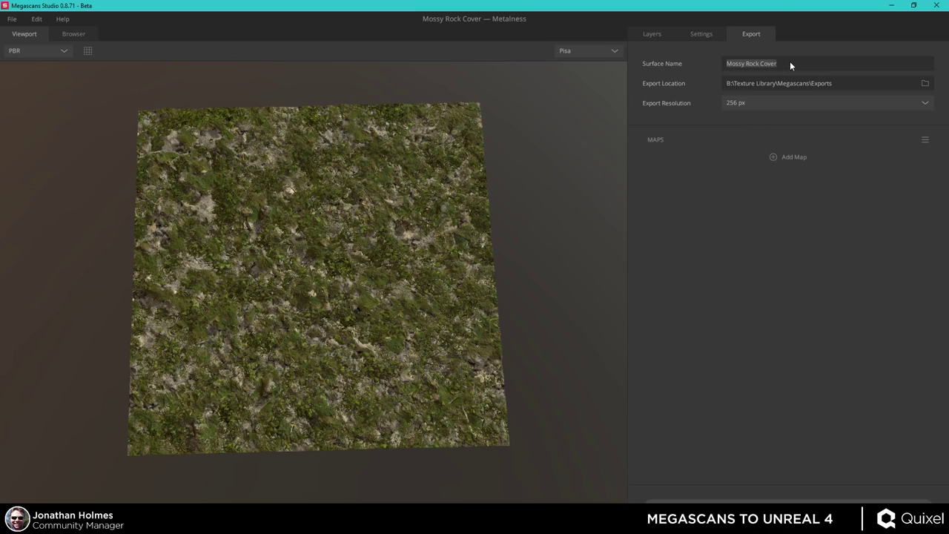
pyautogui.write('mossyrockco')
# - Export the six default metalness maps at 4096 px resolution
pyautogui.click(925, 103)
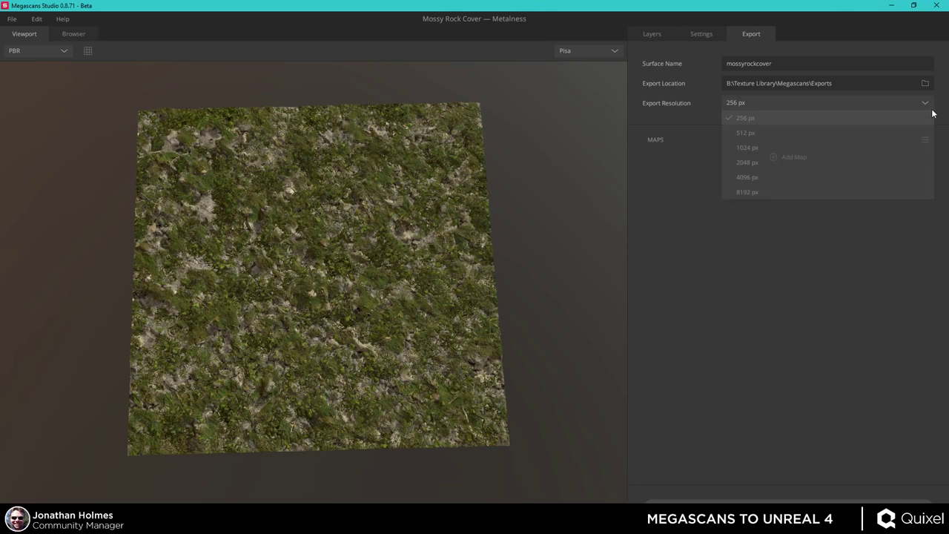
pyautogui.click(772, 178)
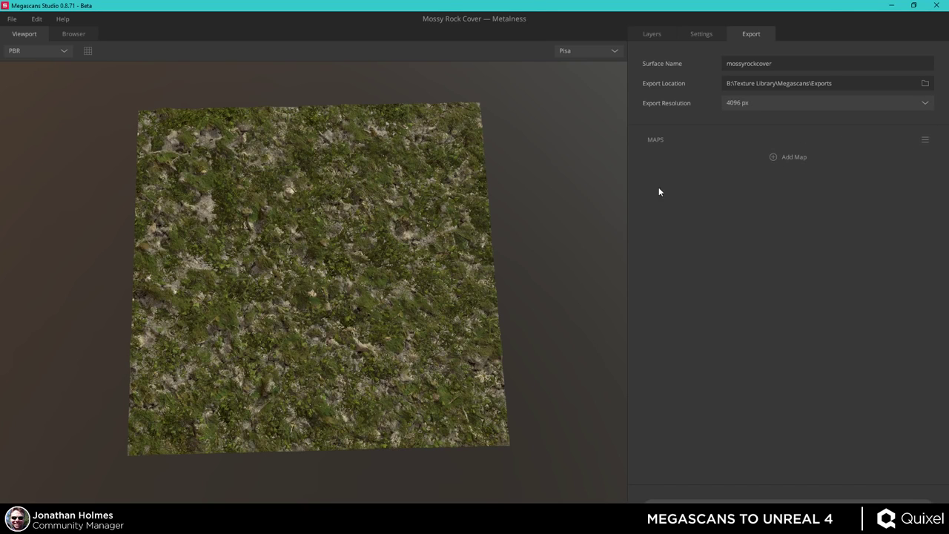
pyautogui.click(924, 139)
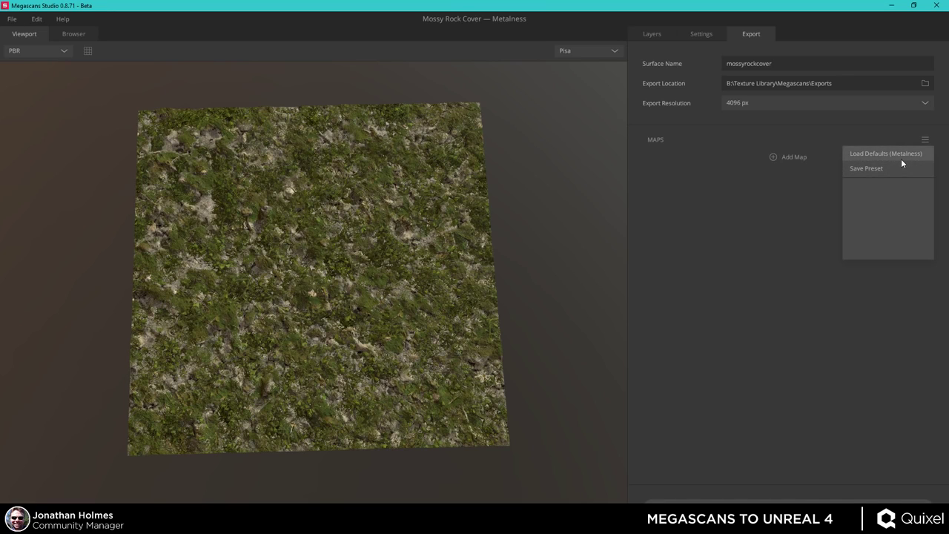
pyautogui.click(903, 153)
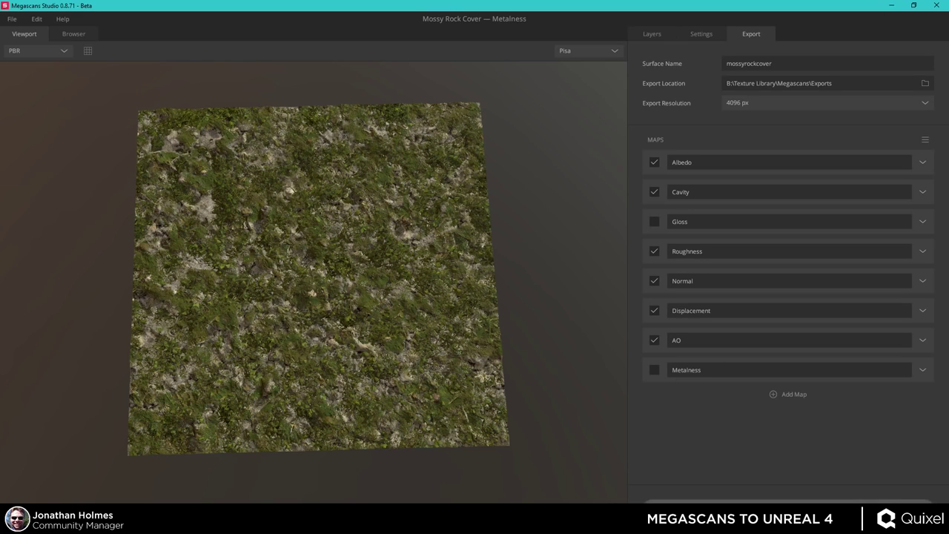
pyautogui.click(745, 502)
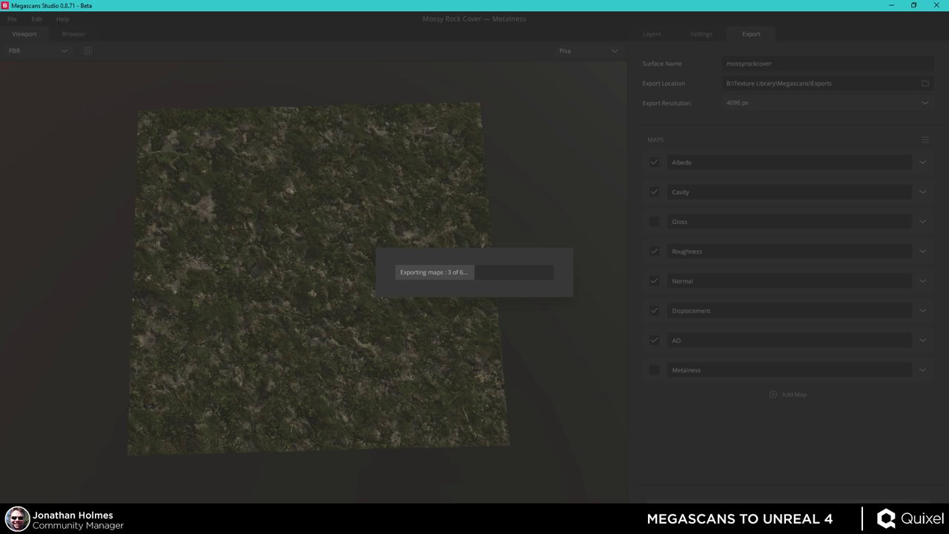
pyautogui.click(385, 520)
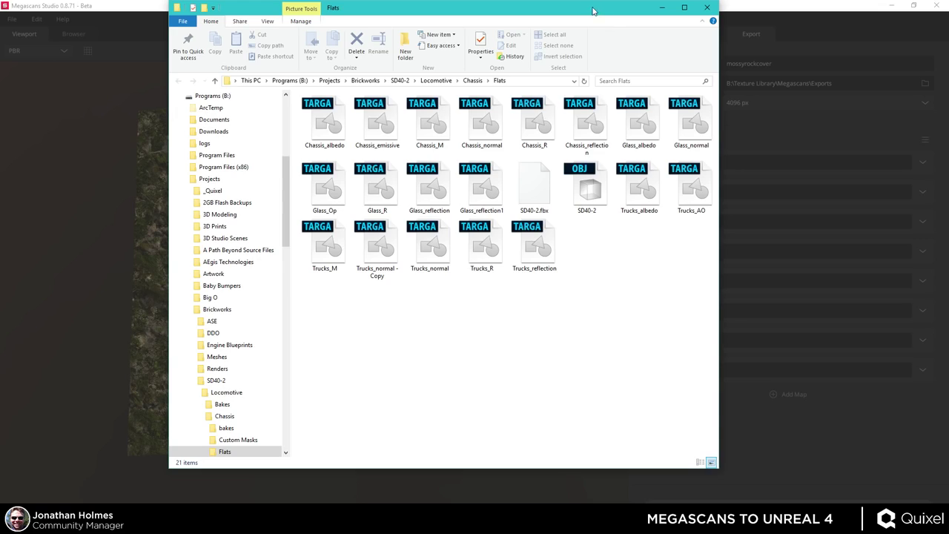
# - Drag the File Explorer window off to the left to reveal the Unreal Editor
pyautogui.moveTo(593, 9); pyautogui.dragTo(0, 40)
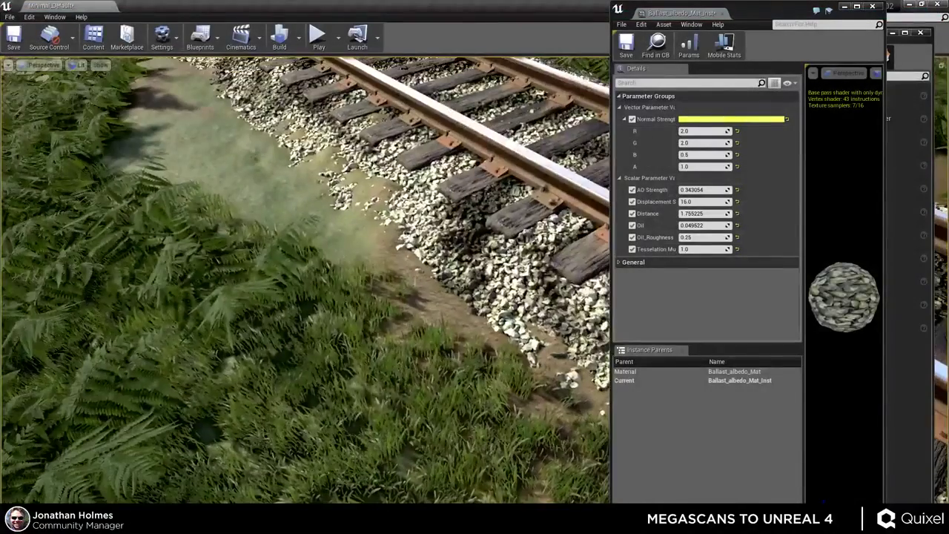
# - Return to Unreal and open the Textures folder in the Content Browser
pyautogui.hotkey('alt', 'Tab')
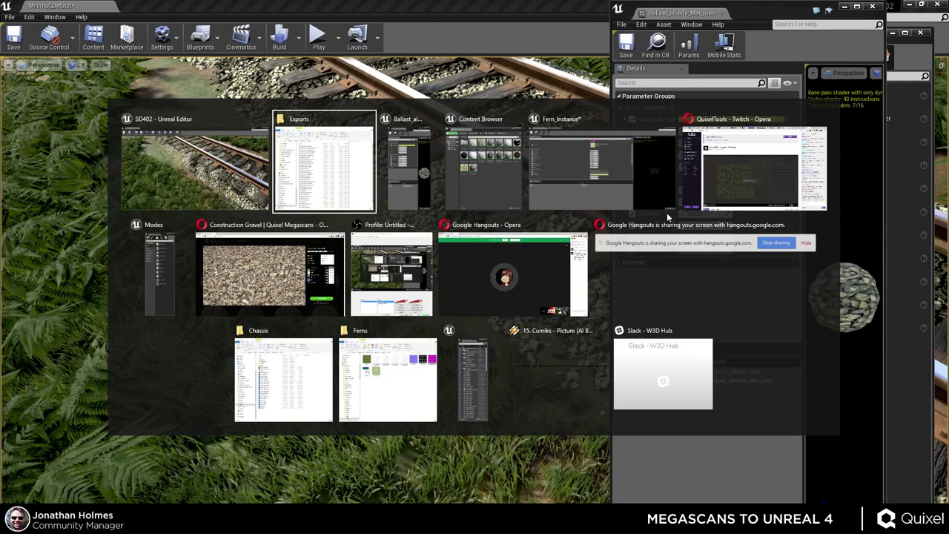
pyautogui.press('Escape')
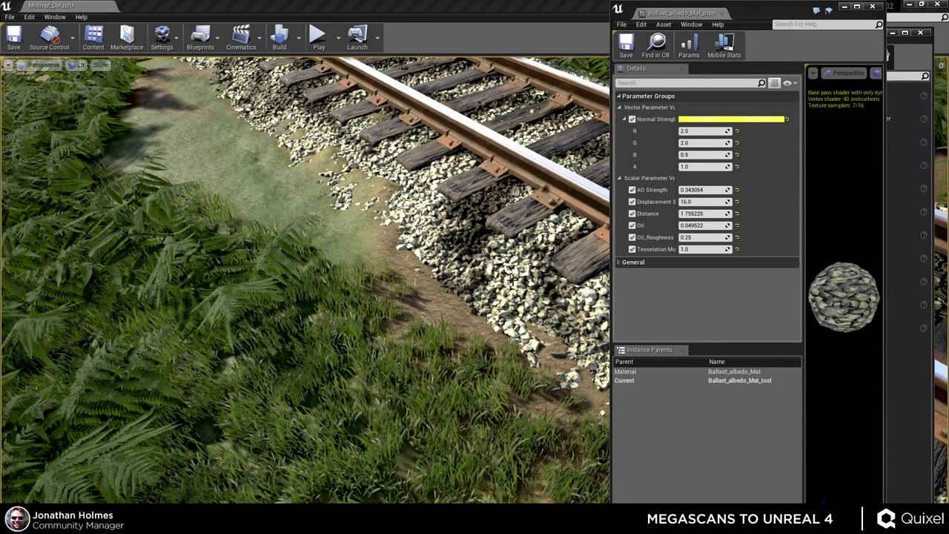
pyautogui.click(511, 280)
pyautogui.click(93, 37)
pyautogui.moveTo(683, 81); pyautogui.dragTo(588, 72)
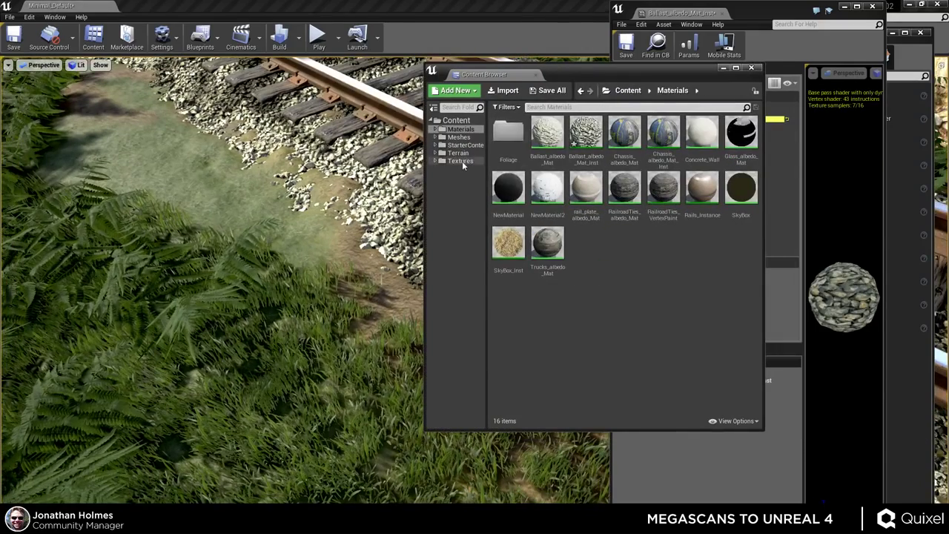
pyautogui.click(461, 161)
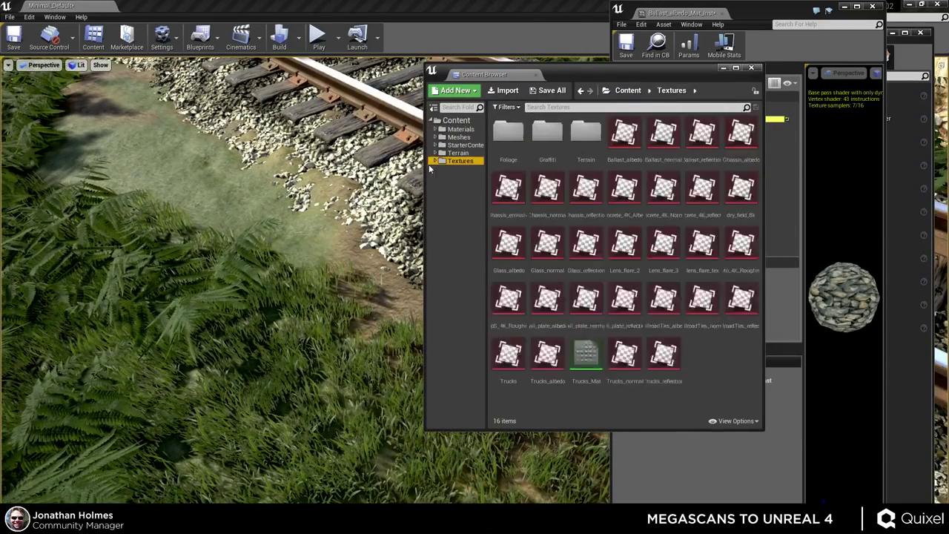
# - Create and open a Megascans folder inside Textures, then drop the exported maps into it
pyautogui.rightClick(714, 359)
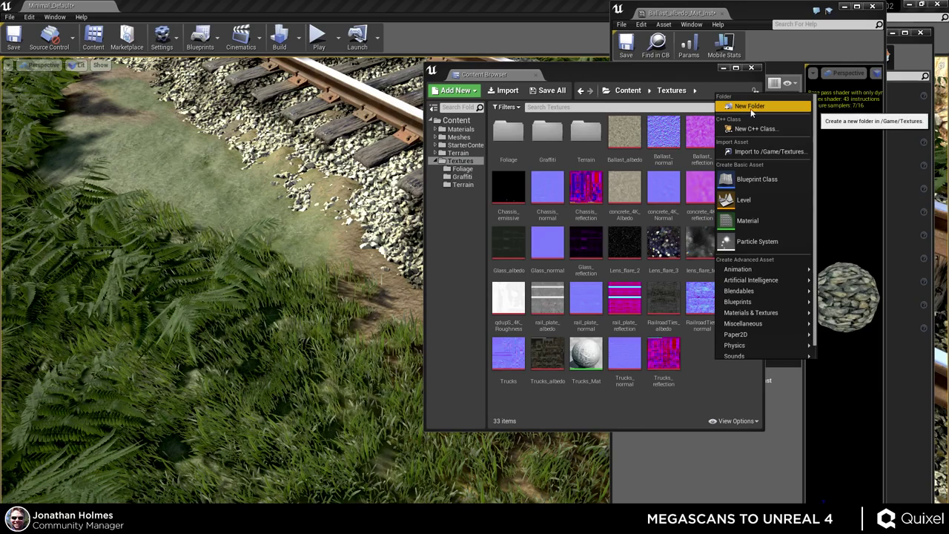
pyautogui.click(750, 107)
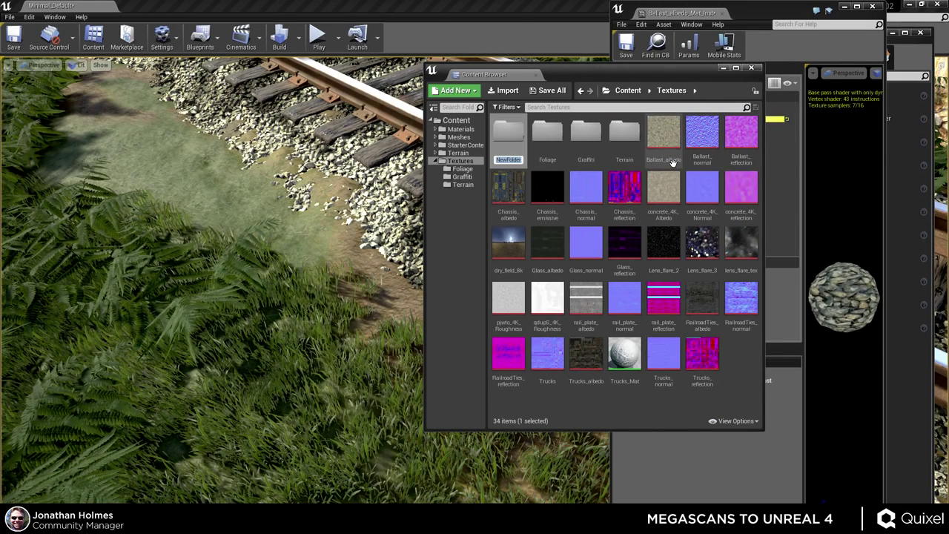
pyautogui.write('Megascans')
pyautogui.press('Return')
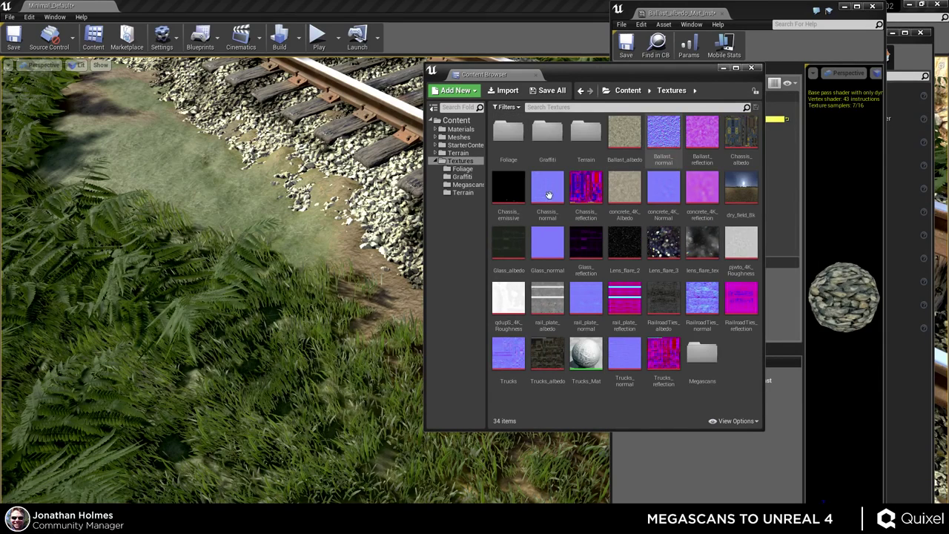
pyautogui.doubleClick(701, 352)
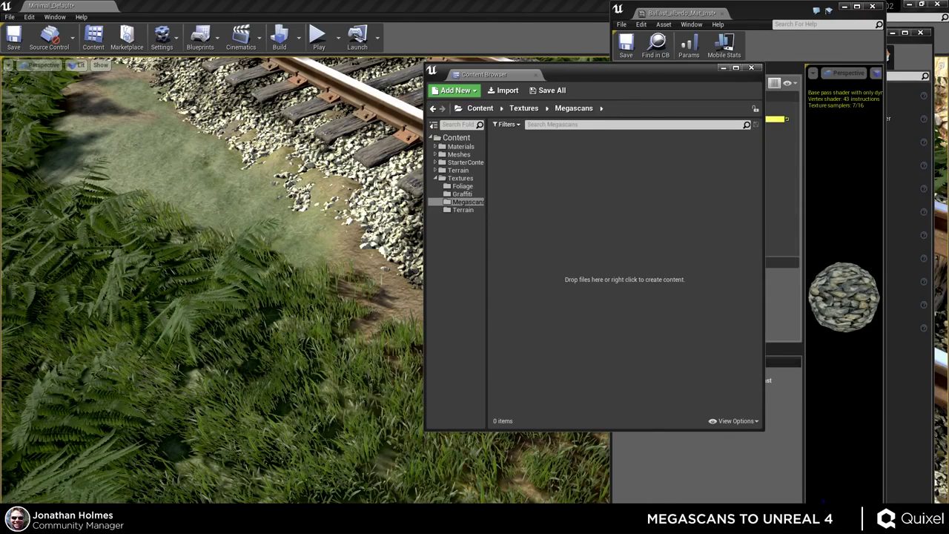
pyautogui.hotkey('alt', 'Tab')
pyautogui.press('Escape')
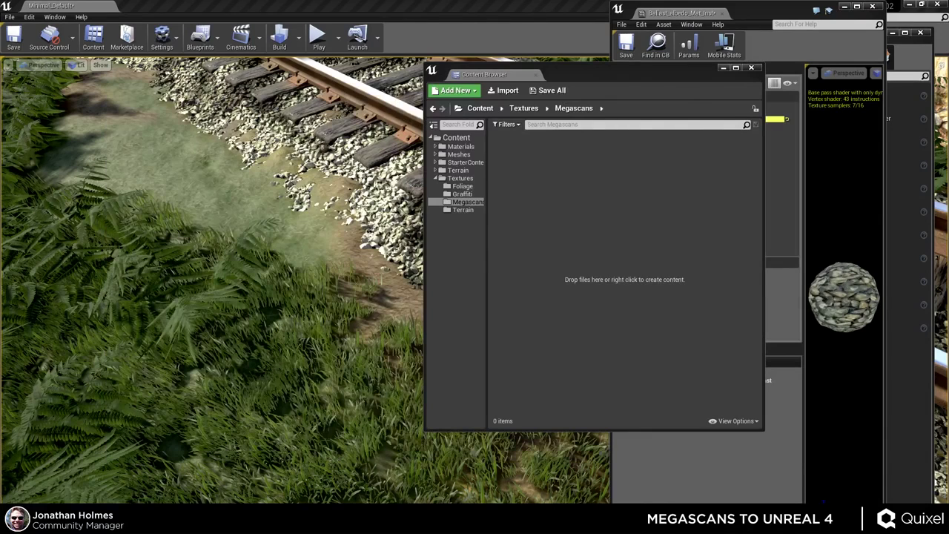
pyautogui.moveTo(636, 223); pyautogui.dragTo(586, 208)
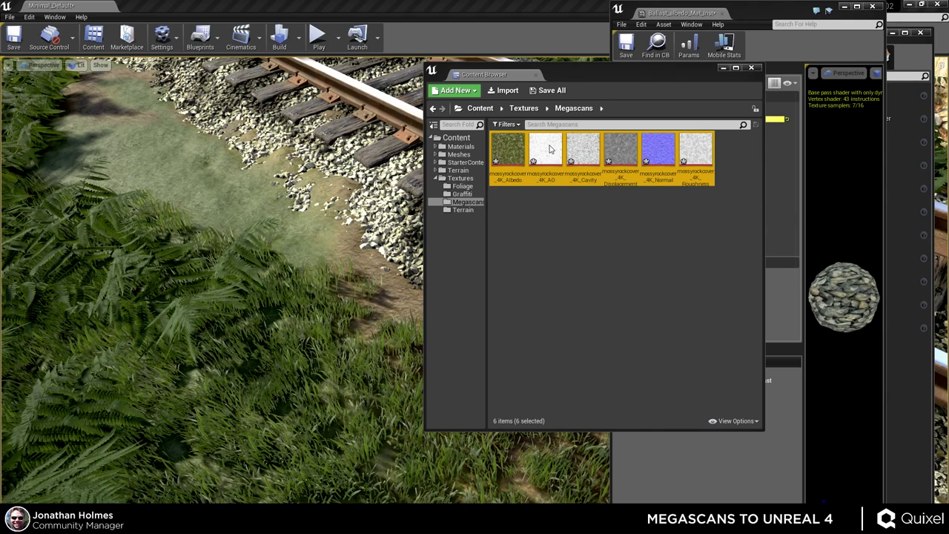
# - Select the imported mossyrockcover_4K_AO texture to inspect its 4096x4096 DXT1 details
pyautogui.click(549, 146)
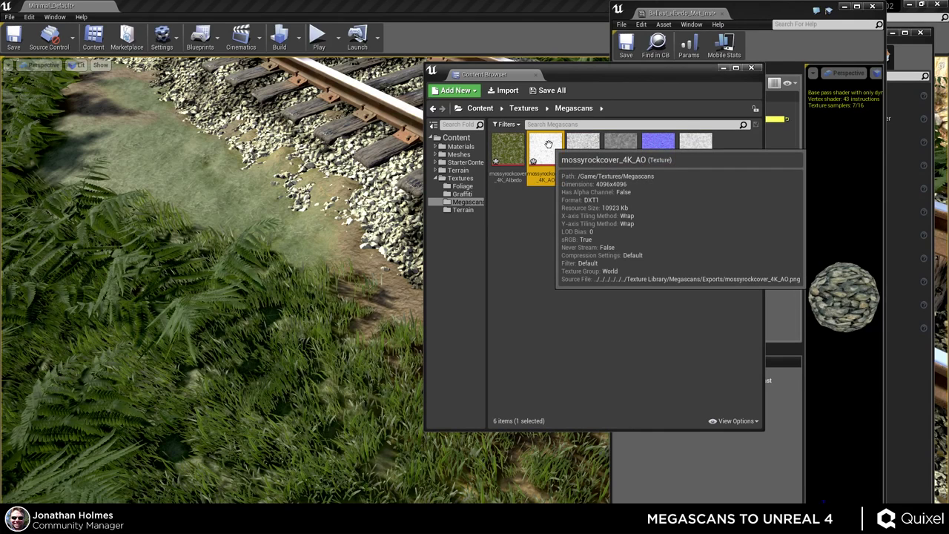
# - Create a material named MossyGround from the mossyrockcover_4K_Albedo texture
pyautogui.click(522, 241)
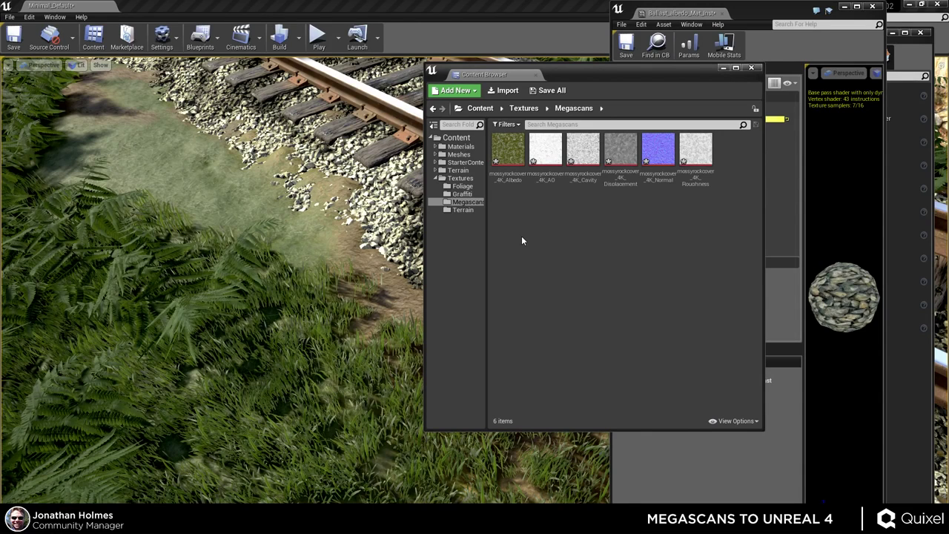
pyautogui.click(510, 151)
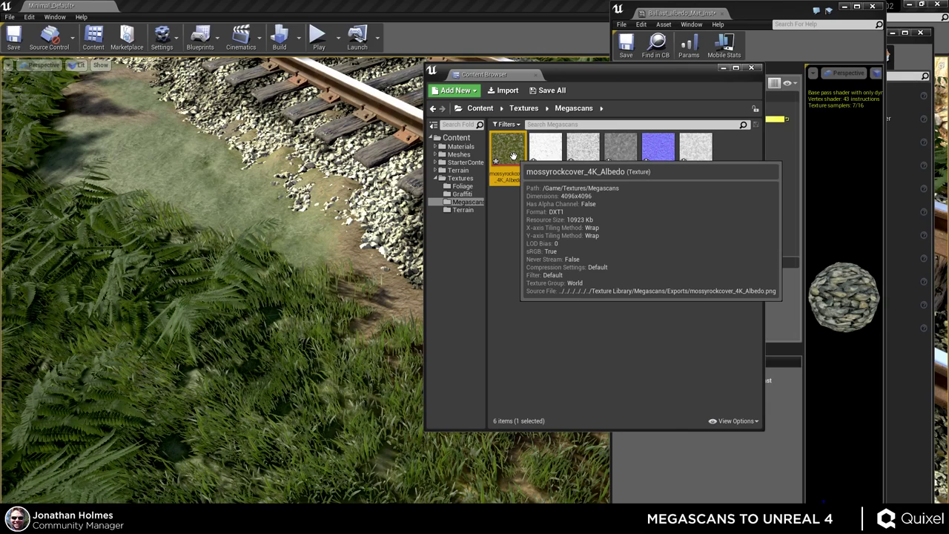
pyautogui.rightClick(513, 155)
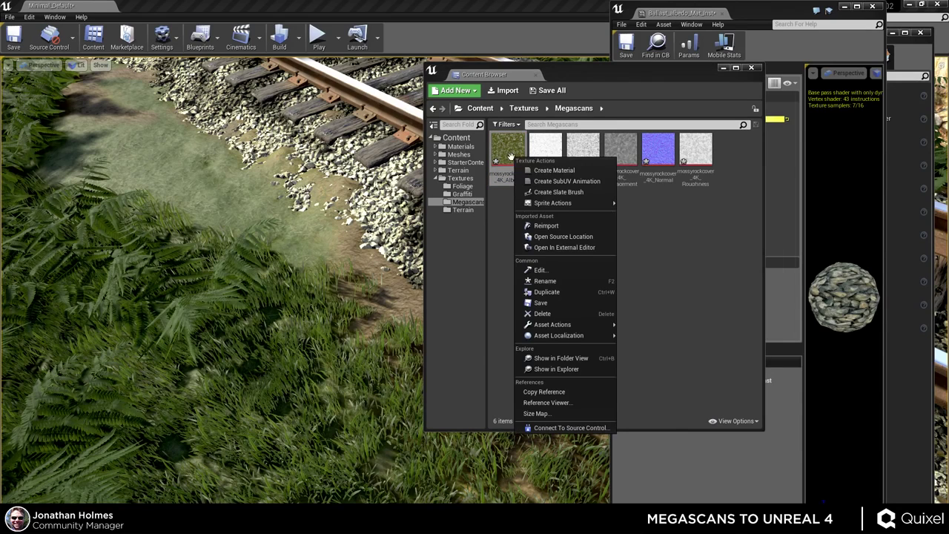
pyautogui.click(552, 167)
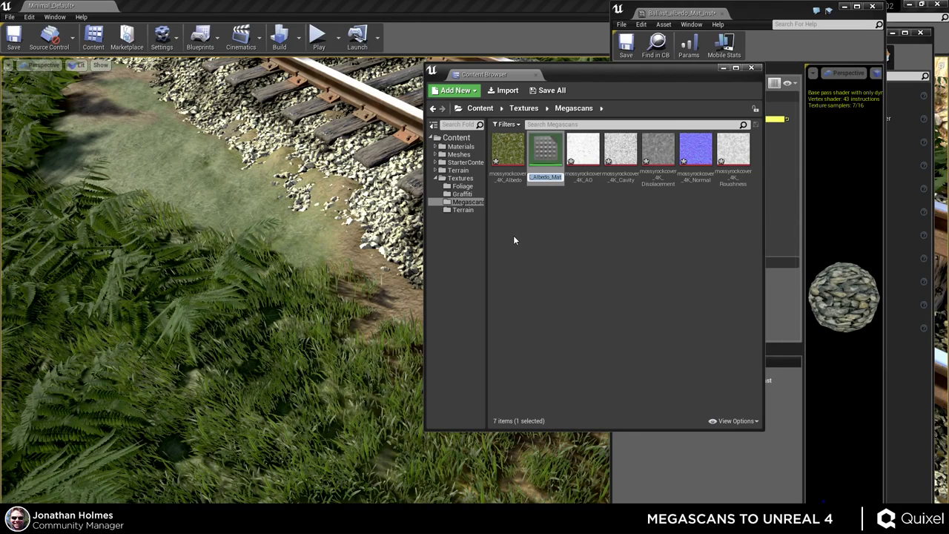
pyautogui.write('MossyGround')
pyautogui.press('Return')
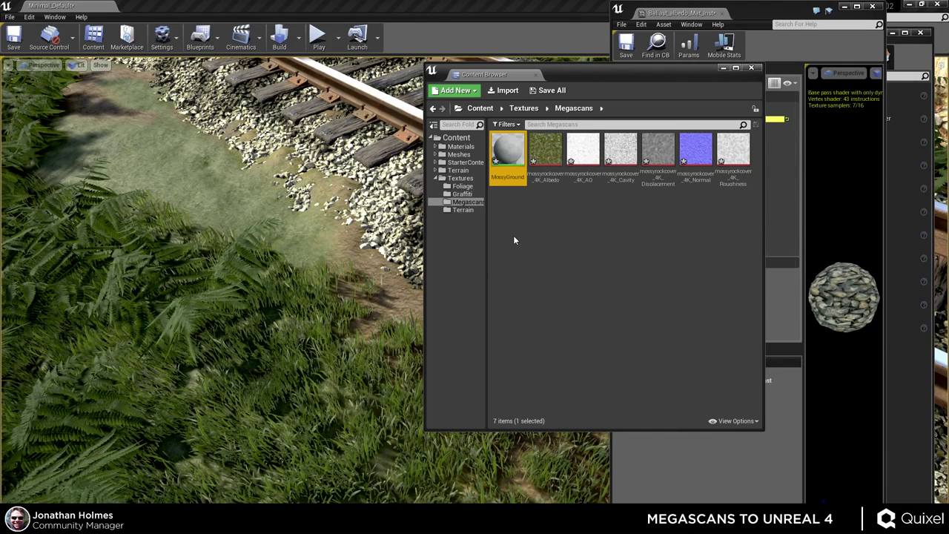
pyautogui.click(519, 222)
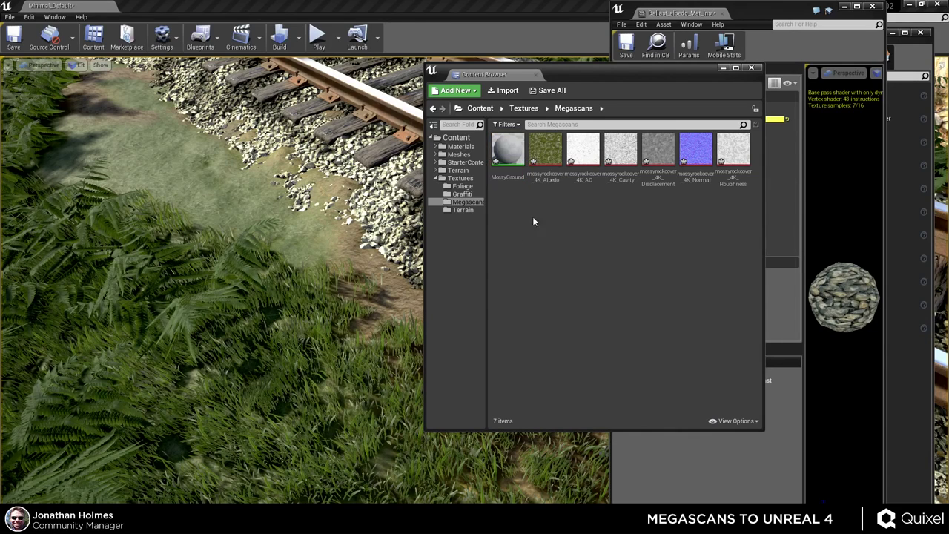
# - Open MossyGround in a maximized material editor and reposition its Albedo sample node
pyautogui.doubleClick(509, 156)
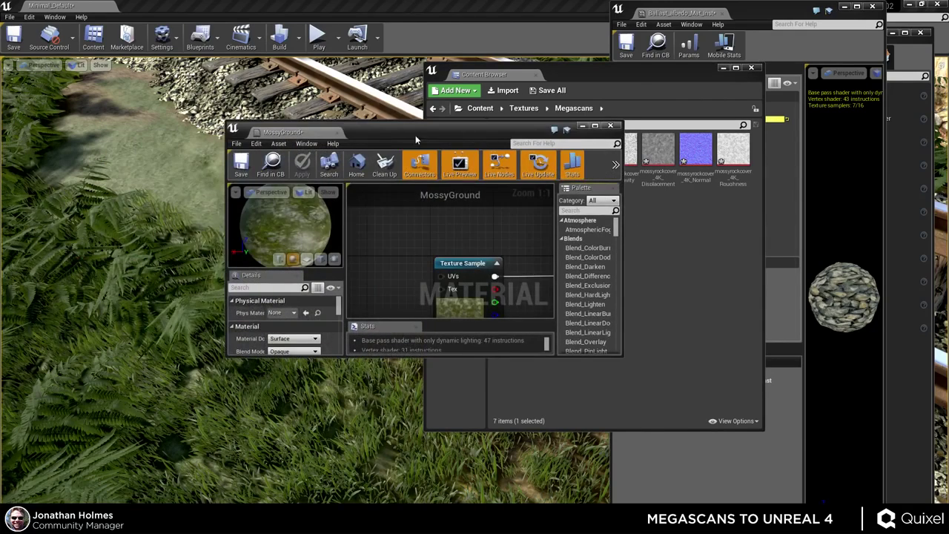
pyautogui.moveTo(415, 135); pyautogui.dragTo(194, 31)
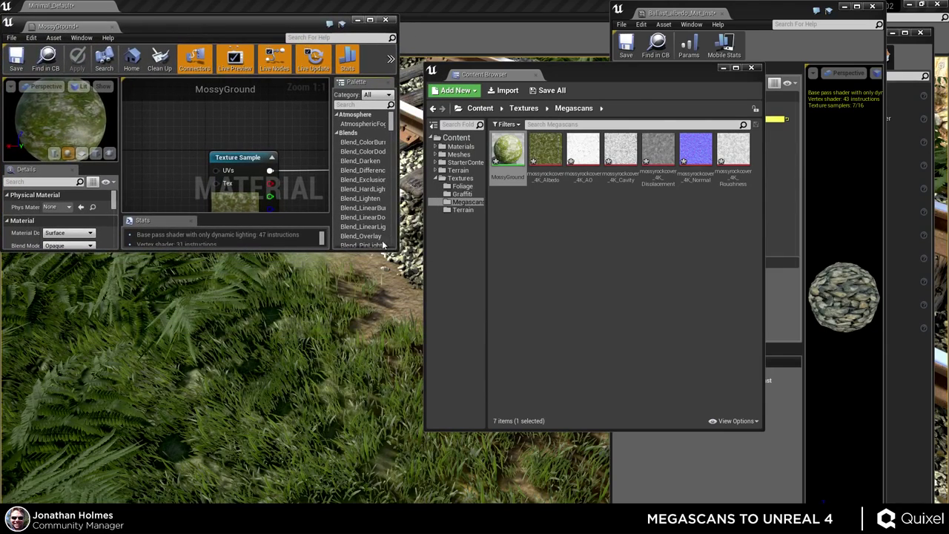
pyautogui.doubleClick(193, 27)
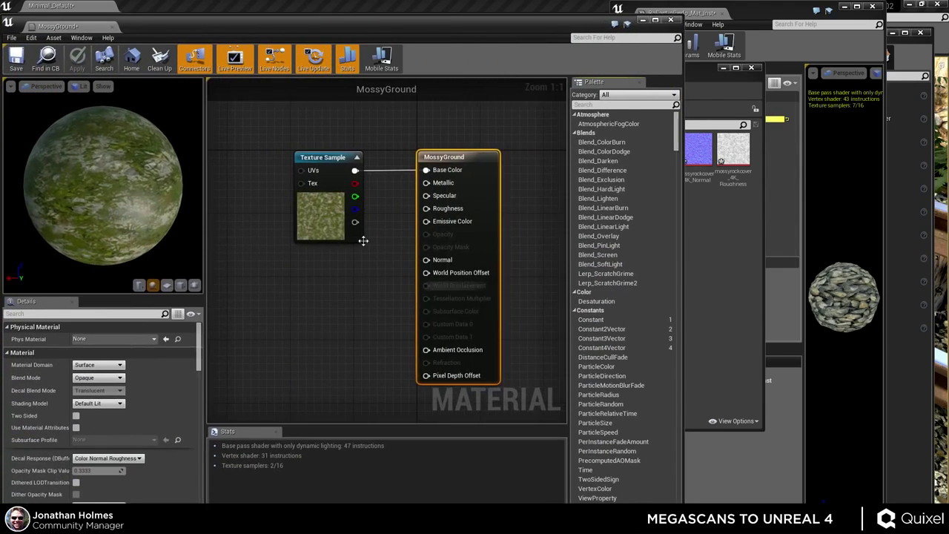
pyautogui.click(360, 235)
pyautogui.scroll(4, 411, 195)
pyautogui.scroll(-4, 349, 218)
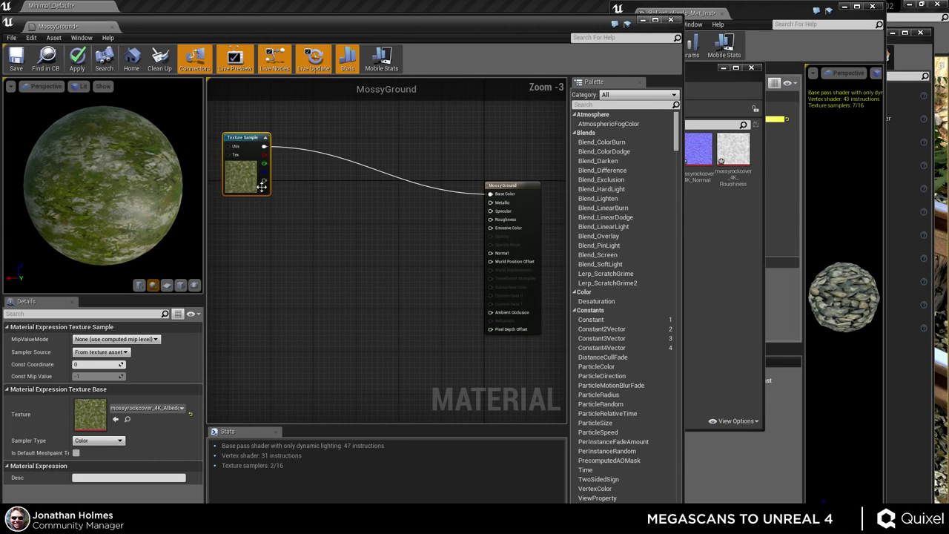
pyautogui.moveTo(252, 171); pyautogui.dragTo(269, 171)
# - Add the AO, Cavity, Displacement, Normal and Roughness maps to the graph and spread them out
pyautogui.click(710, 255)
pyautogui.moveTo(653, 71); pyautogui.dragTo(842, 66)
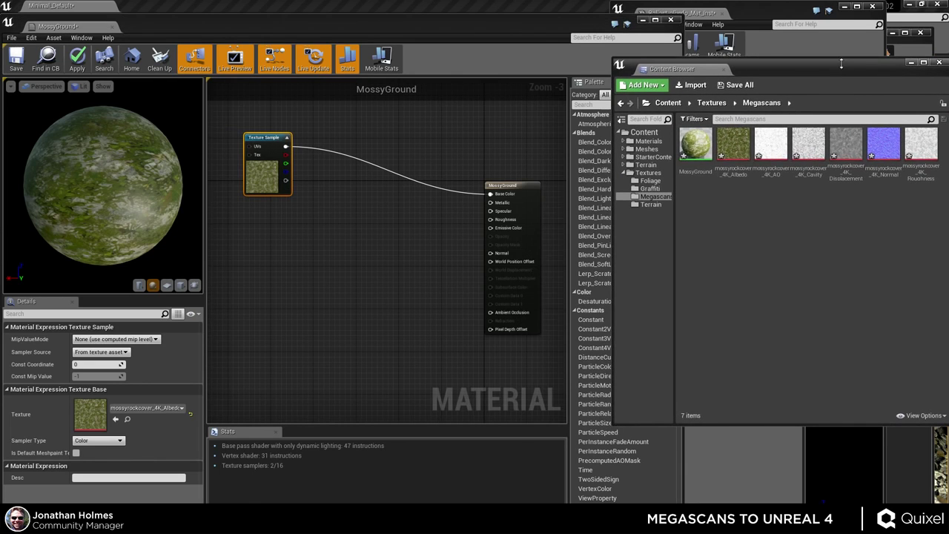
pyautogui.moveTo(771, 145); pyautogui.dragTo(291, 261)
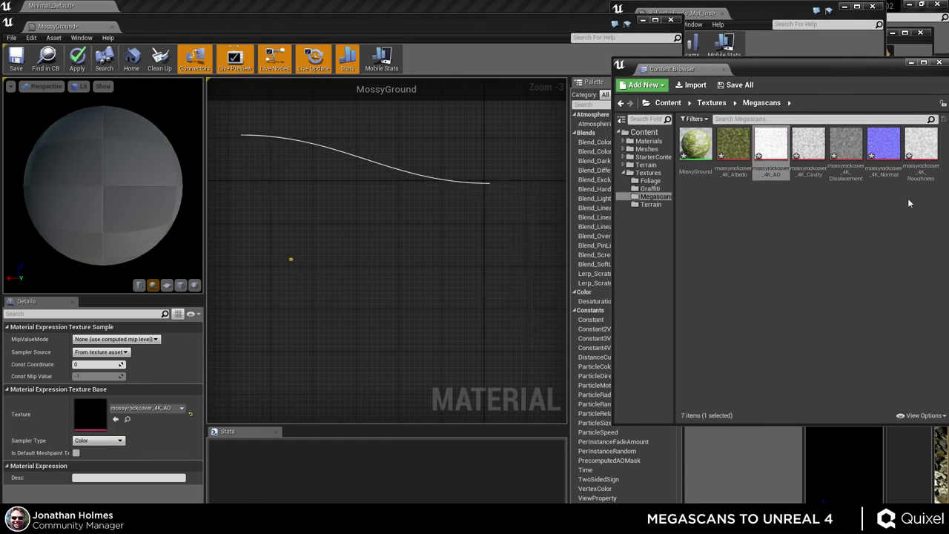
pyautogui.click(818, 180)
pyautogui.click(808, 144)
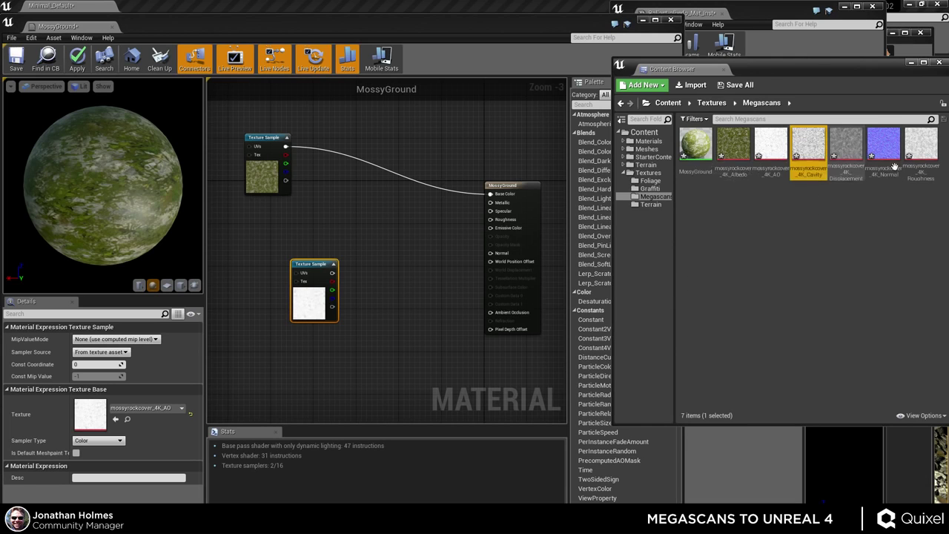
pyautogui.keyDown('shift'); pyautogui.click(921, 145); pyautogui.keyUp('shift')
pyautogui.moveTo(920, 145); pyautogui.dragTo(290, 226)
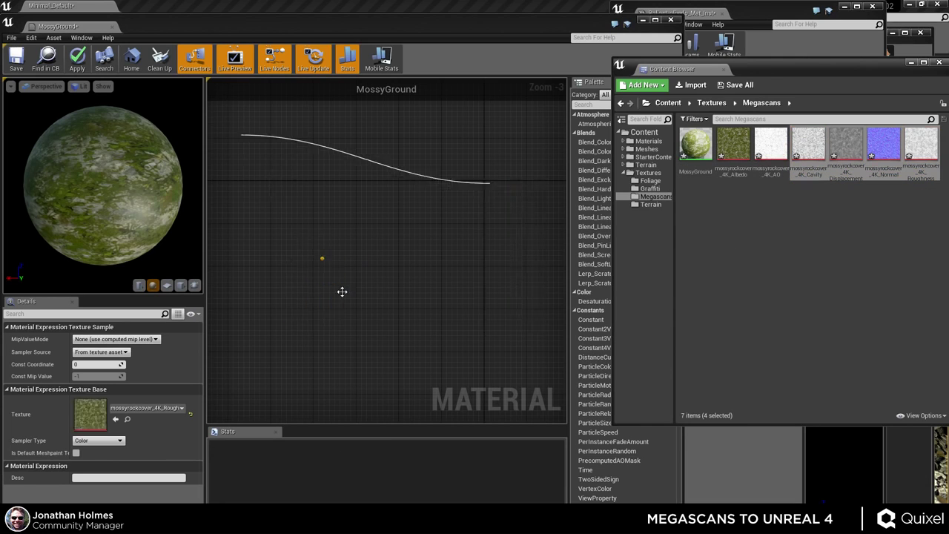
pyautogui.moveTo(313, 378); pyautogui.dragTo(345, 328, button='right')
pyautogui.moveTo(345, 327); pyautogui.dragTo(314, 386)
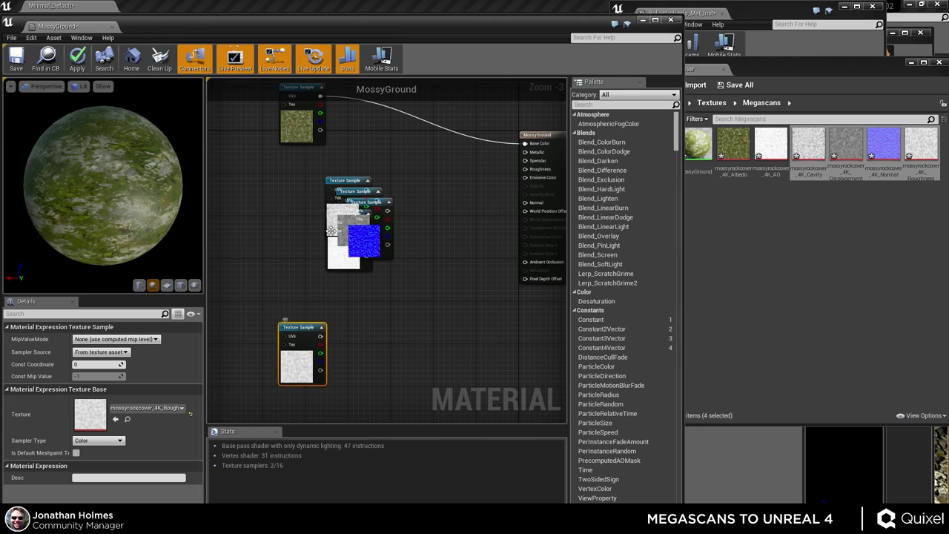
pyautogui.moveTo(348, 180); pyautogui.dragTo(243, 300)
pyautogui.moveTo(371, 219); pyautogui.dragTo(371, 328)
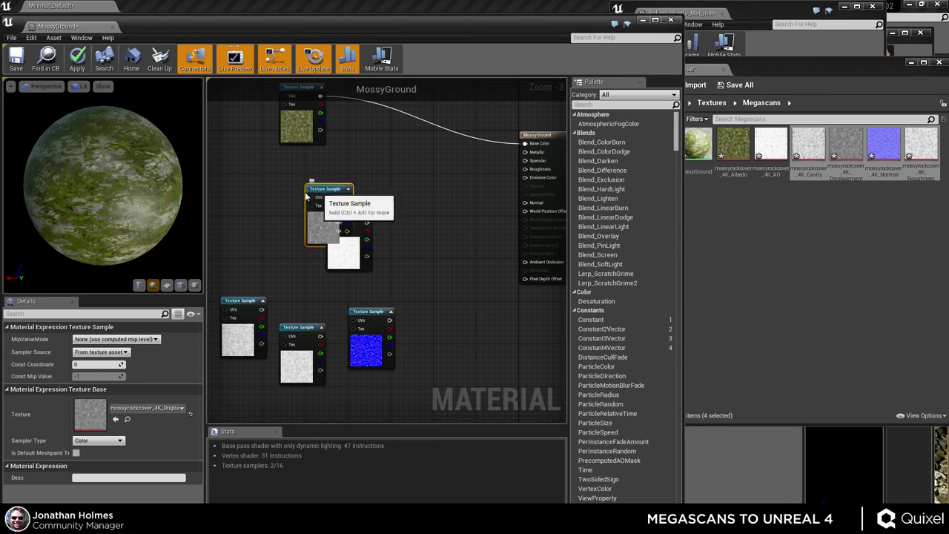
pyautogui.moveTo(348, 191); pyautogui.dragTo(228, 220)
pyautogui.click(409, 261)
# - Delete the added texture nodes and reassign the mossy Albedo texture to the remaining node
pyautogui.click(852, 232)
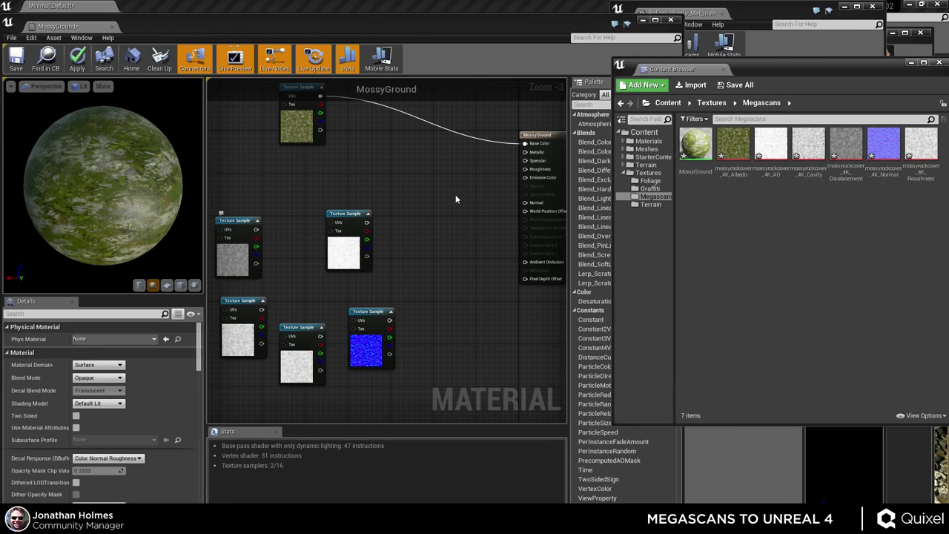
pyautogui.moveTo(455, 195); pyautogui.dragTo(219, 374)
pyautogui.press('Delete')
pyautogui.click(869, 270)
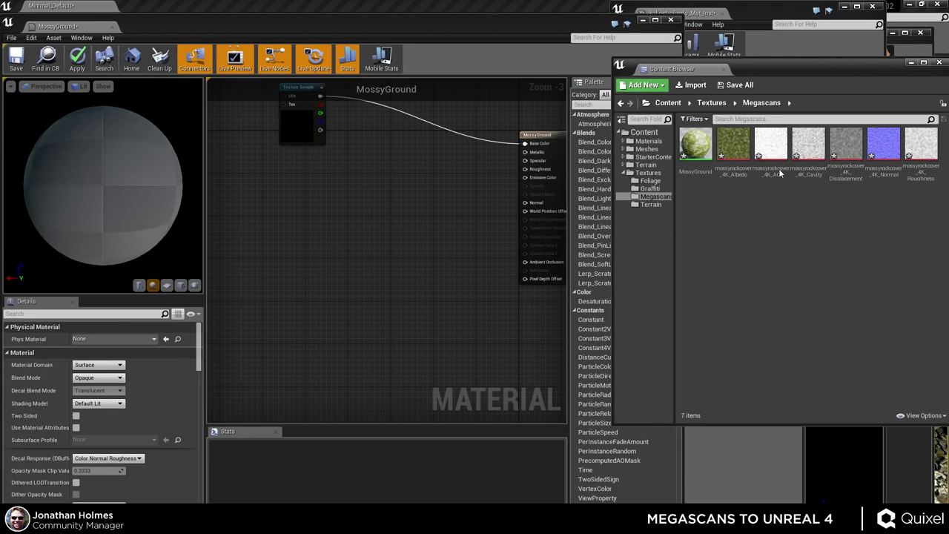
pyautogui.moveTo(733, 143); pyautogui.dragTo(300, 122)
pyautogui.click(770, 154)
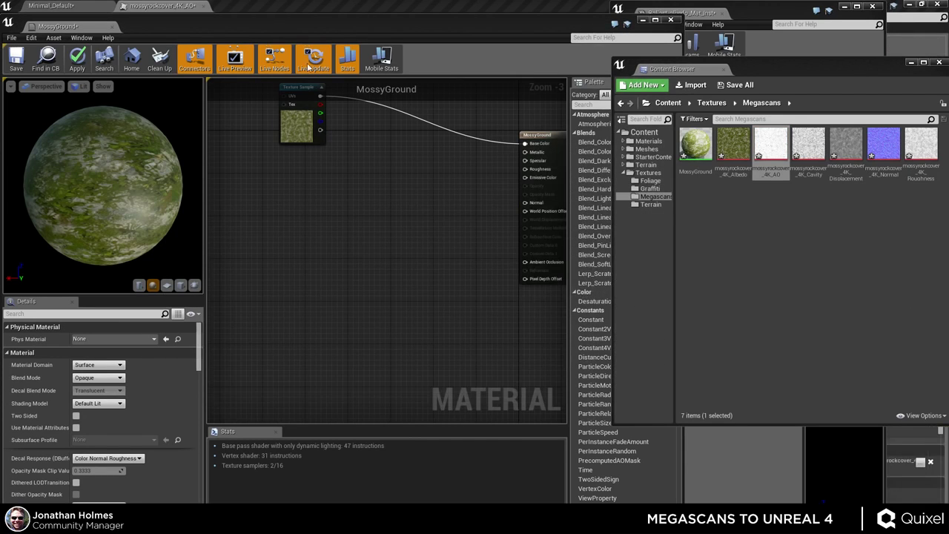
pyautogui.click(181, 7)
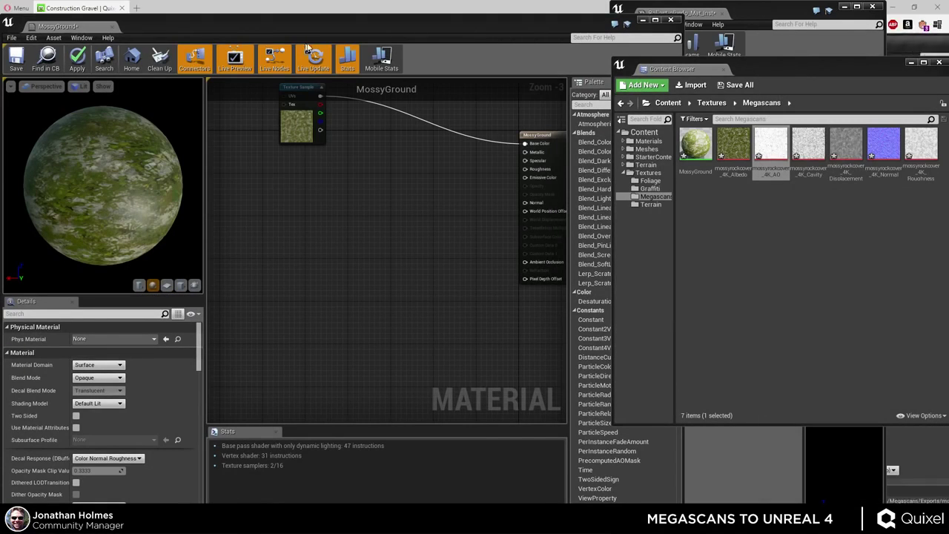
# - Set the mossyrockcover_4K_AO compression to Masks (no sRGB) and save the texture
pyautogui.click(185, 7)
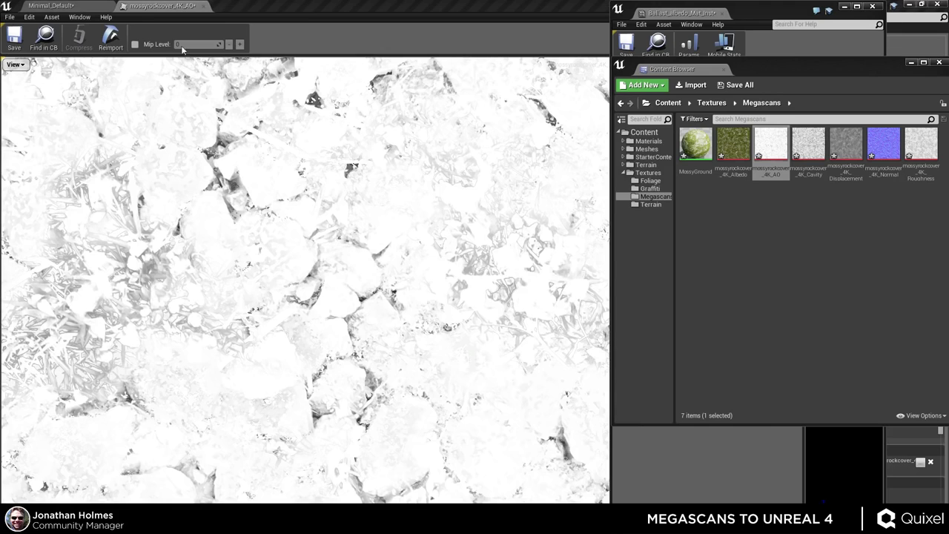
pyautogui.moveTo(766, 16); pyautogui.dragTo(694, 116)
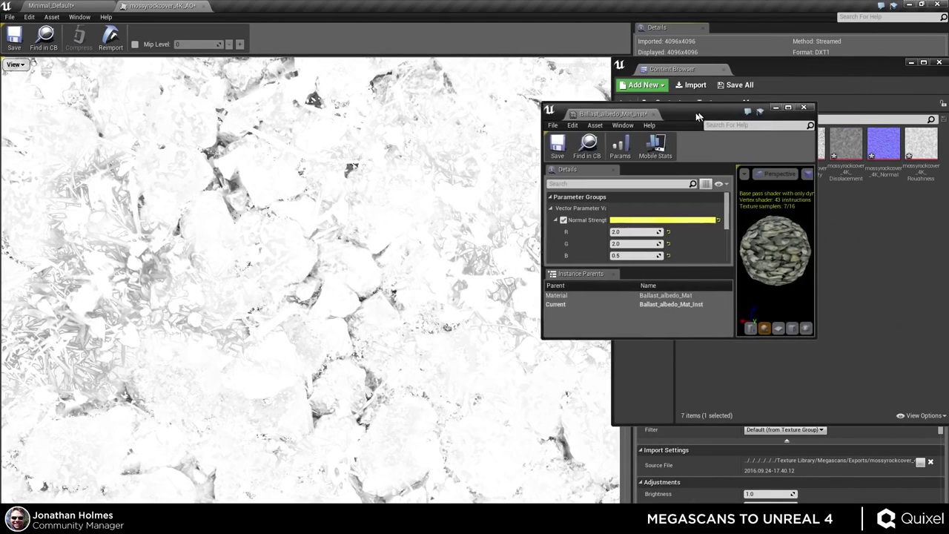
pyautogui.click(805, 106)
pyautogui.moveTo(802, 72); pyautogui.dragTo(624, 72)
pyautogui.click(702, 12)
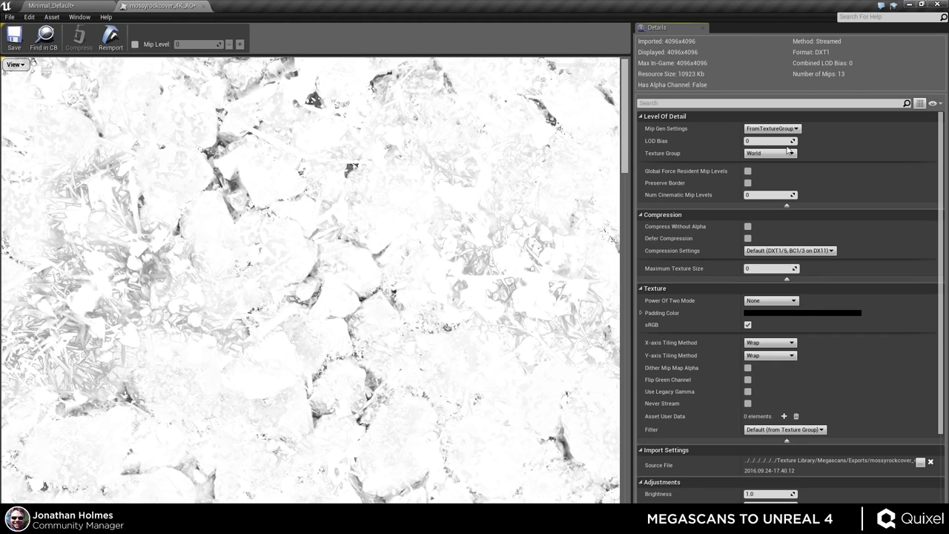
pyautogui.click(791, 251)
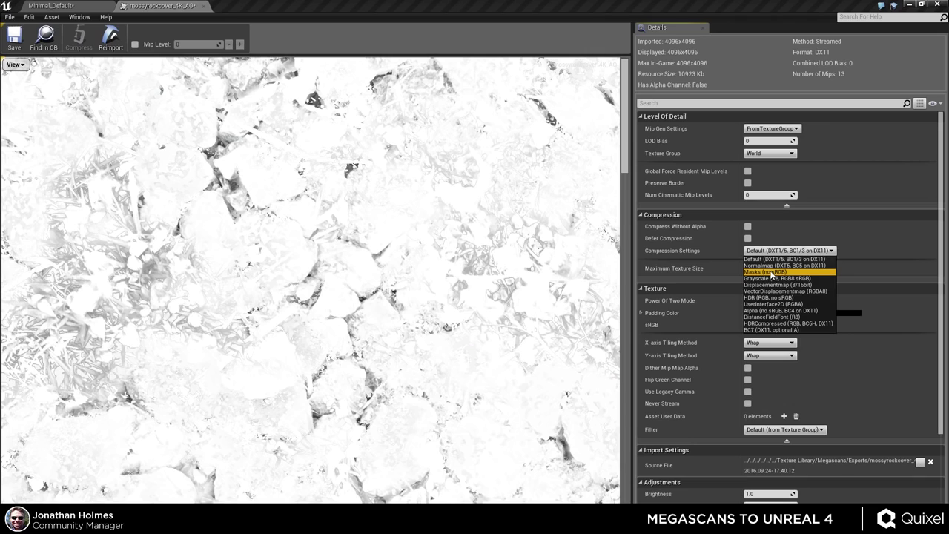
pyautogui.click(767, 272)
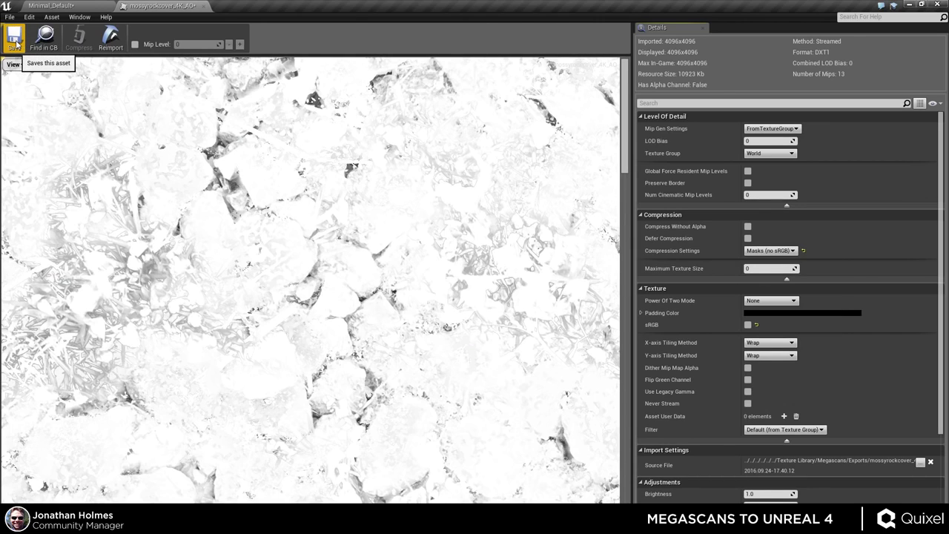
pyautogui.click(15, 41)
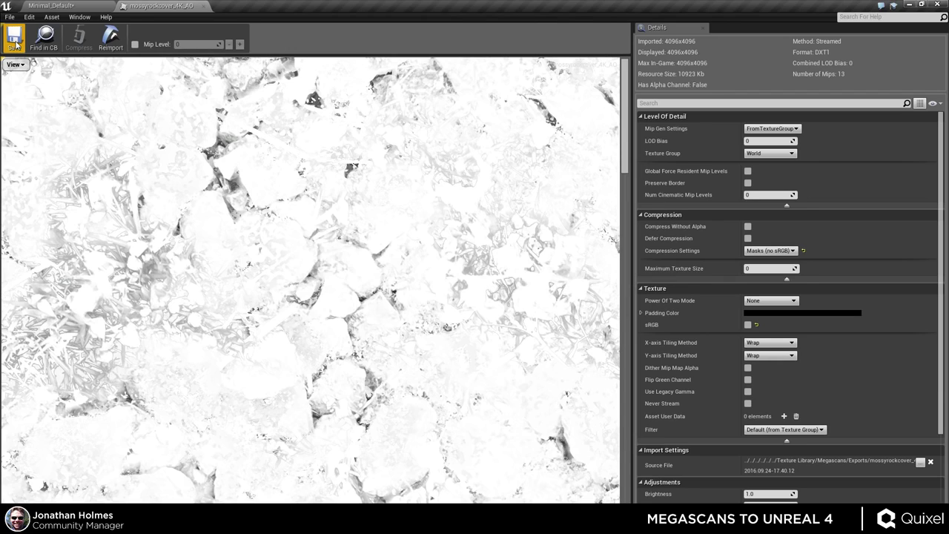
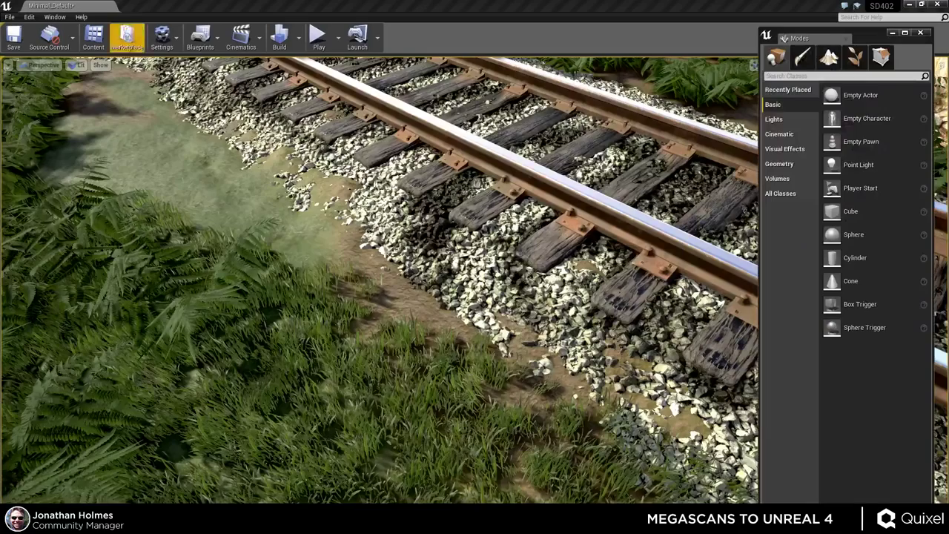
# - Set the mossyrockcover_4K_Cavity texture's compression to Masks (no sRGB) and save it
pyautogui.click(203, 6)
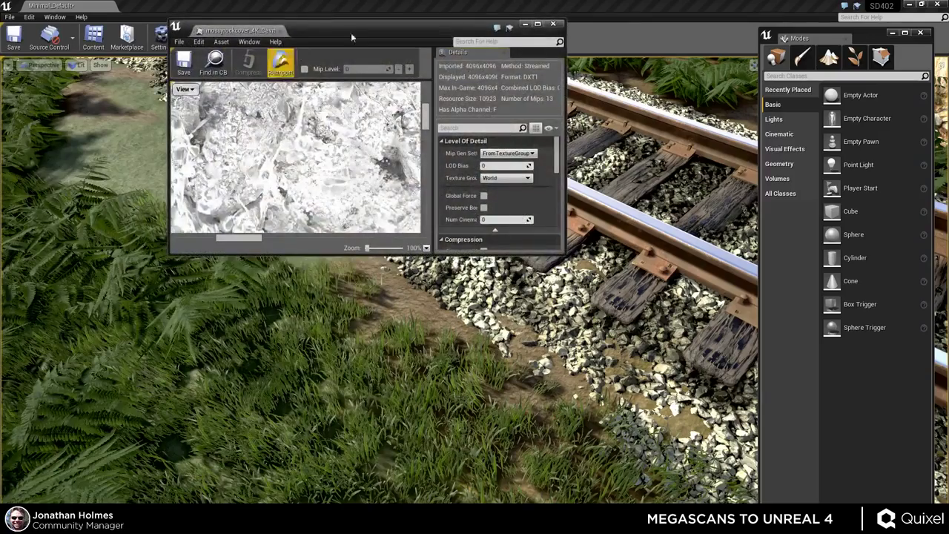
pyautogui.doubleClick(364, 26)
pyautogui.click(778, 251)
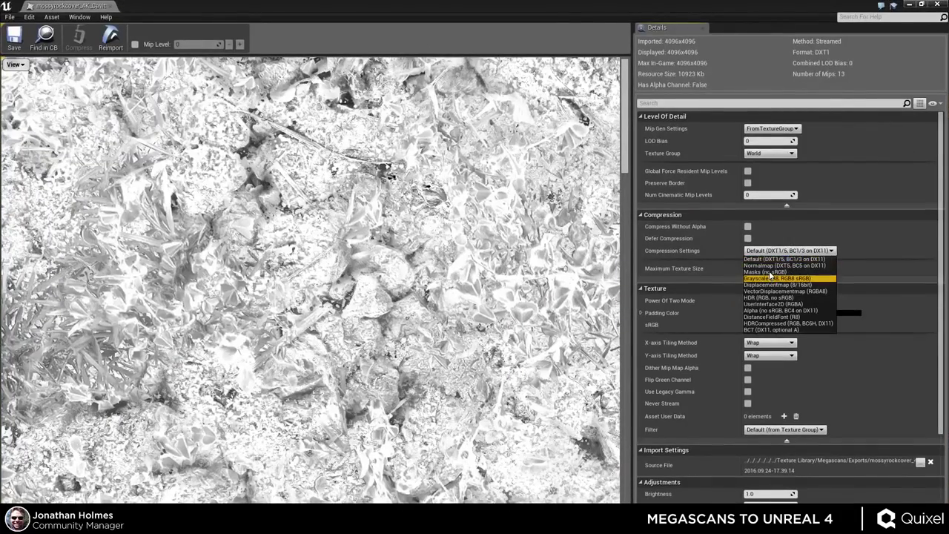
pyautogui.click(771, 278)
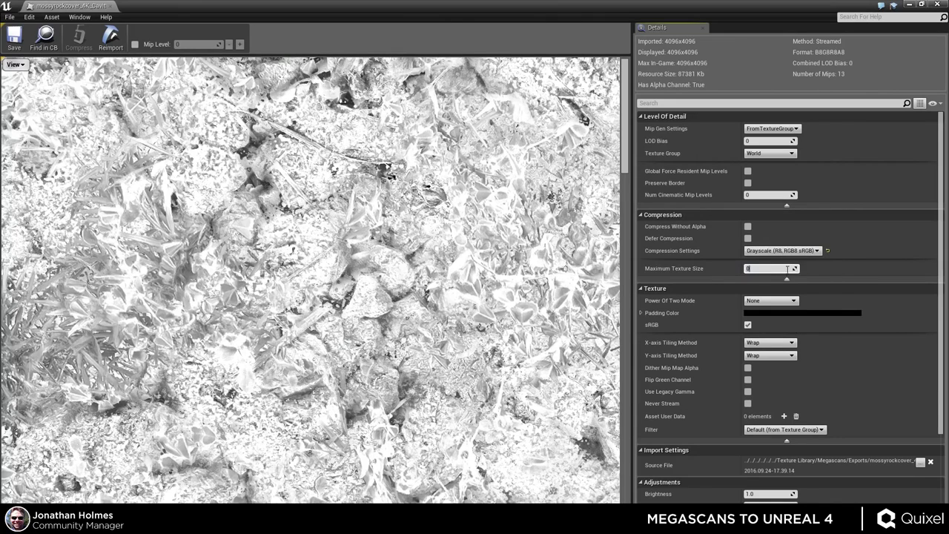
pyautogui.click(785, 251)
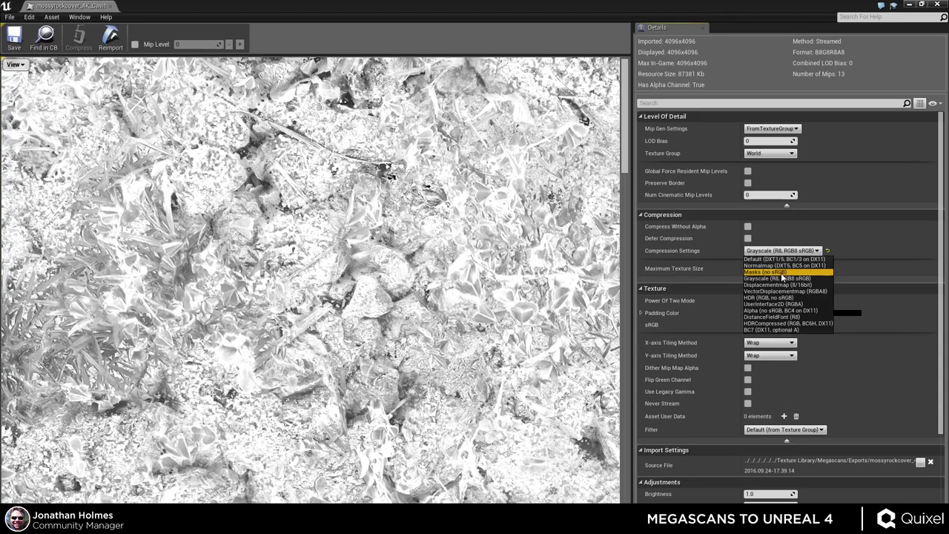
pyautogui.click(778, 273)
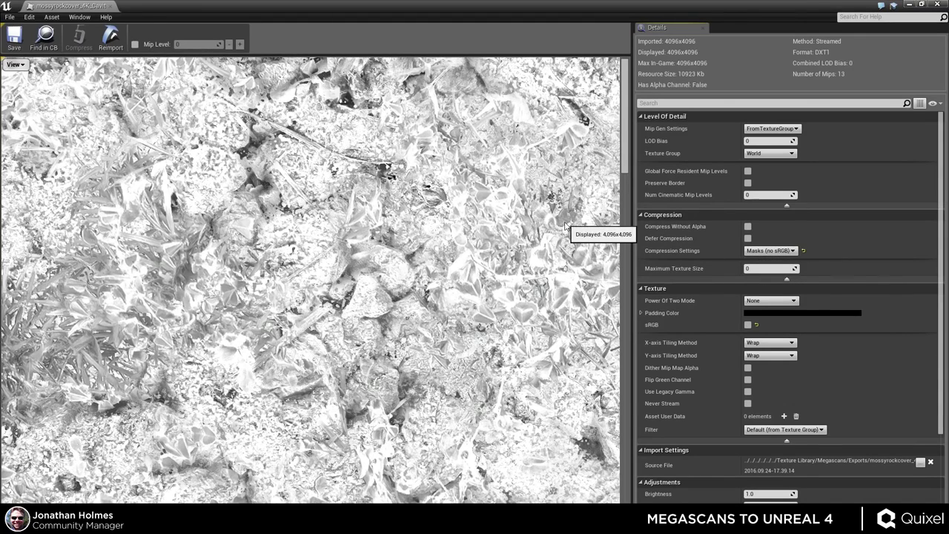
pyautogui.click(14, 41)
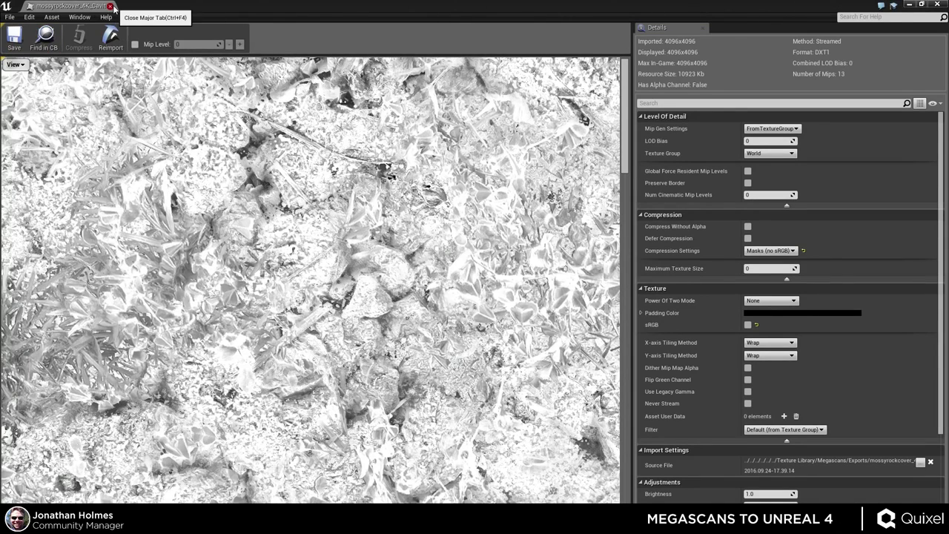
pyautogui.click(111, 6)
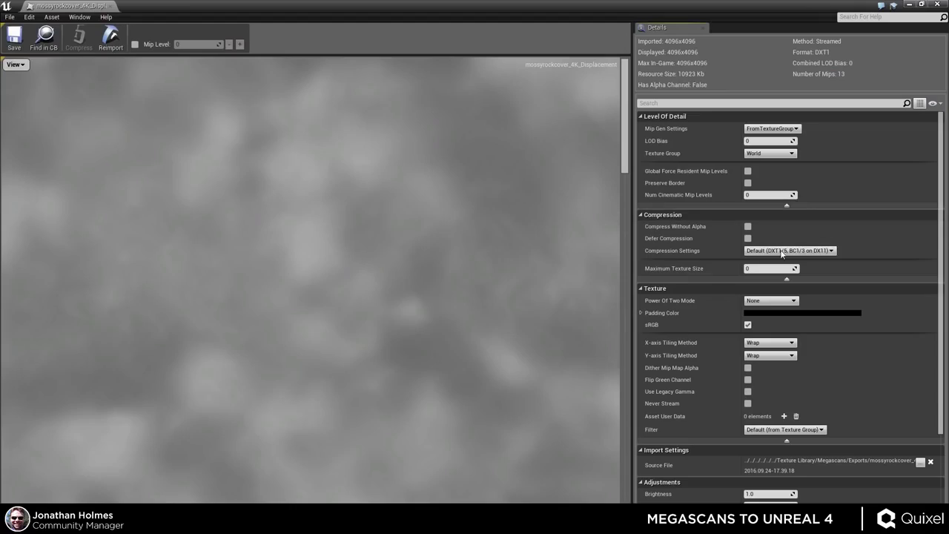
# - Leave Displacement at Default and save mossyrockcover_4K_Roughness with Masks (no sRGB) compression
pyautogui.click(781, 250)
pyautogui.click(779, 257)
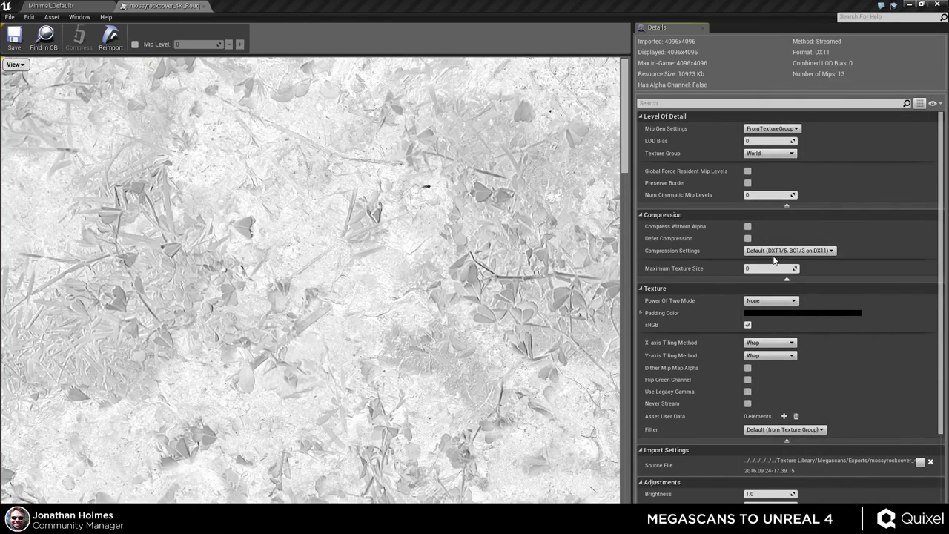
pyautogui.click(771, 254)
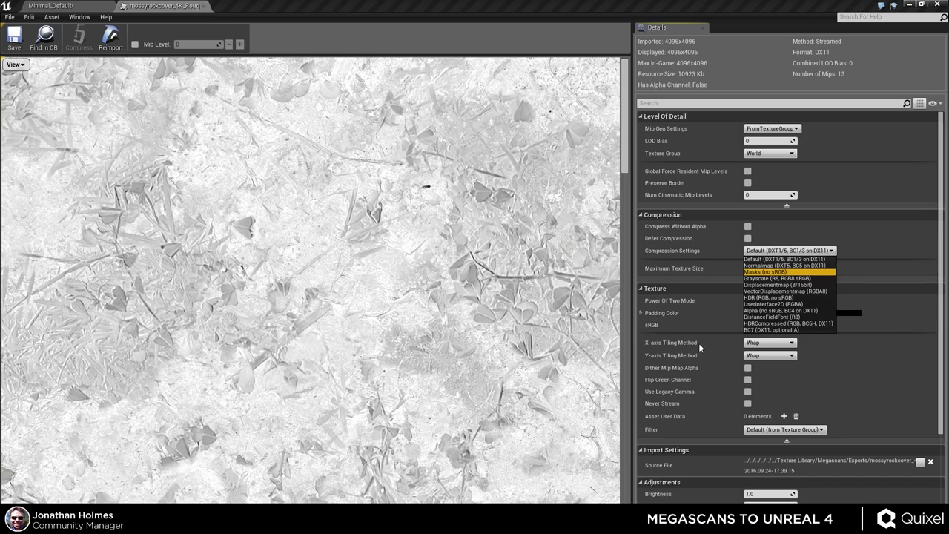
pyautogui.press('Return')
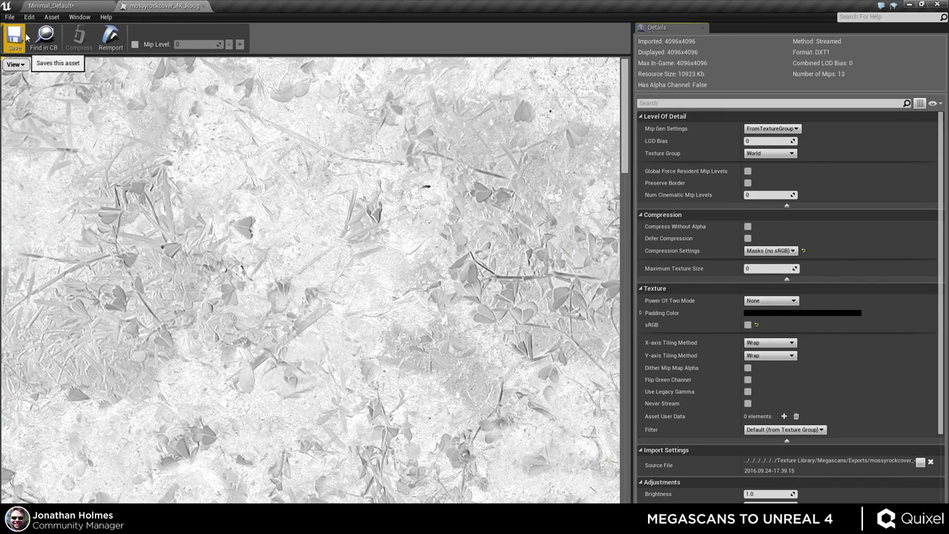
pyautogui.click(27, 41)
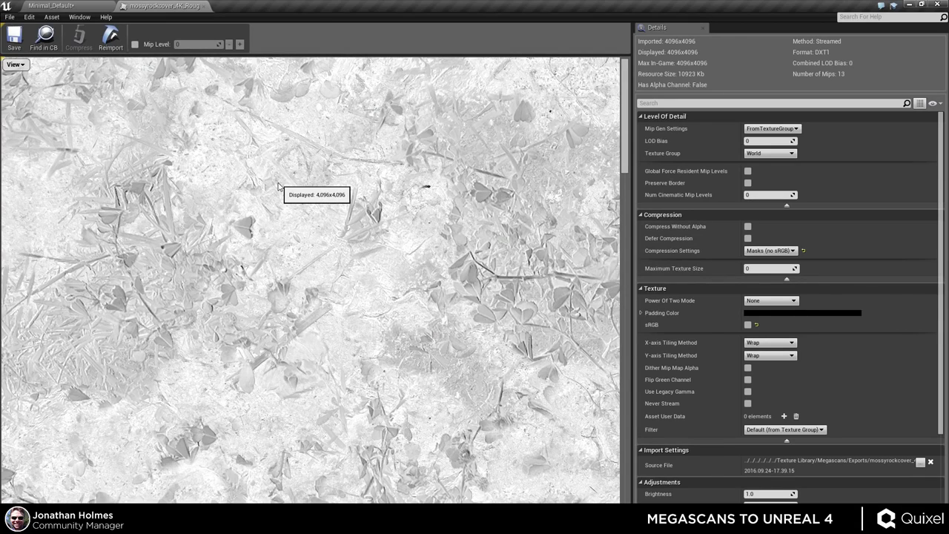
pyautogui.click(202, 6)
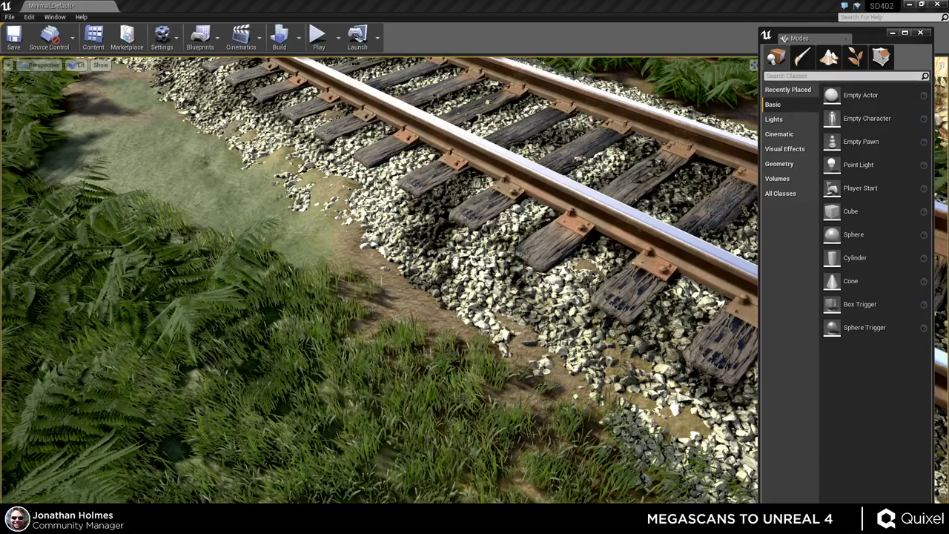
# - Fly the viewport camera along the railway track, then open the MossyGround material
pyautogui.moveTo(380, 280); pyautogui.dragTo(347, 304, button='right')
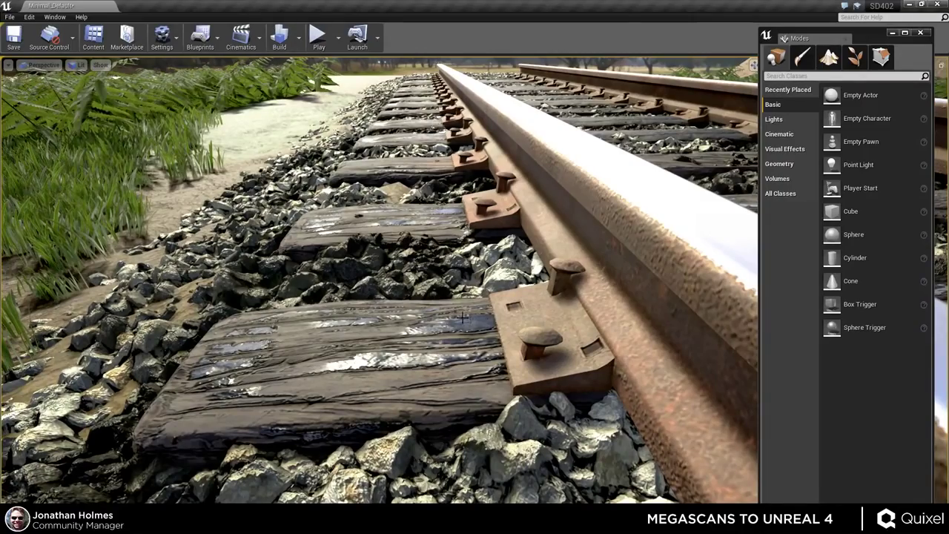
pyautogui.moveTo(347, 305); pyautogui.dragTo(508, 301, button='right')
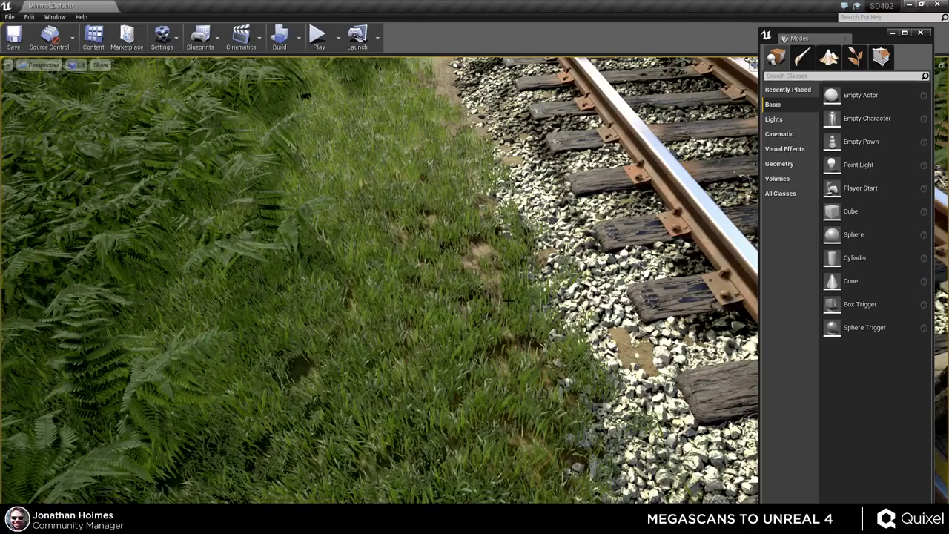
pyautogui.moveTo(516, 322)
pyautogui.mouseDown(button='right')
pyautogui.moveTo(509, 293)
pyautogui.moveTo(515, 311)
pyautogui.mouseUp(button='right')
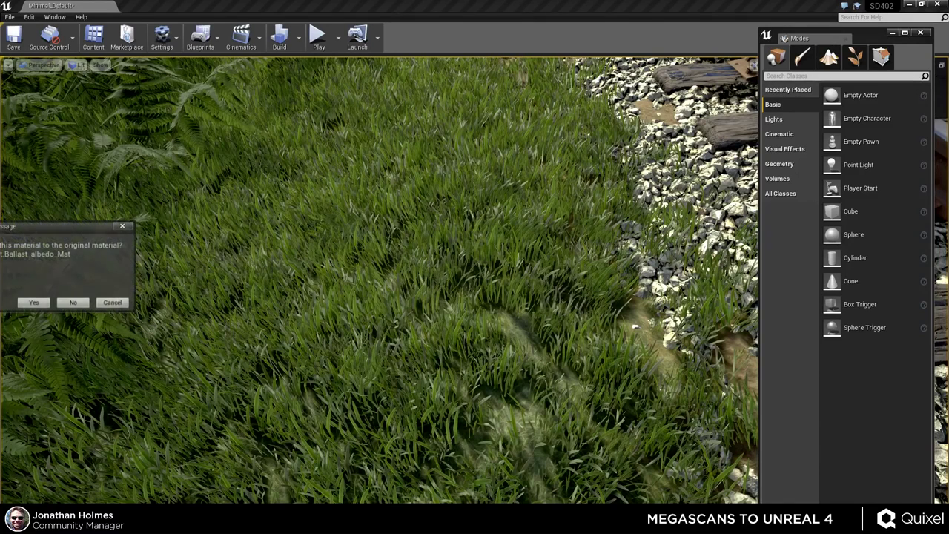
pyautogui.click(73, 303)
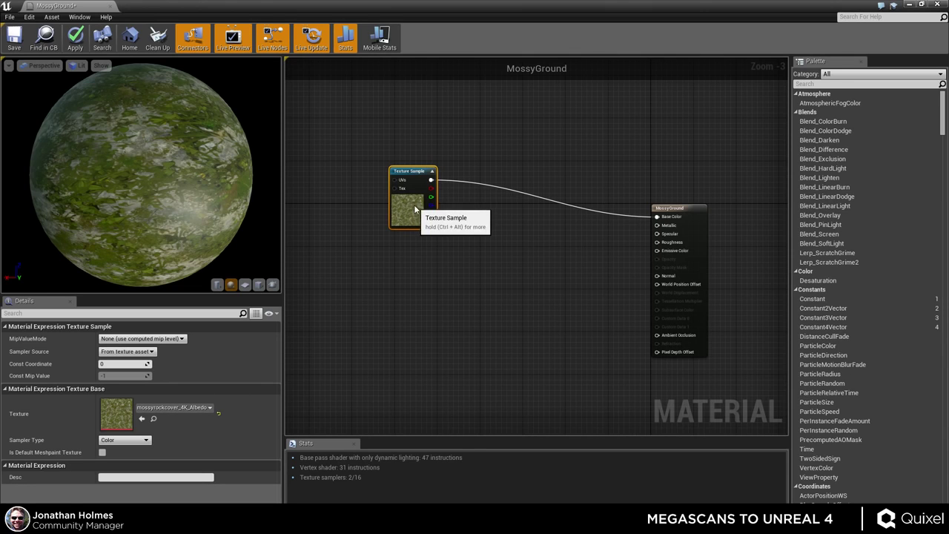
# - Add the AO texture as a Texture Sample node and place it above the Albedo node
pyautogui.moveTo(211, 207); pyautogui.dragTo(107, 212)
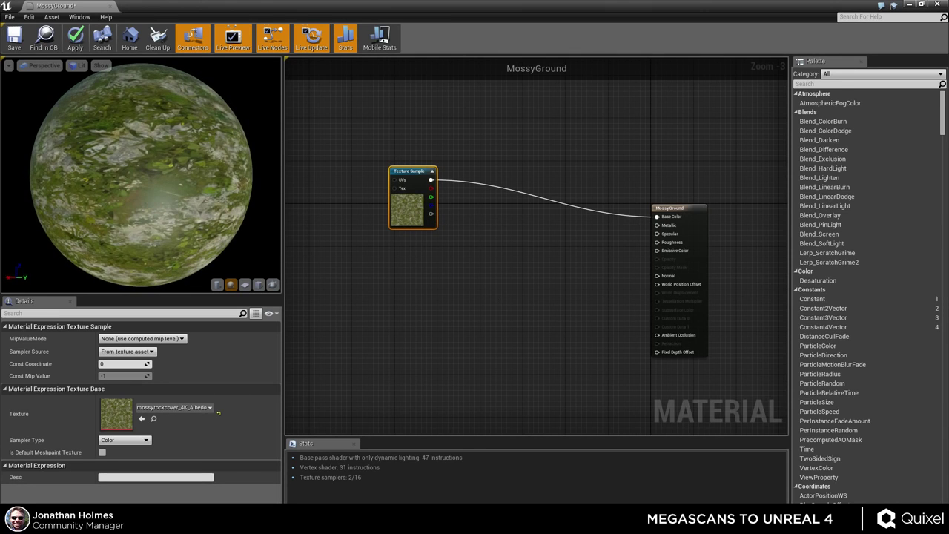
pyautogui.moveTo(0, 415); pyautogui.dragTo(381, 264)
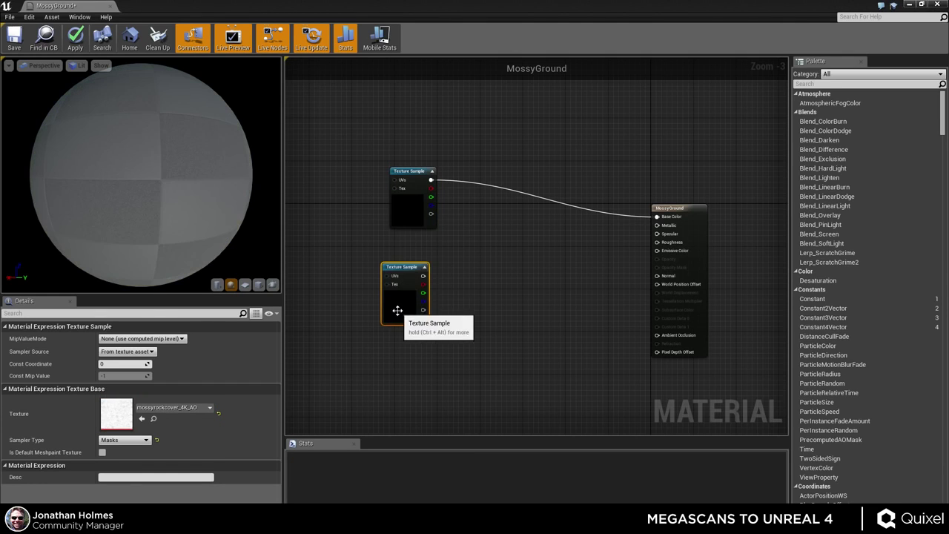
pyautogui.moveTo(397, 309); pyautogui.dragTo(394, 146)
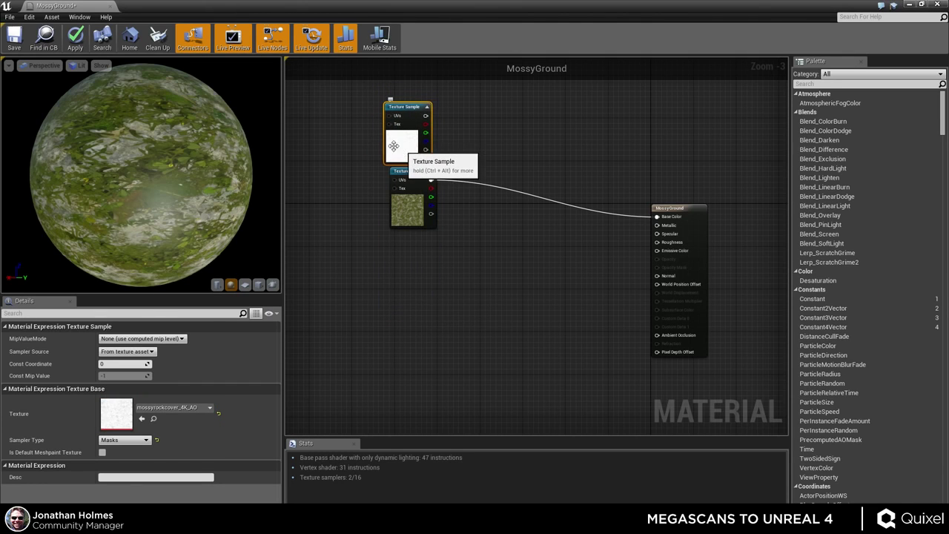
pyautogui.keyDown('ctrl'); pyautogui.click(415, 194); pyautogui.keyUp('ctrl')
pyautogui.moveTo(415, 194); pyautogui.dragTo(398, 189)
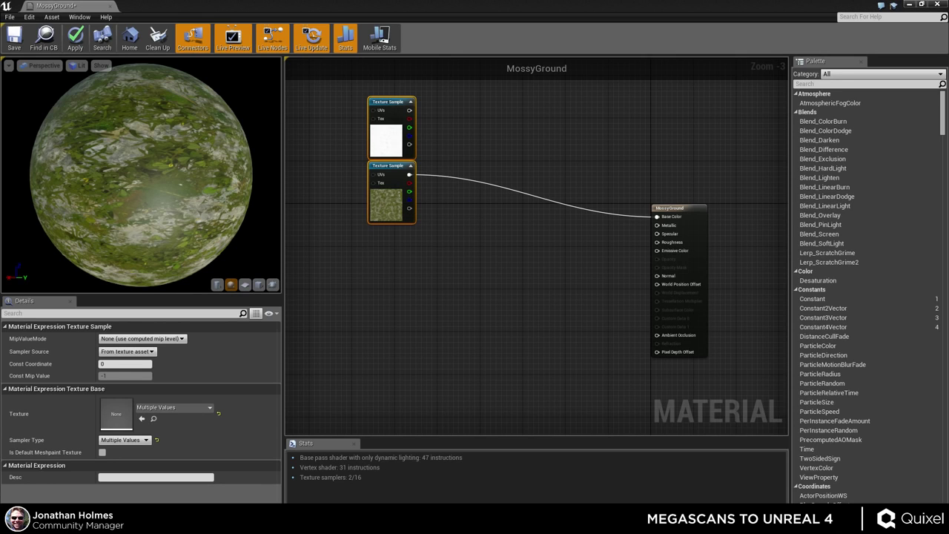
# - Add the remaining texture maps as Texture Sample nodes and spread them out
pyautogui.moveTo(571, 328); pyautogui.dragTo(472, 306)
pyautogui.moveTo(502, 254); pyautogui.dragTo(533, 229, button='right')
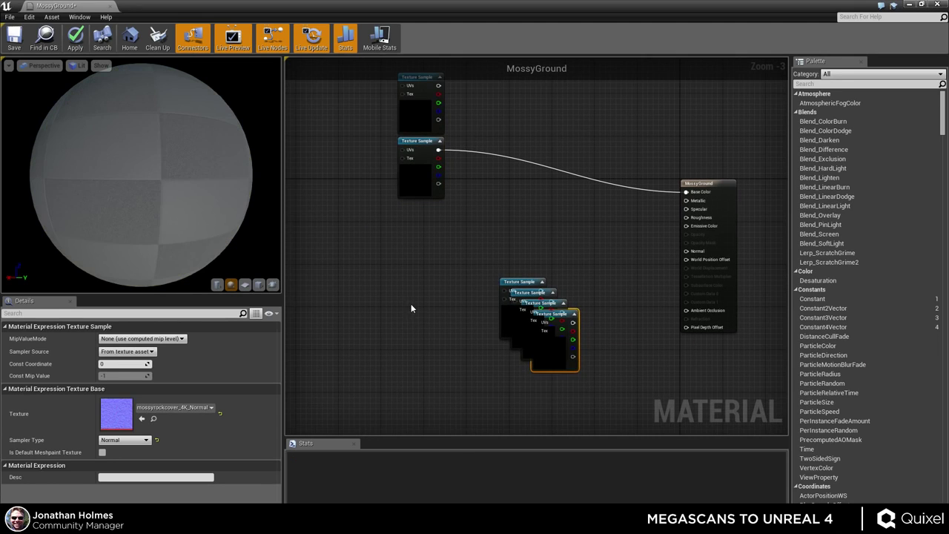
pyautogui.moveTo(519, 326); pyautogui.dragTo(437, 330)
pyautogui.moveTo(409, 371); pyautogui.dragTo(434, 415)
pyautogui.moveTo(397, 345); pyautogui.dragTo(473, 342)
pyautogui.moveTo(381, 326); pyautogui.dragTo(372, 361)
pyautogui.moveTo(467, 339); pyautogui.dragTo(638, 339, button='right')
pyautogui.moveTo(639, 338); pyautogui.dragTo(430, 378)
pyautogui.moveTo(615, 407); pyautogui.dragTo(621, 262)
pyautogui.click(593, 297)
# - Place the Roughness node under Albedo and move the Cavity node above the others
pyautogui.click(536, 254)
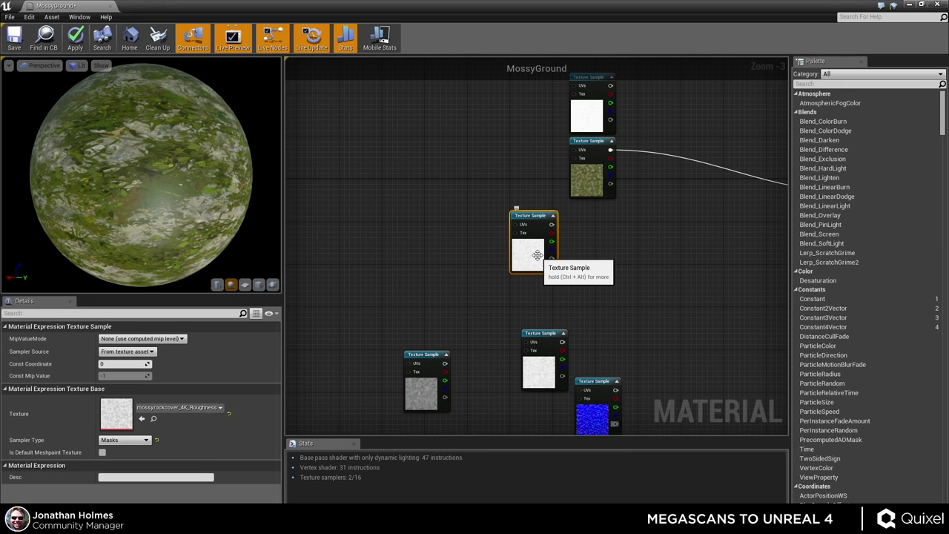
pyautogui.moveTo(537, 255); pyautogui.dragTo(596, 243)
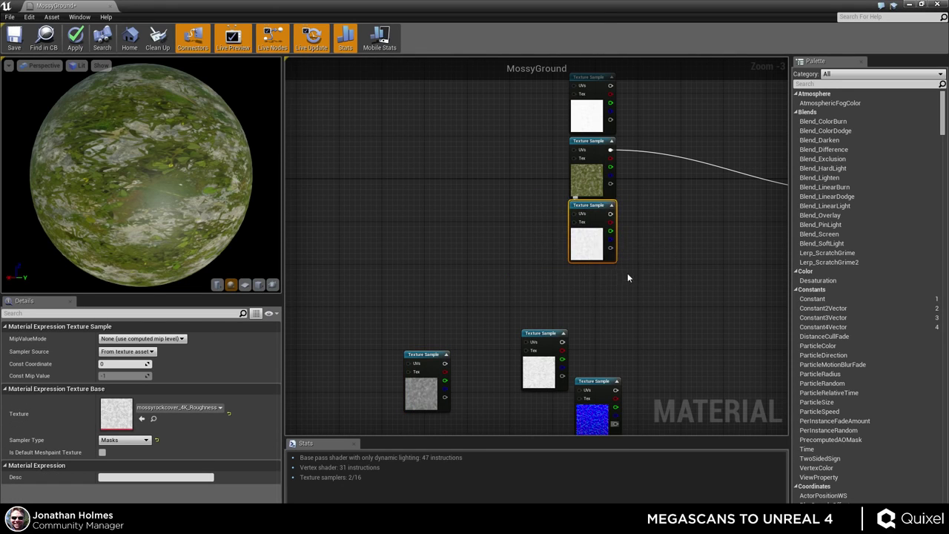
pyautogui.moveTo(627, 277); pyautogui.dragTo(558, 245, button='right')
pyautogui.click(489, 274)
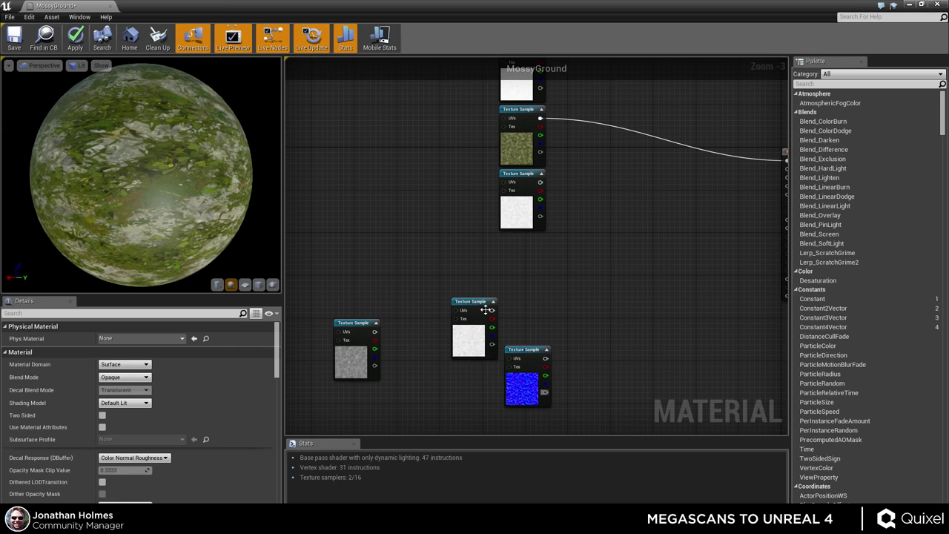
pyautogui.click(471, 347)
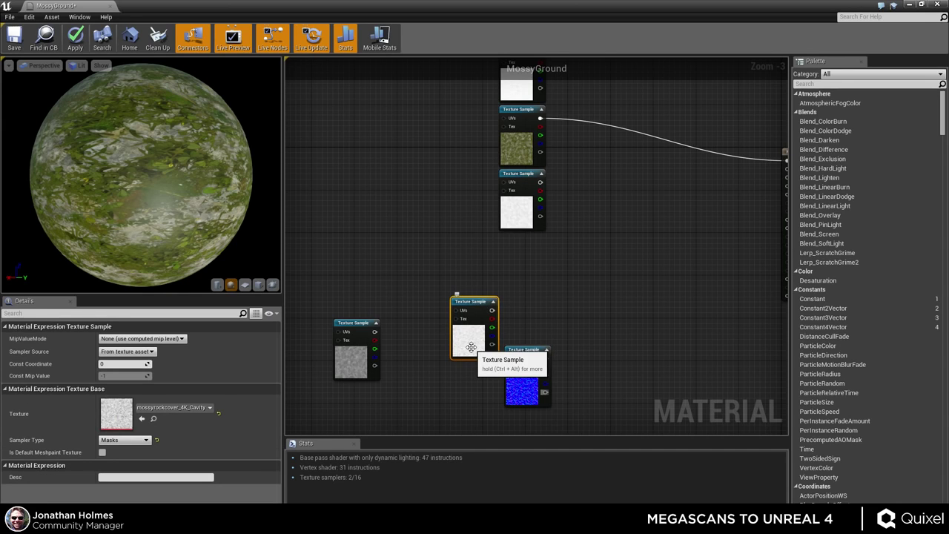
pyautogui.moveTo(535, 304); pyautogui.dragTo(460, 374, button='right')
pyautogui.moveTo(388, 414); pyautogui.dragTo(436, 89)
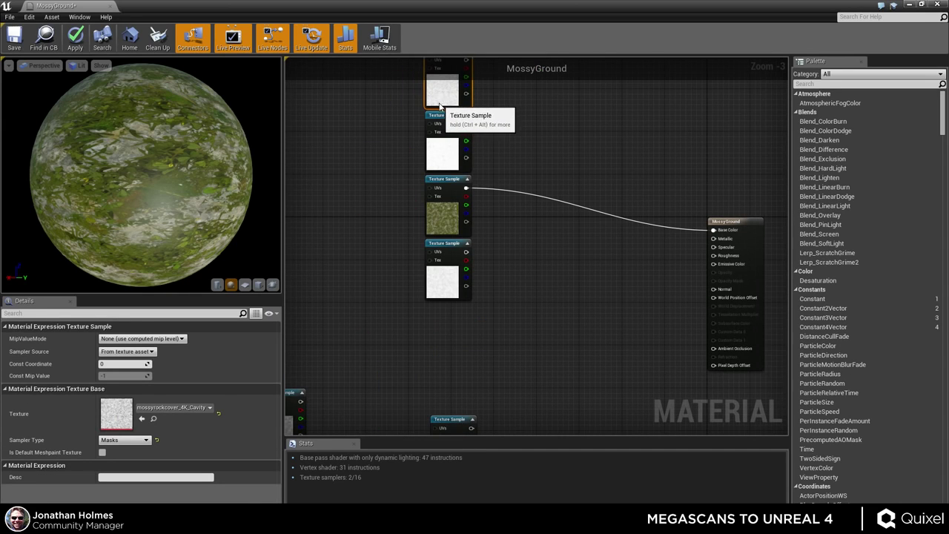
pyautogui.moveTo(497, 324); pyautogui.dragTo(523, 264, button='right')
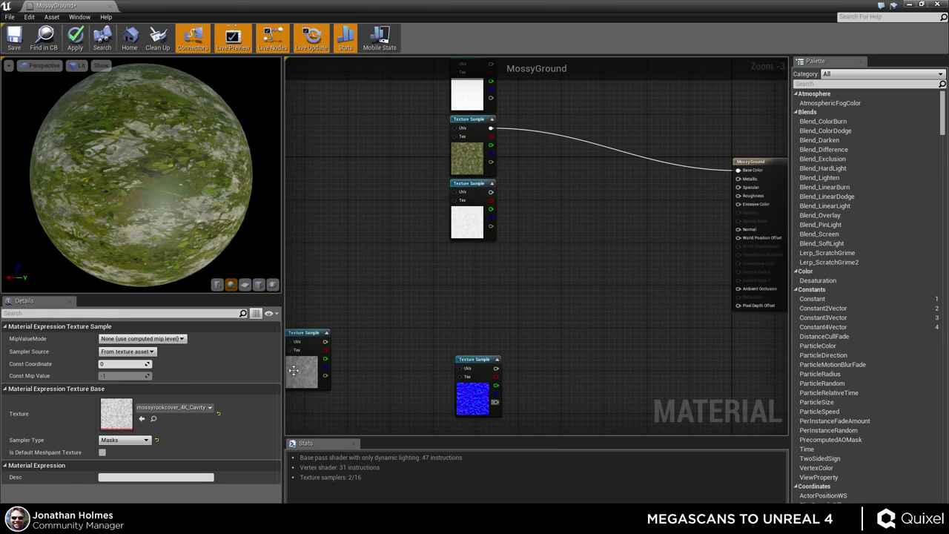
# - Stack the Normal and Displacement nodes at the bottom of the texture column
pyautogui.click(302, 370)
pyautogui.moveTo(302, 370); pyautogui.dragTo(399, 349)
pyautogui.moveTo(480, 401); pyautogui.dragTo(473, 291)
pyautogui.moveTo(405, 348); pyautogui.dragTo(470, 354)
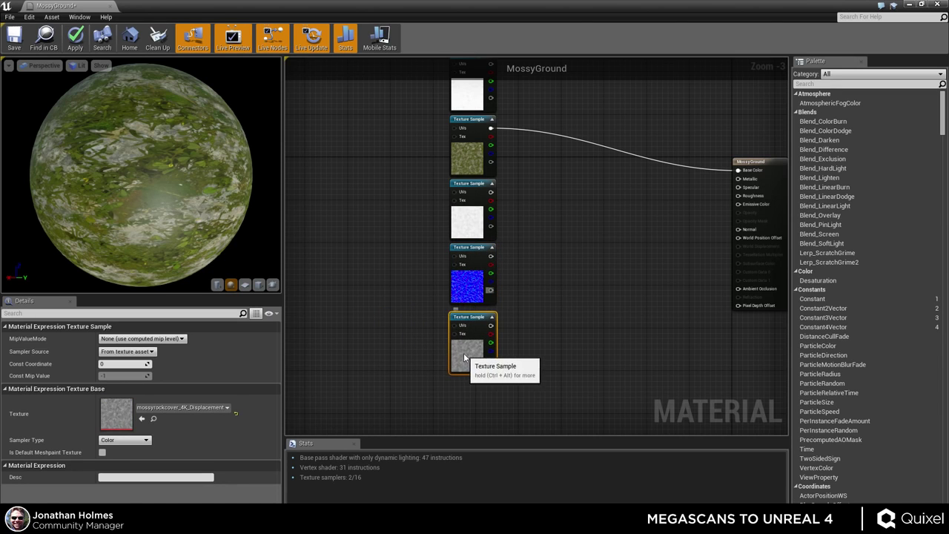
pyautogui.click(557, 232)
pyautogui.moveTo(557, 231); pyautogui.dragTo(509, 296, button='right')
pyautogui.scroll(-2, 509, 295)
pyautogui.click(447, 259)
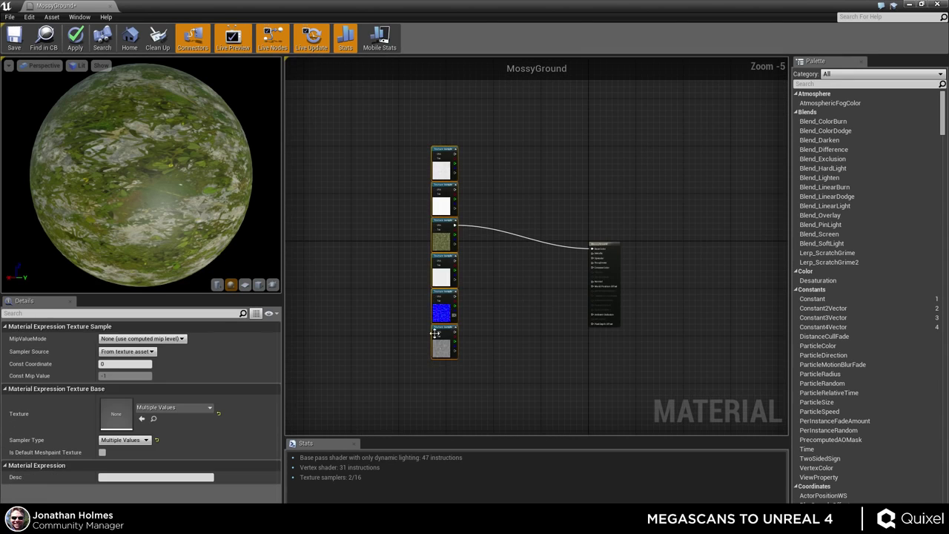
pyautogui.click(494, 272)
pyautogui.scroll(3, 495, 272)
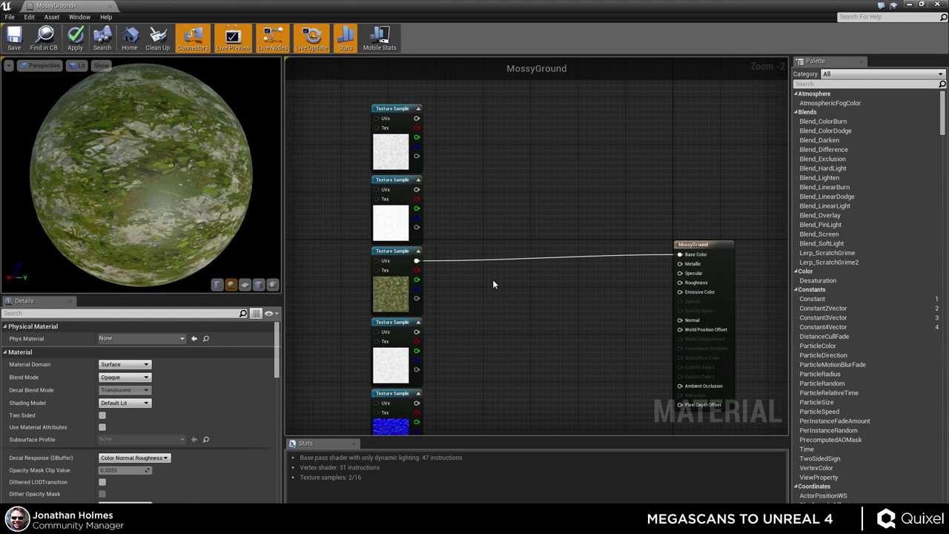
# - Add a Multiply node with the AO texture on B and the mossy colour texture on A
pyautogui.click(508, 268)
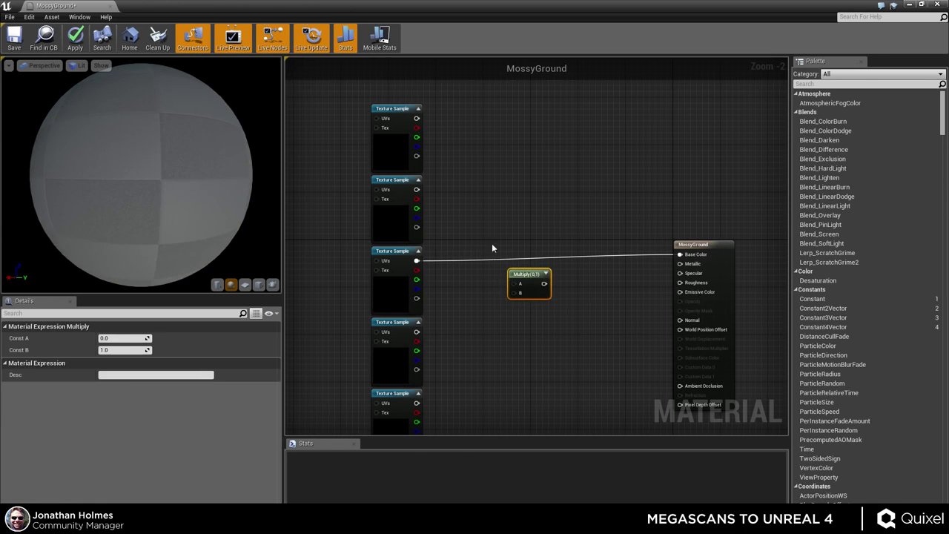
pyautogui.click(445, 161)
pyautogui.scroll(1, 438, 293)
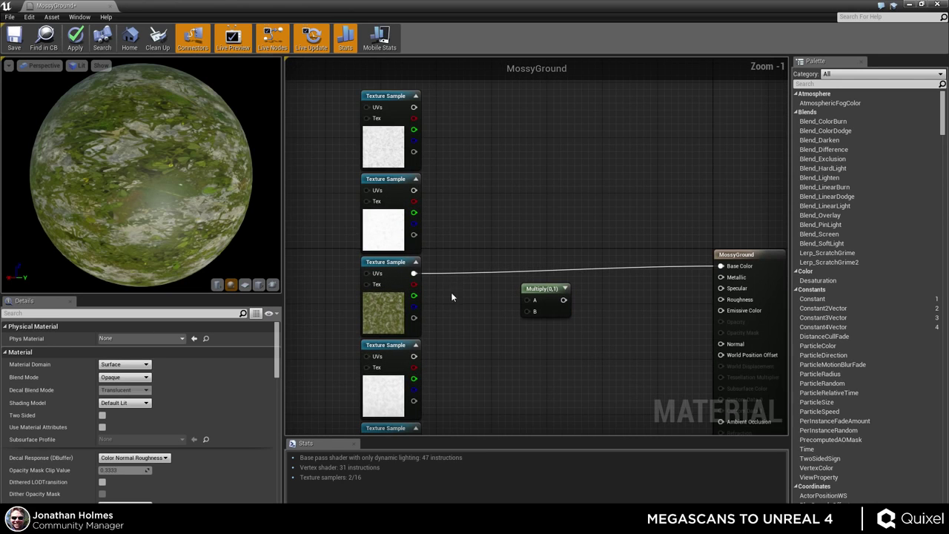
pyautogui.click(383, 222)
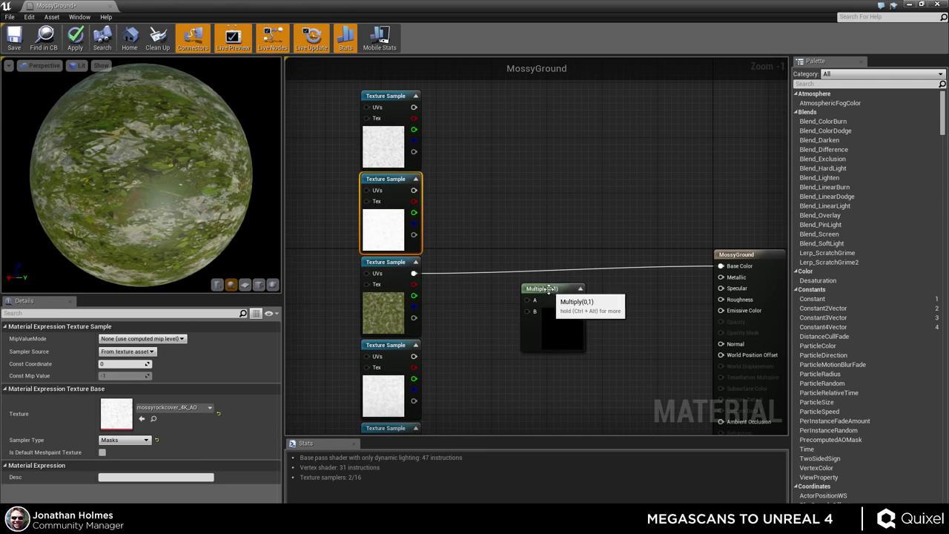
pyautogui.moveTo(523, 312); pyautogui.dragTo(414, 190)
pyautogui.moveTo(414, 273); pyautogui.dragTo(522, 235)
pyautogui.click(553, 197)
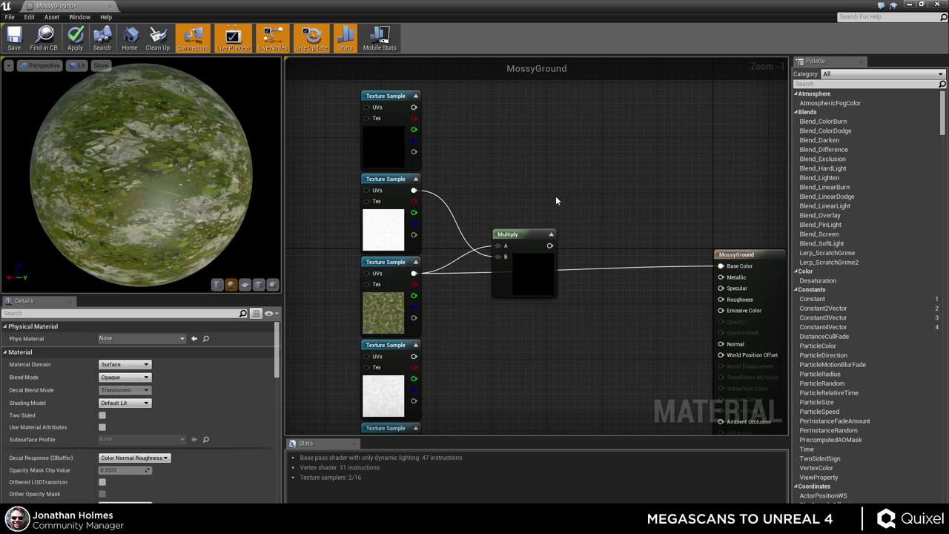
pyautogui.scroll(1, 537, 262)
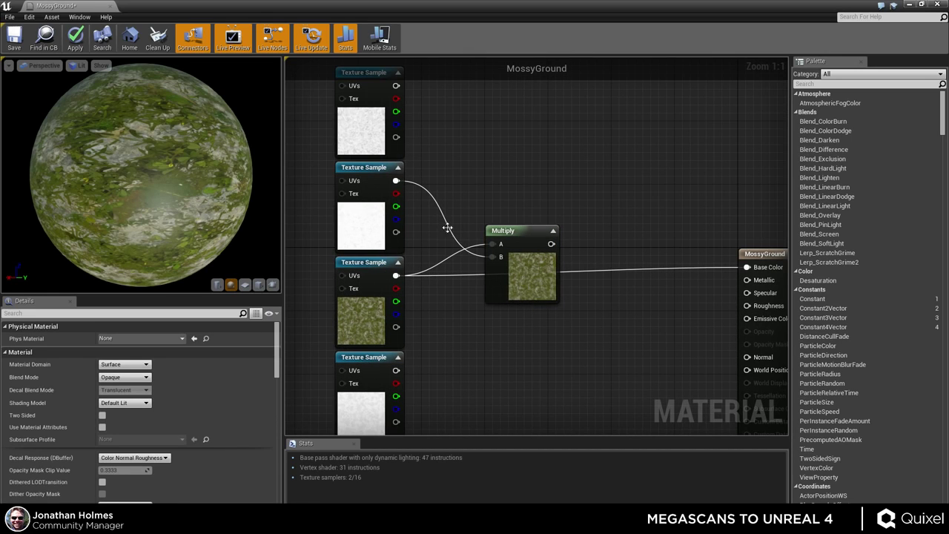
pyautogui.click(374, 222)
pyautogui.moveTo(543, 296); pyautogui.dragTo(591, 327)
pyautogui.click(513, 199)
# - Add a 3PointLevels node via the 'contrast' search and position it
pyautogui.rightClick(515, 195)
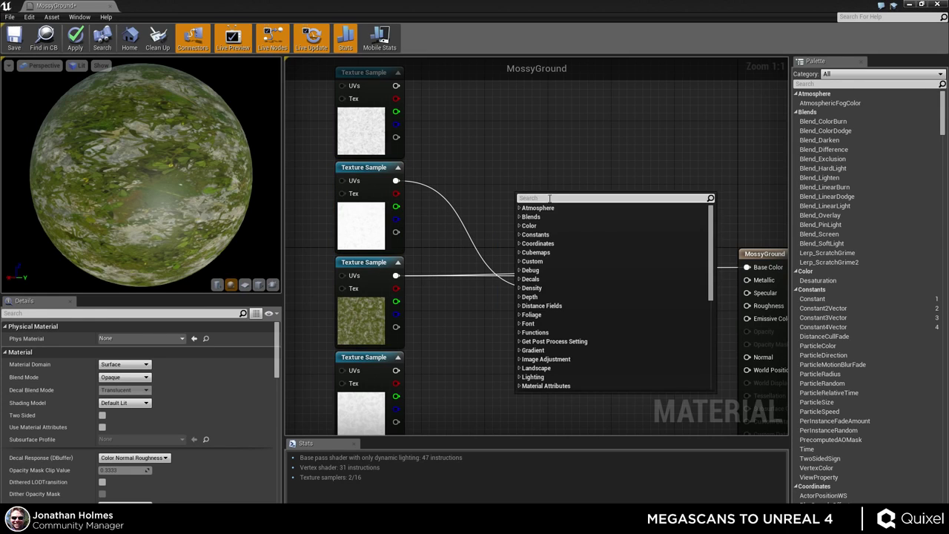
pyautogui.write('contrast')
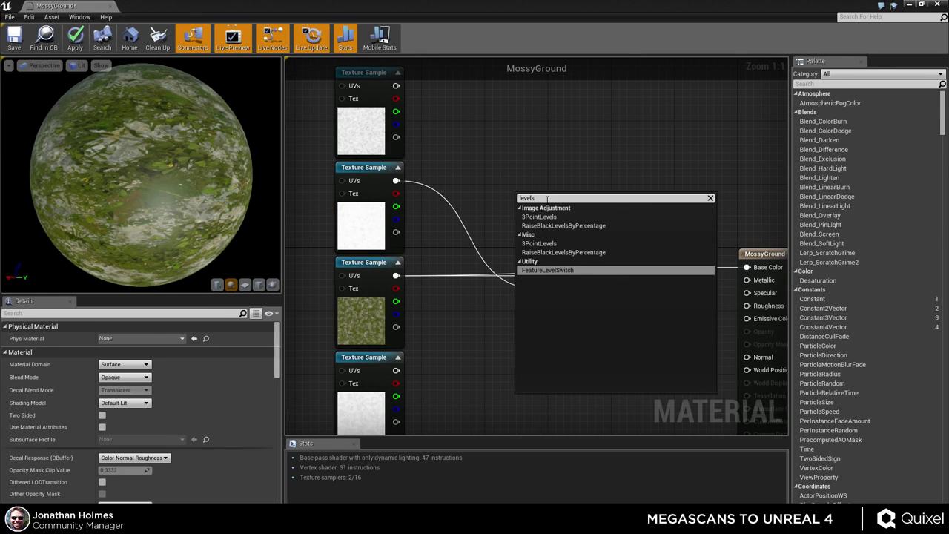
pyautogui.press('Escape')
pyautogui.moveTo(543, 221); pyautogui.dragTo(487, 115)
pyautogui.moveTo(608, 178); pyautogui.dragTo(648, 259, button='right')
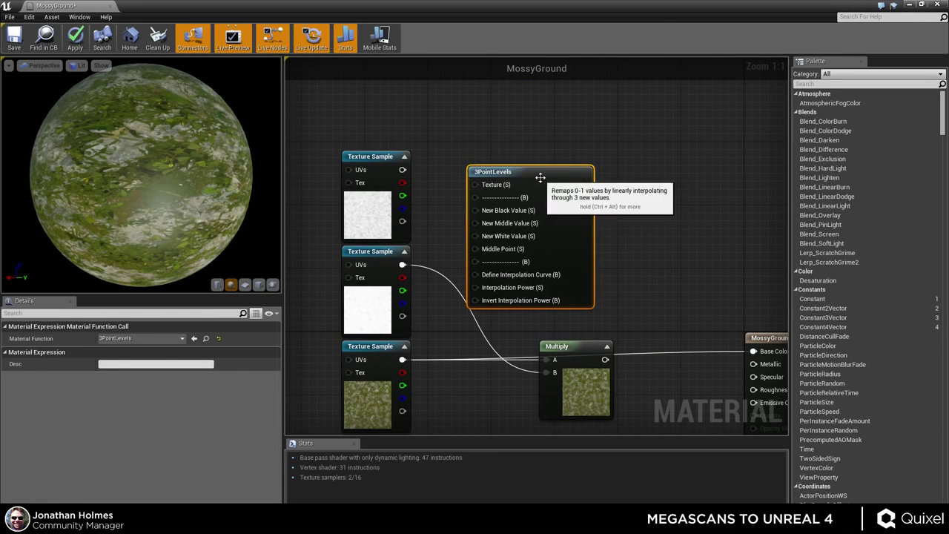
pyautogui.moveTo(544, 179); pyautogui.dragTo(630, 147)
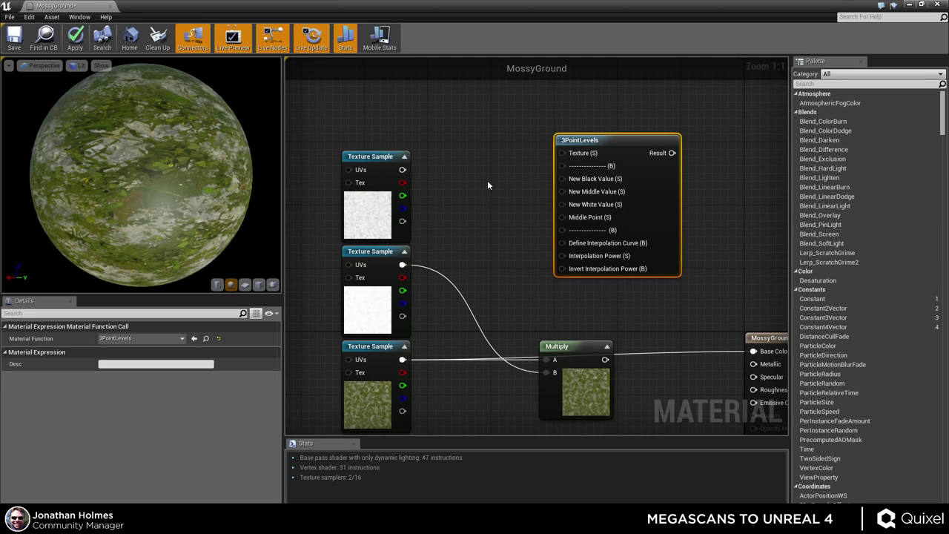
# - Add a Constant, convert it to a scalar parameter, and delete a stray constant
pyautogui.click(487, 181)
pyautogui.rightClick(491, 188)
pyautogui.click(519, 195)
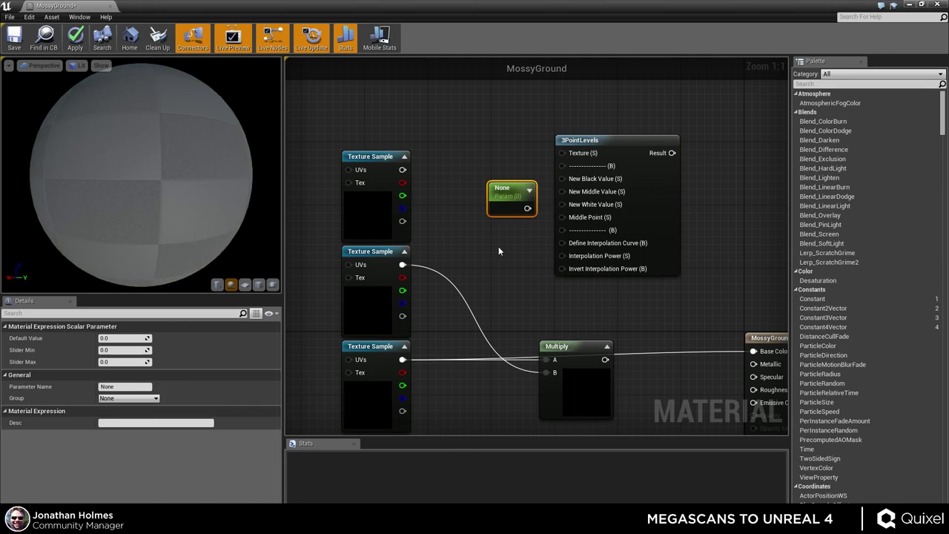
pyautogui.click(482, 258)
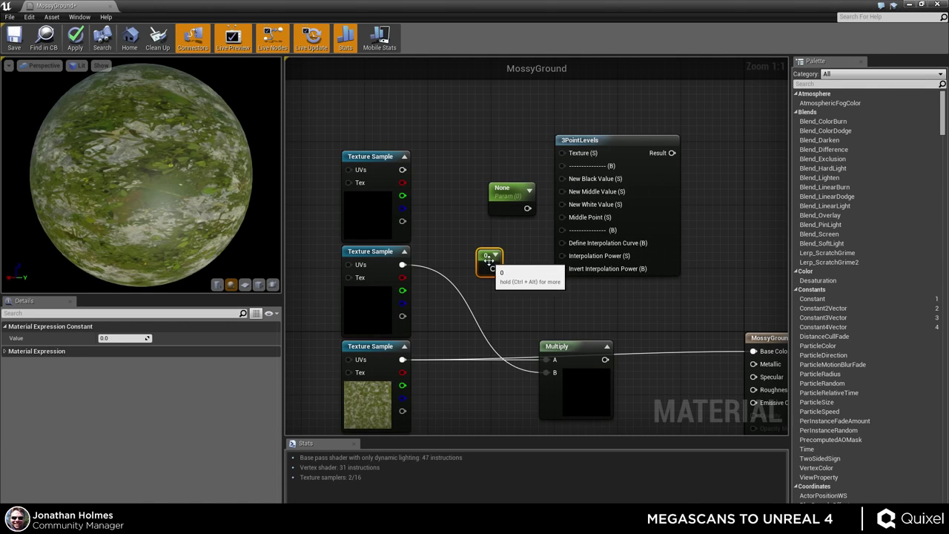
pyautogui.press('Delete')
pyautogui.click(504, 190)
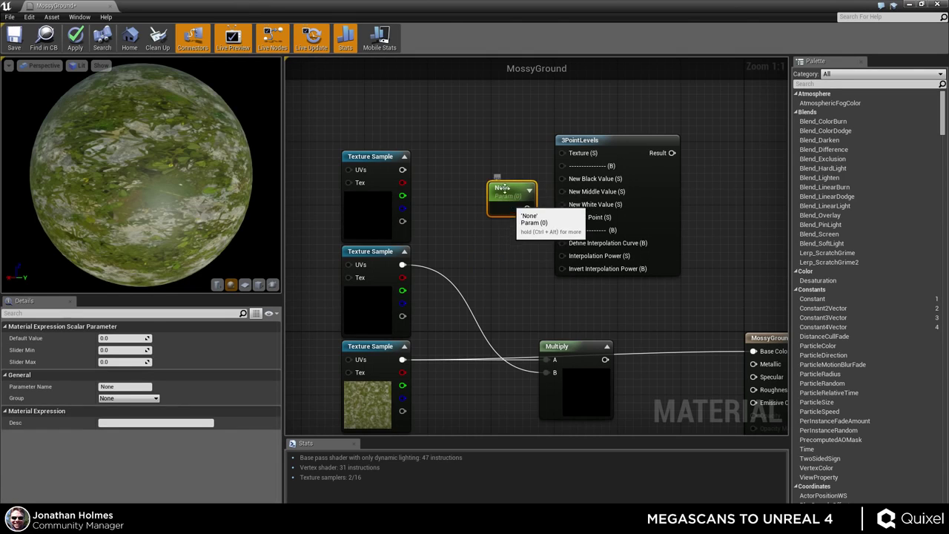
pyautogui.rightClick(503, 190)
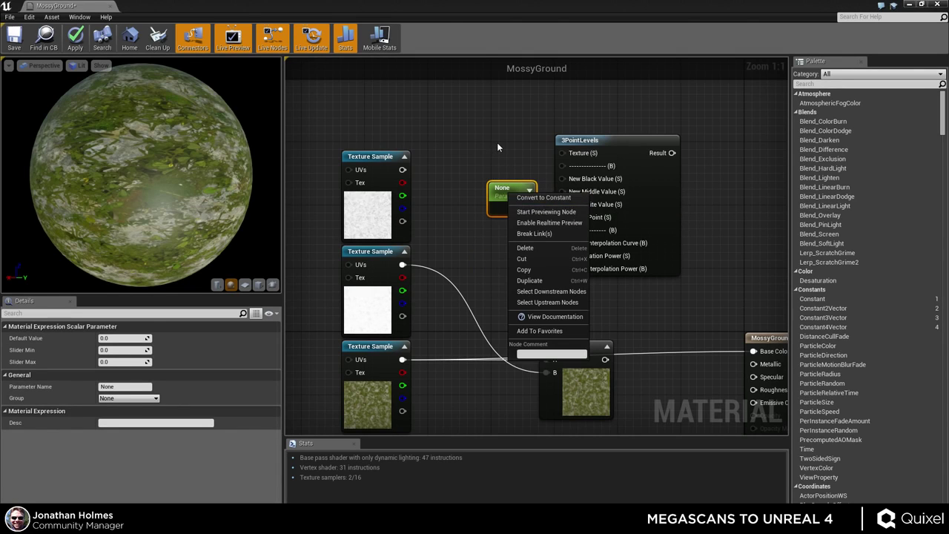
pyautogui.click(497, 142)
pyautogui.click(504, 189)
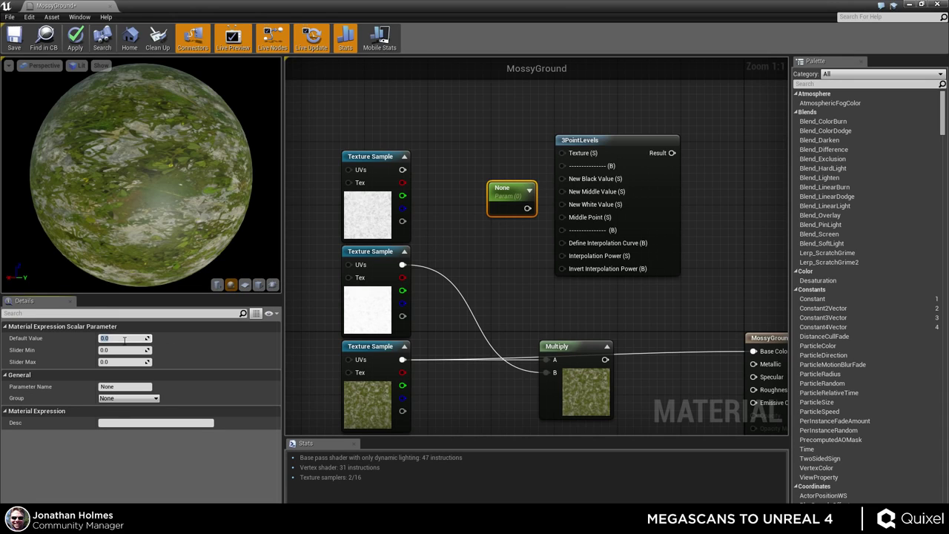
# - Name the scalar parameter Low with a default value of 0
pyautogui.write('1')
pyautogui.press('Return')
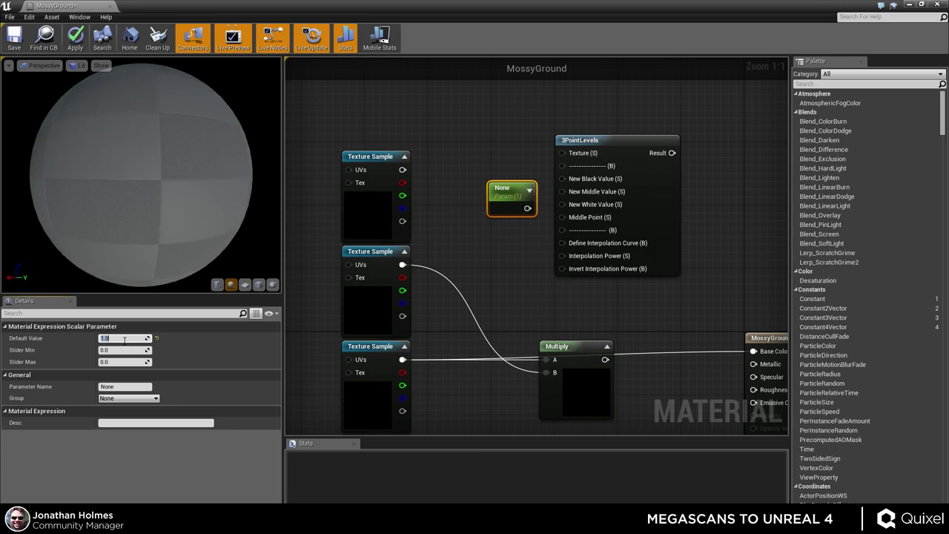
pyautogui.click(122, 386)
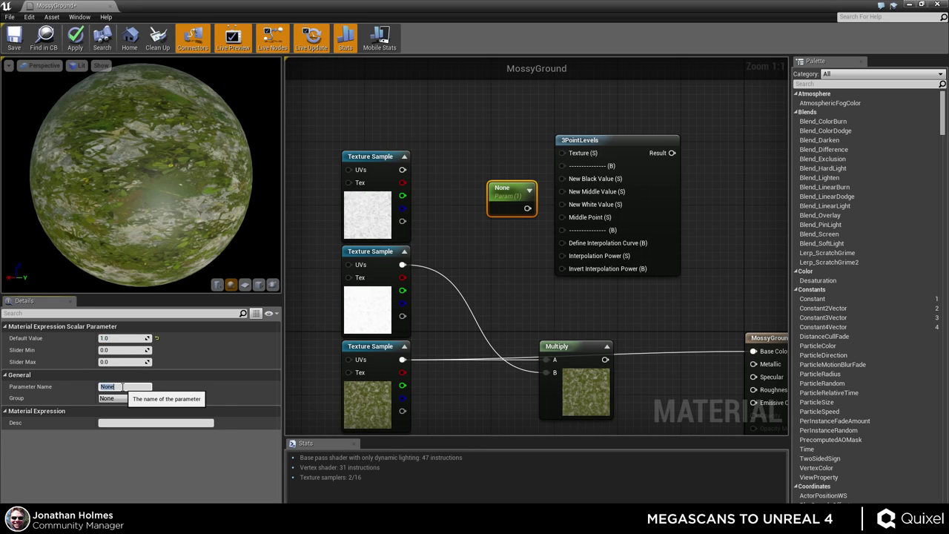
pyautogui.write('Low')
pyautogui.press('Return')
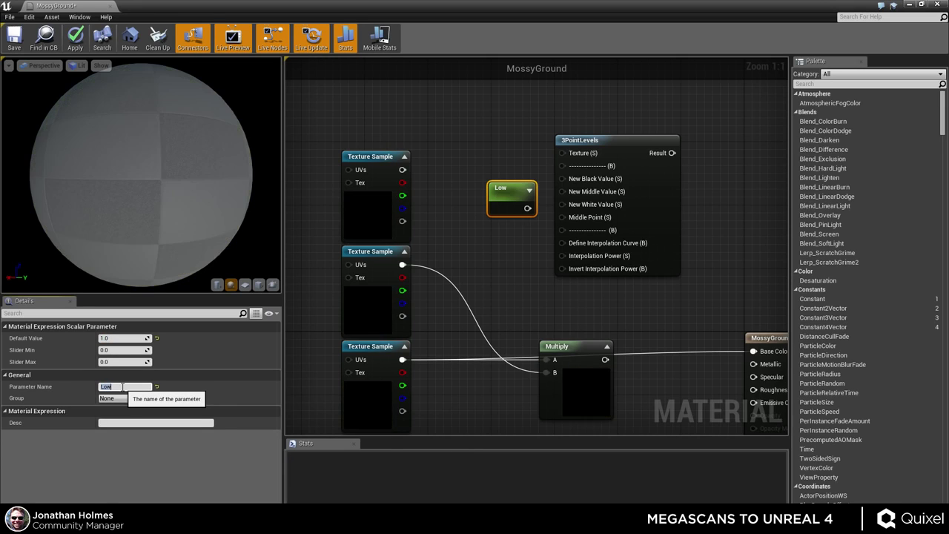
pyautogui.click(120, 338)
pyautogui.click(156, 338)
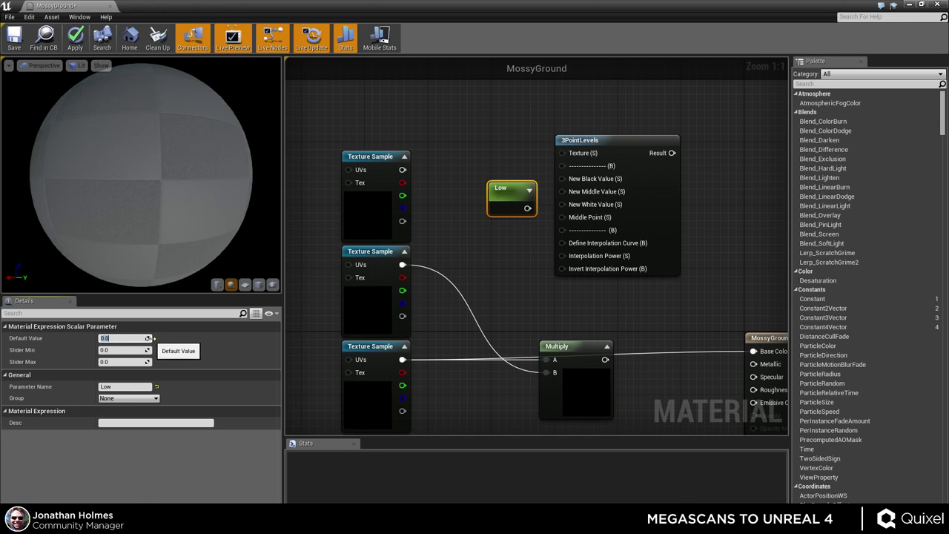
pyautogui.moveTo(509, 197); pyautogui.dragTo(498, 166)
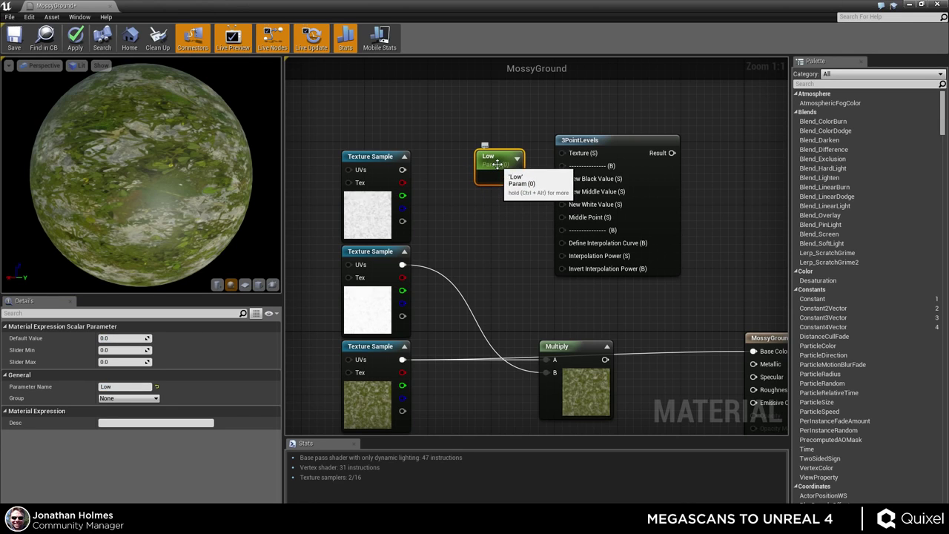
# - Duplicate Low with Ctrl+W and rename the copy Mid
pyautogui.hotkey('ctrl', 'w')
pyautogui.moveTo(512, 198); pyautogui.dragTo(481, 224)
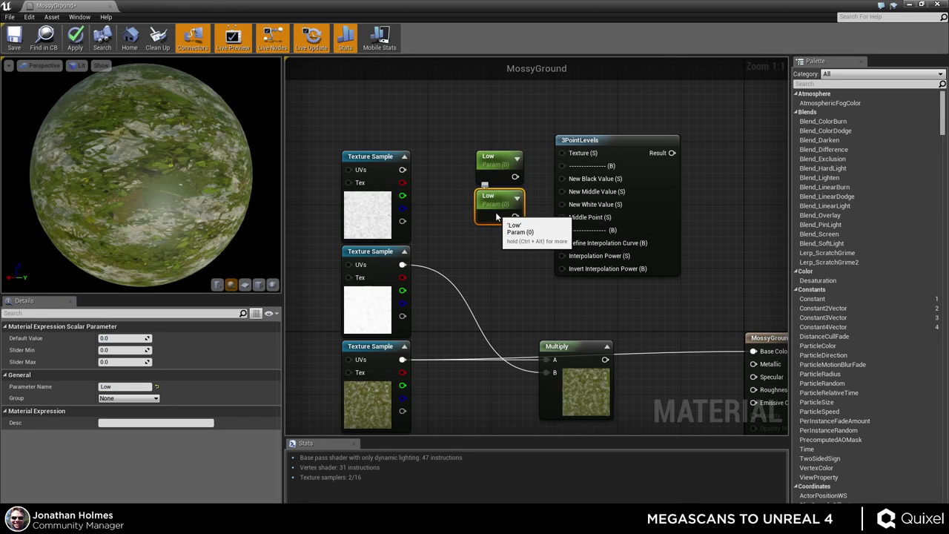
pyautogui.click(510, 229)
pyautogui.click(501, 208)
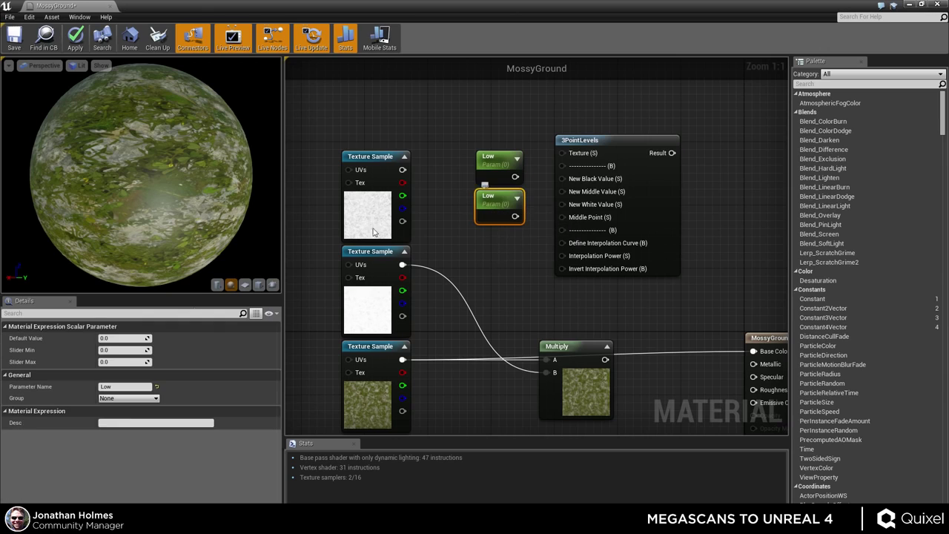
pyautogui.click(107, 386)
pyautogui.write('Mid')
pyautogui.press('Return')
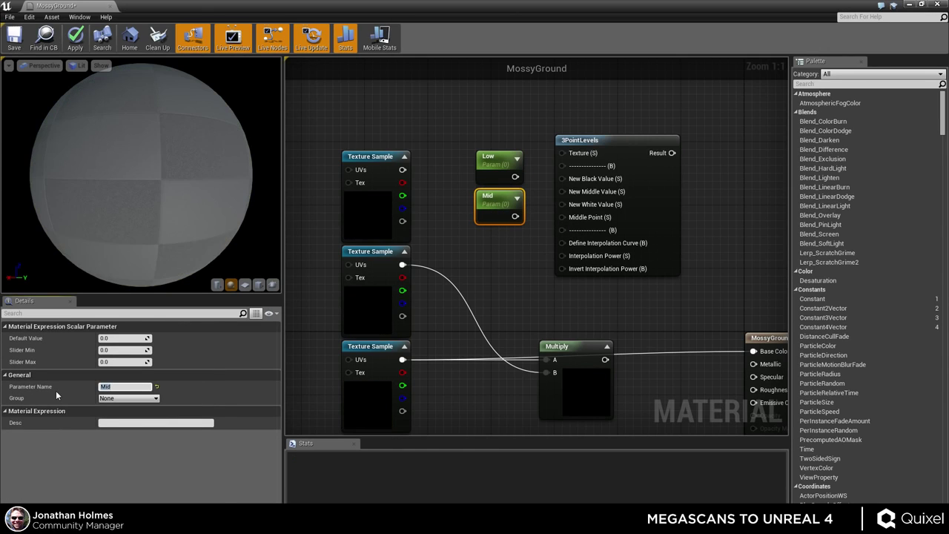
pyautogui.click(504, 277)
pyautogui.click(501, 207)
# - Duplicate into a High parameter with default 1, and set Mid's default to 0.5
pyautogui.hotkey('ctrl', 'w')
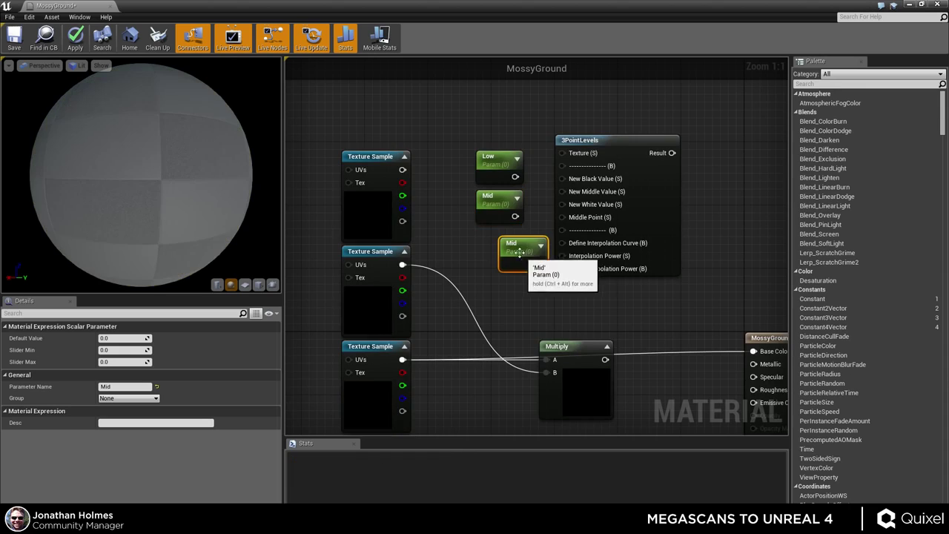
pyautogui.click(123, 387)
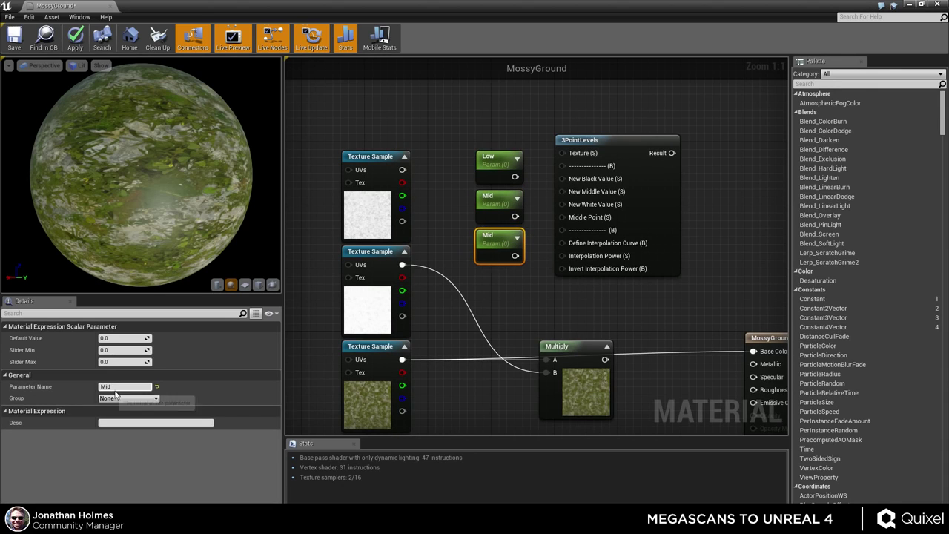
pyautogui.write('H')
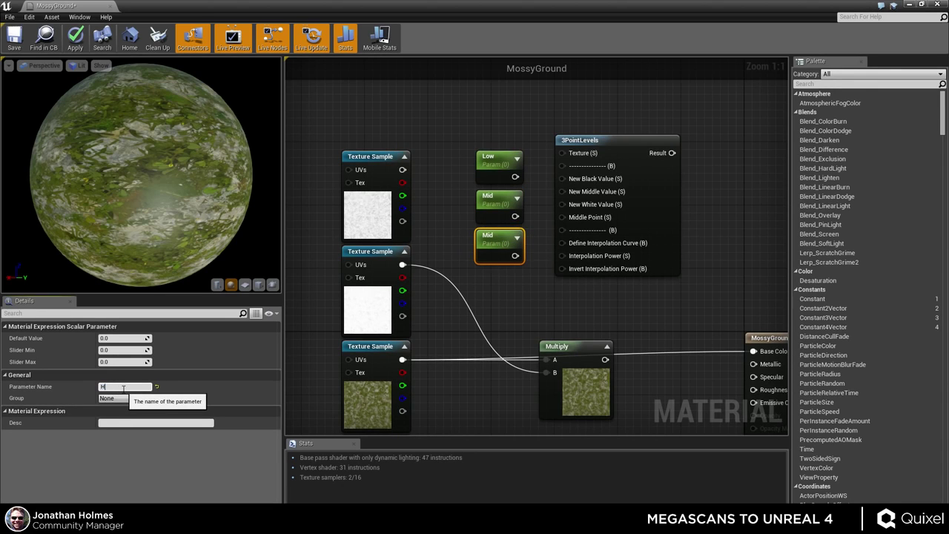
pyautogui.write('igh')
pyautogui.press('Return')
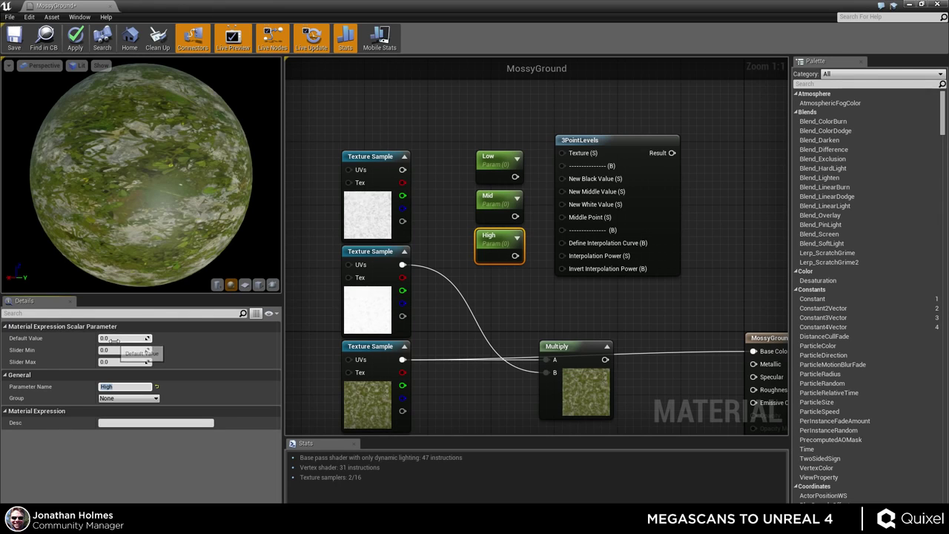
pyautogui.press('Return')
pyautogui.click(493, 202)
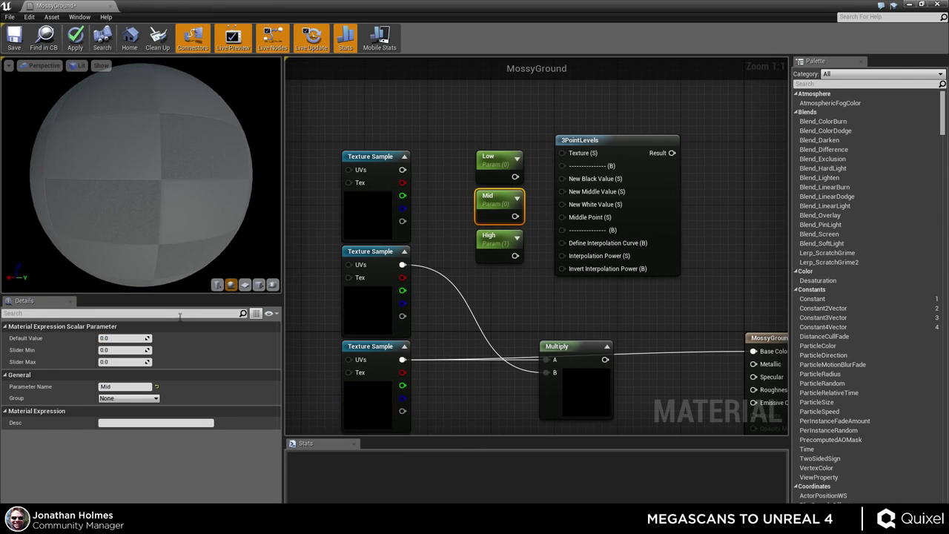
pyautogui.click(127, 338)
pyautogui.write('.5')
pyautogui.press('Return')
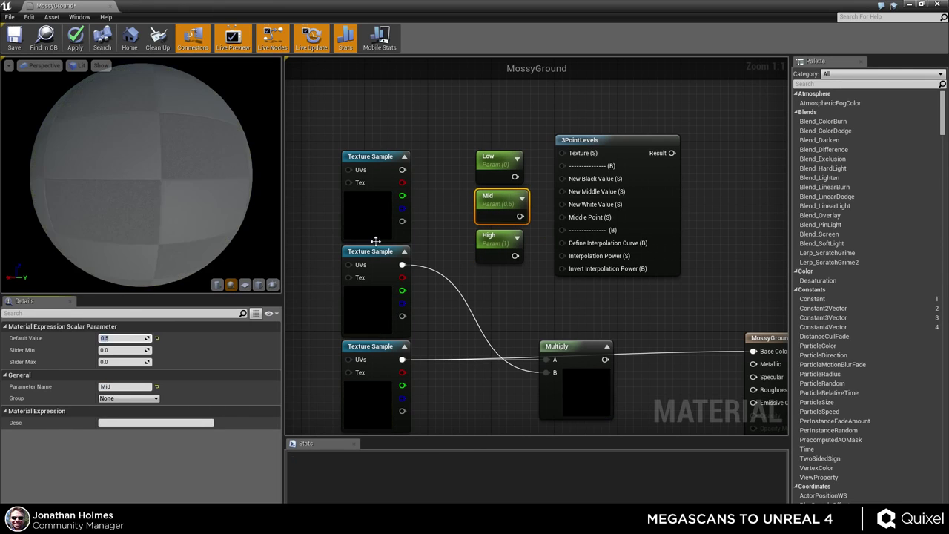
pyautogui.click(494, 168)
# - Wire Low, Mid and High into 3PointLevels' New Black, Middle and White values
pyautogui.moveTo(519, 301); pyautogui.dragTo(481, 337, button='right')
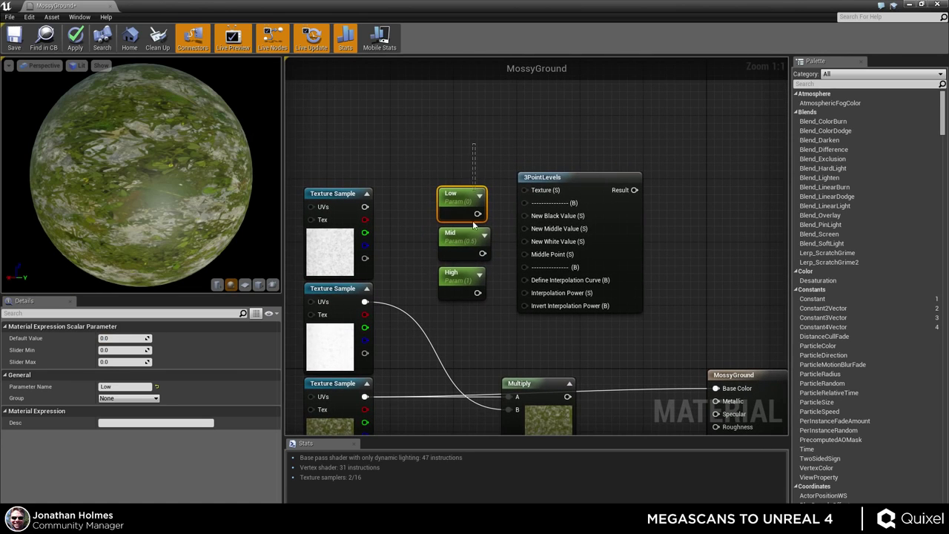
pyautogui.moveTo(584, 177)
pyautogui.mouseDown()
pyautogui.moveTo(596, 182)
pyautogui.moveTo(585, 194)
pyautogui.mouseUp()
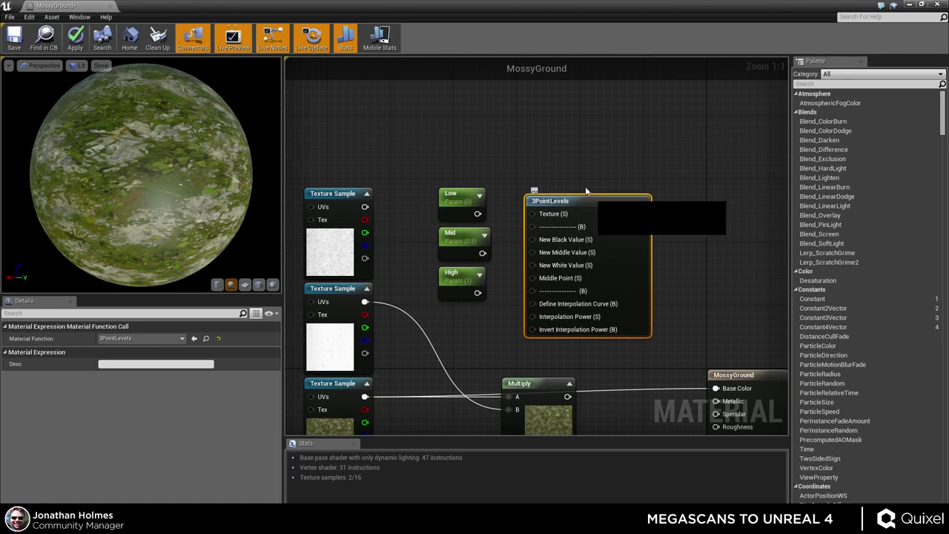
pyautogui.click(585, 190)
pyautogui.moveTo(527, 154); pyautogui.dragTo(496, 149, button='right')
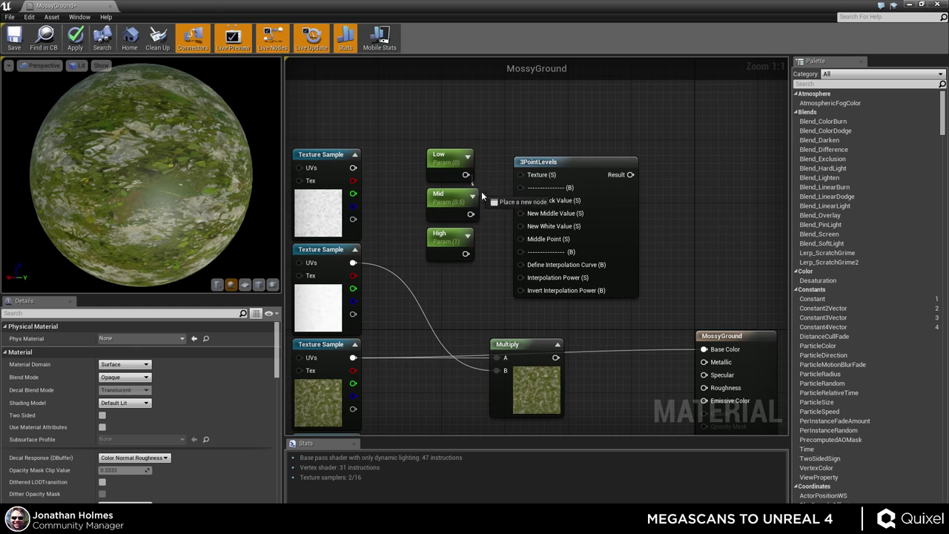
pyautogui.moveTo(524, 207)
pyautogui.mouseDown()
pyautogui.moveTo(498, 222)
pyautogui.moveTo(516, 225)
pyautogui.moveTo(520, 213)
pyautogui.mouseUp()
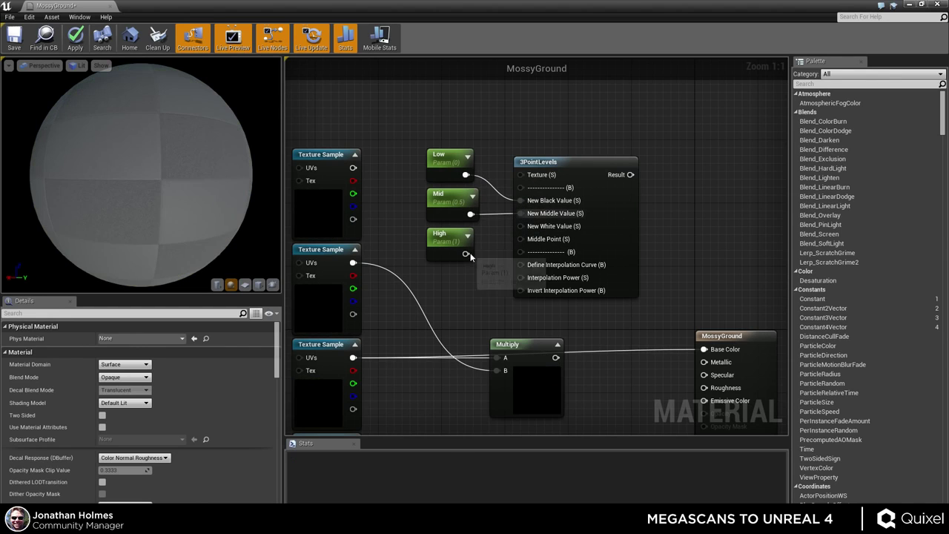
pyautogui.moveTo(465, 253); pyautogui.dragTo(521, 226)
pyautogui.moveTo(499, 287); pyautogui.dragTo(515, 252, button='right')
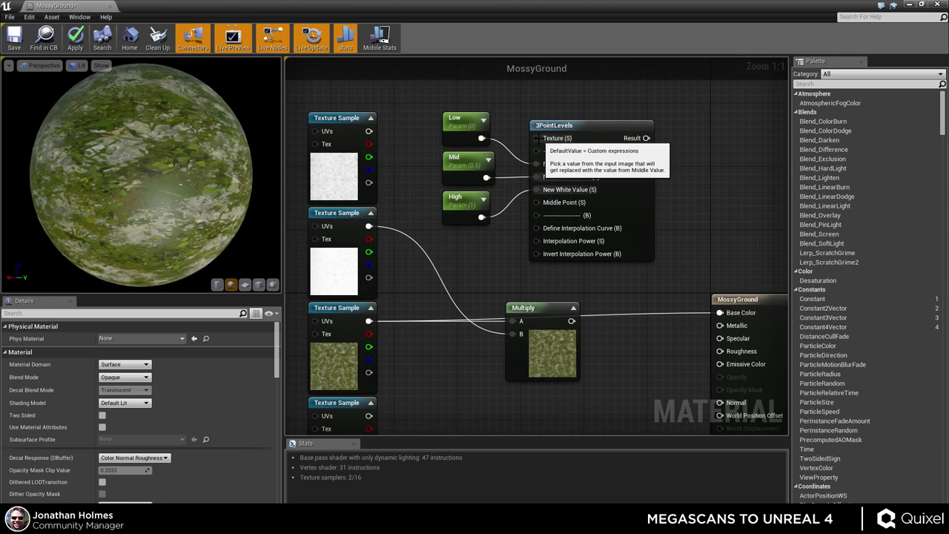
# - Feed a texture sample into 3PointLevels, its Result into Multiply A, Multiply into Base Color, and apply
pyautogui.moveTo(536, 137); pyautogui.dragTo(368, 226)
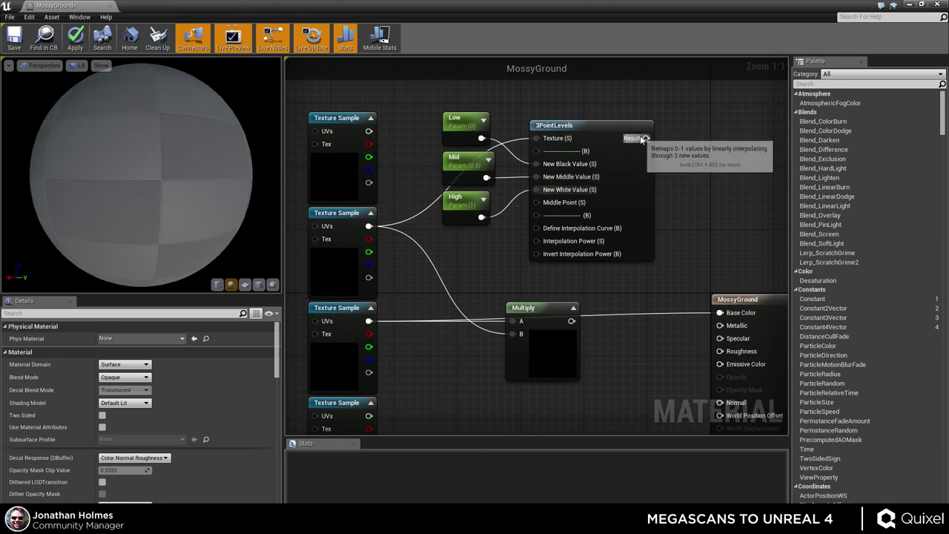
pyautogui.moveTo(646, 138); pyautogui.dragTo(511, 321)
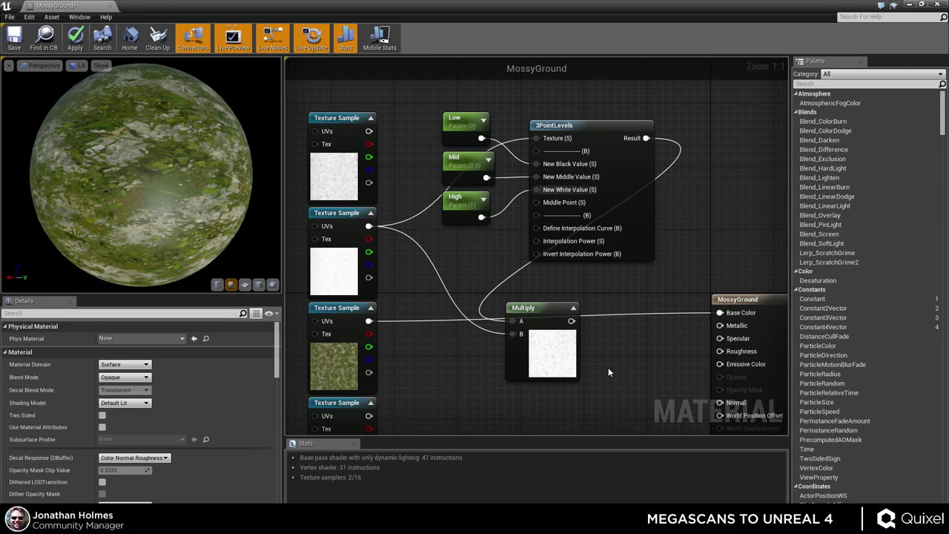
pyautogui.moveTo(608, 367); pyautogui.dragTo(589, 331, button='right')
pyautogui.click(531, 342)
pyautogui.moveTo(530, 340); pyautogui.dragTo(546, 347)
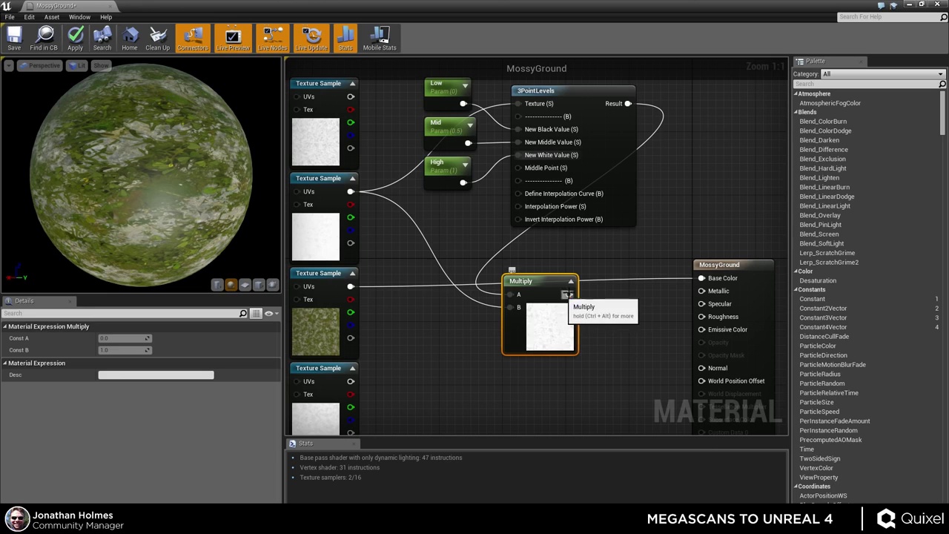
pyautogui.moveTo(568, 293); pyautogui.dragTo(702, 279)
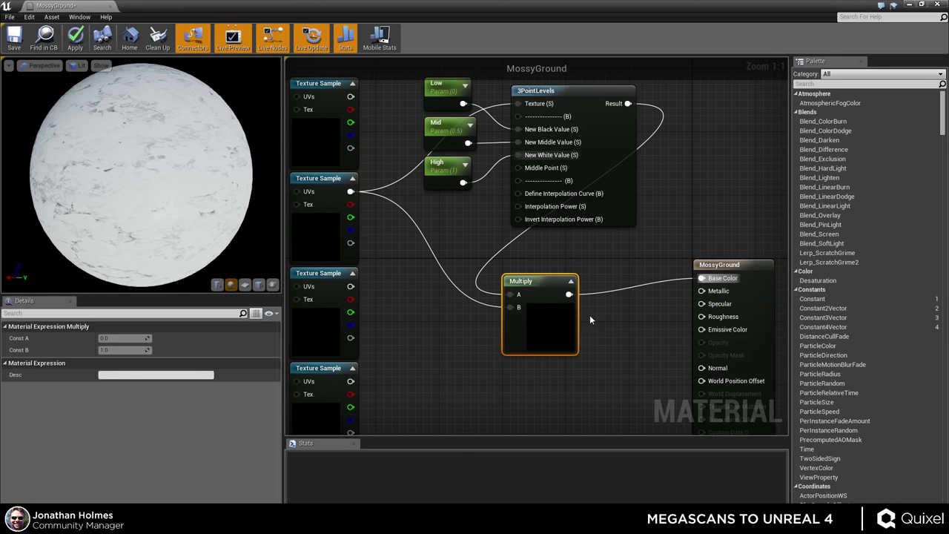
pyautogui.click(76, 39)
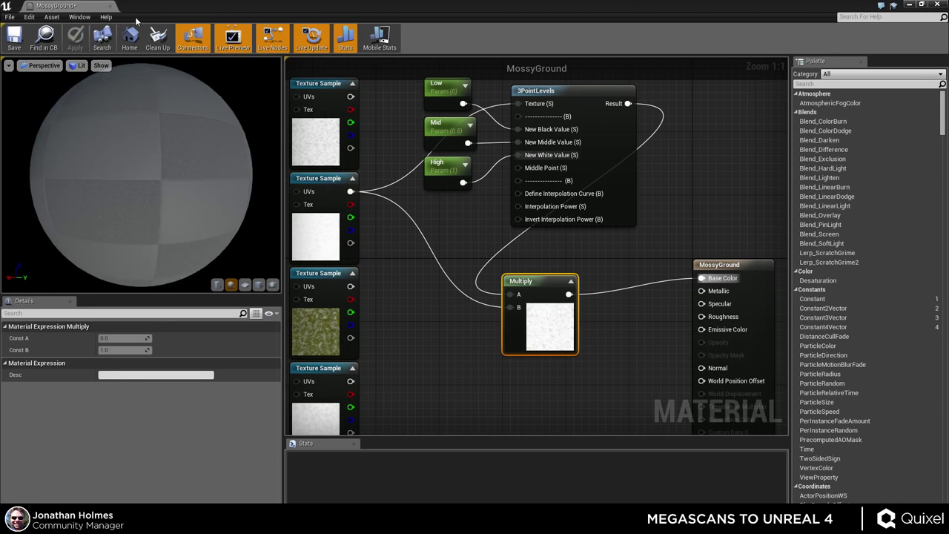
# - Save MossyGround and create a material instance of it named MossyGround2
pyautogui.hotkey('ctrl', 's')
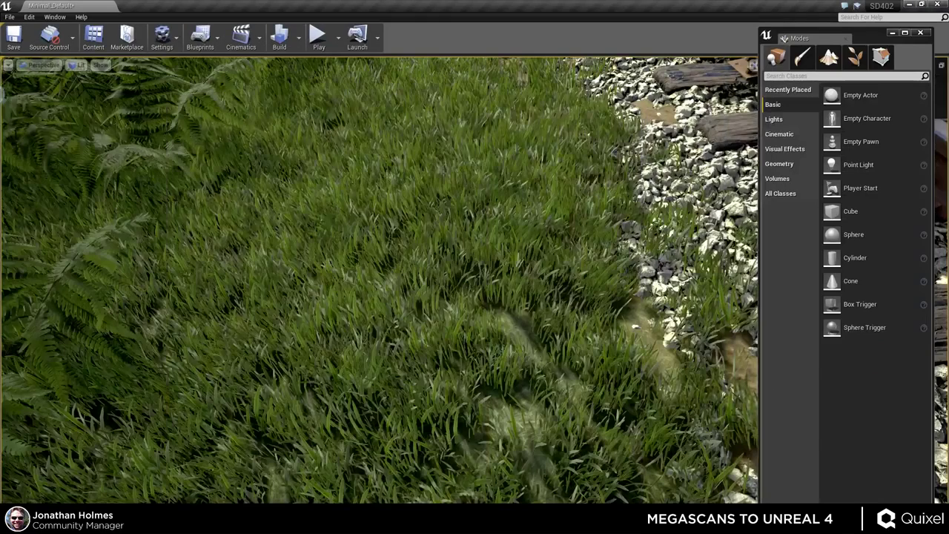
pyautogui.moveTo(421, 237); pyautogui.dragTo(453, 237, button='right')
pyautogui.hotkey('ctrl', 'shift', 'f')
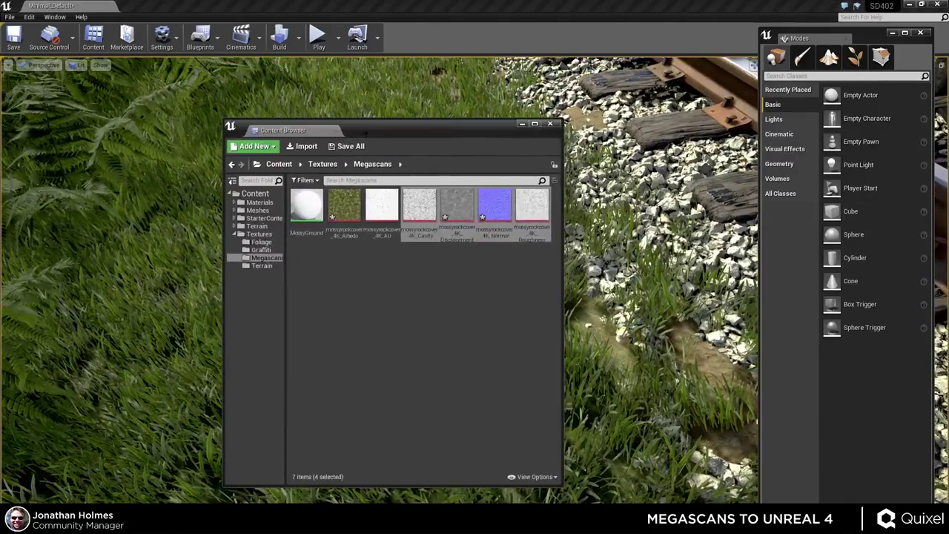
pyautogui.rightClick(303, 206)
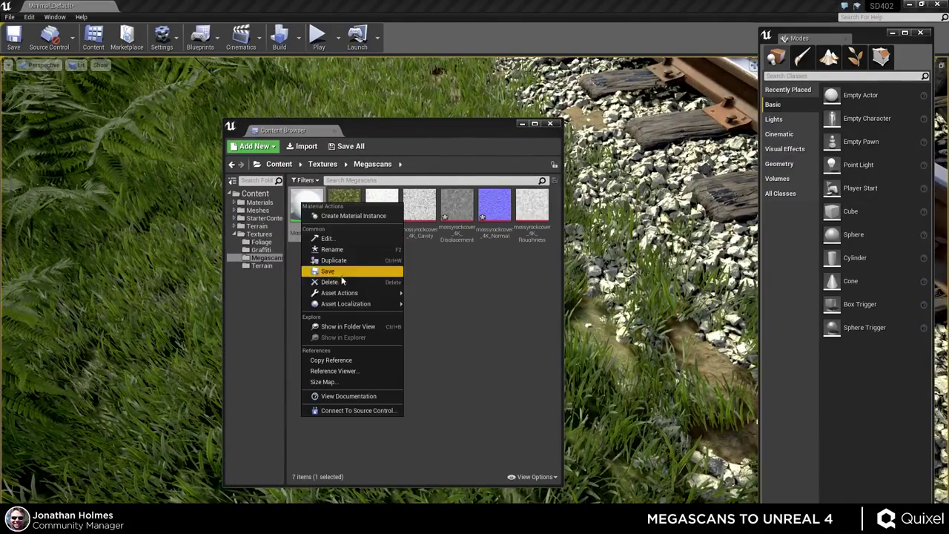
pyautogui.click(353, 216)
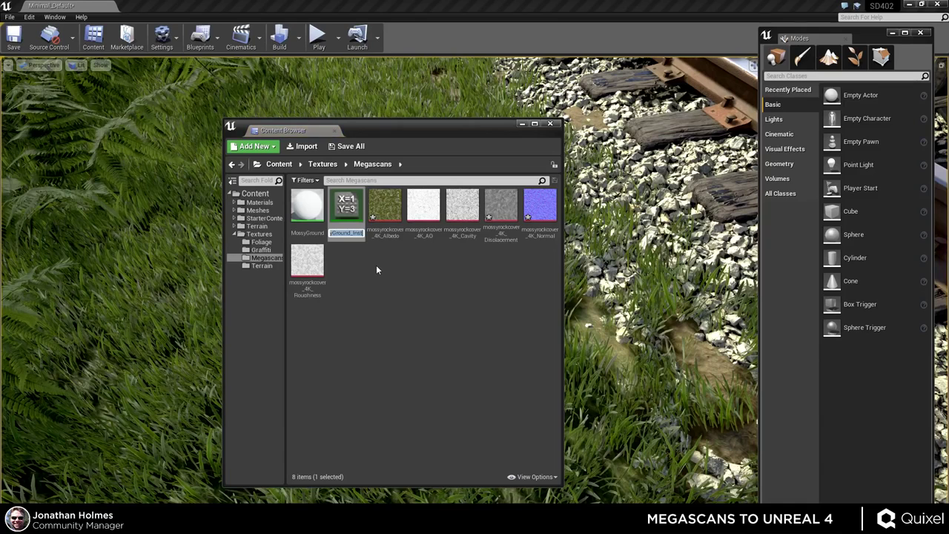
pyautogui.write('Mossy')
pyautogui.write('Ground2')
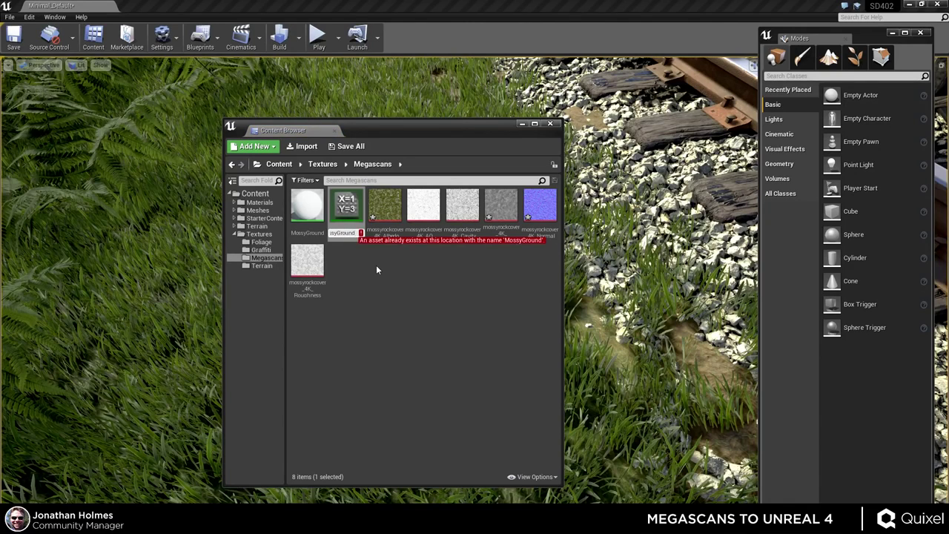
pyautogui.press('Return')
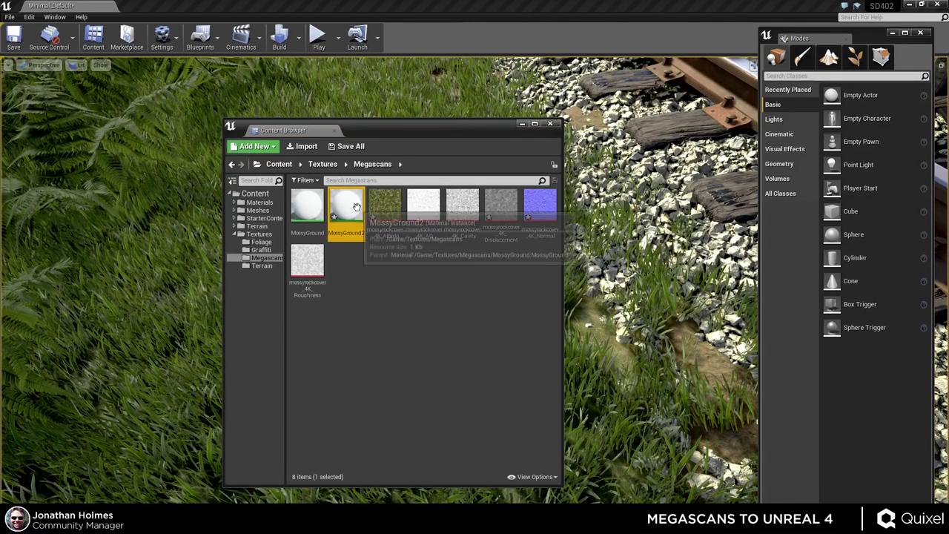
# - Open MossyGround2 and override the High 1.0, Low 0.0 and Mid 0.5 parameters
pyautogui.doubleClick(346, 205)
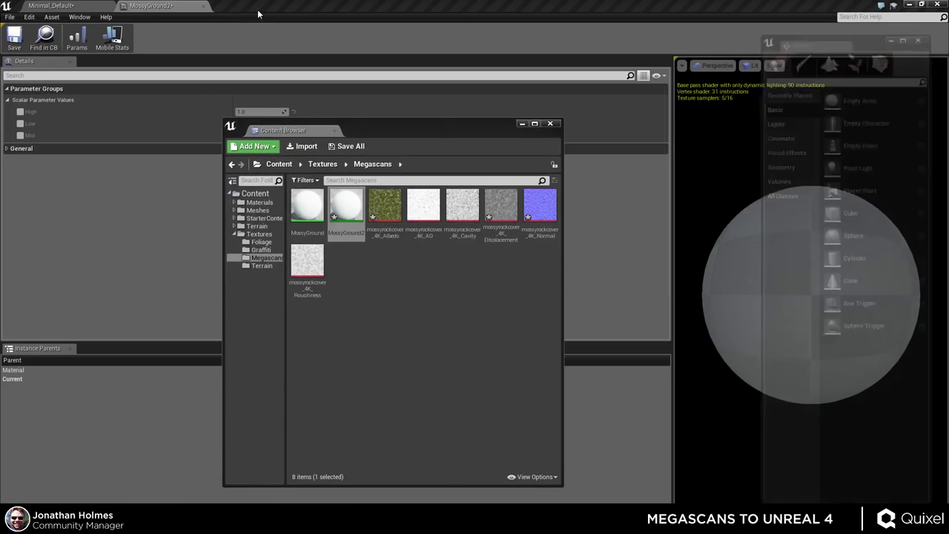
pyautogui.moveTo(479, 131); pyautogui.dragTo(0, 140)
pyautogui.click(127, 116)
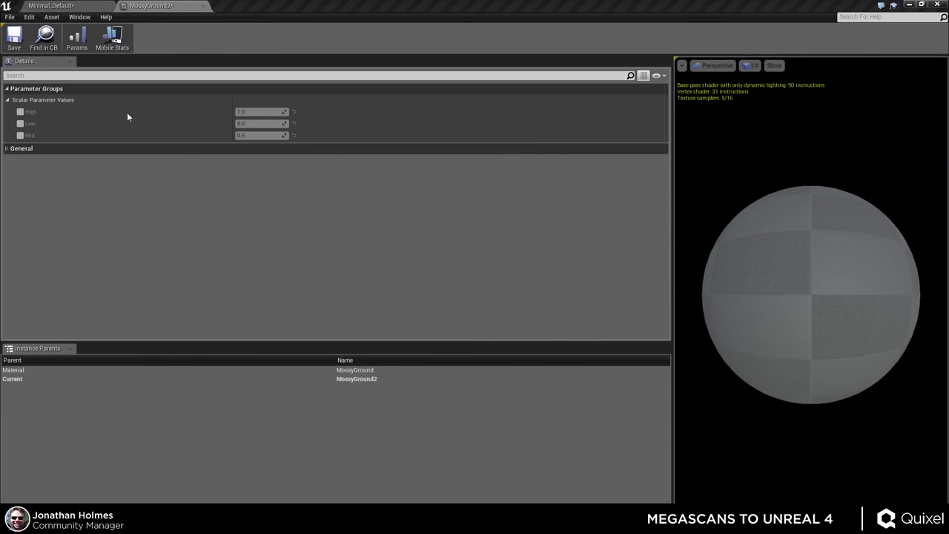
pyautogui.click(20, 136)
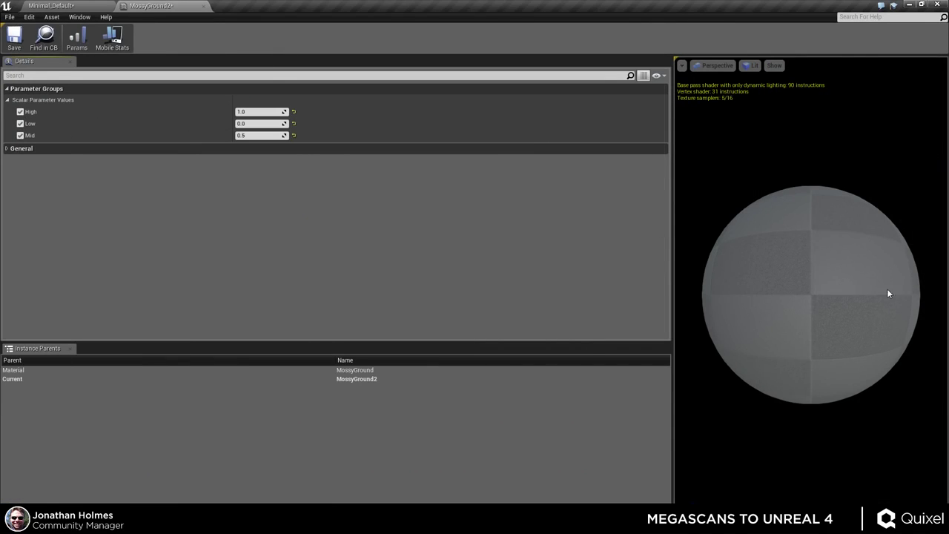
pyautogui.moveTo(887, 288); pyautogui.dragTo(726, 304)
pyautogui.moveTo(257, 9)
pyautogui.mouseDown()
pyautogui.moveTo(364, 338)
pyautogui.moveTo(269, 11)
pyautogui.mouseUp()
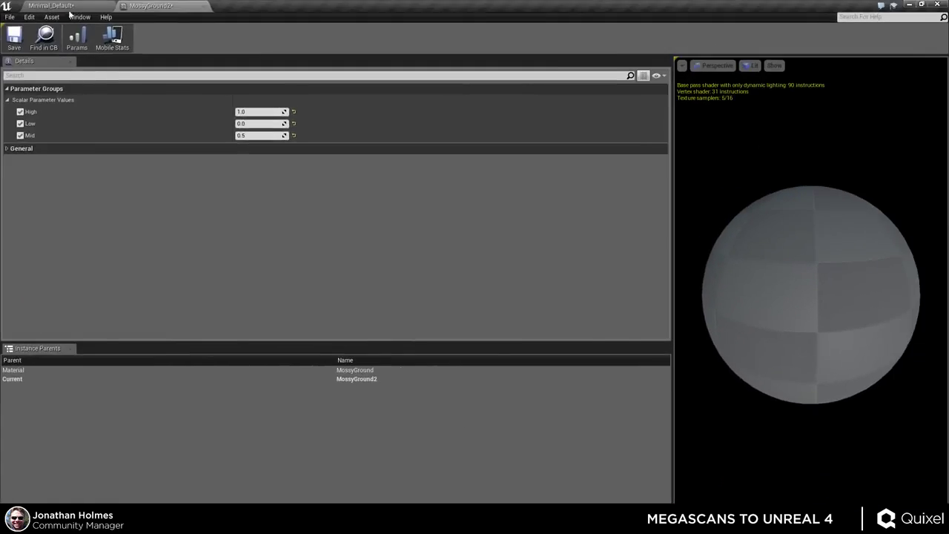
# - Wire the normal map into Normal and the roughness texture into Roughness, then apply and save MossyGround
pyautogui.click(64, 5)
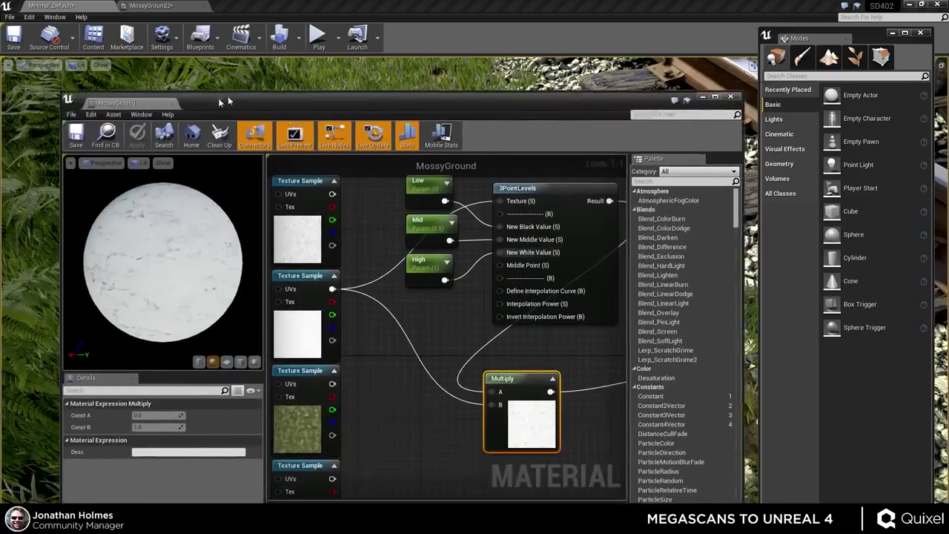
pyautogui.moveTo(100, 96); pyautogui.dragTo(256, 11)
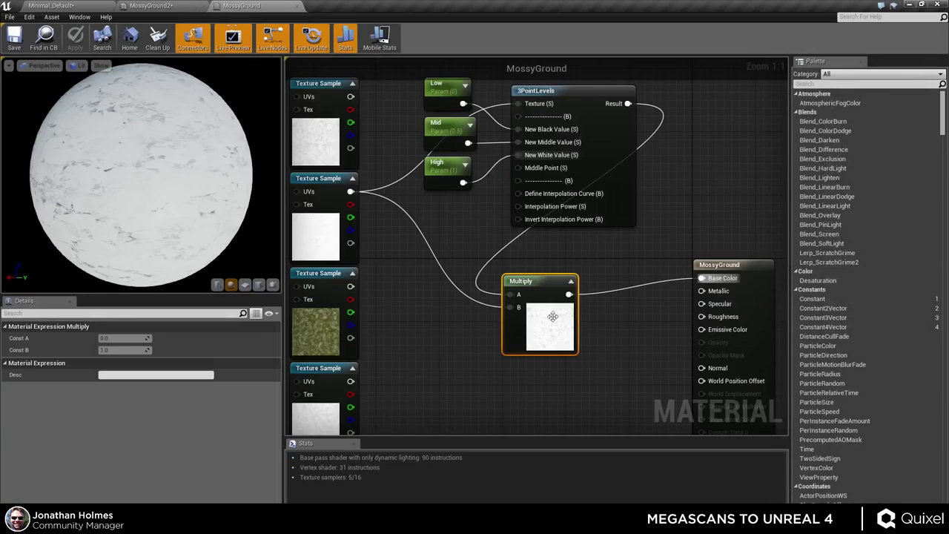
pyautogui.scroll(-2, 436, 252)
pyautogui.moveTo(529, 275); pyautogui.dragTo(575, 195, button='right')
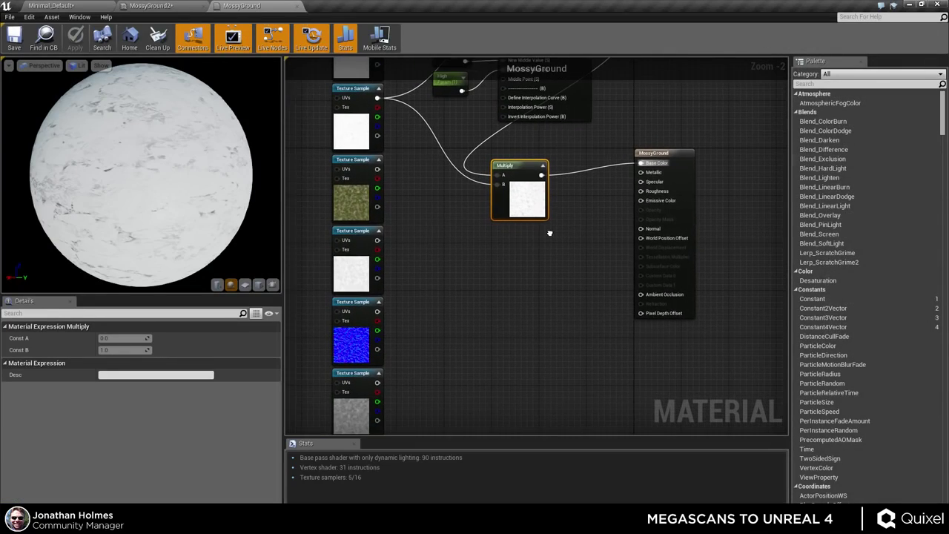
pyautogui.moveTo(377, 310); pyautogui.dragTo(642, 228)
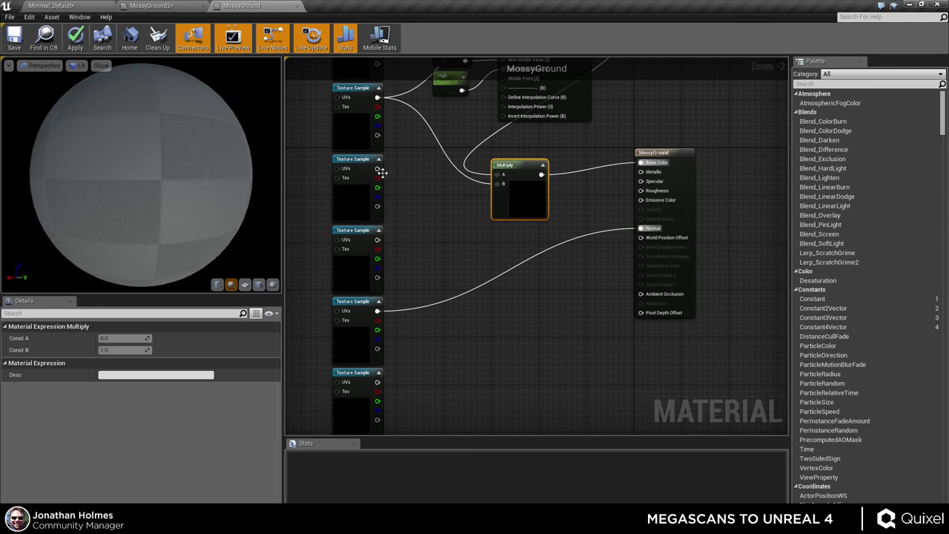
pyautogui.moveTo(376, 239); pyautogui.dragTo(641, 190)
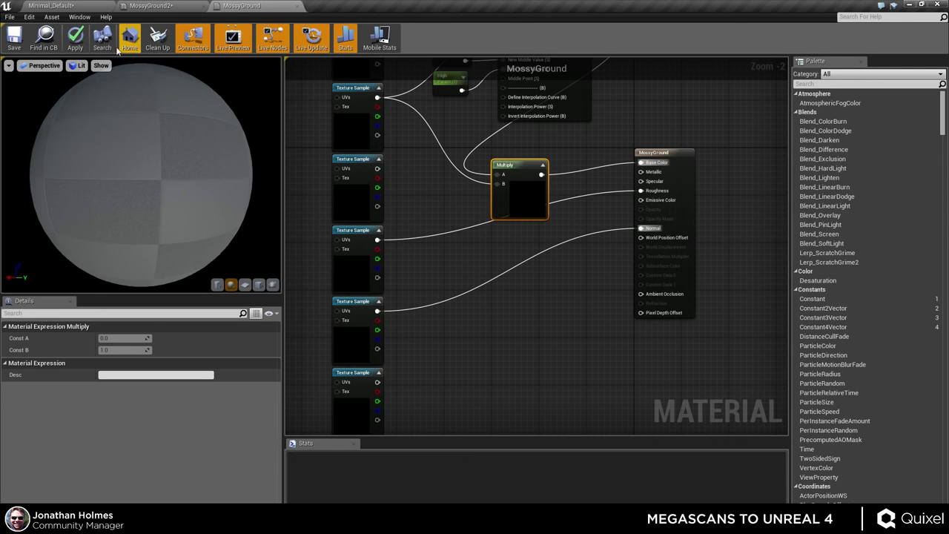
pyautogui.click(78, 37)
pyautogui.hotkey('ctrl', 's')
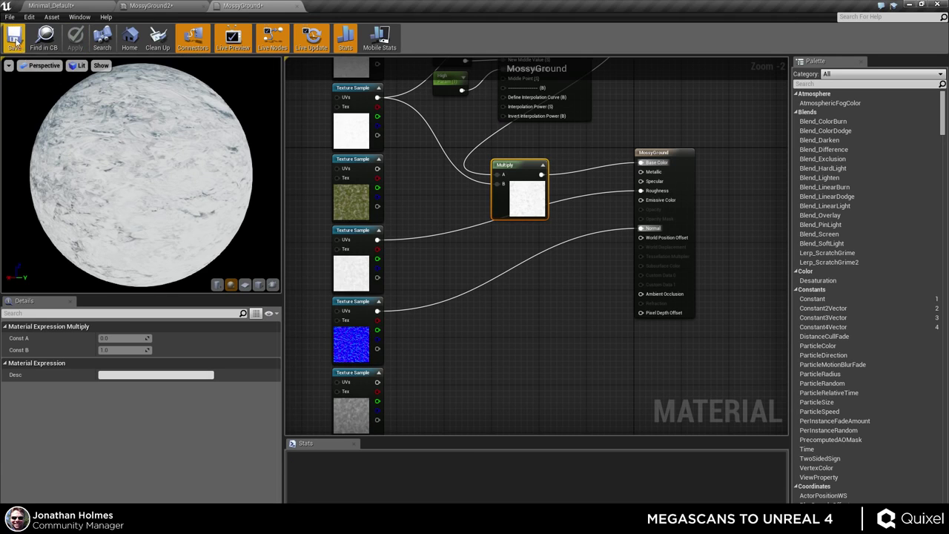
pyautogui.click(152, 5)
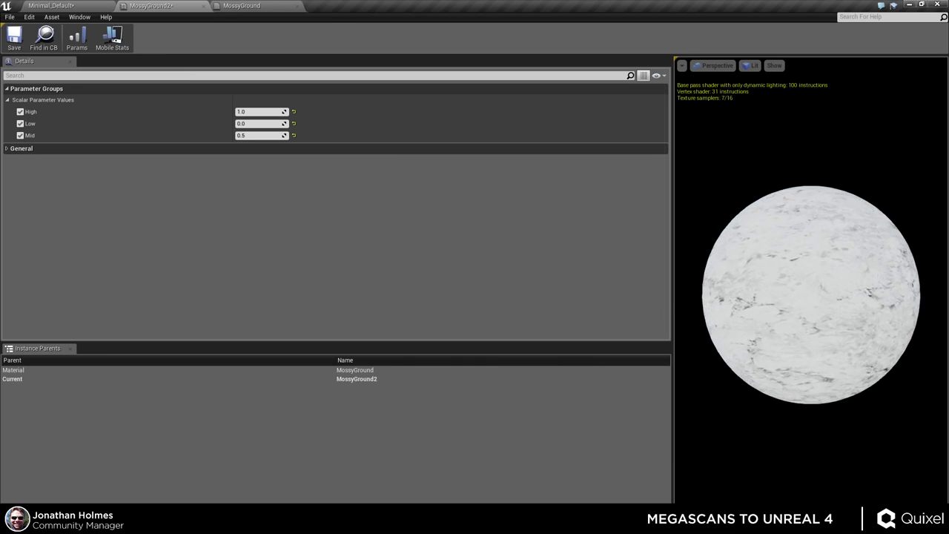
# - Try a High value of 0.1 in MossyGround2 and widen the material preview viewport
pyautogui.moveTo(829, 313)
pyautogui.mouseDown()
pyautogui.moveTo(756, 315)
pyautogui.moveTo(842, 314)
pyautogui.moveTo(786, 315)
pyautogui.moveTo(829, 314)
pyautogui.mouseUp()
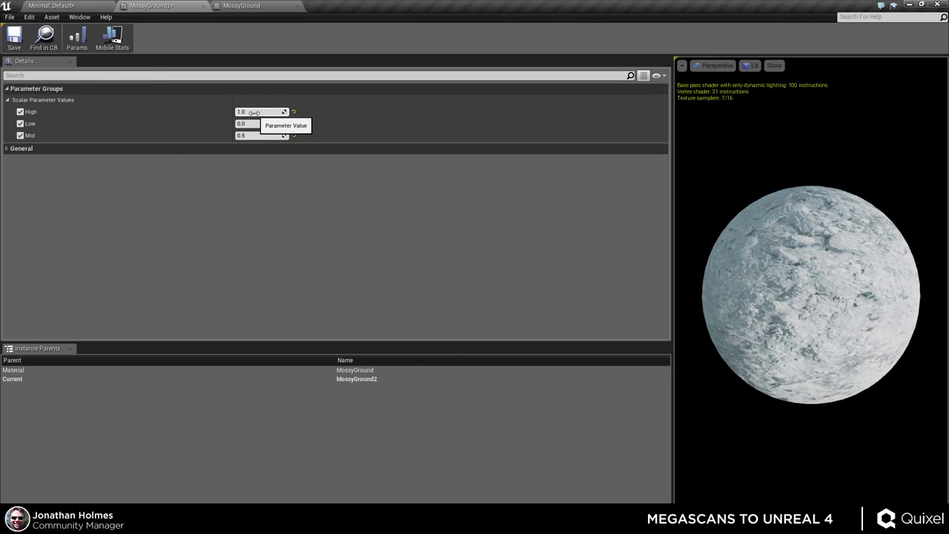
pyautogui.write('0.1')
pyautogui.press('Return')
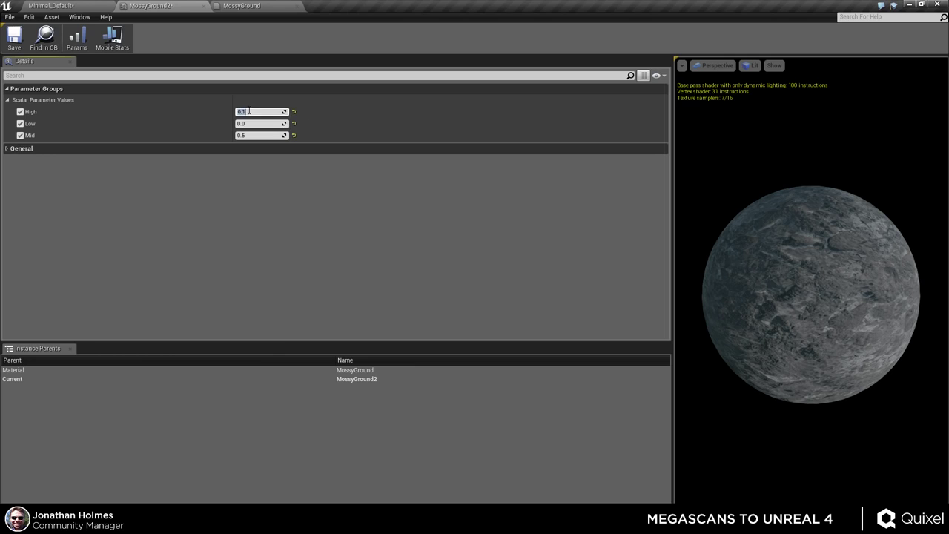
pyautogui.click(250, 135)
pyautogui.write('0')
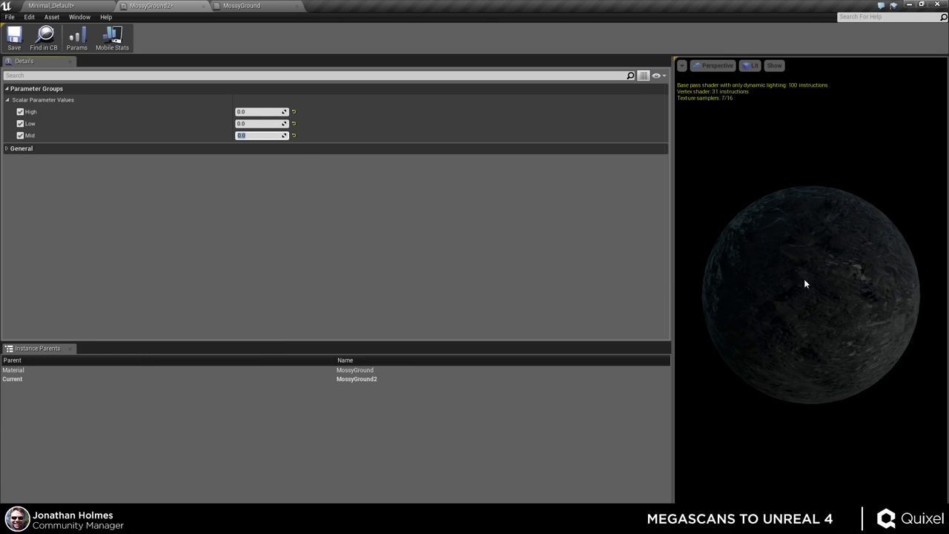
pyautogui.moveTo(805, 282)
pyautogui.mouseDown()
pyautogui.moveTo(741, 286)
pyautogui.moveTo(811, 283)
pyautogui.mouseUp()
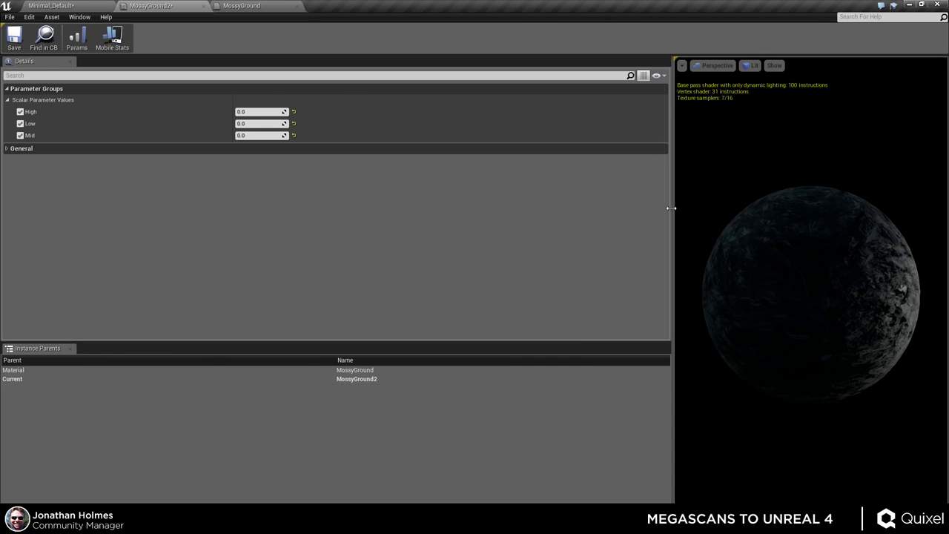
pyautogui.moveTo(671, 207); pyautogui.dragTo(267, 202)
pyautogui.moveTo(648, 278); pyautogui.dragTo(593, 304)
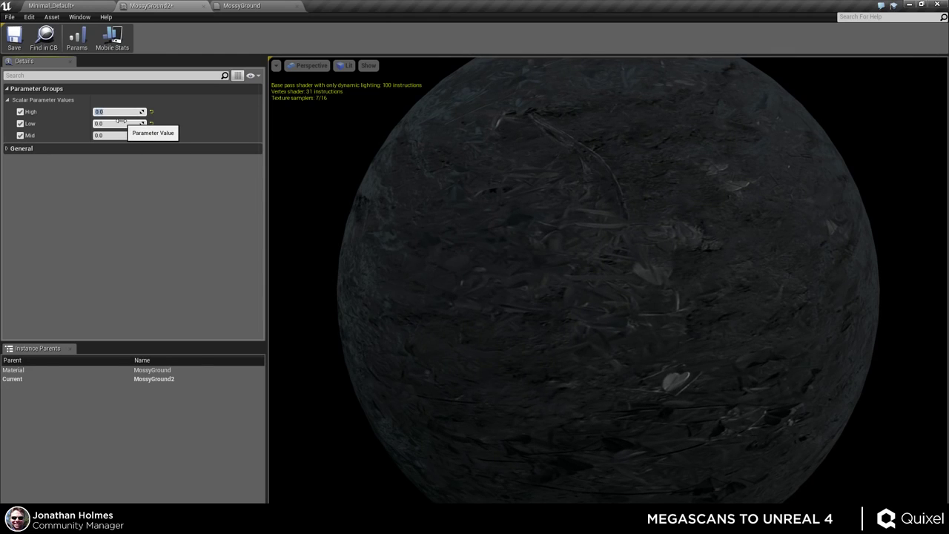
pyautogui.press('Return')
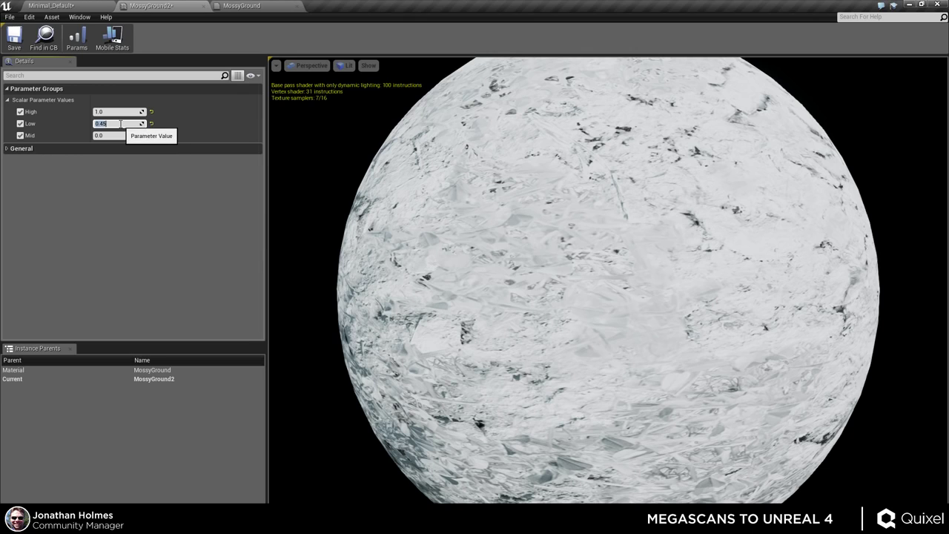
# - Set the Mid parameter to 1.0 and the High parameter to 2.0
pyautogui.click(122, 135)
pyautogui.write('1')
pyautogui.press('Return')
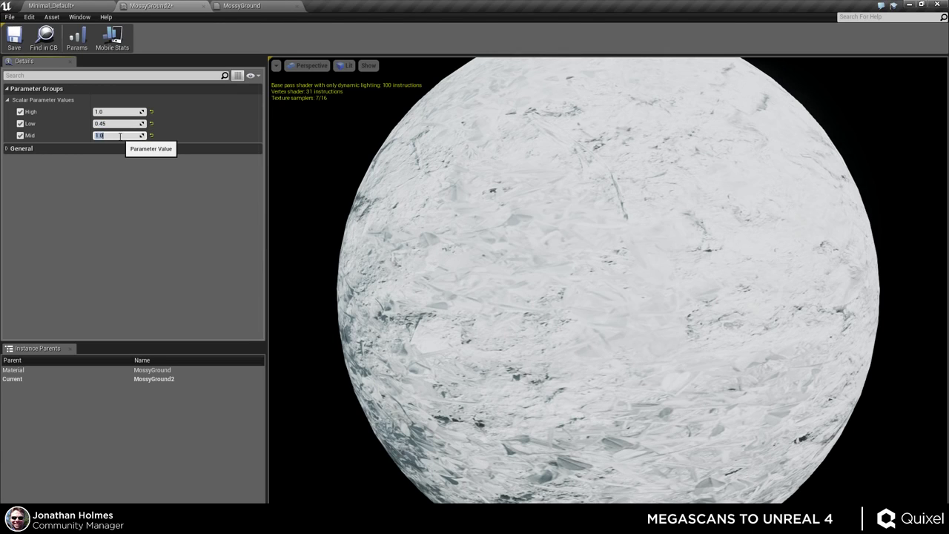
pyautogui.click(114, 112)
pyautogui.write('2')
pyautogui.press('Return')
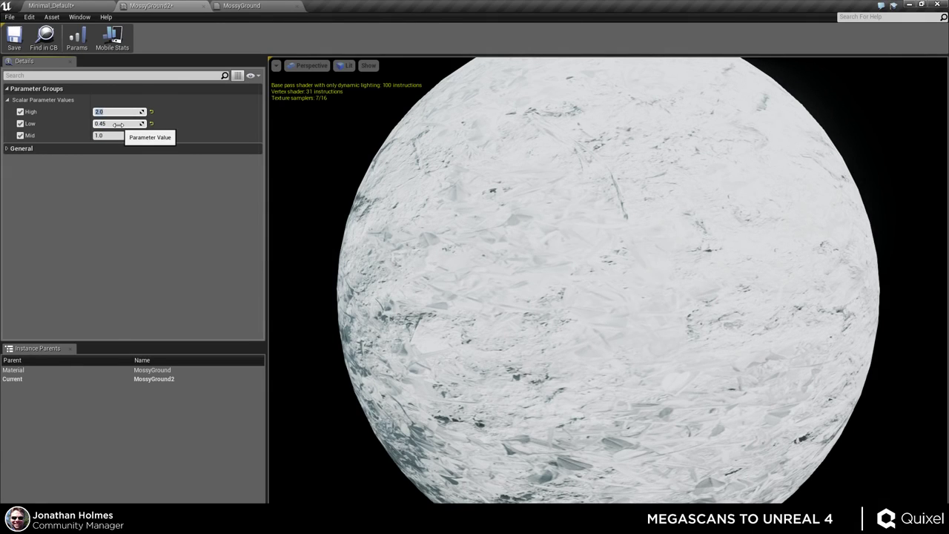
pyautogui.click(245, 8)
# - Delete the Low, Mid and High parameters and the 3PointLevels node from MossyGround
pyautogui.moveTo(540, 71); pyautogui.dragTo(567, 224, button='right')
pyautogui.click(568, 224)
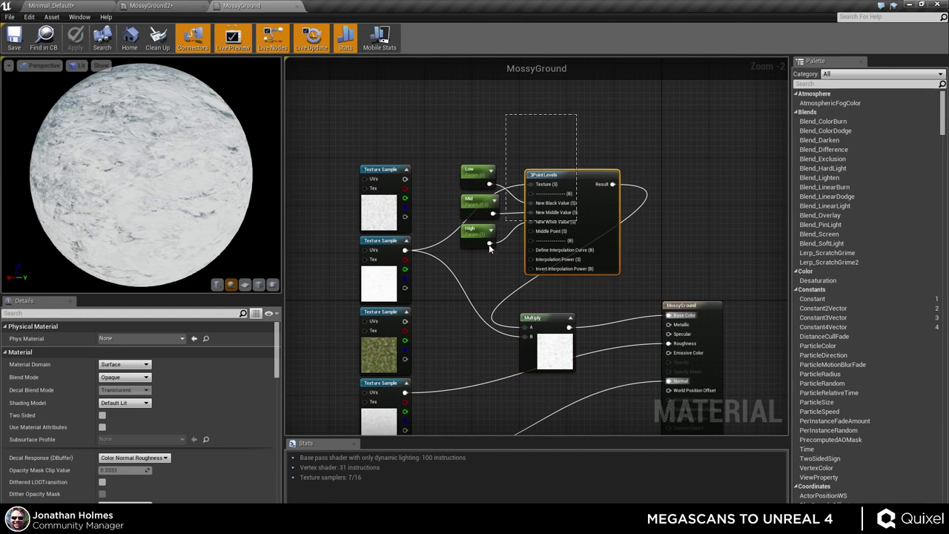
pyautogui.moveTo(507, 113); pyautogui.dragTo(452, 252)
pyautogui.press('Delete')
pyautogui.click(540, 201)
pyautogui.press('Delete')
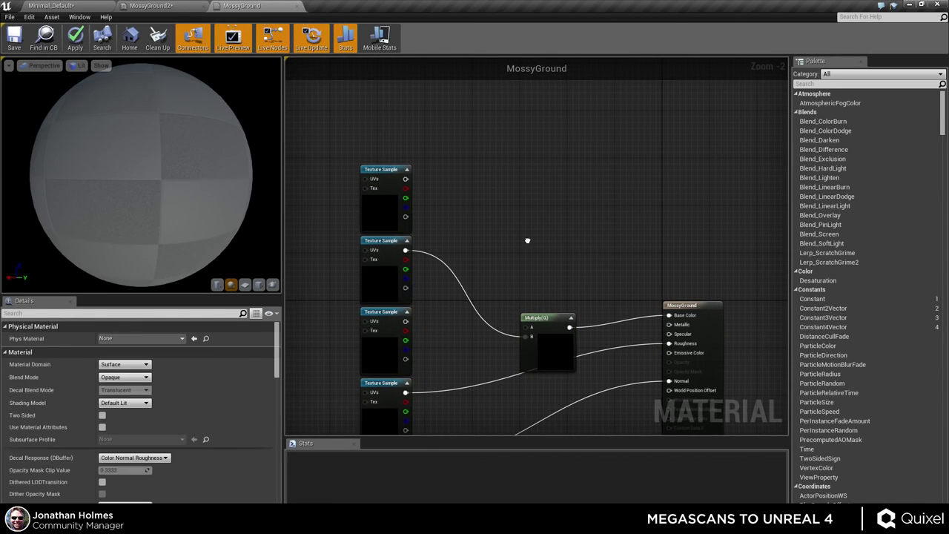
pyautogui.scroll(1, 525, 142)
pyautogui.moveTo(525, 142); pyautogui.dragTo(533, 180, button='right')
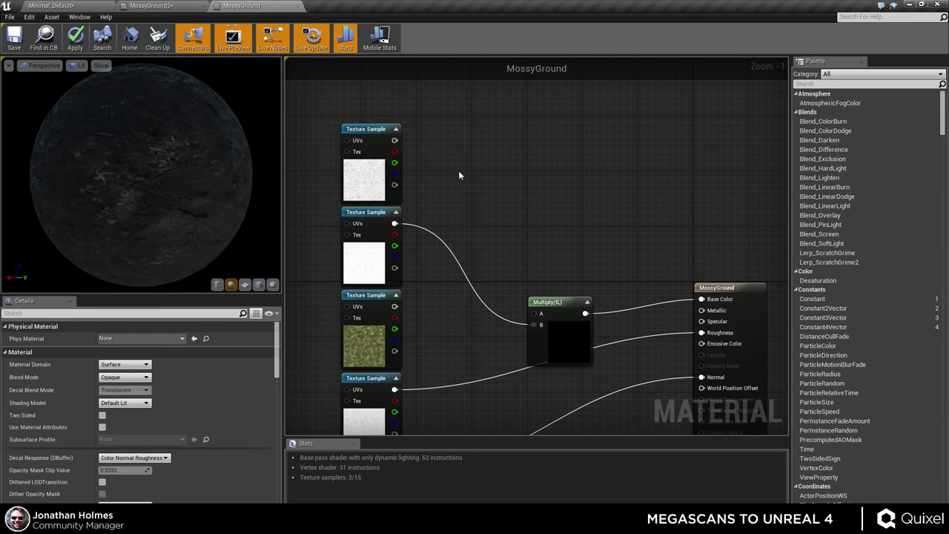
# - Add a Constant wired into a new Multiply's A input and convert it to a scalar parameter
pyautogui.click(459, 175)
pyautogui.click(506, 187)
pyautogui.moveTo(512, 201); pyautogui.dragTo(470, 186)
pyautogui.rightClick(467, 175)
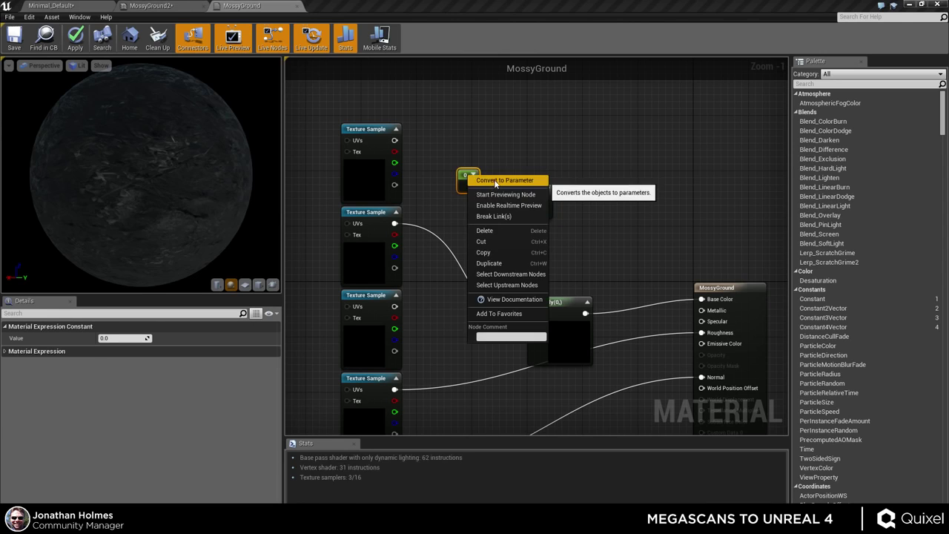
pyautogui.click(489, 180)
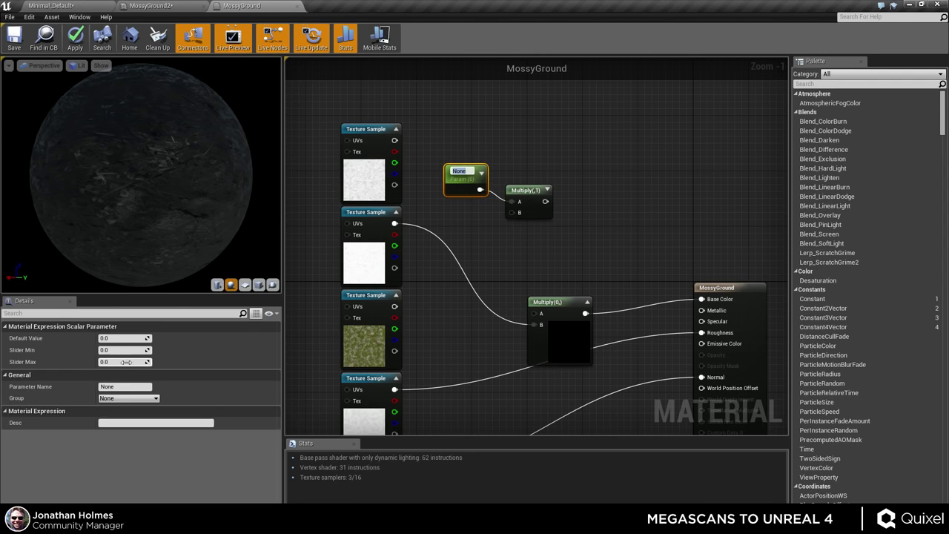
# - Name the new scalar parameter 'Strength'
pyautogui.click(112, 388)
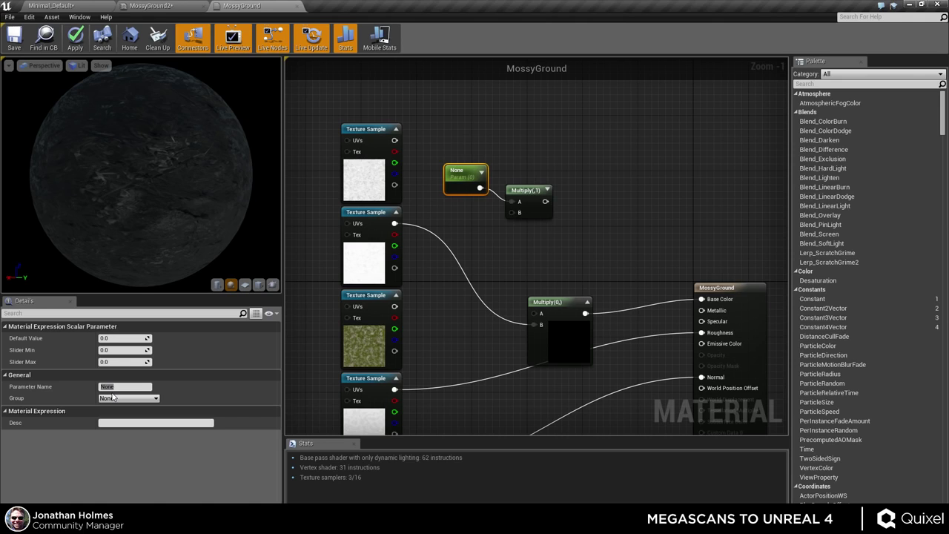
pyautogui.hotkey('ctrl', 'v')
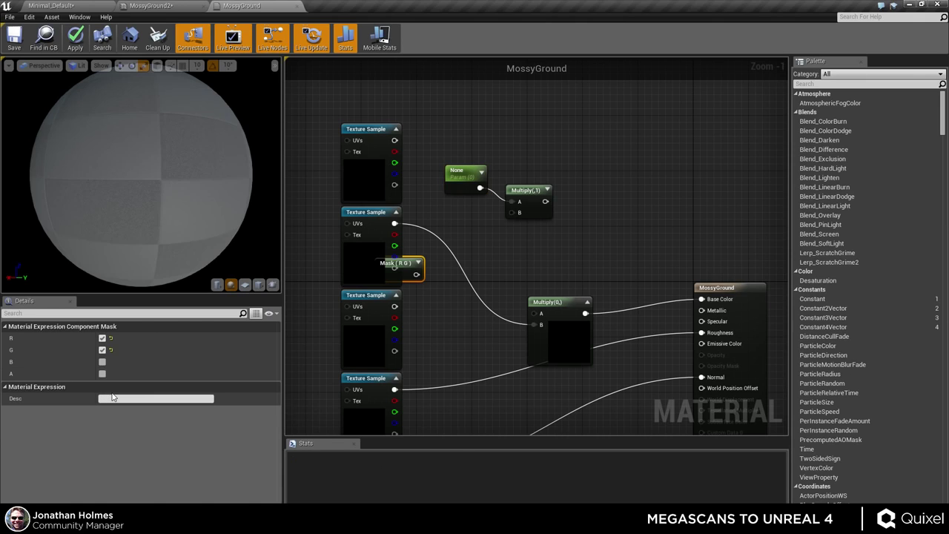
pyautogui.click(458, 184)
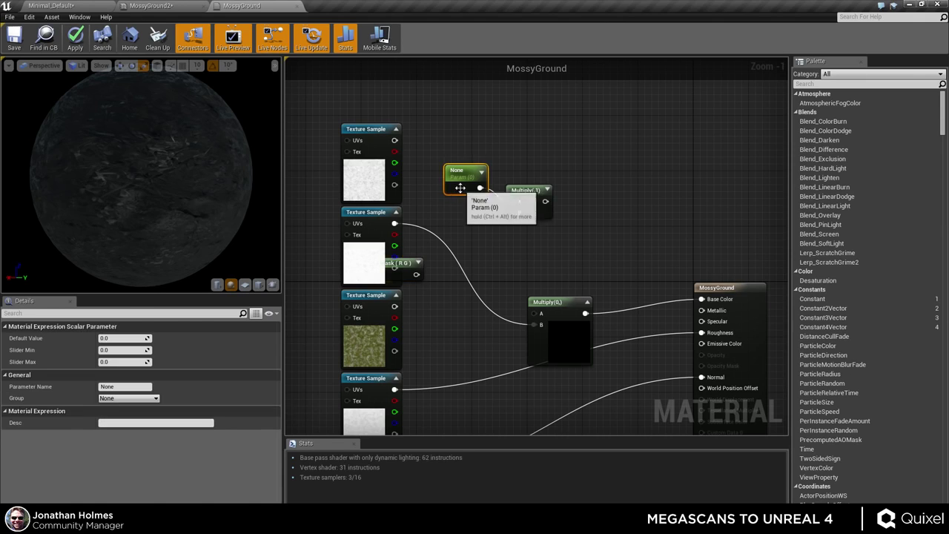
pyautogui.click(129, 387)
pyautogui.write('Strength')
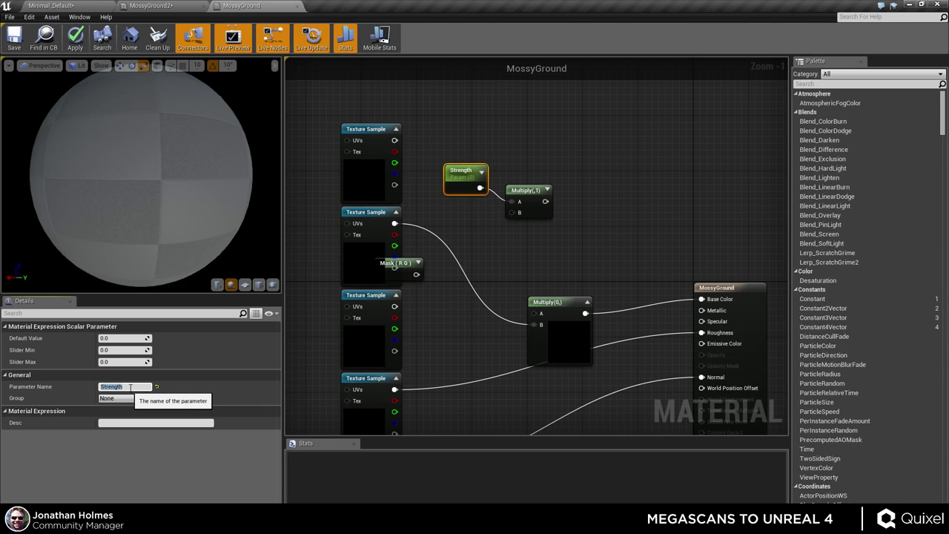
pyautogui.press('Return')
# - Remove the stray Mask (R G) node, multiply Strength with the texture sample into the main Multiply, and apply
pyautogui.click(415, 259)
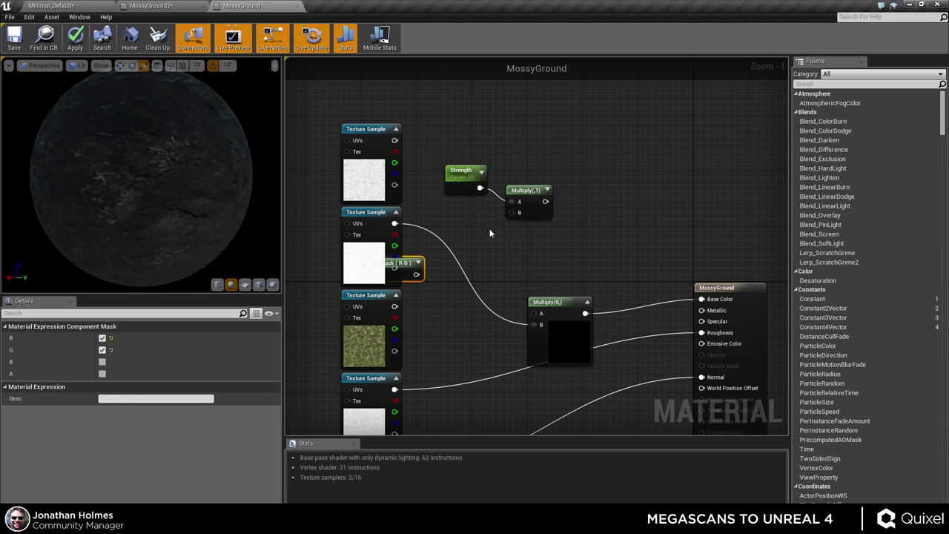
pyautogui.press('Delete')
pyautogui.moveTo(512, 212); pyautogui.dragTo(394, 224)
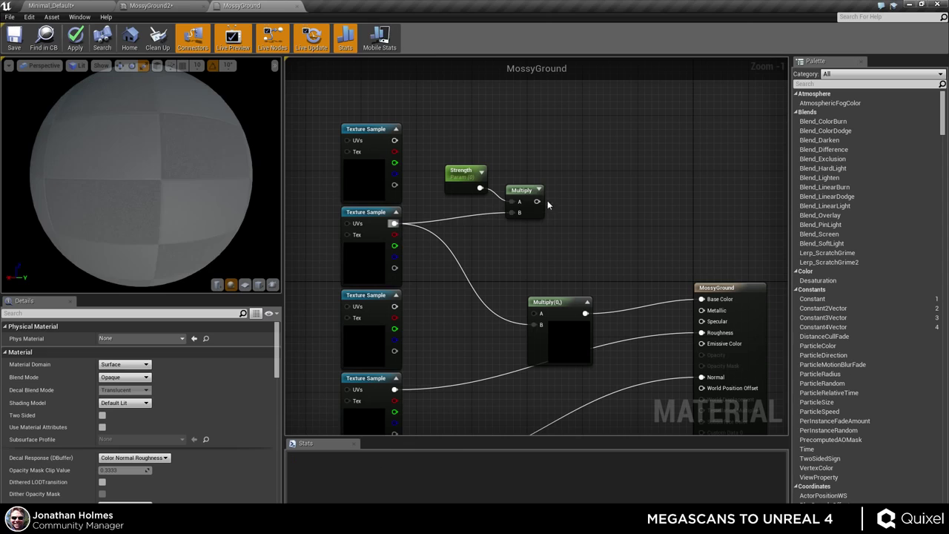
pyautogui.moveTo(537, 201); pyautogui.dragTo(536, 318)
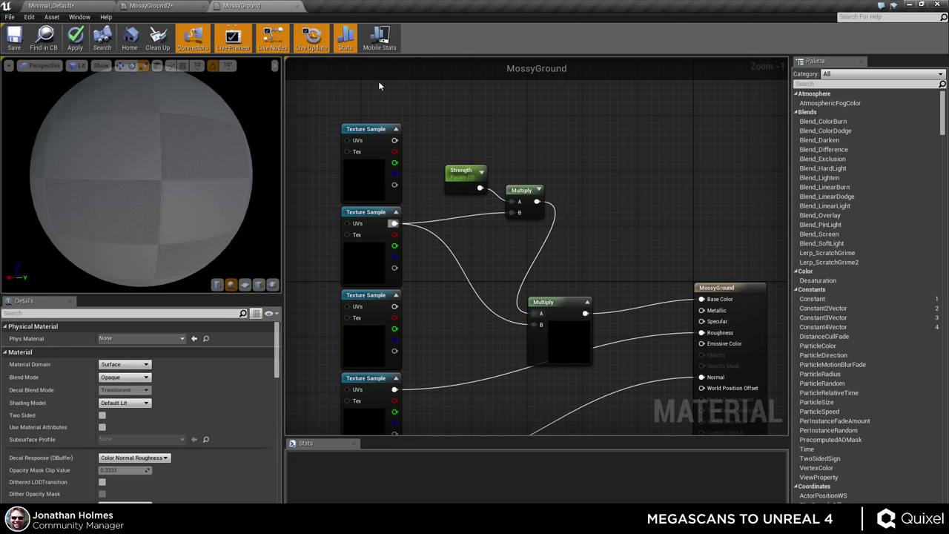
pyautogui.click(74, 37)
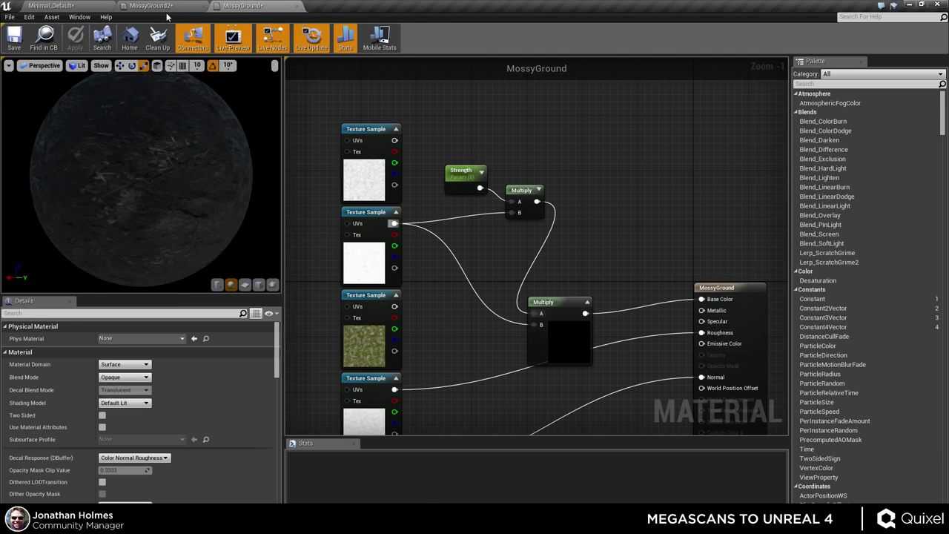
# - Raise MossyGround2's Strength to about 0.486 to brighten the sphere
pyautogui.click(159, 6)
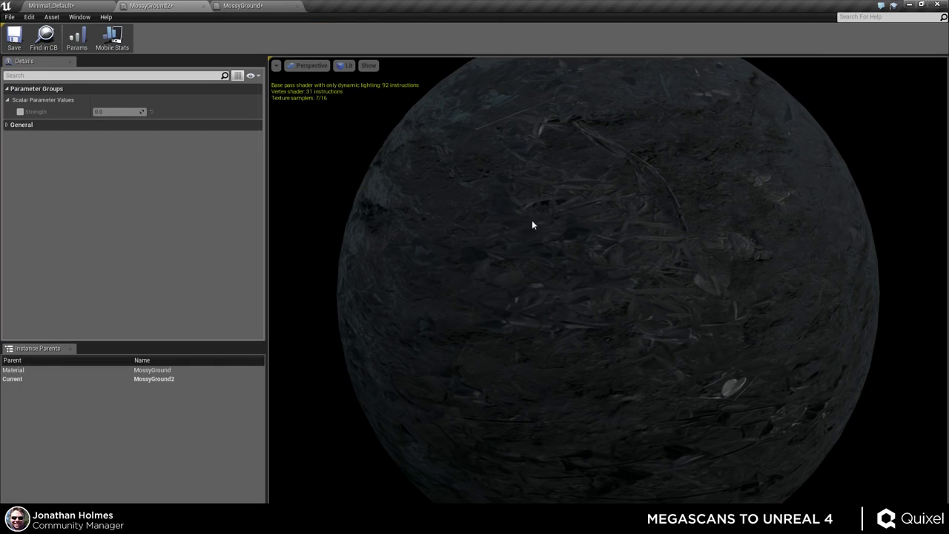
pyautogui.moveTo(111, 111); pyautogui.dragTo(134, 111)
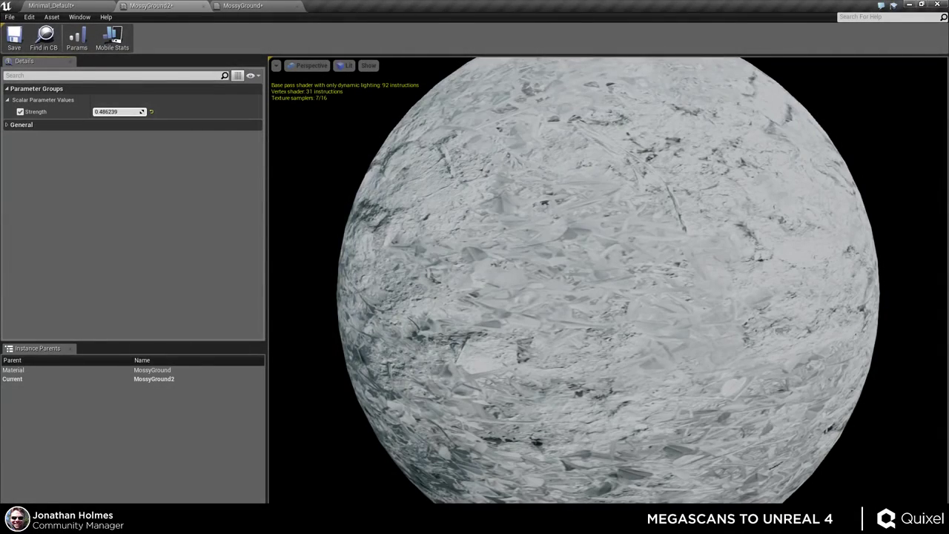
pyautogui.click(238, 8)
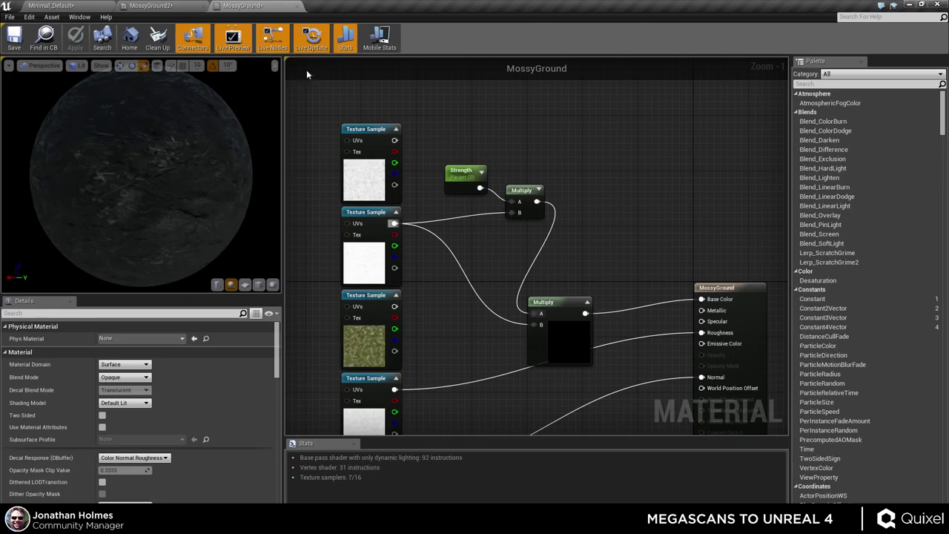
# - Wire the moss texture into main Multiply A and the Strength multiply into B, then apply
pyautogui.click(364, 257)
pyautogui.moveTo(450, 325); pyautogui.dragTo(434, 283, button='right')
pyautogui.click(518, 305)
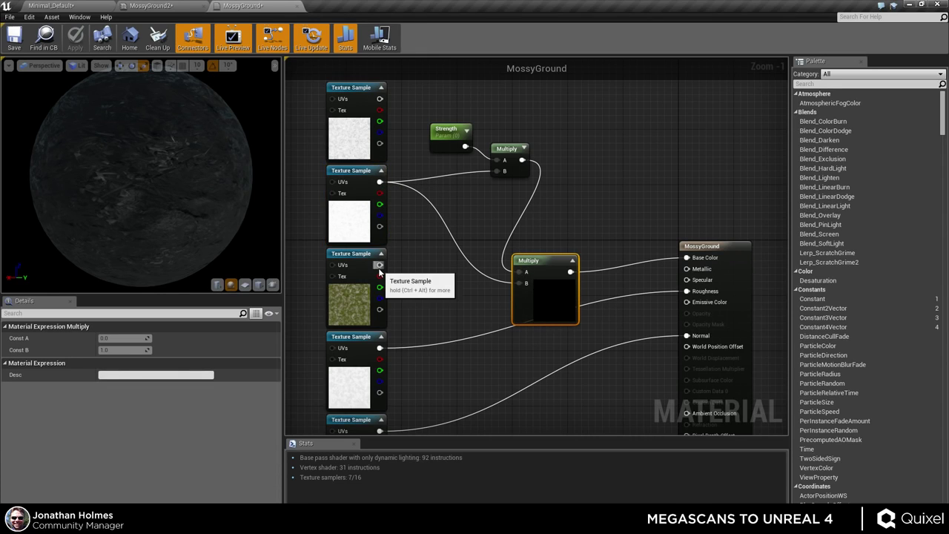
pyautogui.moveTo(379, 267); pyautogui.dragTo(522, 273)
pyautogui.moveTo(521, 159); pyautogui.dragTo(521, 283)
pyautogui.click(74, 41)
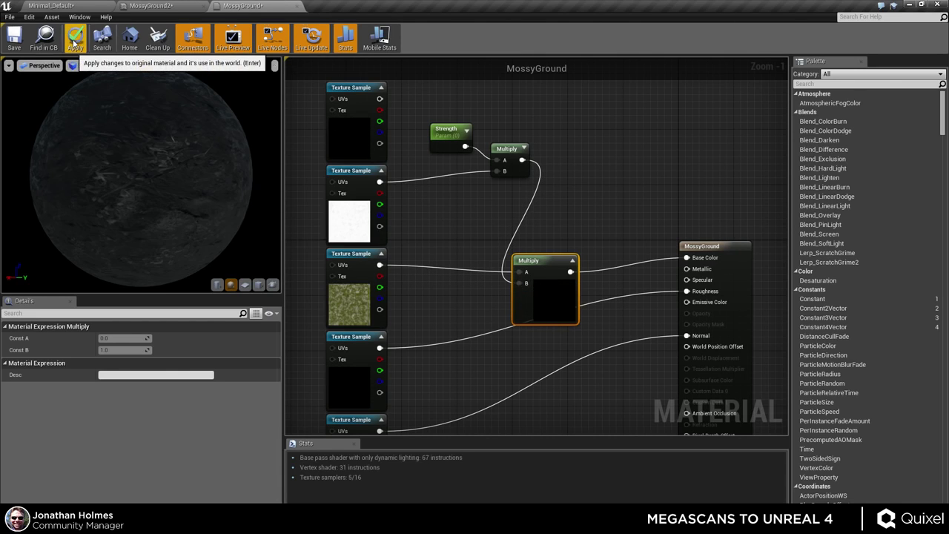
pyautogui.click(174, 11)
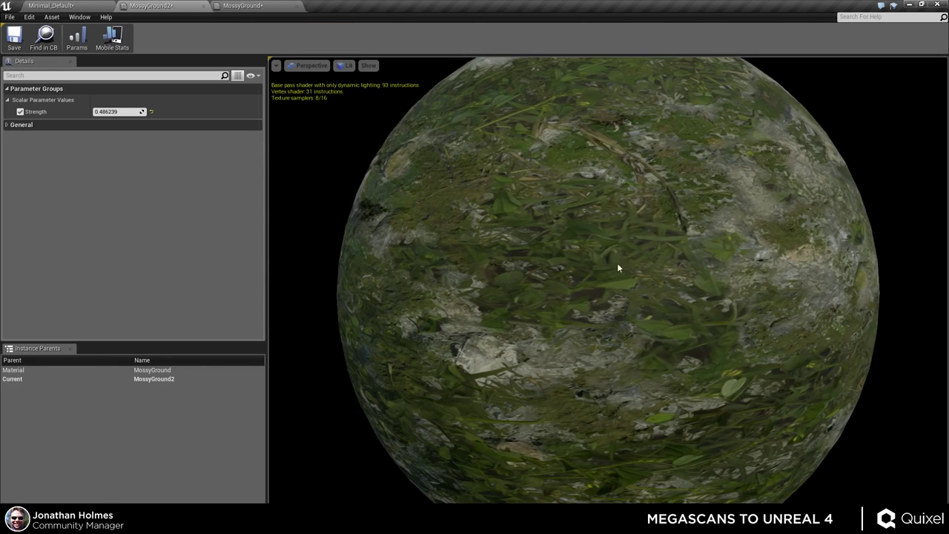
# - Set MossyGround2's Strength override back to 1.0, then go back to the MossyGround graph
pyautogui.moveTo(111, 110); pyautogui.dragTo(137, 111)
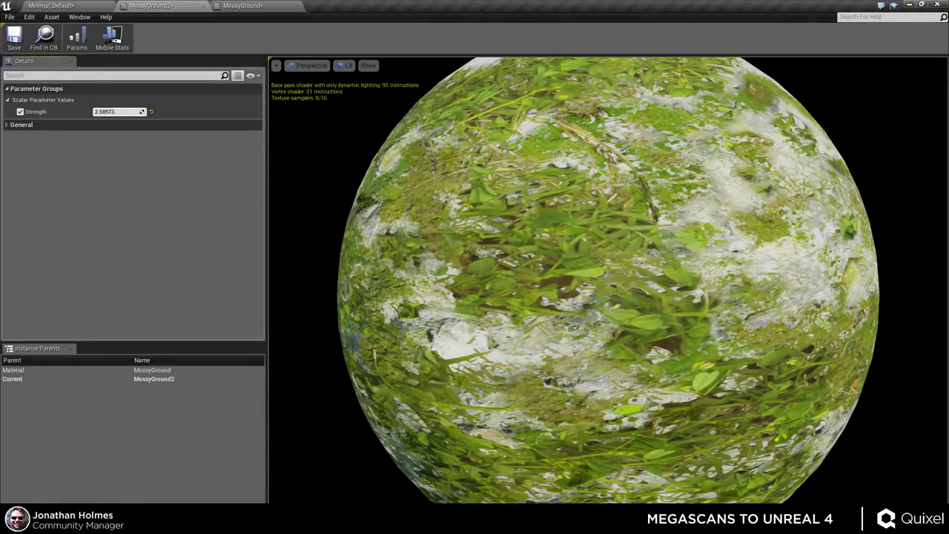
pyautogui.press('Return')
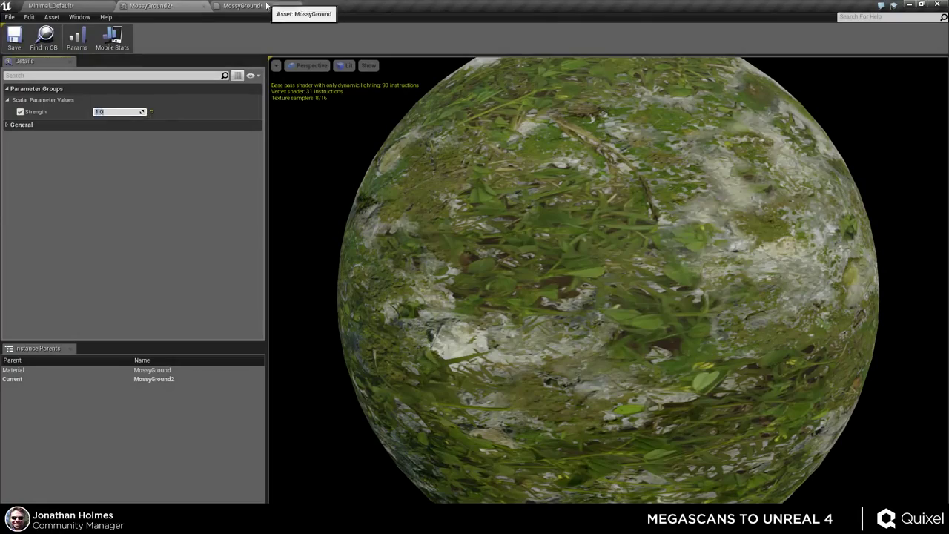
pyautogui.click(259, 6)
pyautogui.click(534, 183)
pyautogui.click(552, 158)
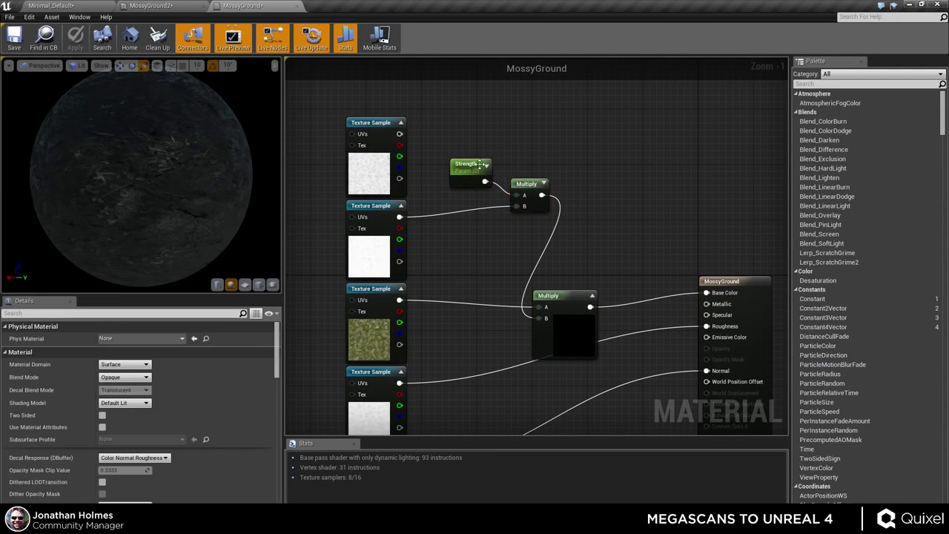
# - Replace the Strength and small Multiply nodes with a new 3PointLevels node found via 'point lev'
pyautogui.click(466, 163)
pyautogui.keyDown('ctrl'); pyautogui.click(524, 178); pyautogui.keyUp('ctrl')
pyautogui.press('Delete')
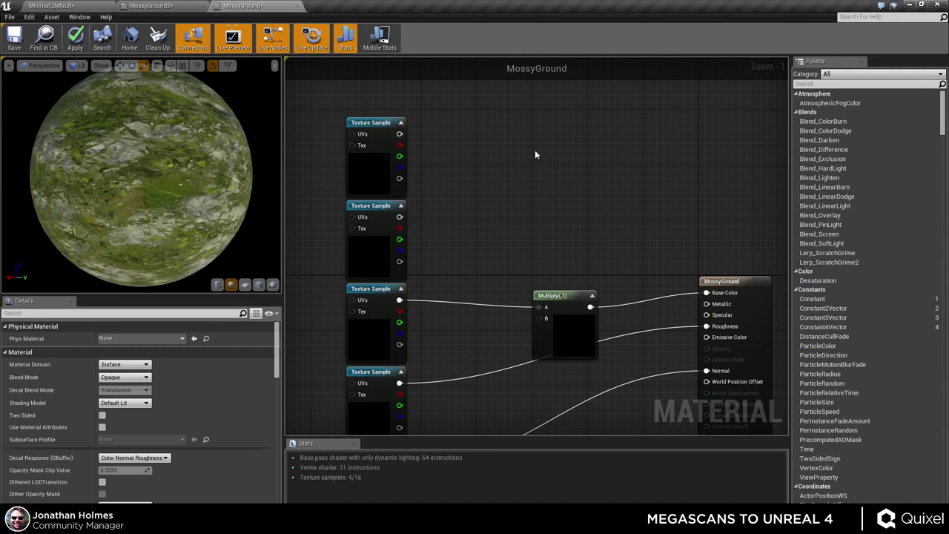
pyautogui.rightClick(534, 150)
pyautogui.write('point levels')
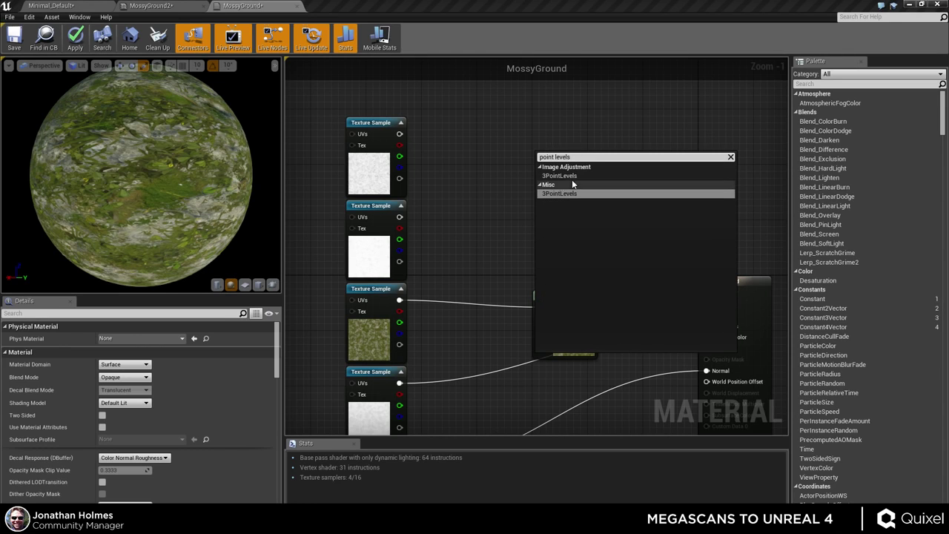
pyautogui.click(578, 176)
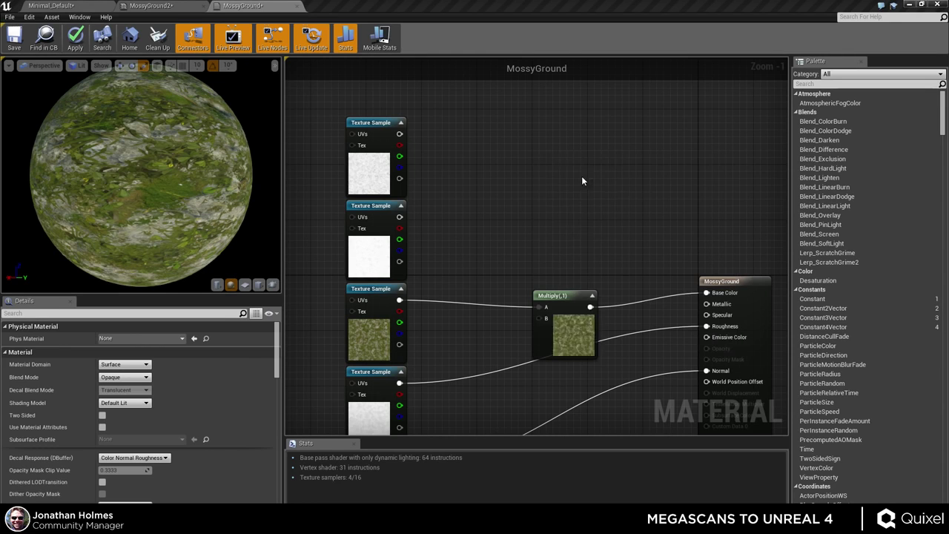
pyautogui.click(555, 350)
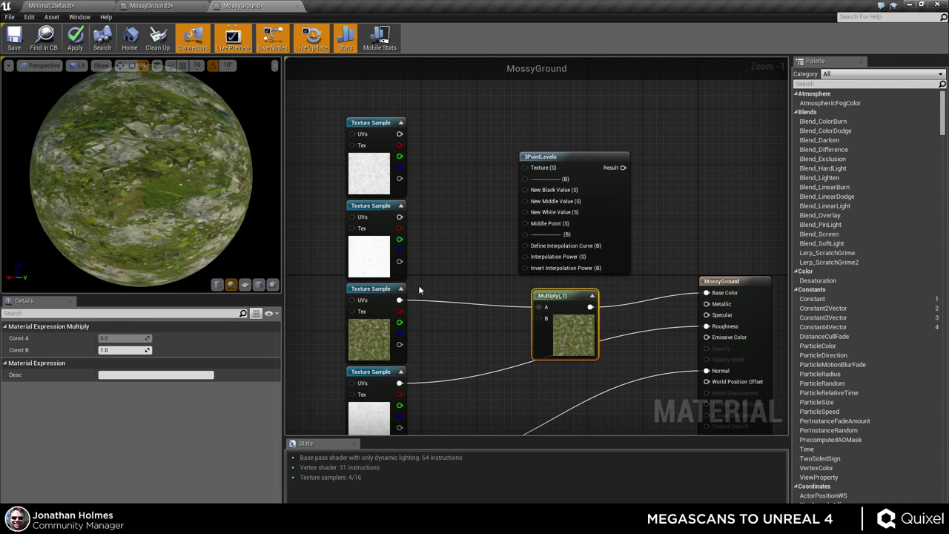
pyautogui.click(370, 252)
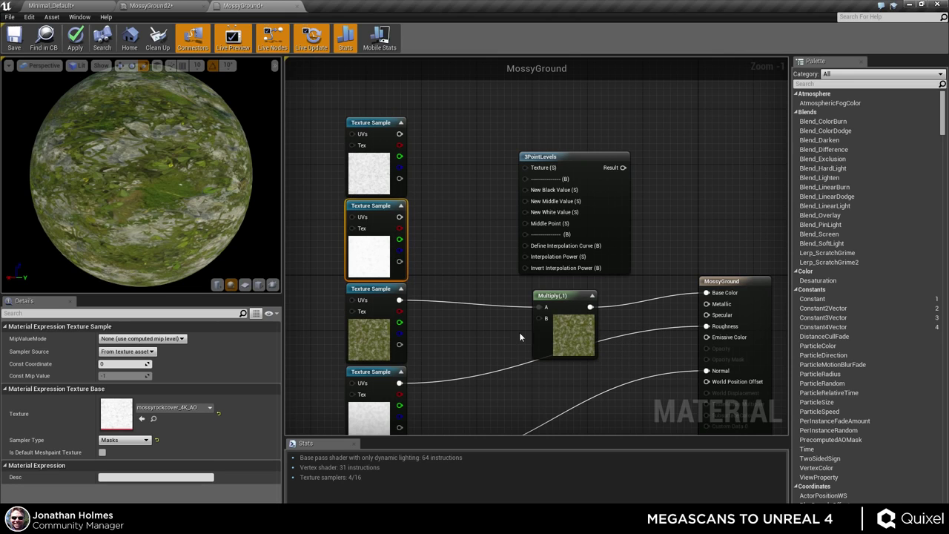
pyautogui.click(599, 152)
pyautogui.moveTo(600, 153); pyautogui.dragTo(613, 153)
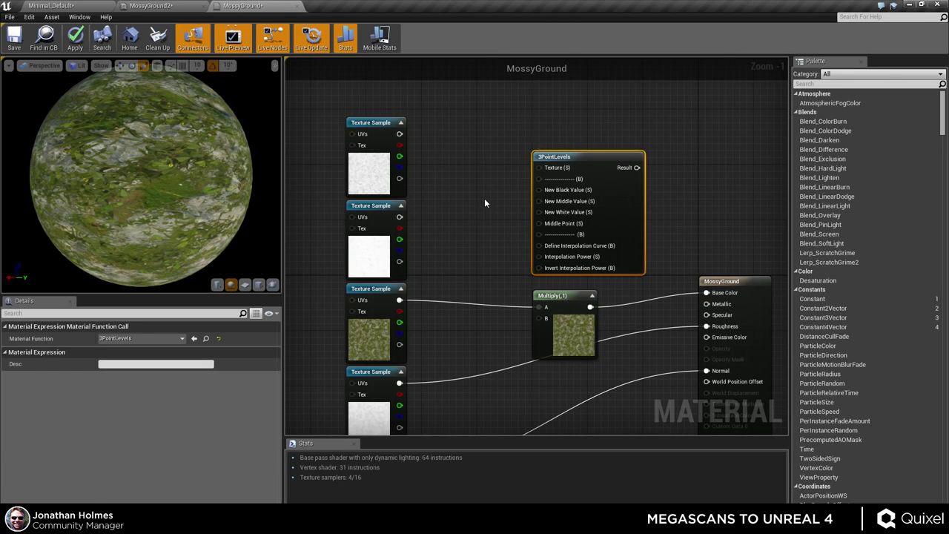
# - Create a scalar parameter named '1' beside the 3PointLevels node
pyautogui.click(484, 198)
pyautogui.rightClick(487, 190)
pyautogui.click(189, 355)
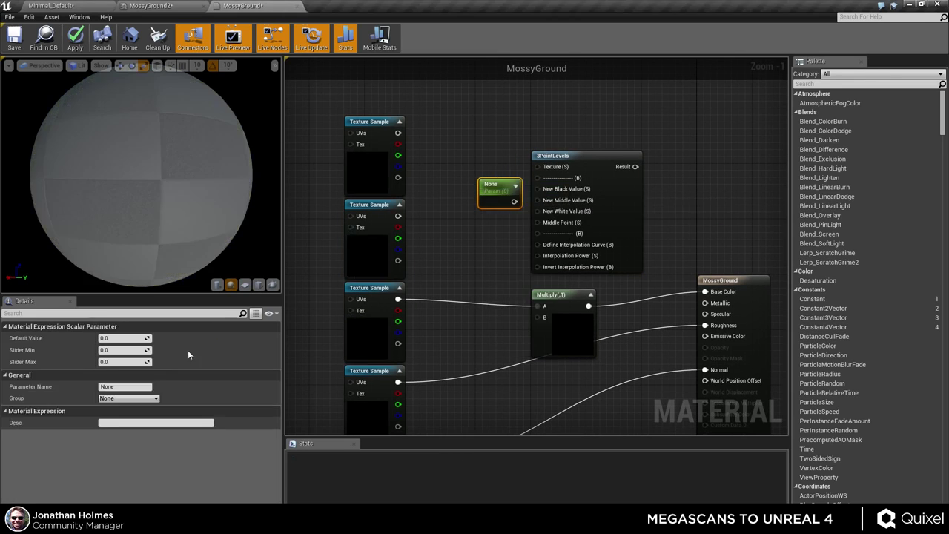
pyautogui.click(124, 386)
pyautogui.write('1')
pyautogui.moveTo(495, 194); pyautogui.dragTo(485, 172)
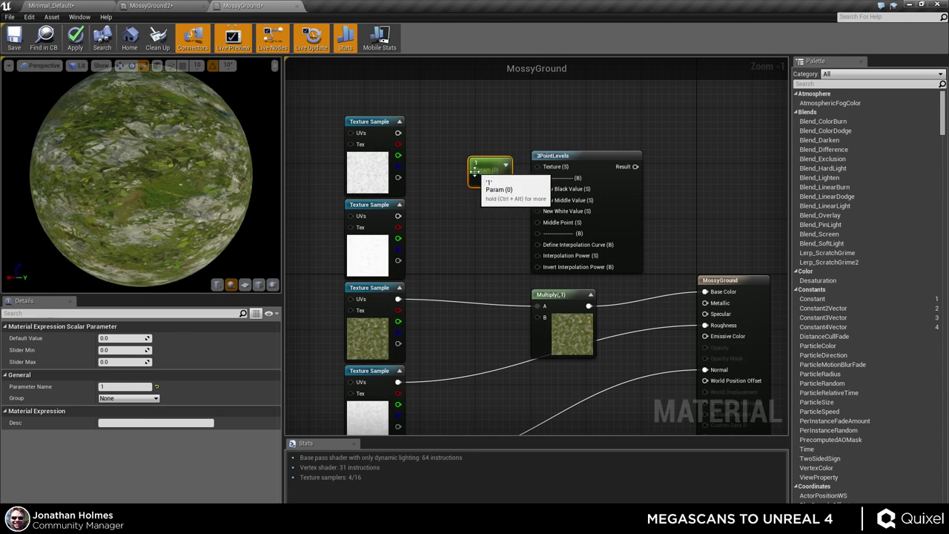
# - Duplicate it as parameter '2' with a default value of 0.5
pyautogui.hotkey('ctrl', 'w')
pyautogui.moveTo(500, 220); pyautogui.dragTo(489, 213)
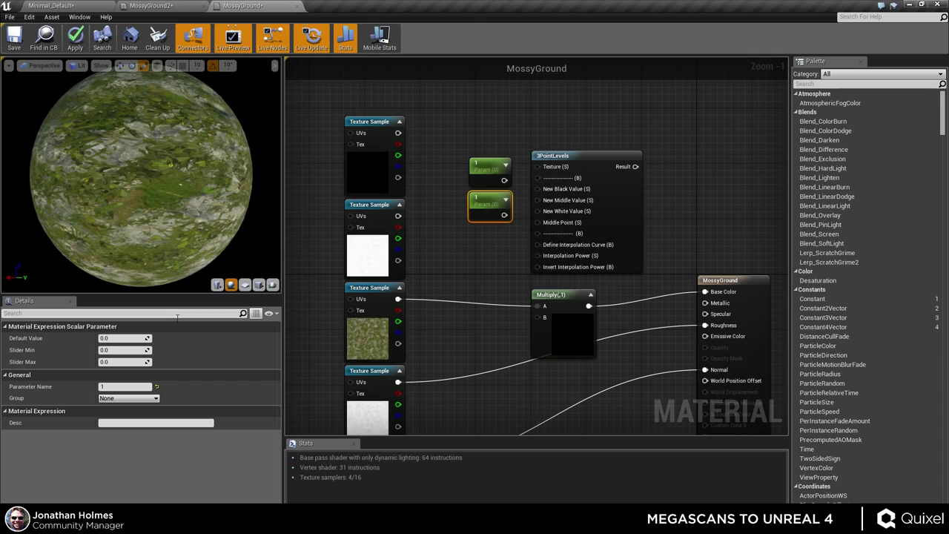
pyautogui.click(103, 386)
pyautogui.write('2')
pyautogui.press('Return')
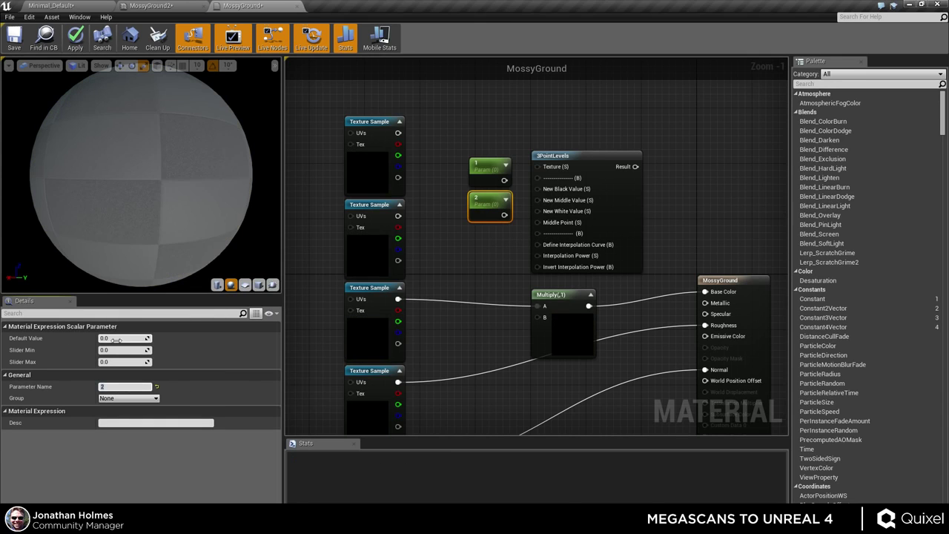
pyautogui.click(117, 339)
pyautogui.write('.5')
pyautogui.press('Return')
pyautogui.click(470, 246)
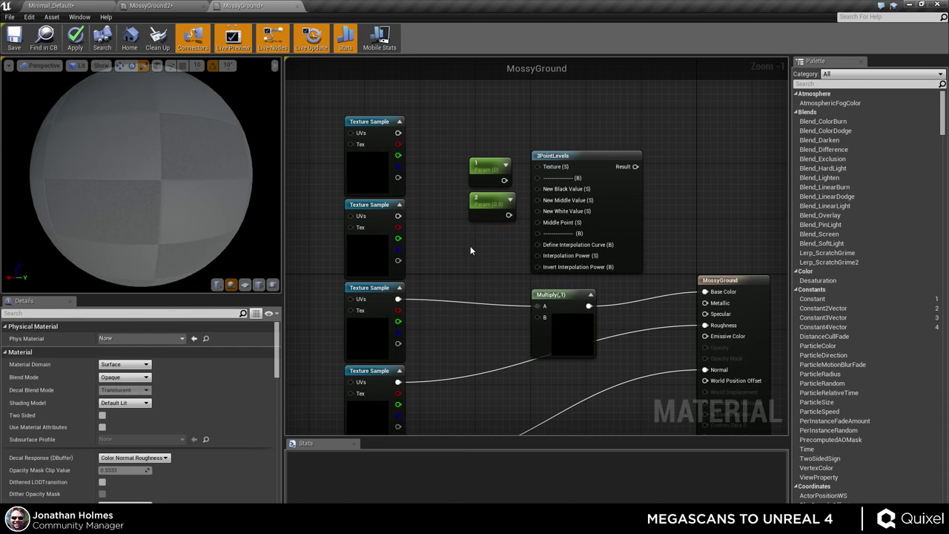
# - Duplicate parameter 2 as parameter '3' and wire it into New White Value
pyautogui.click(489, 201)
pyautogui.hotkey('ctrl', 'w')
pyautogui.moveTo(504, 241); pyautogui.dragTo(487, 245)
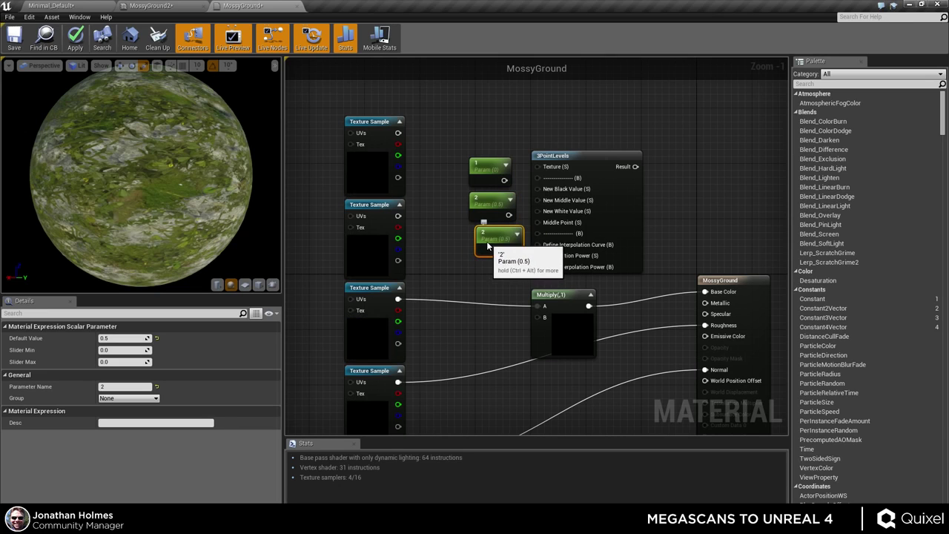
pyautogui.write('1')
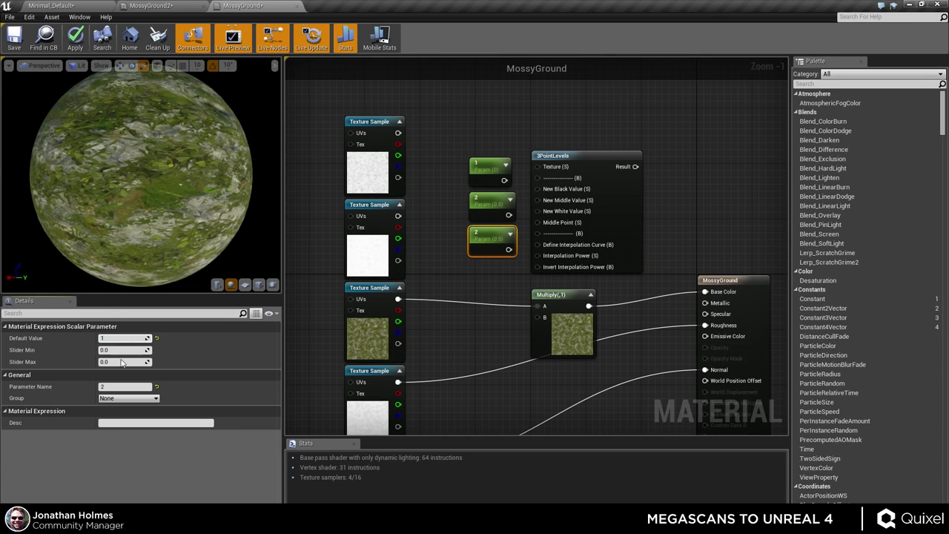
pyautogui.click(125, 386)
pyautogui.write('3')
pyautogui.press('Return')
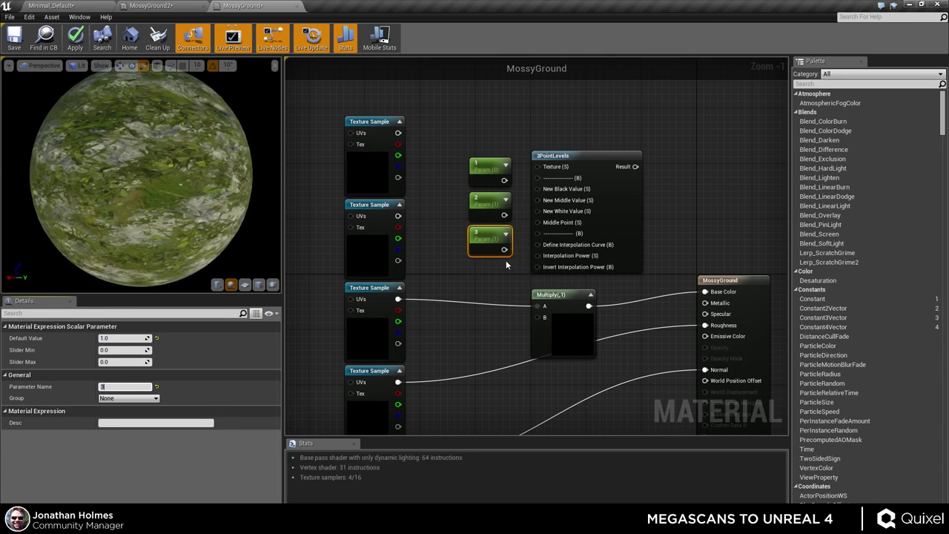
pyautogui.moveTo(504, 250); pyautogui.dragTo(537, 167)
# - Feed the texture sample into 3PointLevels' Texture input and apply the material
pyautogui.rightClick(521, 180)
pyautogui.moveTo(635, 166); pyautogui.dragTo(544, 306)
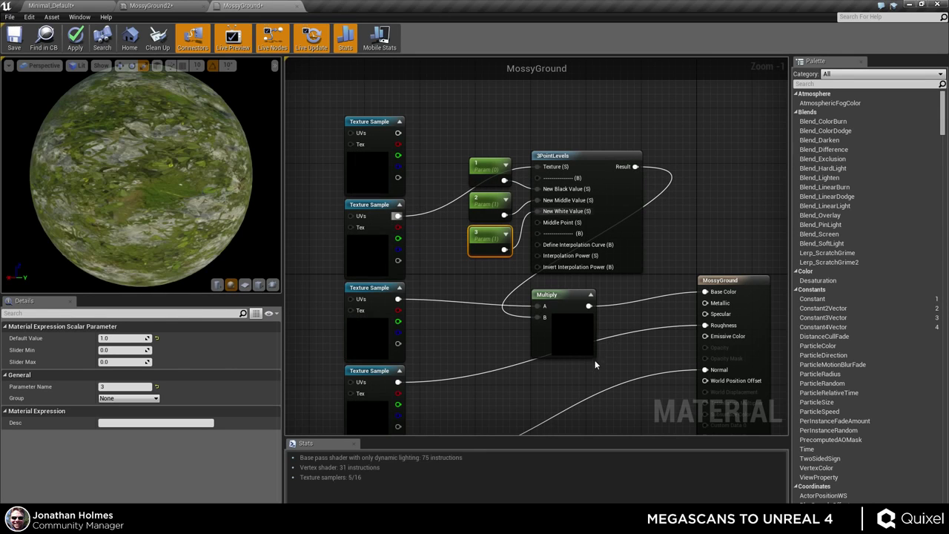
pyautogui.click(75, 37)
pyautogui.click(172, 7)
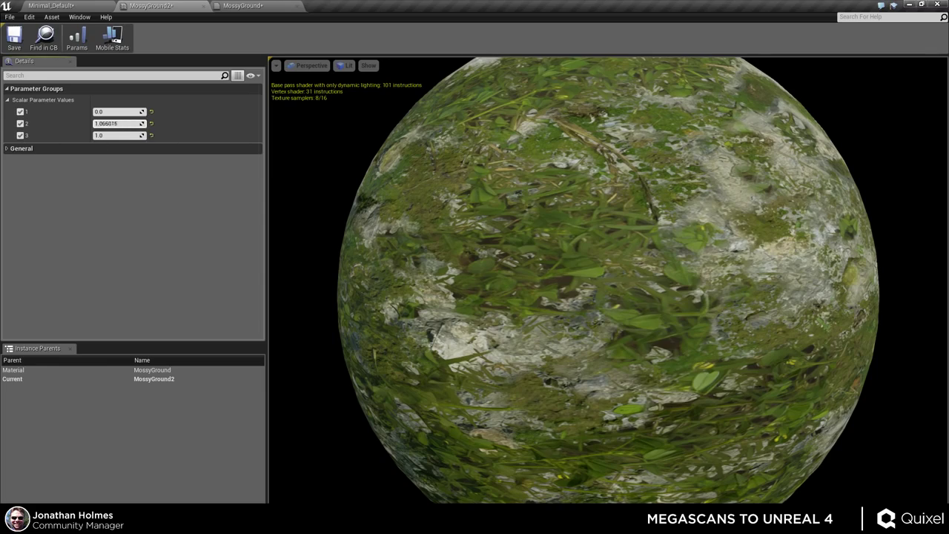
# - Test values for parameters 2 and 3, leaving parameter 2 at 0.073395 and parameter 3 at 1.0
pyautogui.moveTo(118, 123)
pyautogui.mouseDown()
pyautogui.moveTo(163, 123)
pyautogui.moveTo(111, 124)
pyautogui.mouseUp()
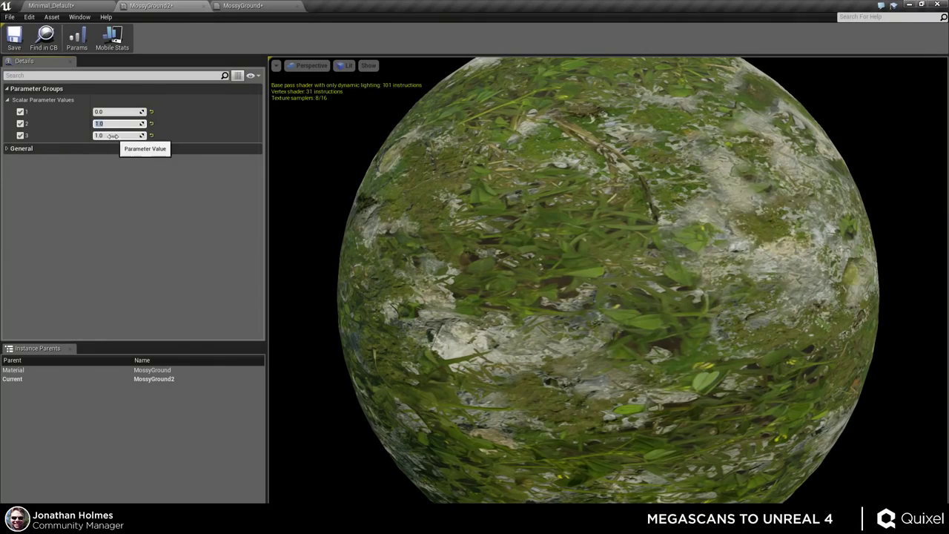
pyautogui.press('Return')
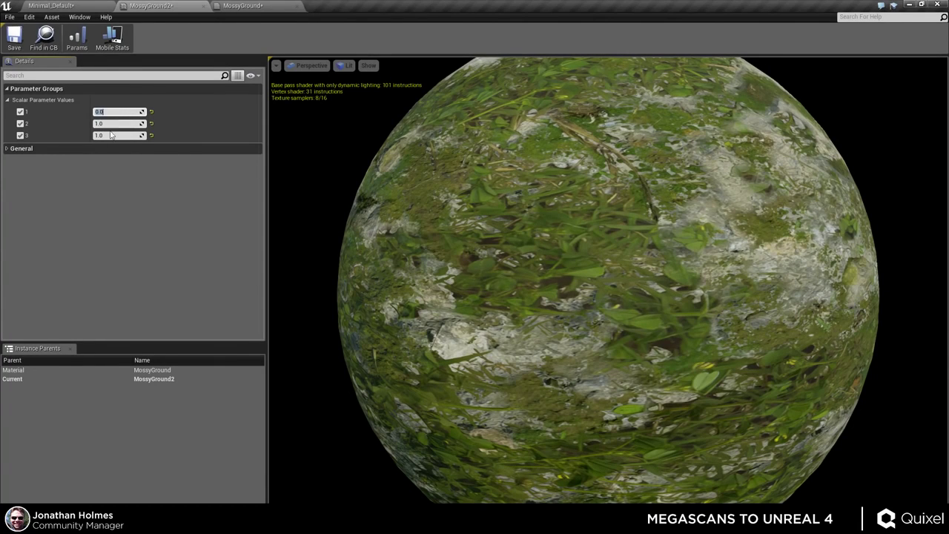
pyautogui.moveTo(118, 137)
pyautogui.mouseDown()
pyautogui.moveTo(95, 137)
pyautogui.moveTo(134, 134)
pyautogui.moveTo(104, 123)
pyautogui.moveTo(160, 135)
pyautogui.mouseUp()
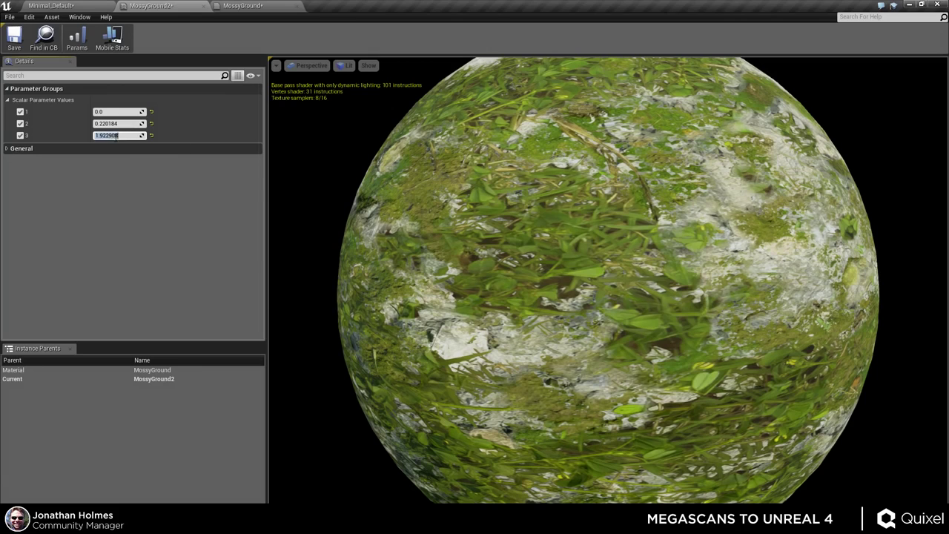
pyautogui.press('BackSpace')
pyautogui.write('1')
pyautogui.press('Return')
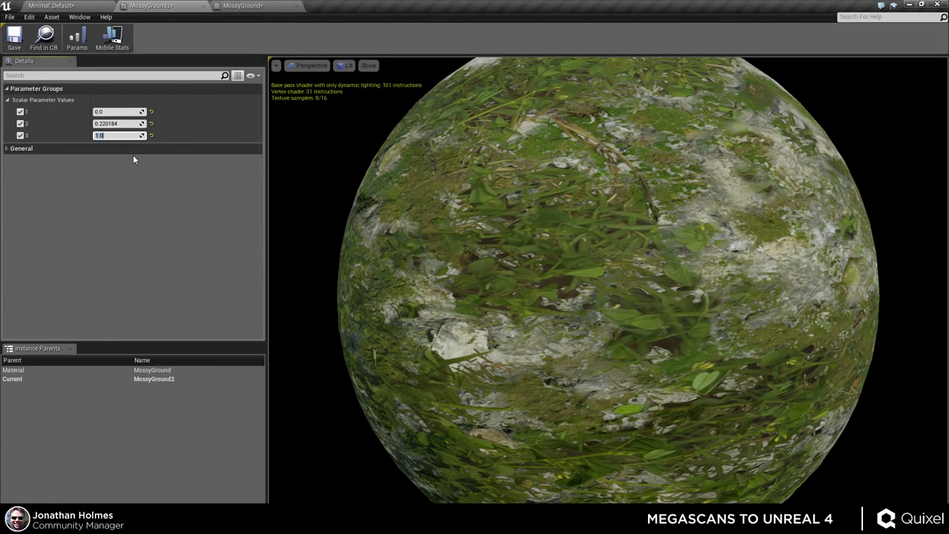
pyautogui.moveTo(119, 123)
pyautogui.mouseDown()
pyautogui.moveTo(92, 123)
pyautogui.moveTo(130, 123)
pyautogui.mouseUp()
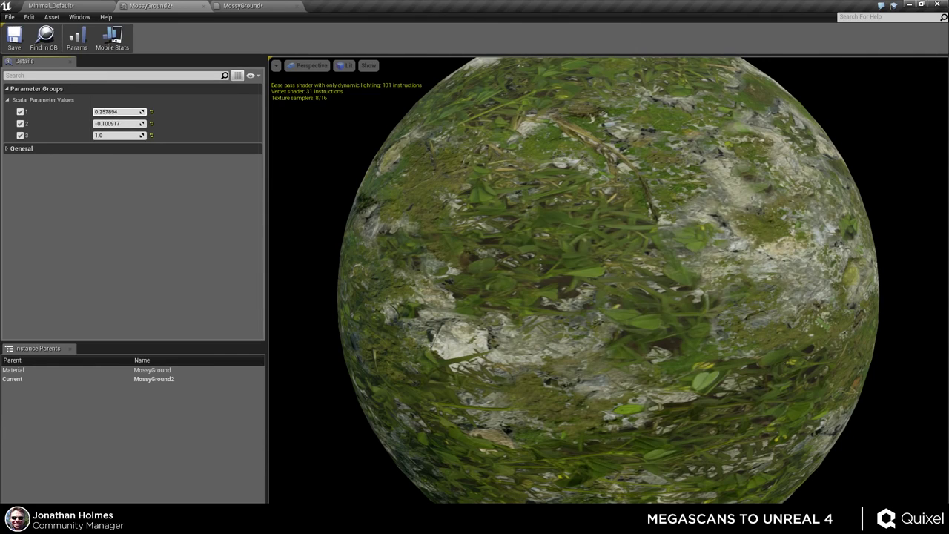
pyautogui.moveTo(124, 124)
pyautogui.mouseDown()
pyautogui.moveTo(135, 124)
pyautogui.moveTo(107, 123)
pyautogui.mouseUp()
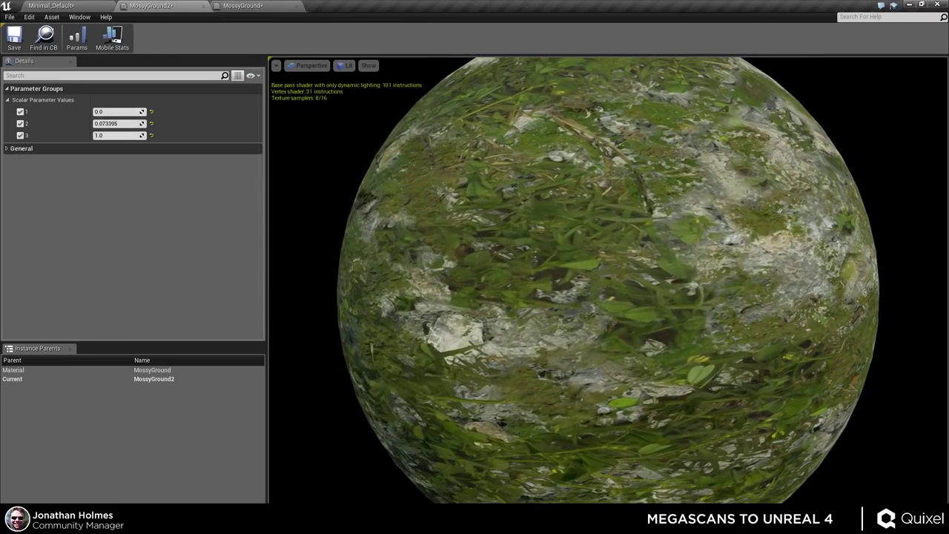
# - Locate the 3PointLevels node and its three parameters in the MossyGround graph
pyautogui.click(245, 6)
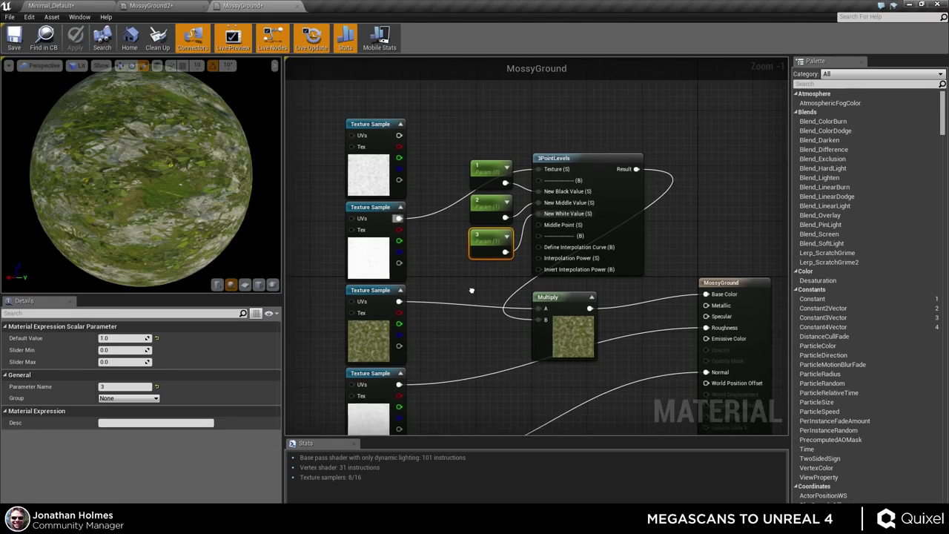
pyautogui.scroll(-2, 523, 144)
pyautogui.moveTo(584, 167); pyautogui.dragTo(468, 332)
pyautogui.moveTo(468, 333); pyautogui.dragTo(508, 307, button='right')
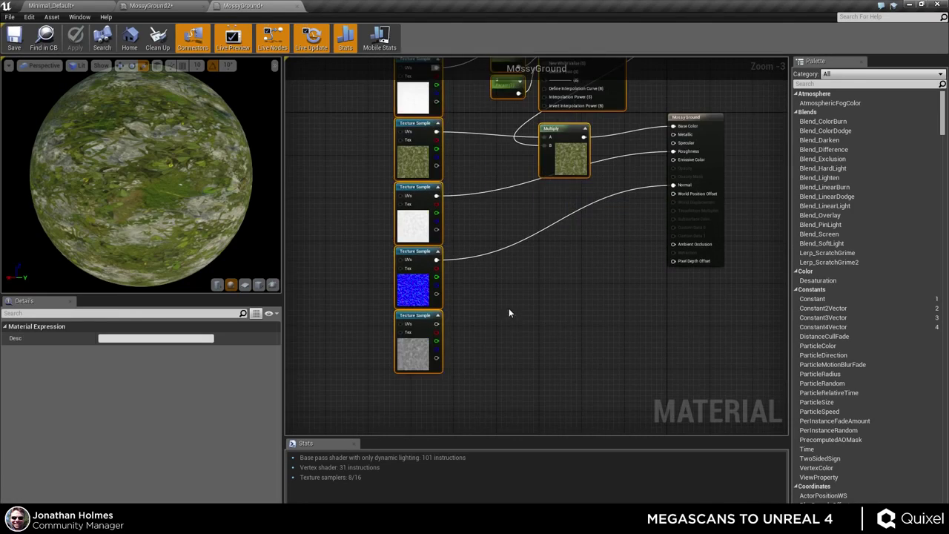
pyautogui.scroll(-2, 508, 308)
pyautogui.moveTo(434, 141); pyautogui.dragTo(449, 232)
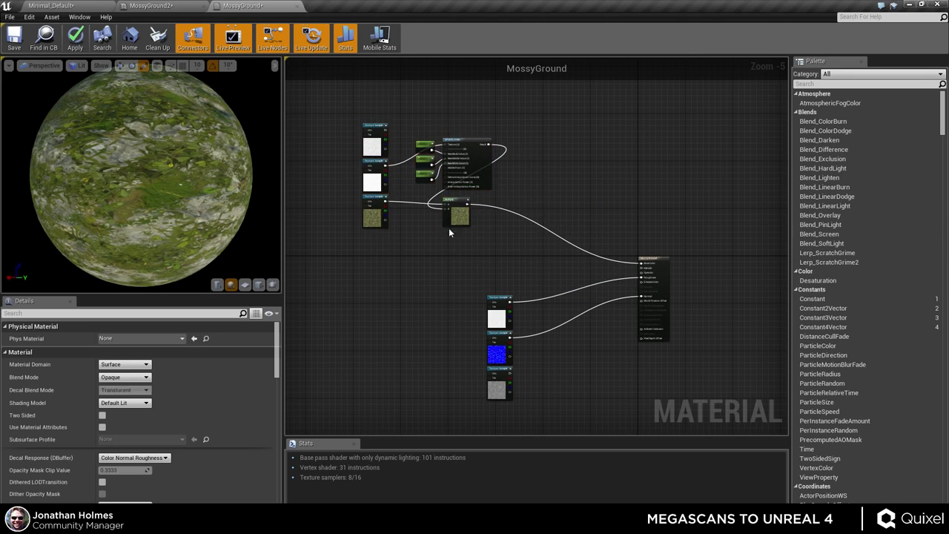
pyautogui.scroll(3, 449, 232)
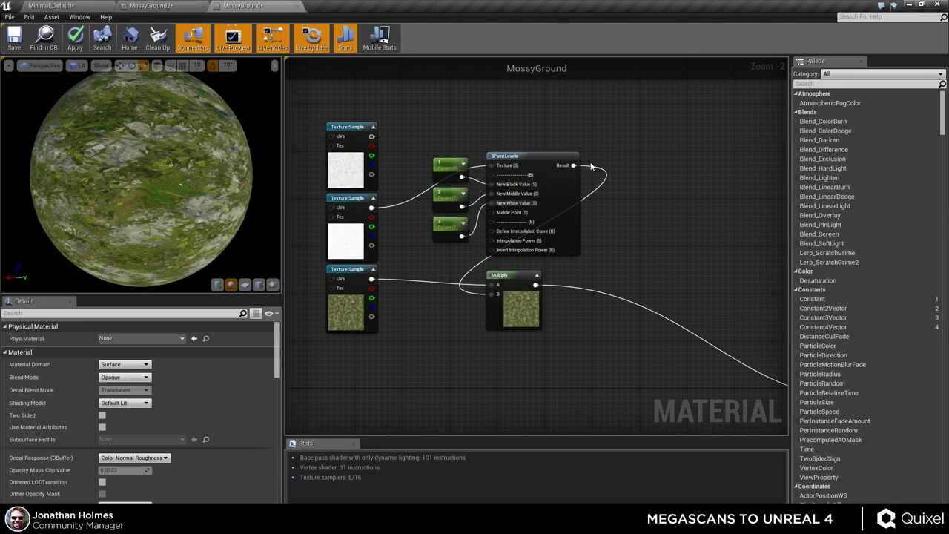
pyautogui.moveTo(609, 258); pyautogui.dragTo(580, 234, button='right')
# - Duplicate the 3PointLevels node with its parameters using Ctrl+W and place the copy to the right
pyautogui.moveTo(549, 112); pyautogui.dragTo(397, 199)
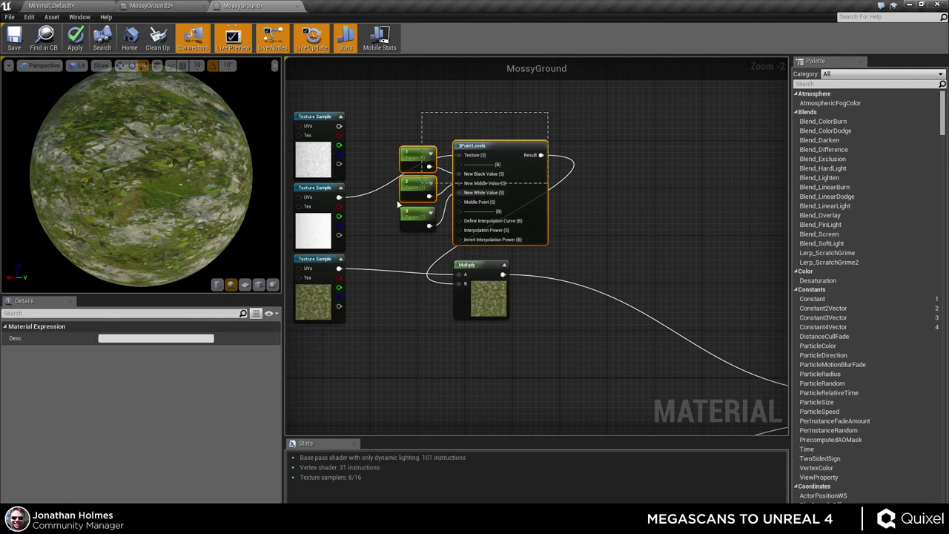
pyautogui.rightClick(487, 121)
pyautogui.moveTo(394, 102); pyautogui.dragTo(519, 225)
pyautogui.moveTo(516, 162); pyautogui.dragTo(505, 126)
pyautogui.hotkey('ctrl', 'w')
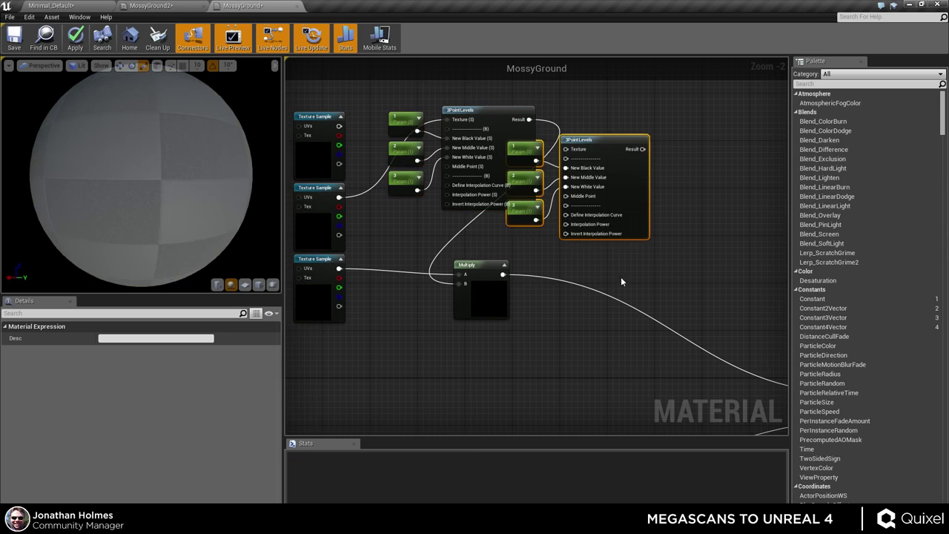
pyautogui.moveTo(620, 276); pyautogui.dragTo(574, 274, button='right')
pyautogui.moveTo(539, 176); pyautogui.dragTo(637, 209)
pyautogui.click(647, 132)
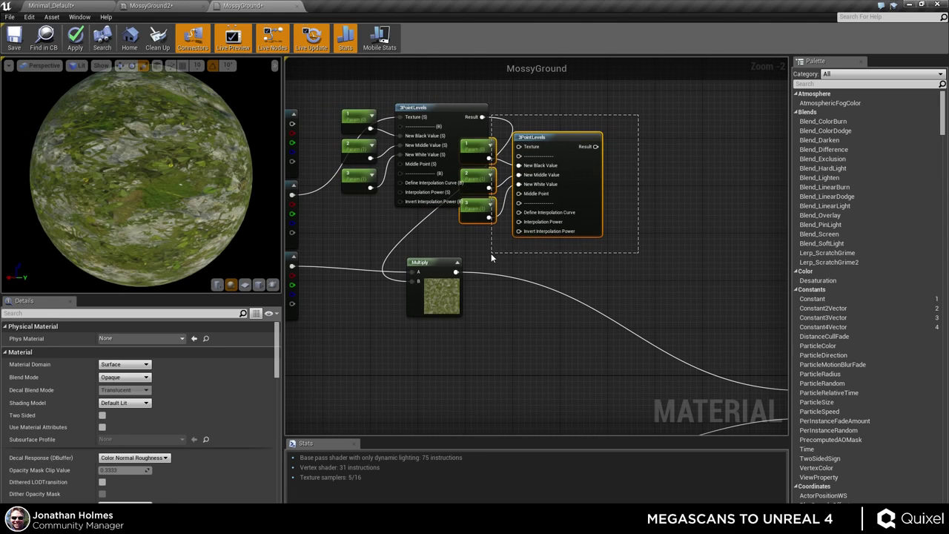
# - Position the copied group and rename its parameters 4, 5 and 6
pyautogui.click(542, 152)
pyautogui.moveTo(543, 152); pyautogui.dragTo(608, 181)
pyautogui.click(571, 141)
pyautogui.click(541, 178)
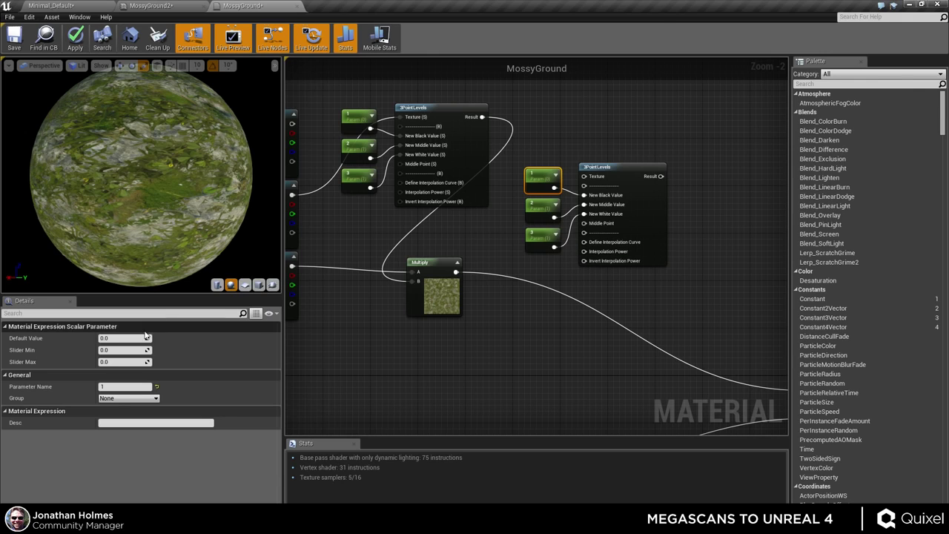
pyautogui.write('4')
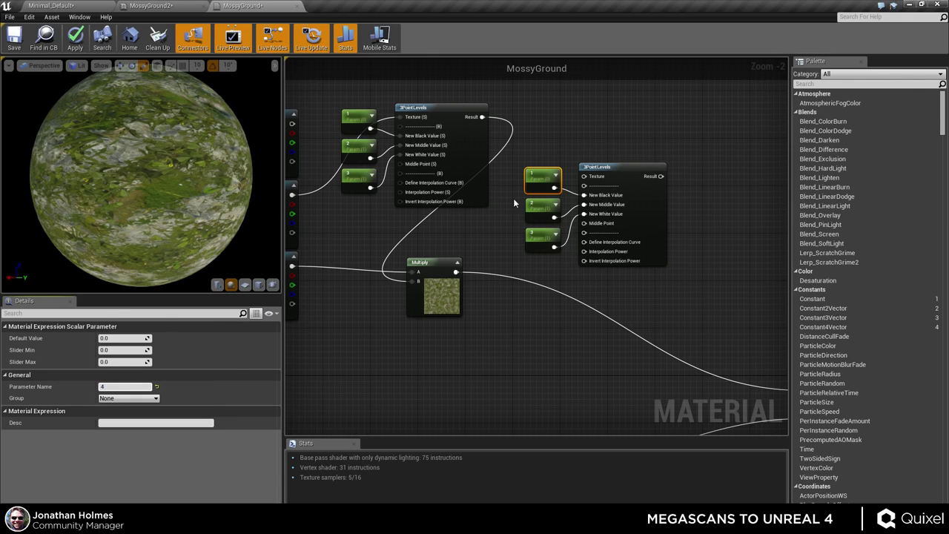
pyautogui.click(543, 206)
pyautogui.write('5')
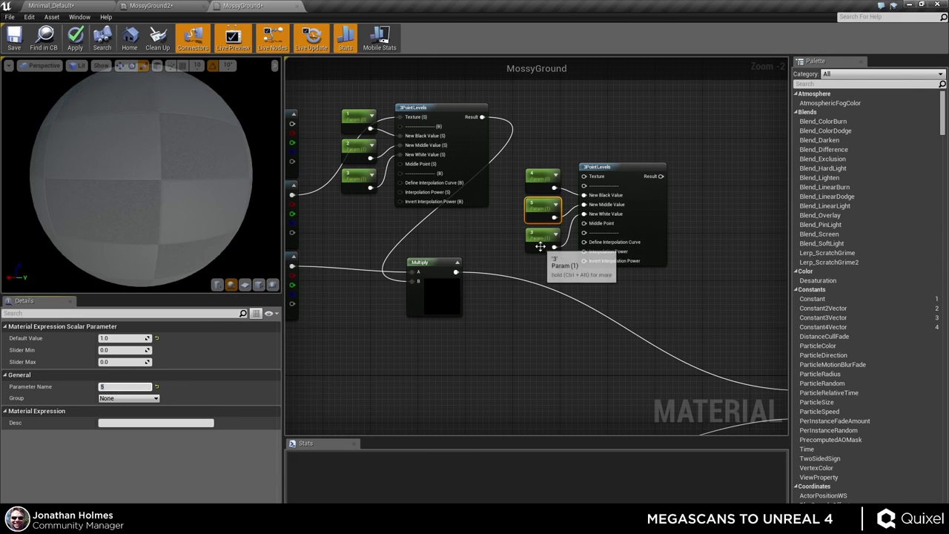
pyautogui.click(542, 235)
pyautogui.click(111, 387)
pyautogui.write('6')
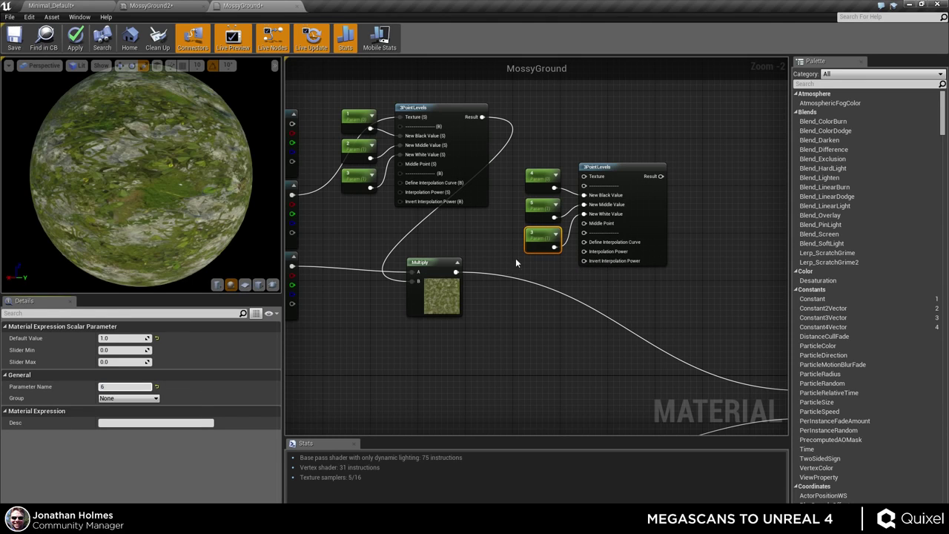
# - Feed the top texture into the new 3PointLevels and multiply it with the old Multiply into Base Color
pyautogui.moveTo(540, 347); pyautogui.dragTo(596, 329, button='right')
pyautogui.moveTo(640, 158); pyautogui.dragTo(348, 105)
pyautogui.moveTo(620, 334); pyautogui.dragTo(572, 292, button='right')
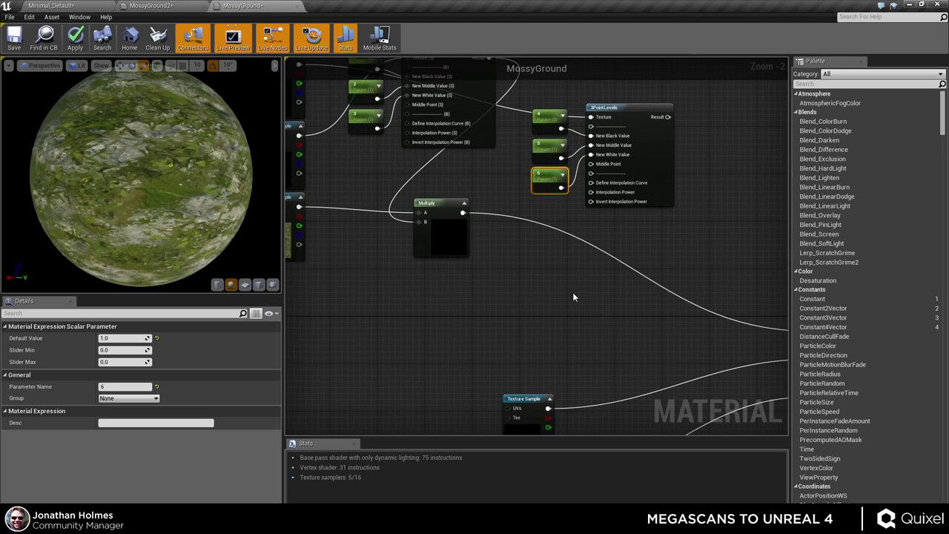
pyautogui.click(572, 292)
pyautogui.moveTo(461, 212); pyautogui.dragTo(670, 117)
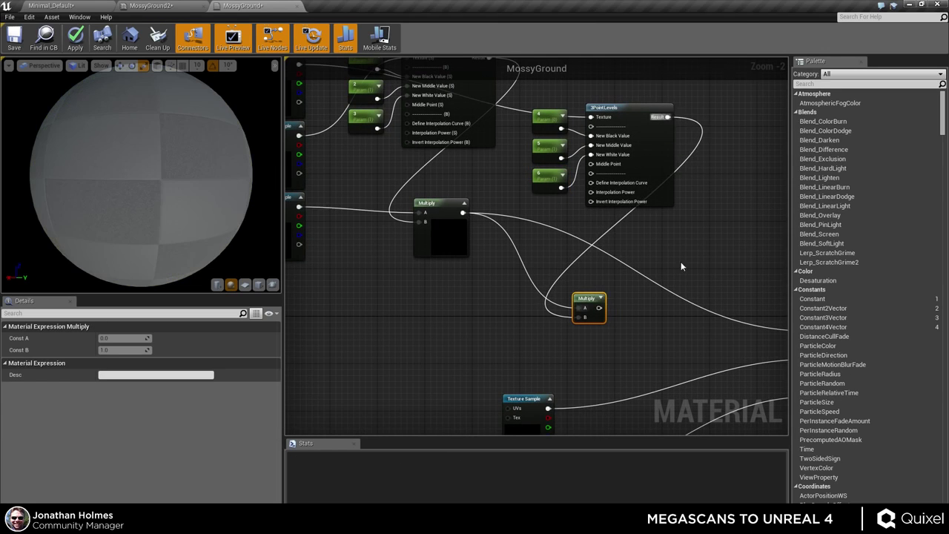
pyautogui.moveTo(680, 266); pyautogui.dragTo(557, 179, button='right')
pyautogui.moveTo(482, 224); pyautogui.dragTo(695, 248)
# - Apply the updated MossyGround material
pyautogui.click(77, 46)
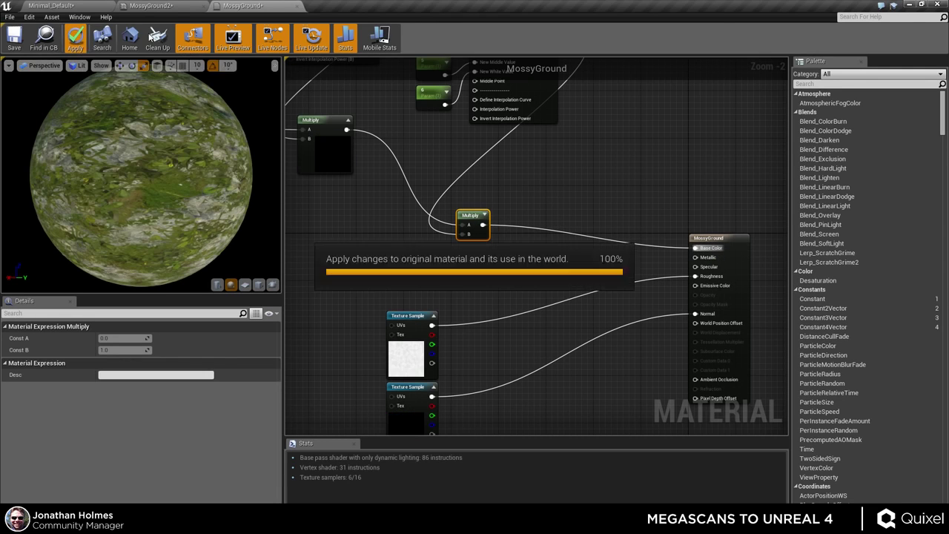
pyautogui.moveTo(400, 401); pyautogui.dragTo(414, 203, button='right')
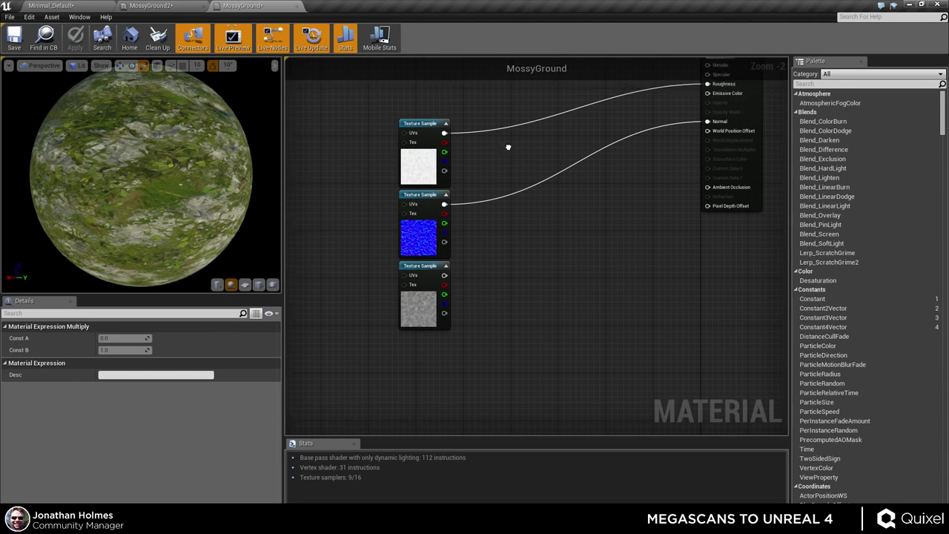
pyautogui.moveTo(508, 148); pyautogui.dragTo(514, 322, button='right')
# - In MossyGround2, lower parameter 5 and drop parameter 4 to 0.046038
pyautogui.click(161, 9)
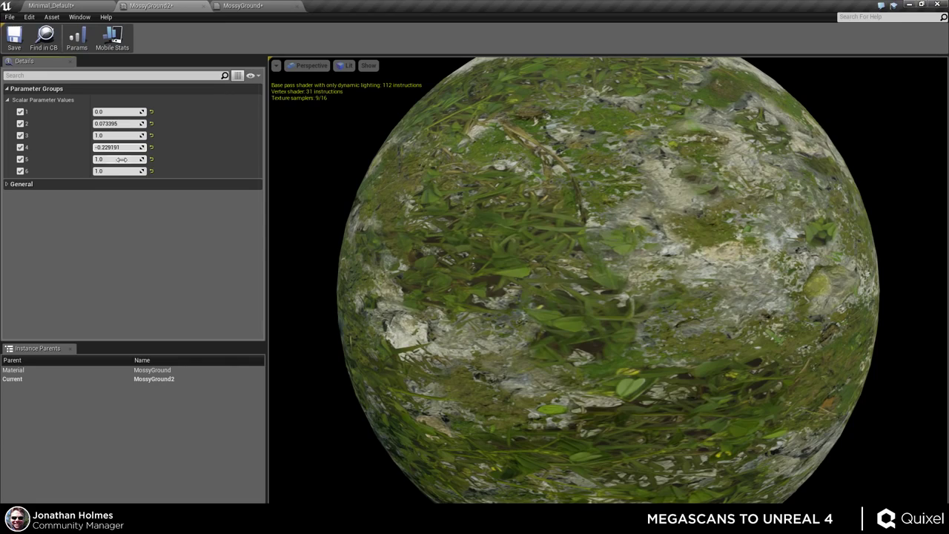
pyautogui.moveTo(117, 158); pyautogui.dragTo(141, 172)
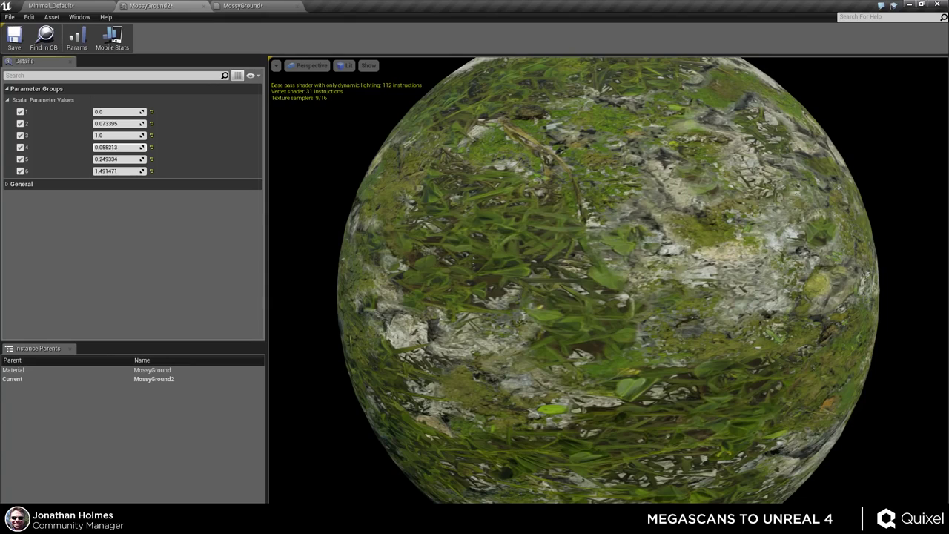
pyautogui.moveTo(119, 147); pyautogui.dragTo(111, 147)
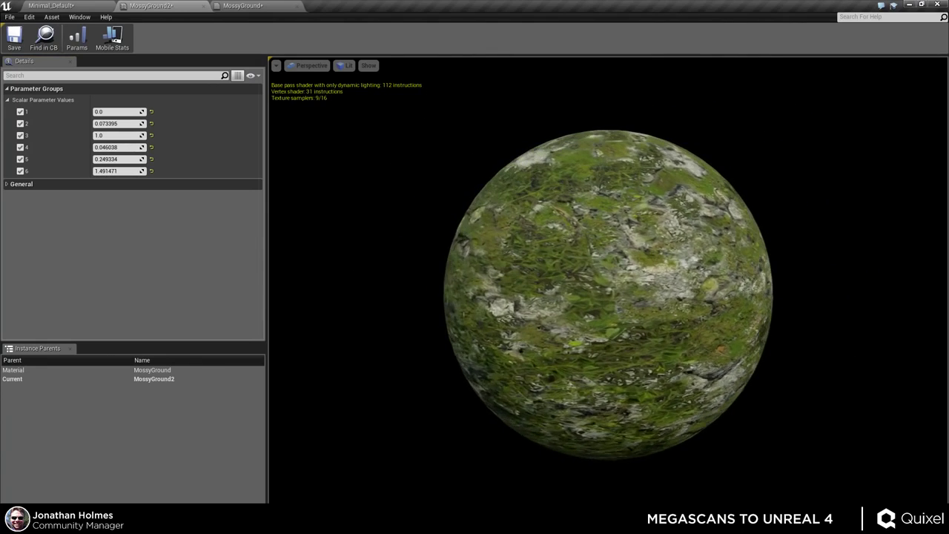
pyautogui.moveTo(592, 286); pyautogui.dragTo(591, 286)
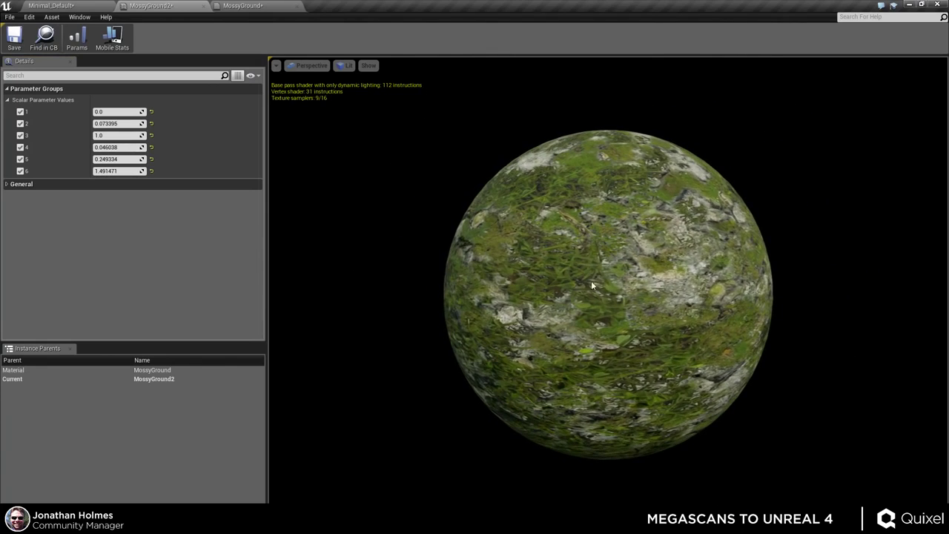
# - Turn off the overrides for scalar parameters 2 through 6 and view the flat preview plane
pyautogui.click(21, 123)
pyautogui.click(21, 135)
pyautogui.click(20, 147)
pyautogui.click(20, 158)
pyautogui.click(21, 171)
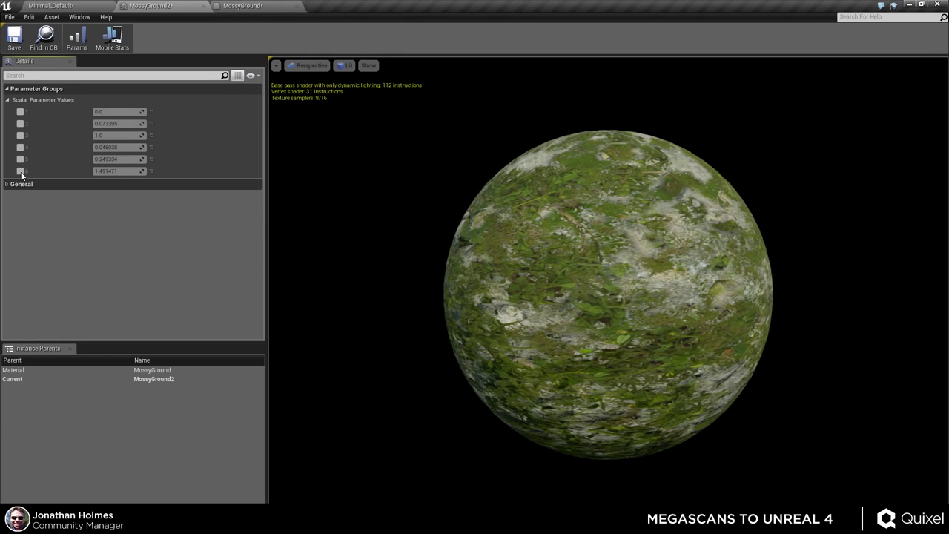
pyautogui.scroll(4, 577, 177)
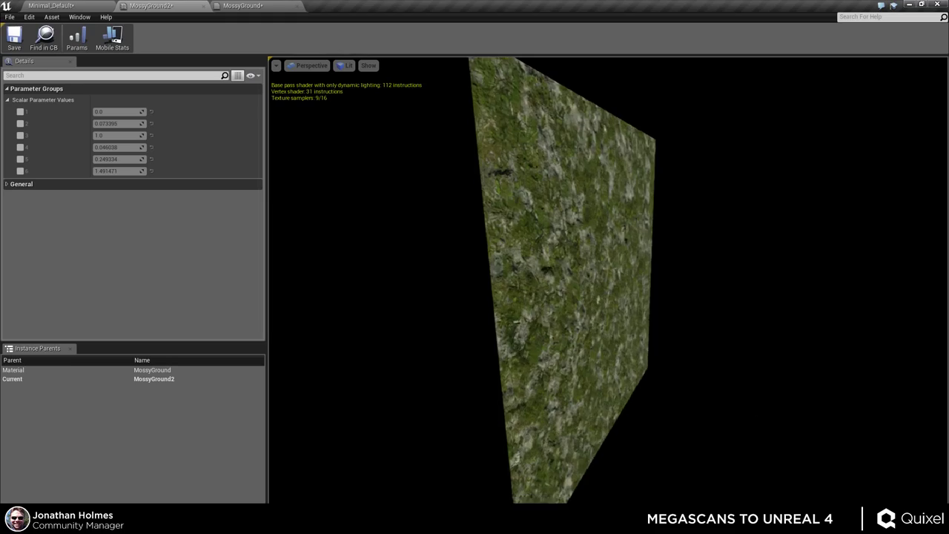
pyautogui.moveTo(669, 344); pyautogui.dragTo(669, 344)
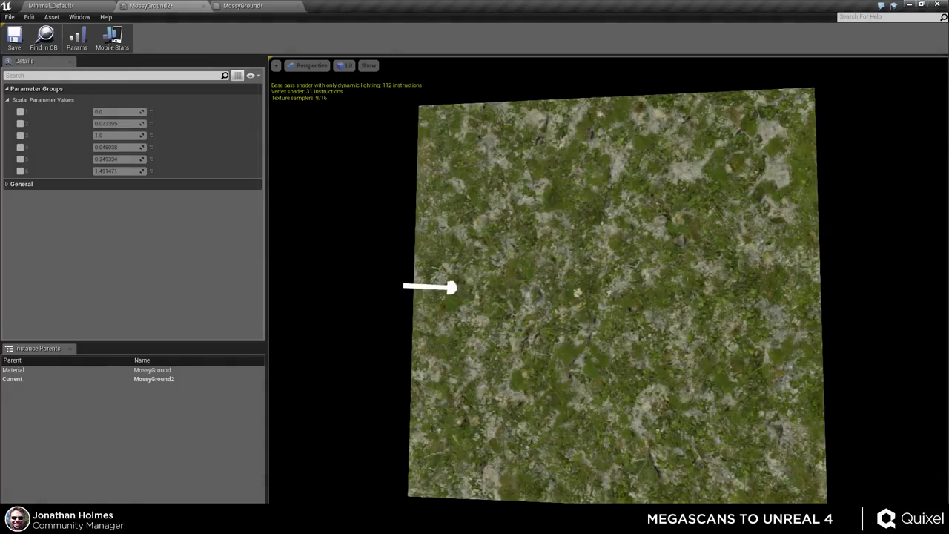
# - Re-enable the overrides for parameters 2, 5 and 6 while zooming the preview plane
pyautogui.moveTo(651, 374); pyautogui.dragTo(651, 350, button='right')
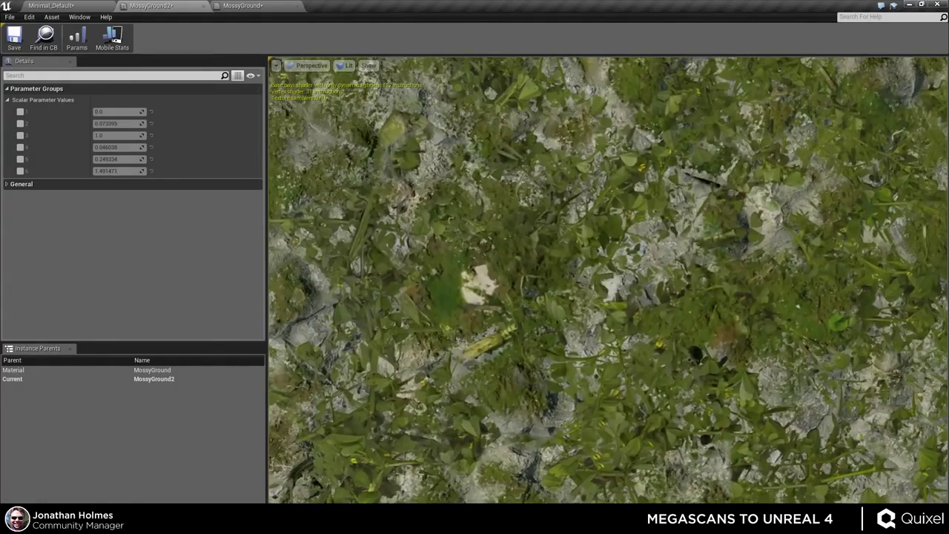
pyautogui.click(20, 123)
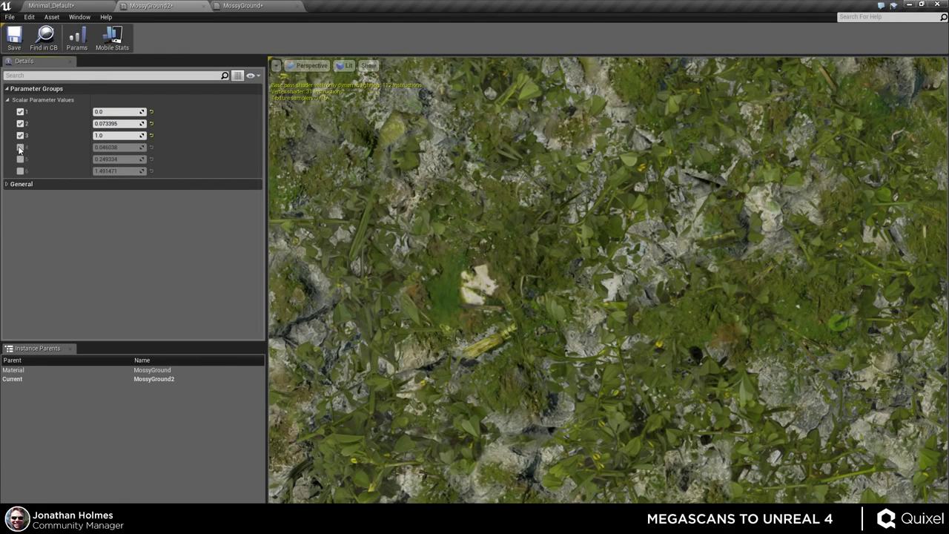
pyautogui.click(20, 159)
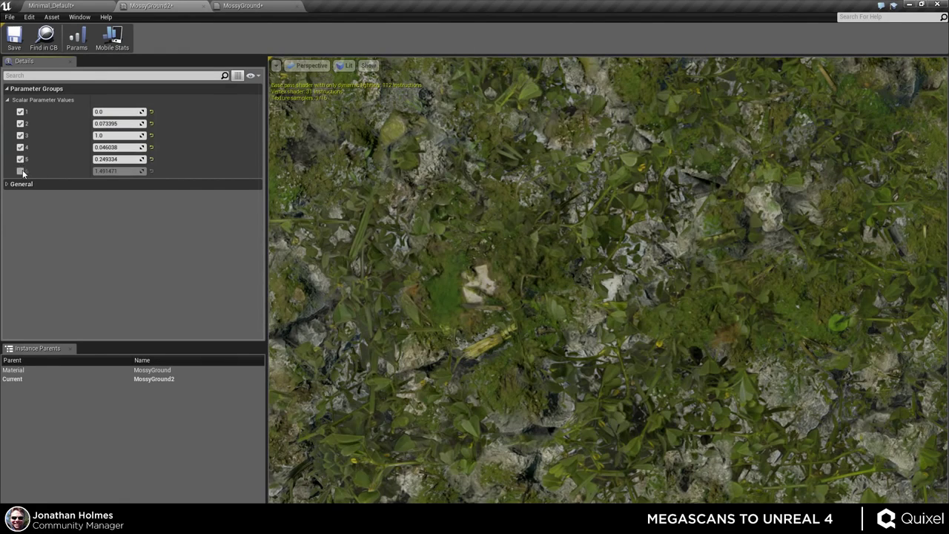
pyautogui.click(20, 171)
pyautogui.moveTo(745, 363); pyautogui.dragTo(744, 333, button='right')
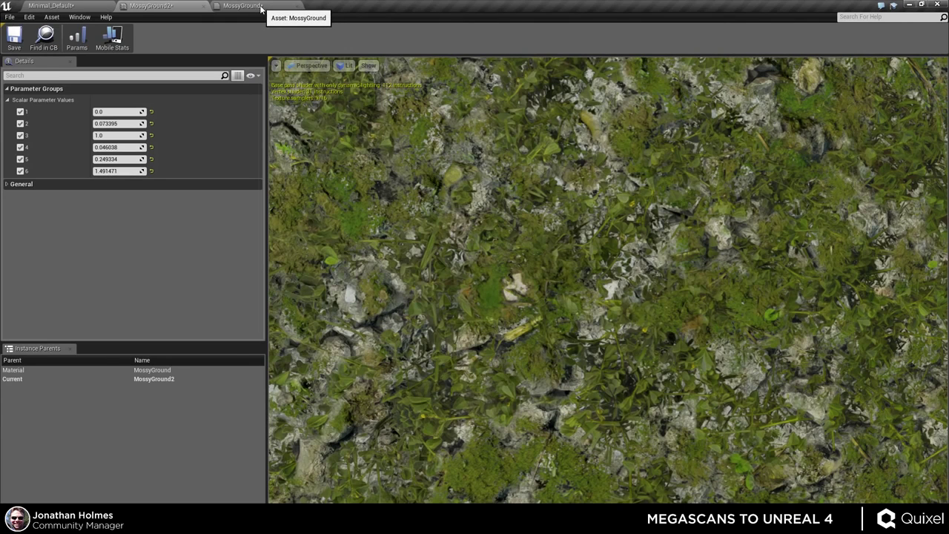
# - In MossyGround, add a Multiply node and a constant converted to a scalar parameter
pyautogui.click(252, 7)
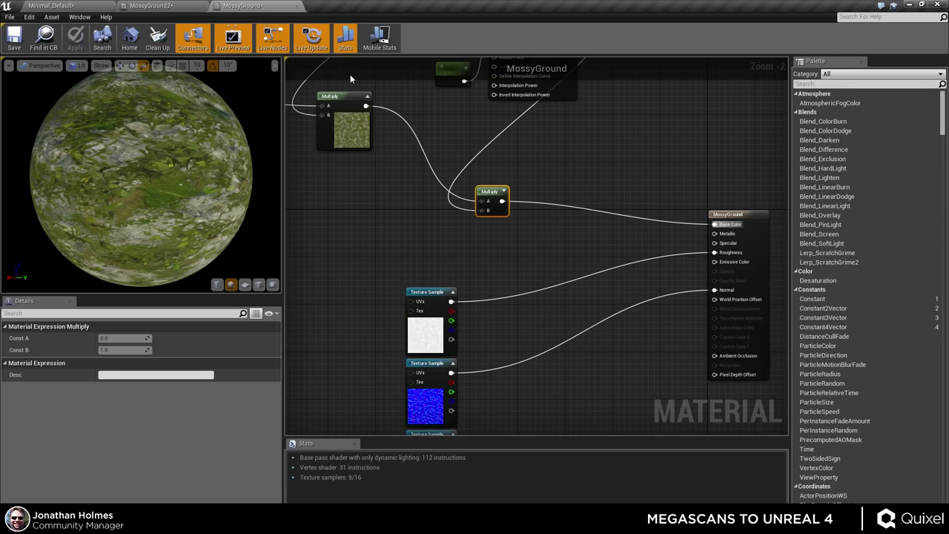
pyautogui.moveTo(512, 265); pyautogui.dragTo(566, 186, button='right')
pyautogui.click(546, 229)
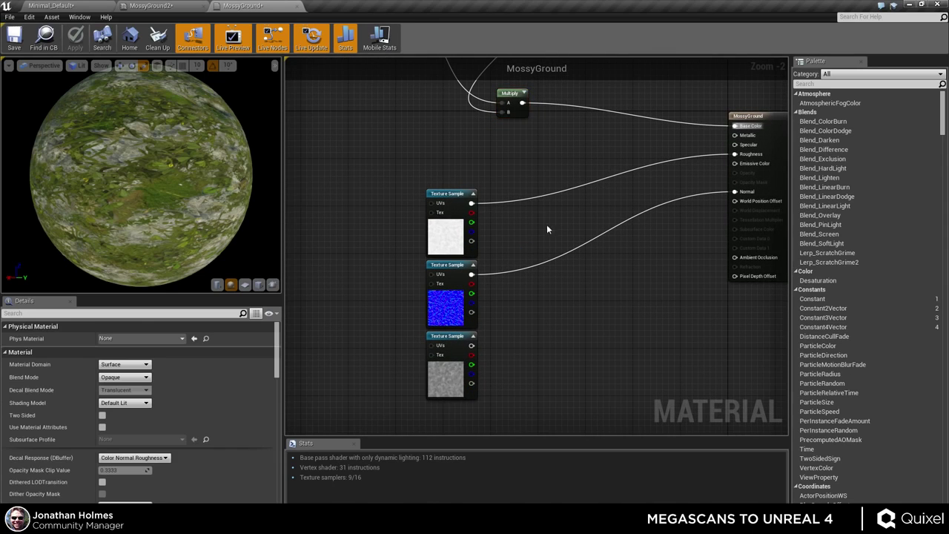
pyautogui.click(597, 200)
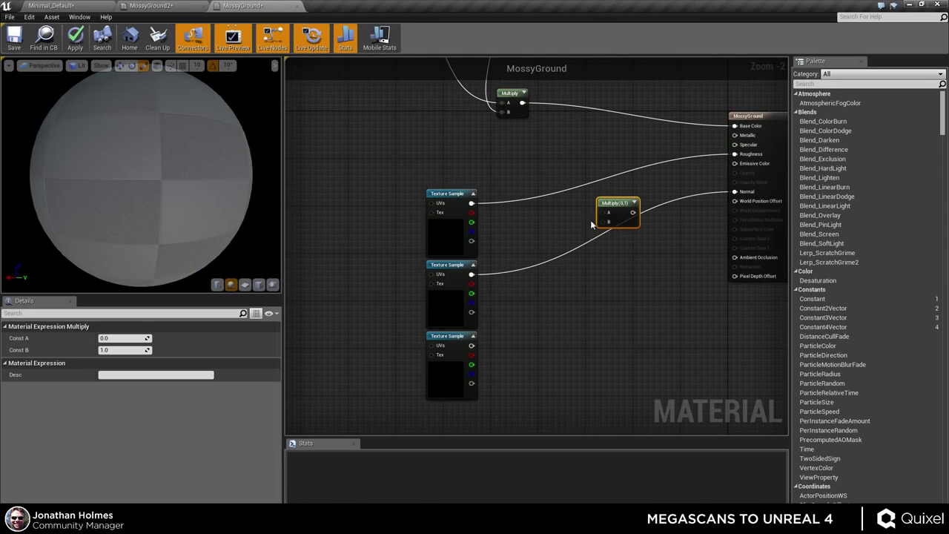
pyautogui.press('1')
pyautogui.click(547, 164)
pyautogui.rightClick(554, 170)
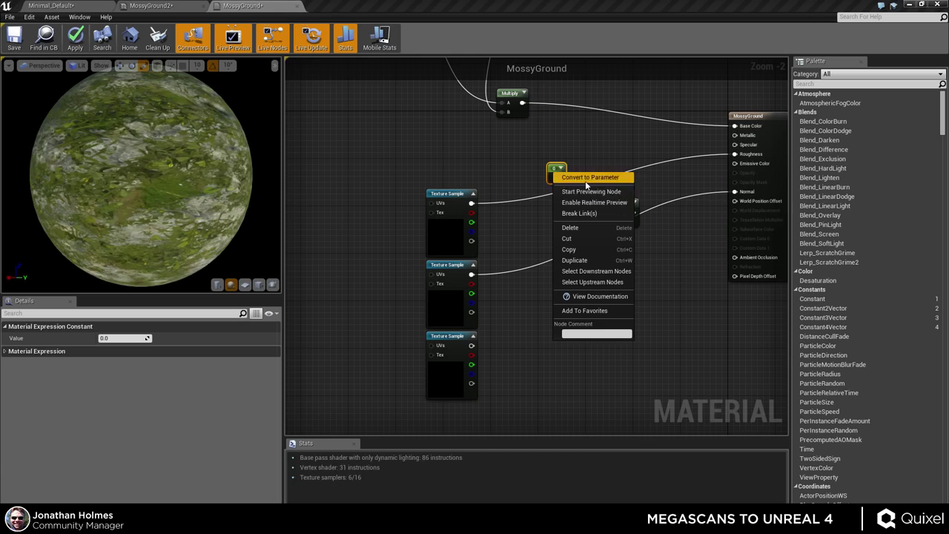
pyautogui.click(586, 180)
# - Name the new parameter 'Roughness' with a default value of 1
pyautogui.click(125, 386)
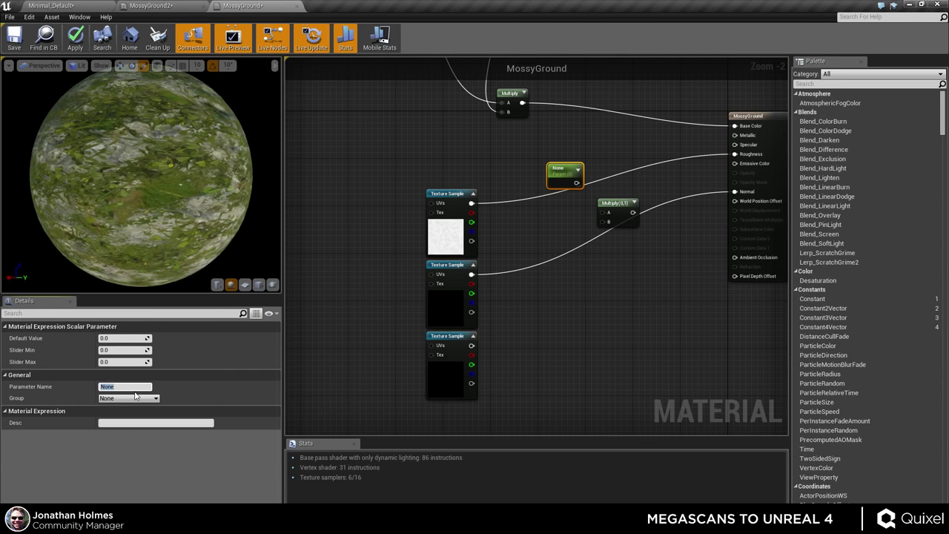
pyautogui.write('Roughness')
pyautogui.press('Return')
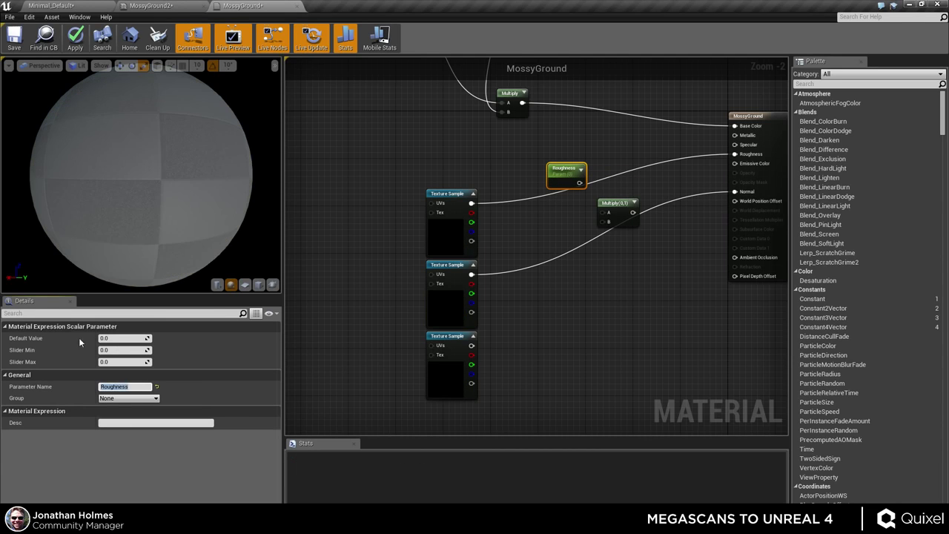
pyautogui.click(124, 338)
pyautogui.write('1')
pyautogui.press('Return')
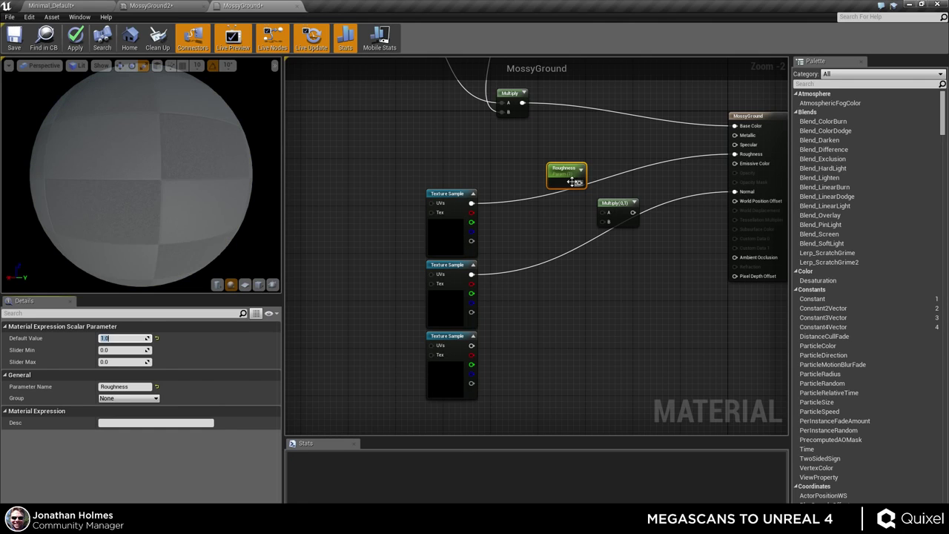
# - Multiply the roughness texture by Roughness, feed it into the Roughness input, and apply
pyautogui.moveTo(603, 212); pyautogui.dragTo(472, 203)
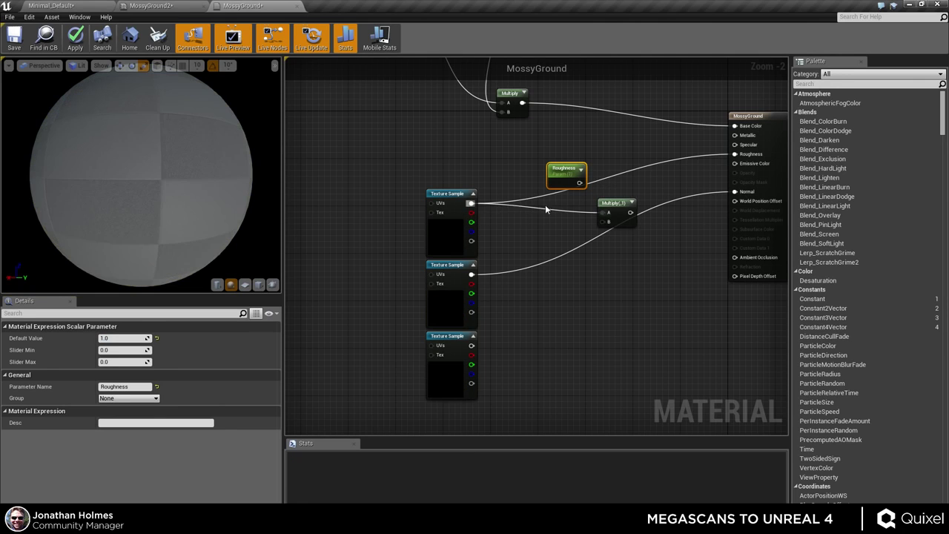
pyautogui.moveTo(571, 174); pyautogui.dragTo(593, 242)
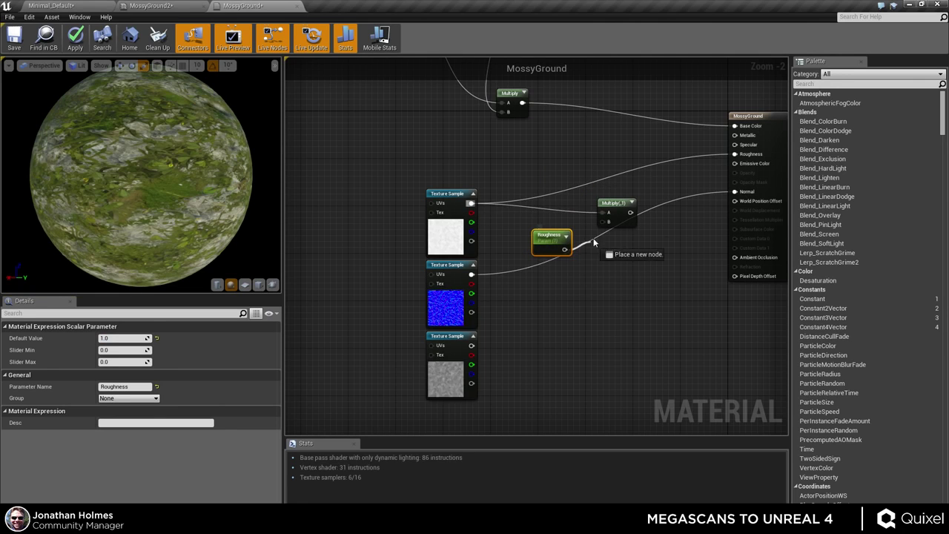
pyautogui.moveTo(630, 212); pyautogui.dragTo(734, 155)
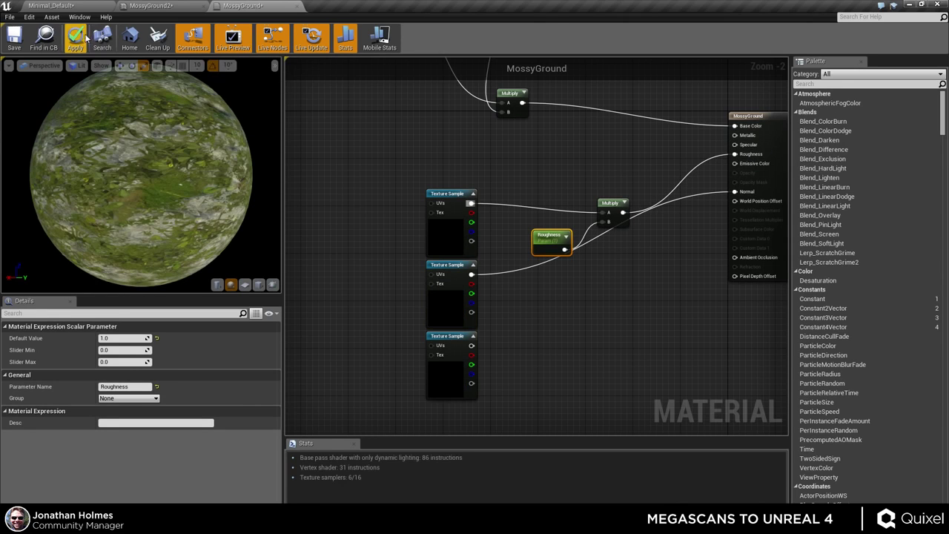
pyautogui.click(75, 36)
pyautogui.click(202, 7)
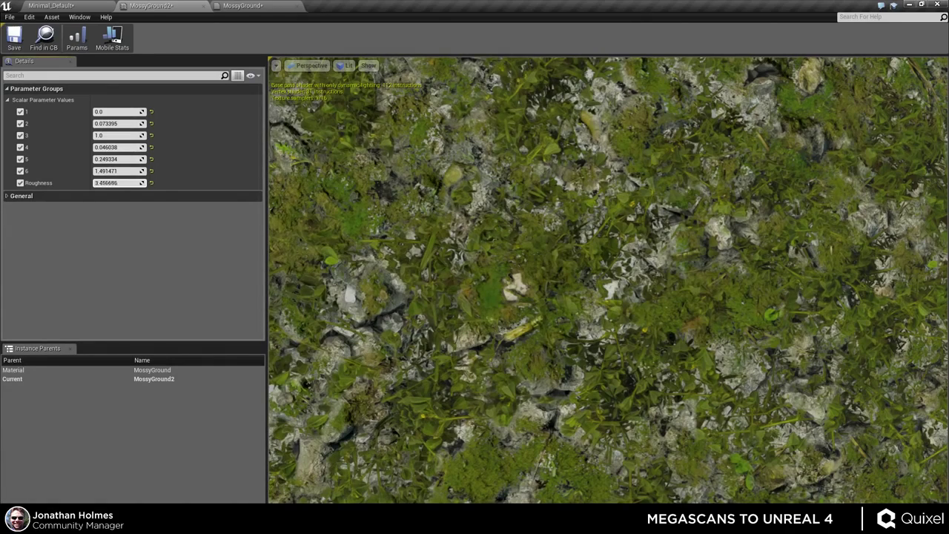
# - In MossyGround2, set Roughness to 1.0 and parameter 6 to 1.4258
pyautogui.moveTo(119, 182); pyautogui.dragTo(116, 183)
pyautogui.moveTo(608, 282); pyautogui.dragTo(627, 267)
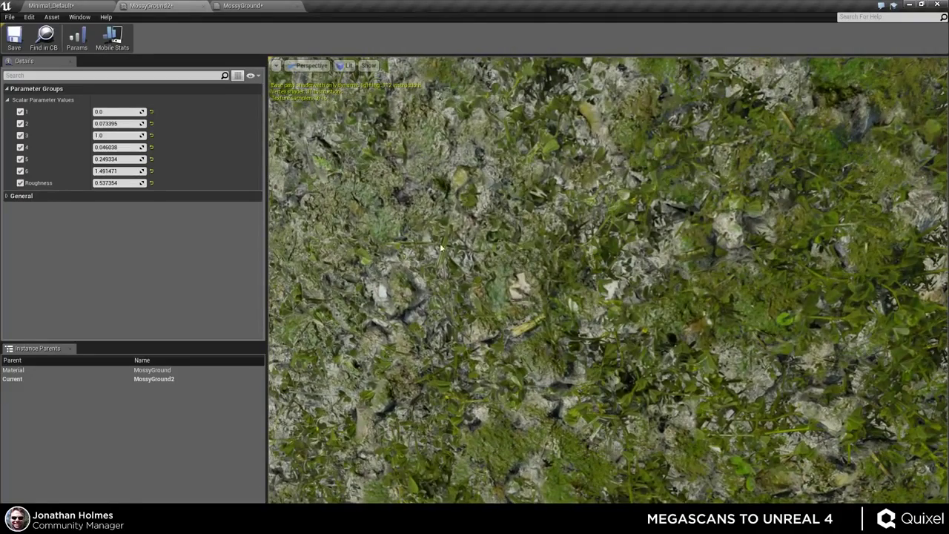
pyautogui.moveTo(679, 343); pyautogui.dragTo(454, 307)
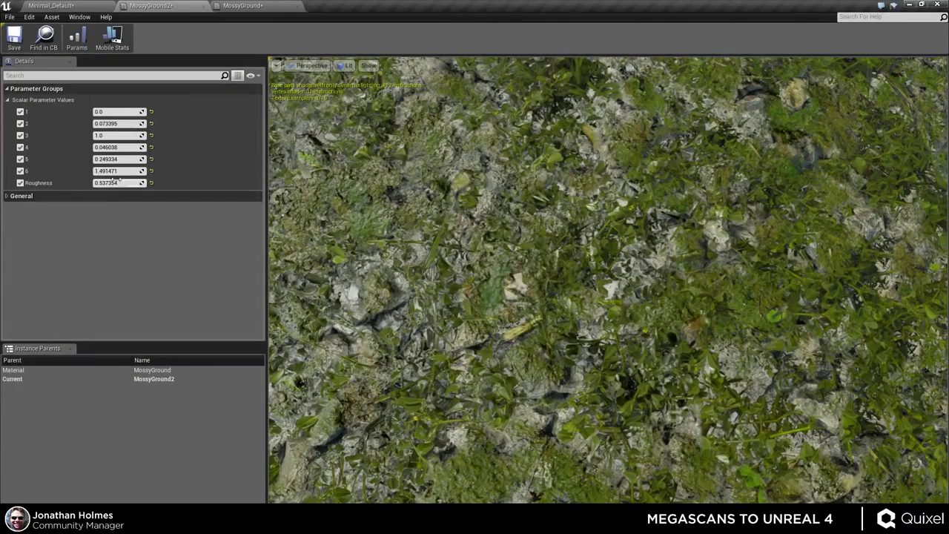
pyautogui.moveTo(119, 171)
pyautogui.mouseDown()
pyautogui.moveTo(104, 170)
pyautogui.moveTo(141, 183)
pyautogui.mouseUp()
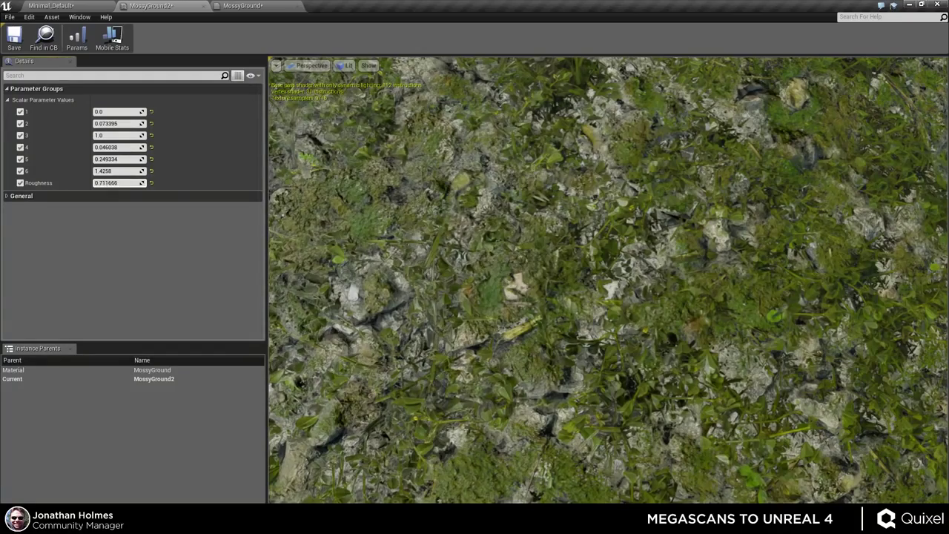
pyautogui.write('1')
pyautogui.moveTo(519, 281); pyautogui.dragTo(659, 282)
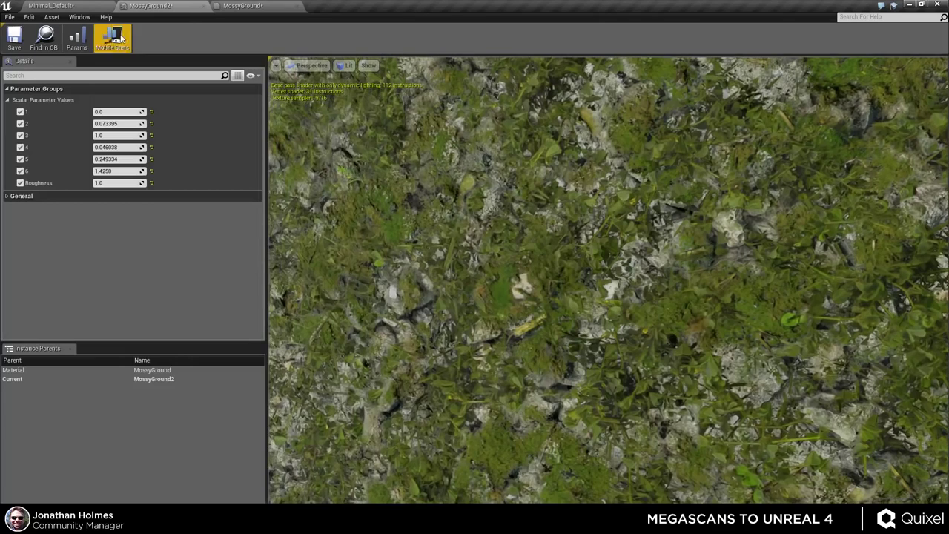
# - Return to the MossyGround graph and select the normal map texture sample
pyautogui.click(267, 6)
pyautogui.moveTo(578, 351); pyautogui.dragTo(555, 320, button='right')
pyautogui.click(439, 271)
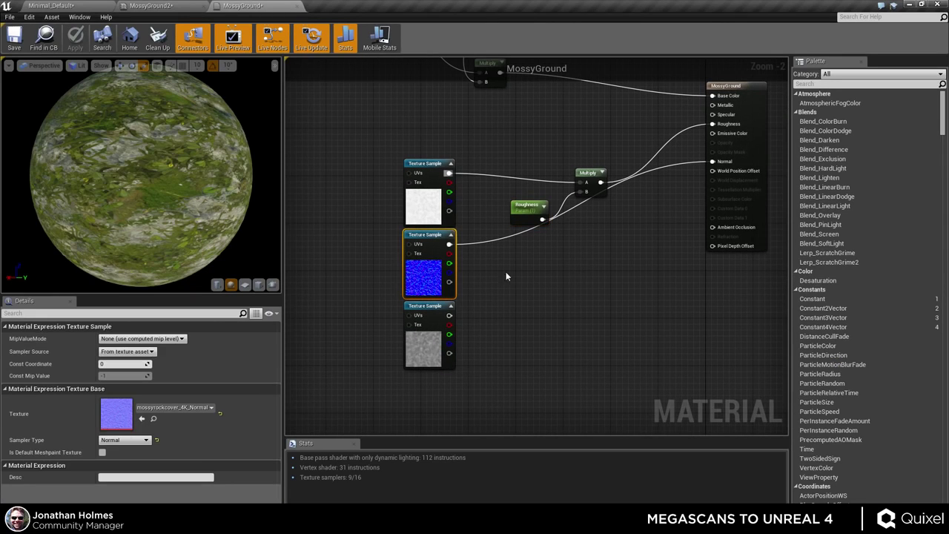
# - Add a vector parameter named 'Normal Strength' beside the normal map texture sample
pyautogui.click(537, 270)
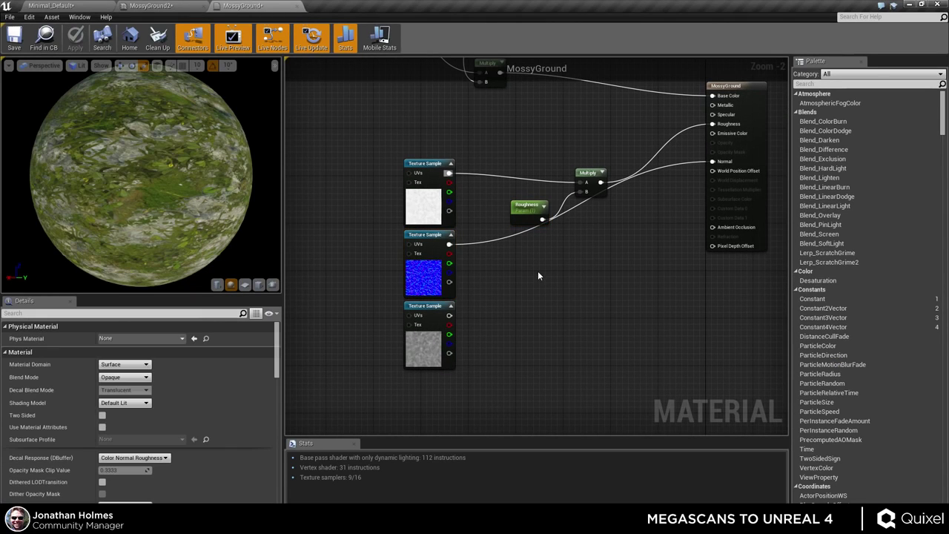
pyautogui.click(435, 259)
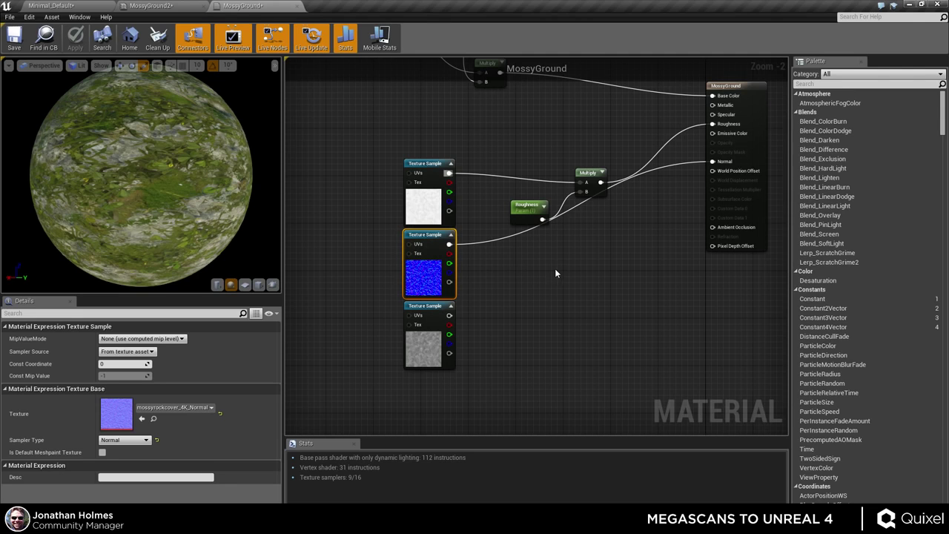
pyautogui.moveTo(554, 269); pyautogui.dragTo(531, 284, button='right')
pyautogui.click(503, 274)
pyautogui.moveTo(527, 329); pyautogui.dragTo(501, 311)
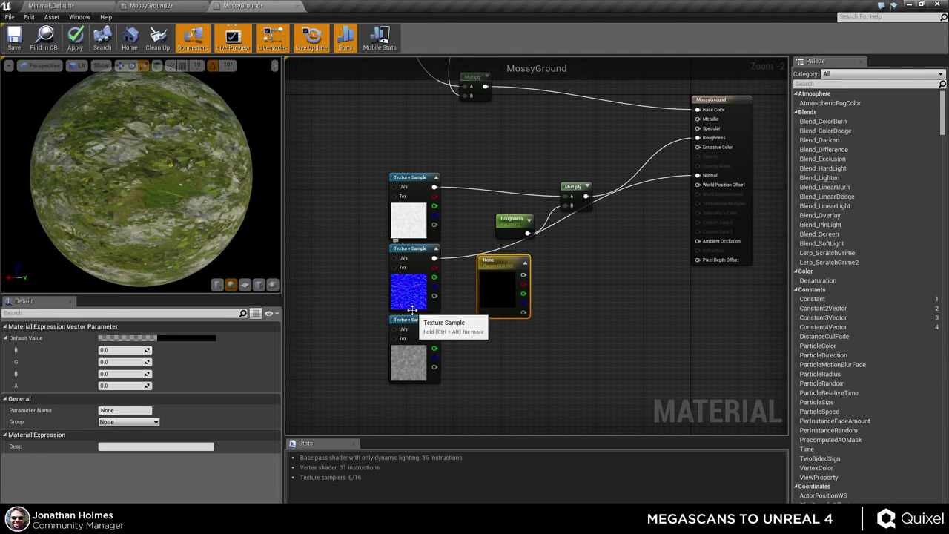
pyautogui.moveTo(504, 298); pyautogui.dragTo(504, 292)
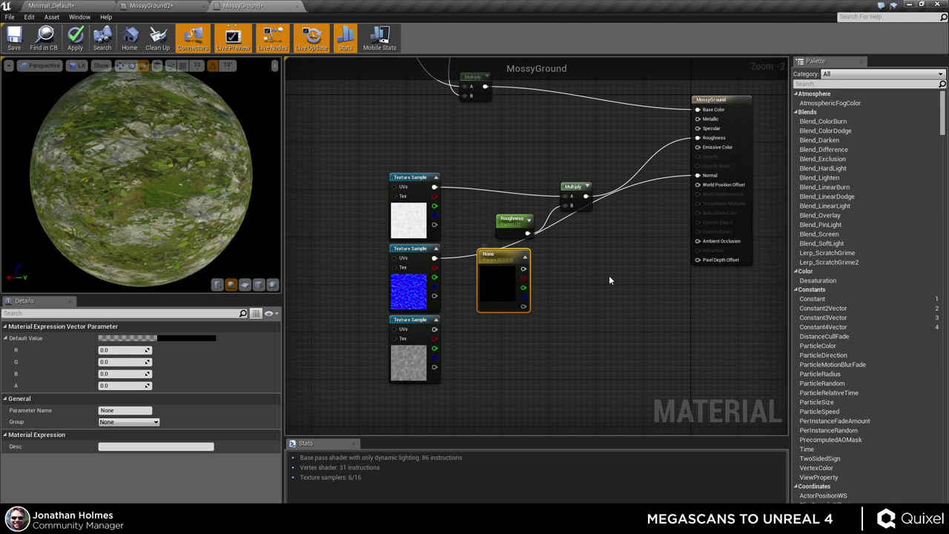
pyautogui.scroll(2, 610, 278)
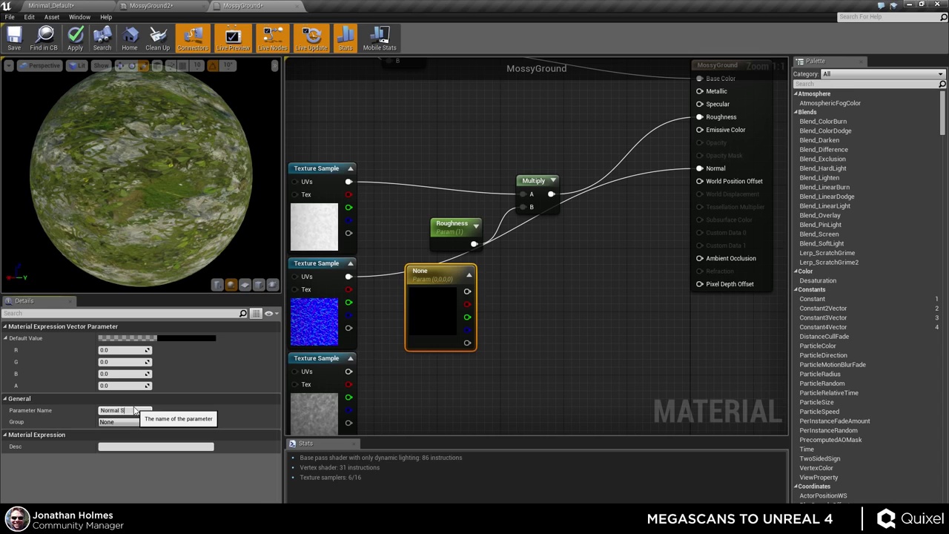
pyautogui.press('Return')
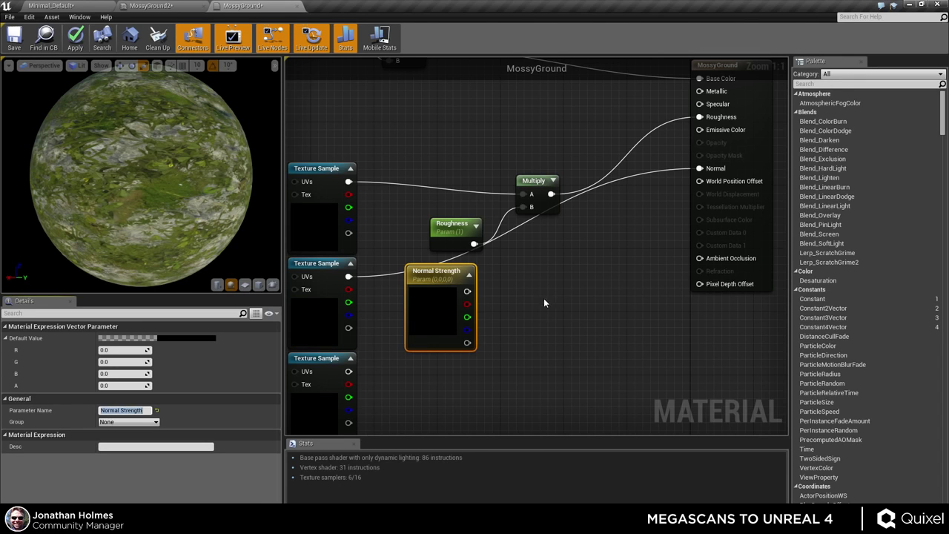
# - Add a Multiply node fed by the normal map (A) and Normal Strength (B)
pyautogui.moveTo(544, 298); pyautogui.dragTo(531, 326, button='right')
pyautogui.rightClick(529, 294)
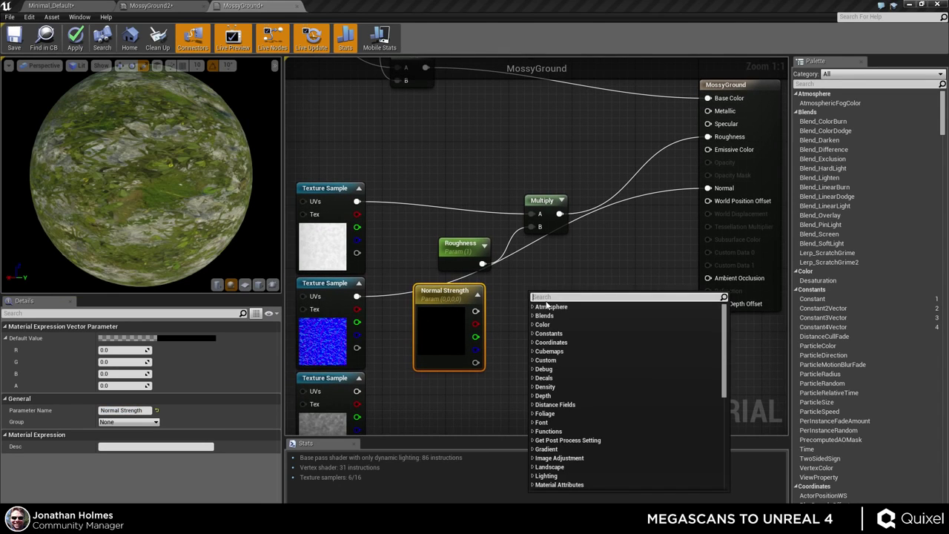
pyautogui.scroll(-5, 546, 304)
pyautogui.press('Escape')
pyautogui.click(545, 305)
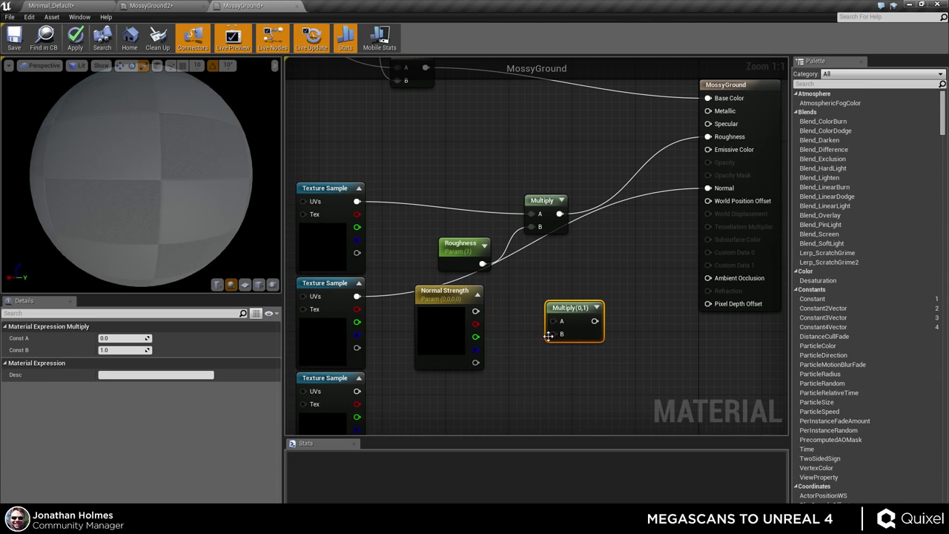
pyautogui.moveTo(552, 321); pyautogui.dragTo(356, 295)
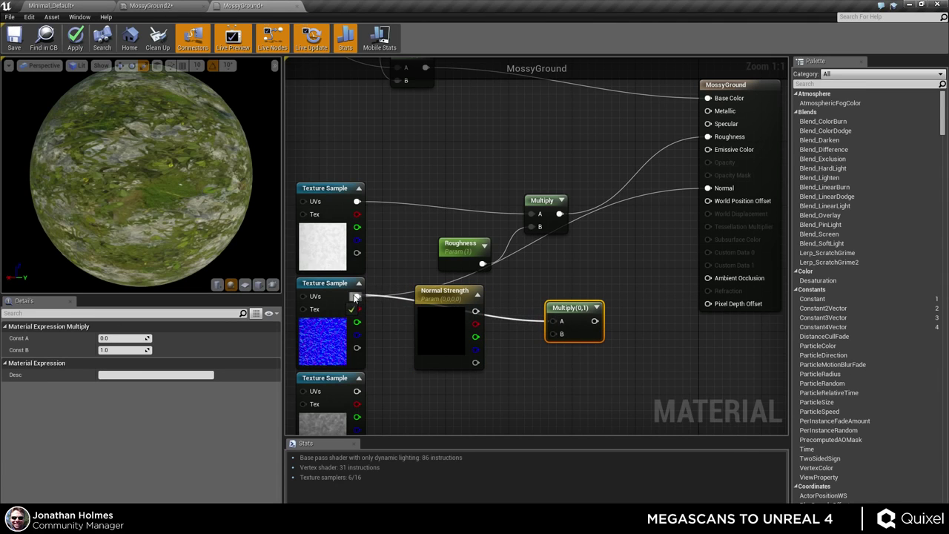
pyautogui.moveTo(475, 310); pyautogui.dragTo(556, 334)
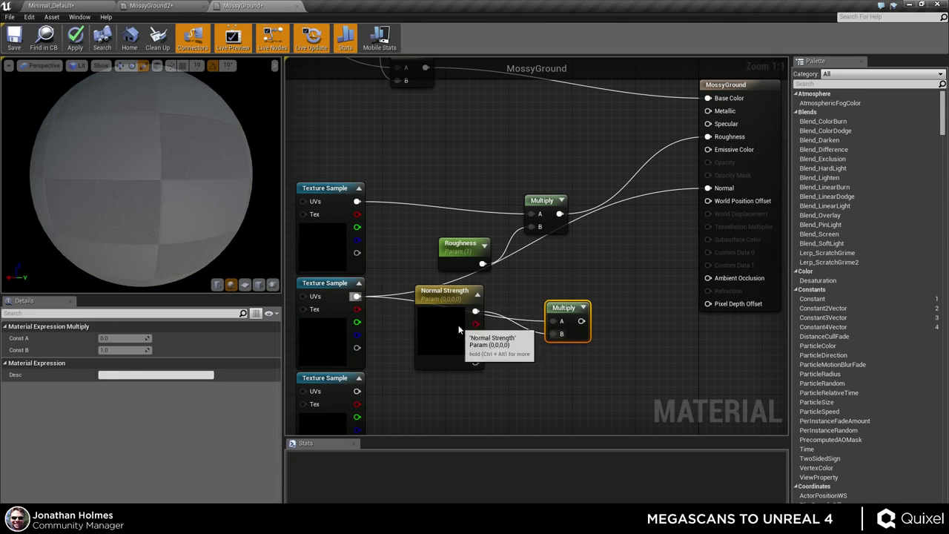
# - Set Normal Strength to 1,1,1 and route the Multiply result into the Normal input
pyautogui.click(445, 326)
pyautogui.click(124, 349)
pyautogui.write('1')
pyautogui.press('Return')
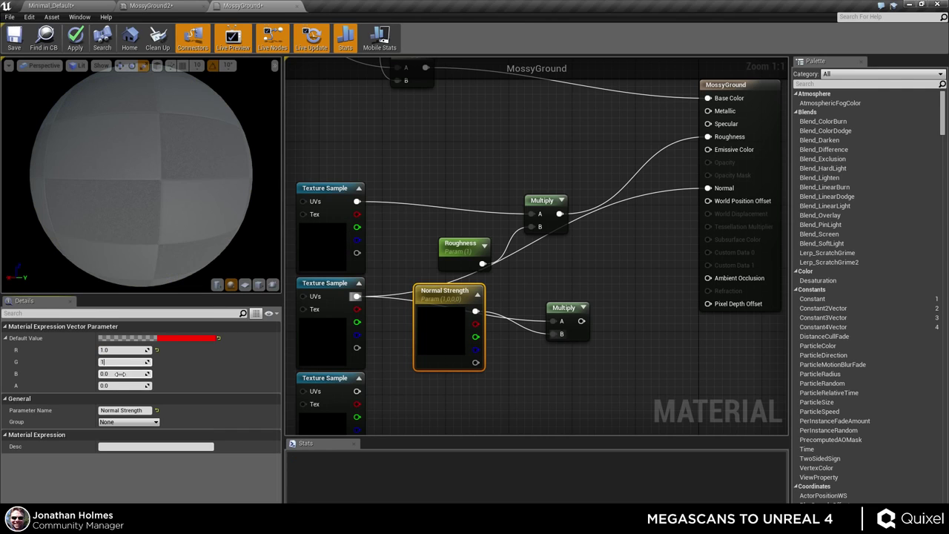
pyautogui.moveTo(445, 353); pyautogui.dragTo(470, 393)
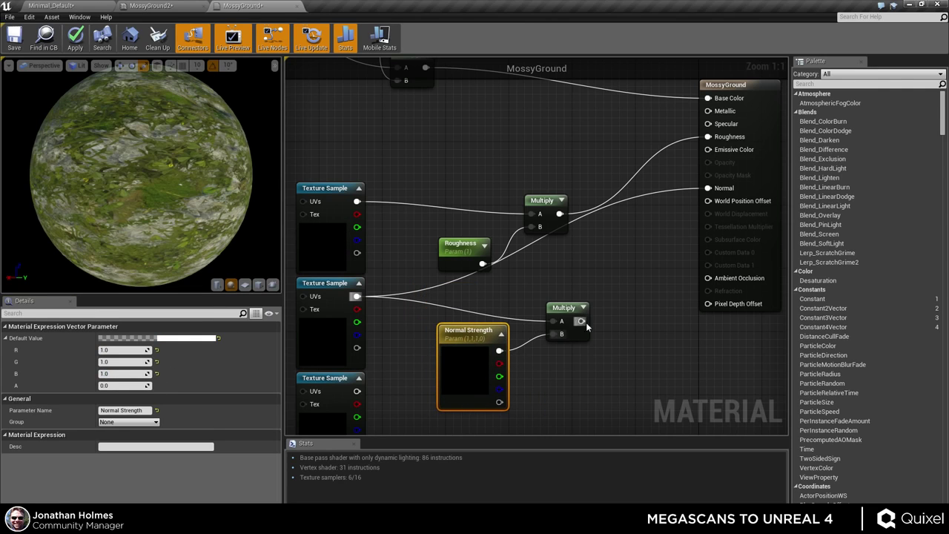
pyautogui.moveTo(581, 320); pyautogui.dragTo(708, 188)
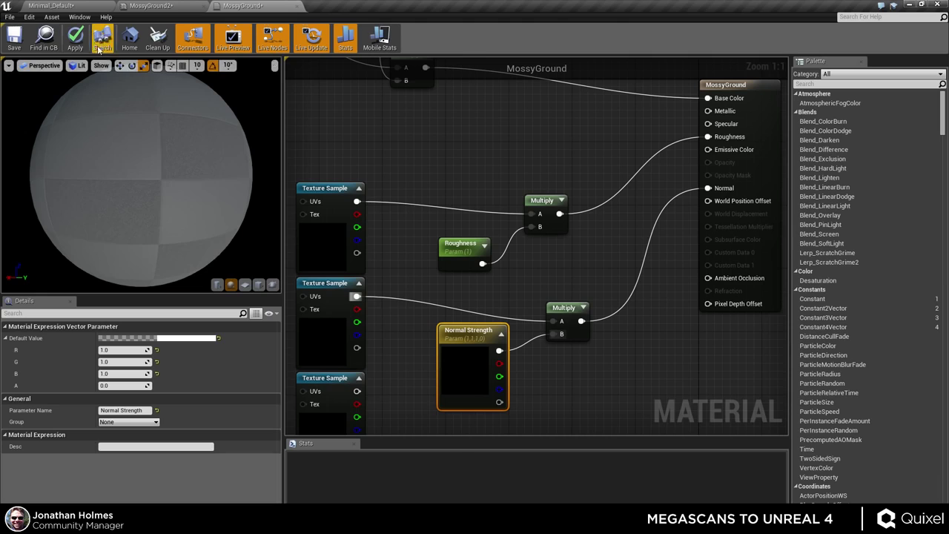
# - Override Normal Strength in MossyGround2 at R 2.0, G 2.0, B 0.75, and sweep the preview light
pyautogui.click(166, 5)
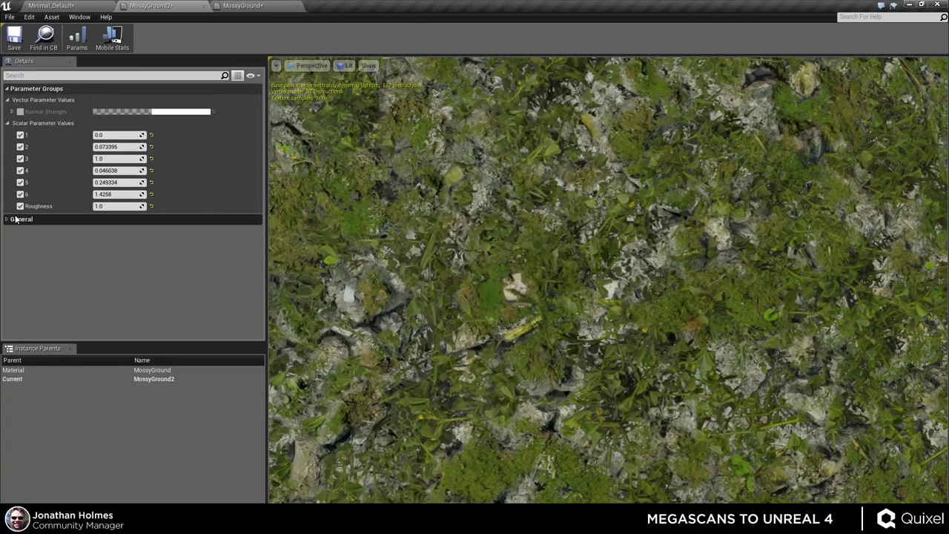
pyautogui.click(15, 111)
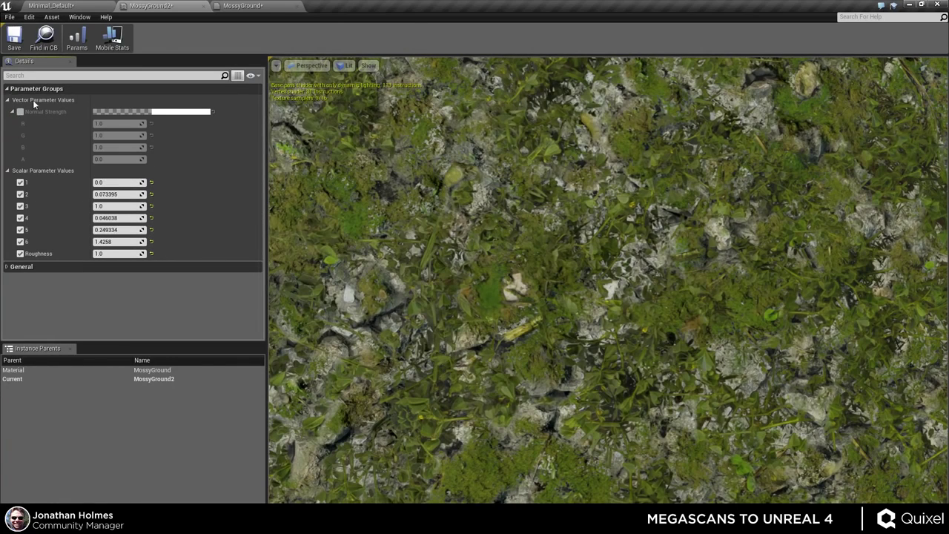
pyautogui.click(20, 112)
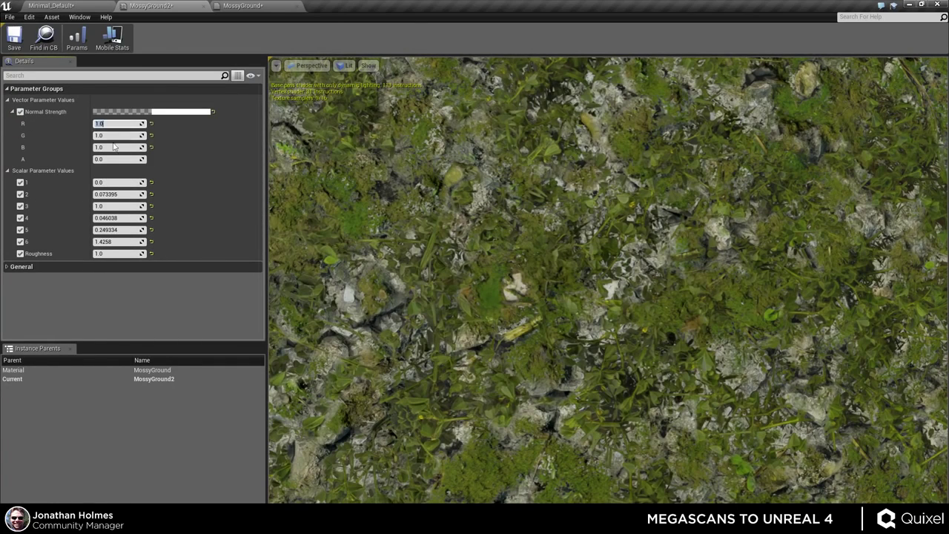
pyautogui.moveTo(119, 146)
pyautogui.mouseDown()
pyautogui.moveTo(96, 147)
pyautogui.moveTo(149, 147)
pyautogui.mouseUp()
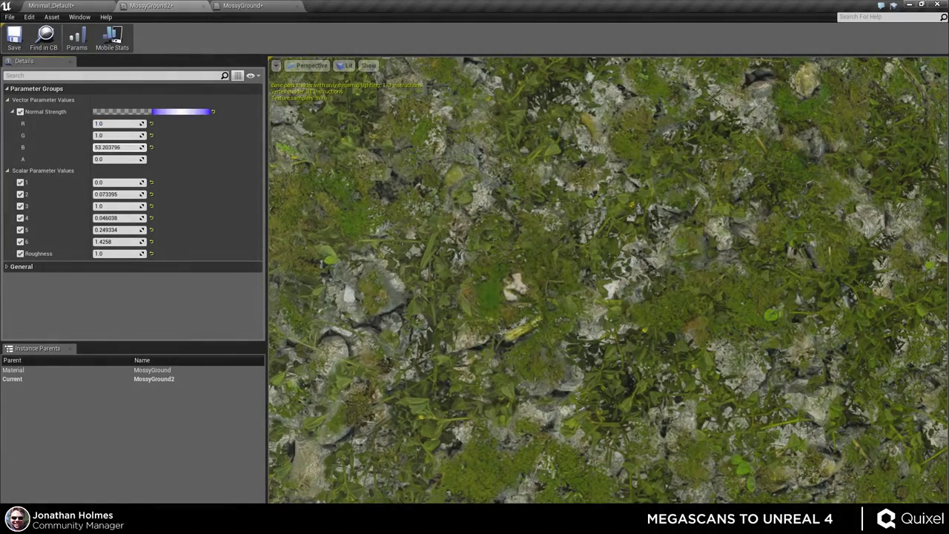
pyautogui.moveTo(419, 300)
pyautogui.mouseDown()
pyautogui.moveTo(345, 303)
pyautogui.moveTo(409, 300)
pyautogui.mouseUp()
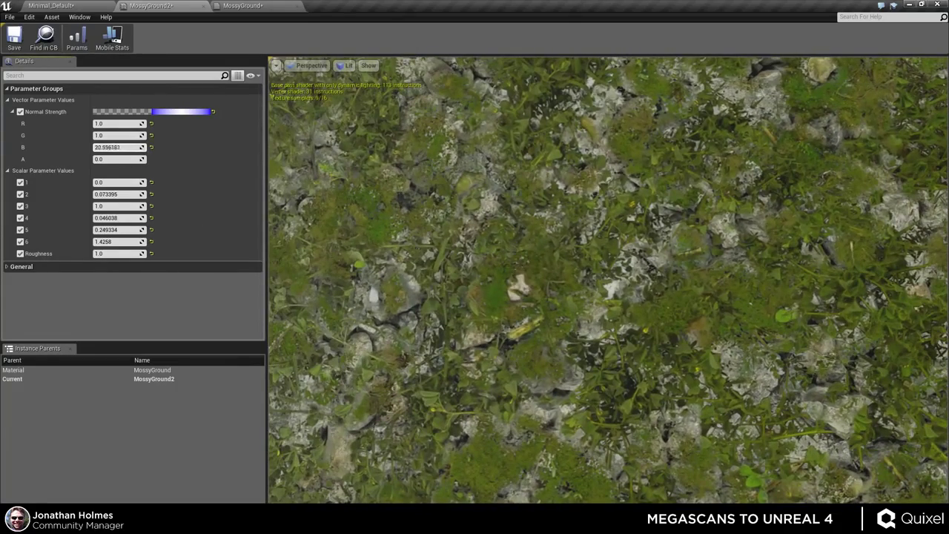
pyautogui.moveTo(119, 147); pyautogui.dragTo(104, 147)
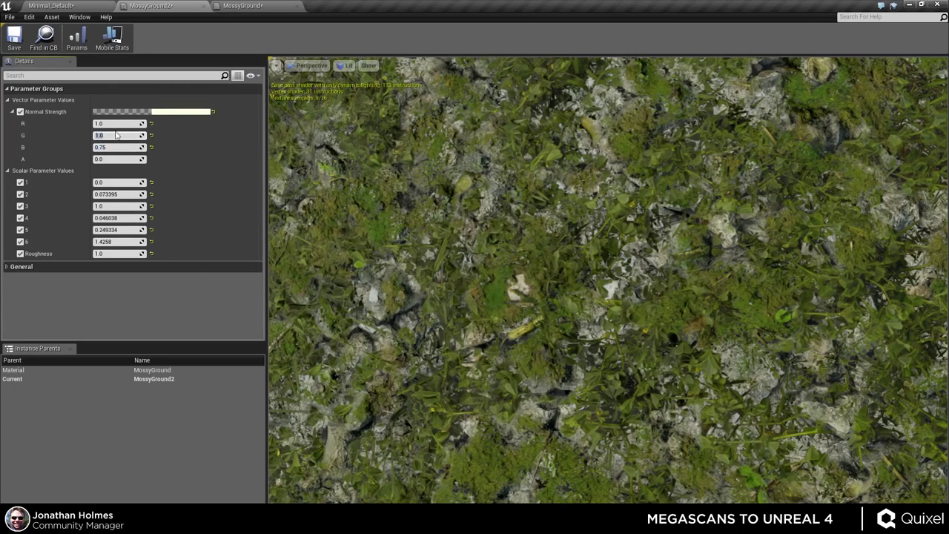
pyautogui.press('Return')
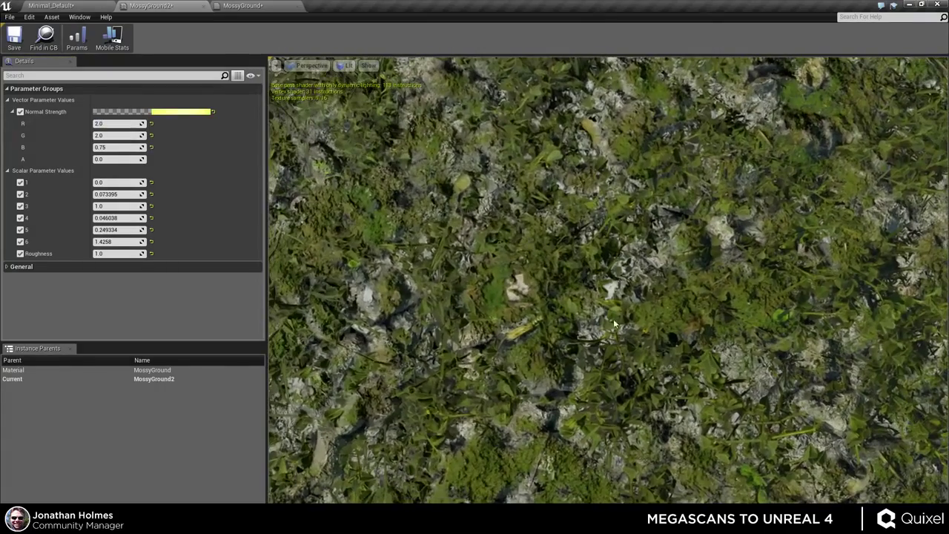
pyautogui.moveTo(614, 324)
pyautogui.mouseDown()
pyautogui.moveTo(623, 323)
pyautogui.moveTo(604, 323)
pyautogui.moveTo(637, 326)
pyautogui.mouseUp()
pyautogui.moveTo(701, 449)
pyautogui.mouseDown()
pyautogui.moveTo(678, 450)
pyautogui.moveTo(702, 450)
pyautogui.mouseUp()
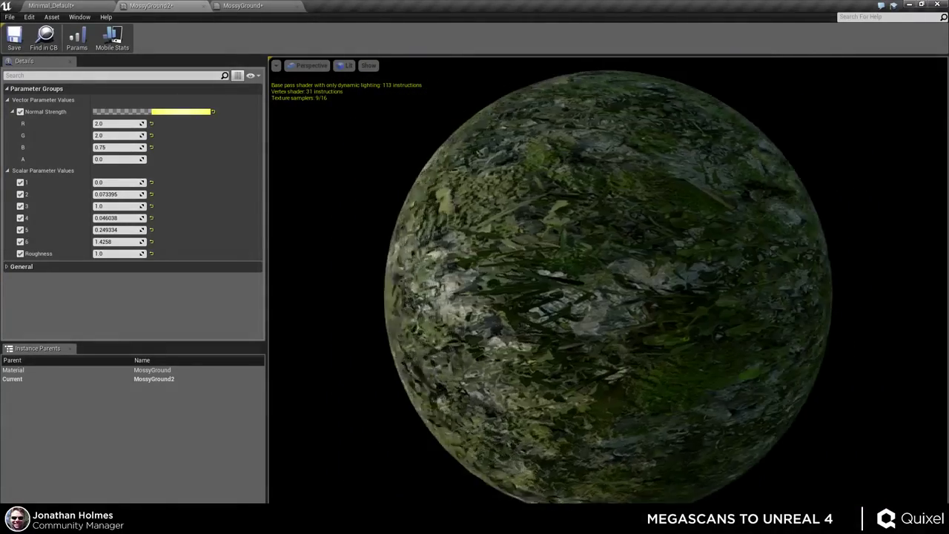
# - Rotate the light, zoom and orbit around the mossy preview sphere to inspect its relief
pyautogui.moveTo(513, 327); pyautogui.dragTo(555, 330)
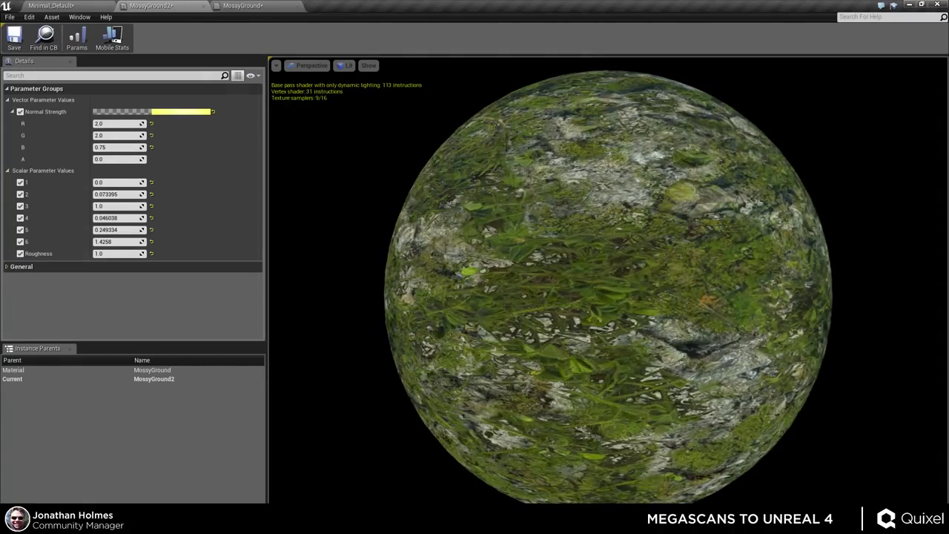
pyautogui.scroll(5, 614, 290)
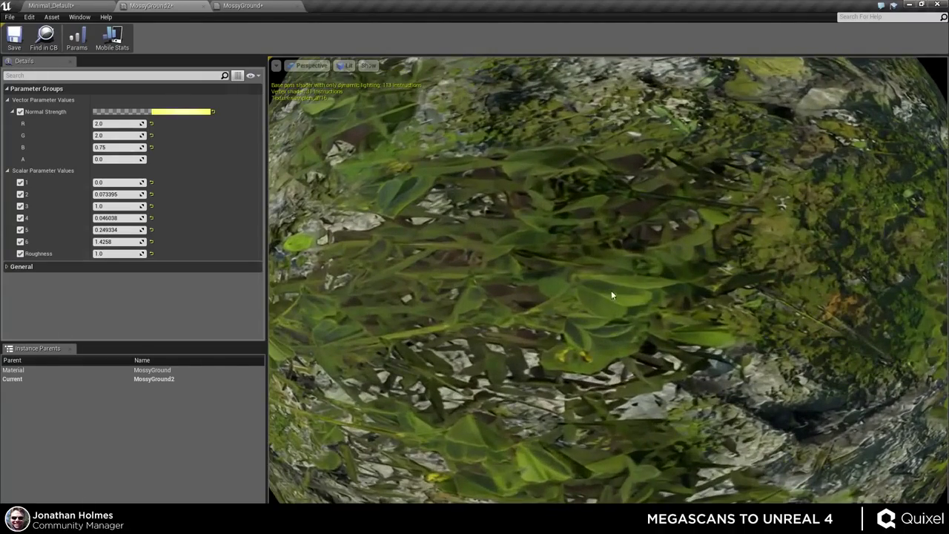
pyautogui.moveTo(699, 333); pyautogui.dragTo(514, 357)
pyautogui.scroll(-5, 736, 364)
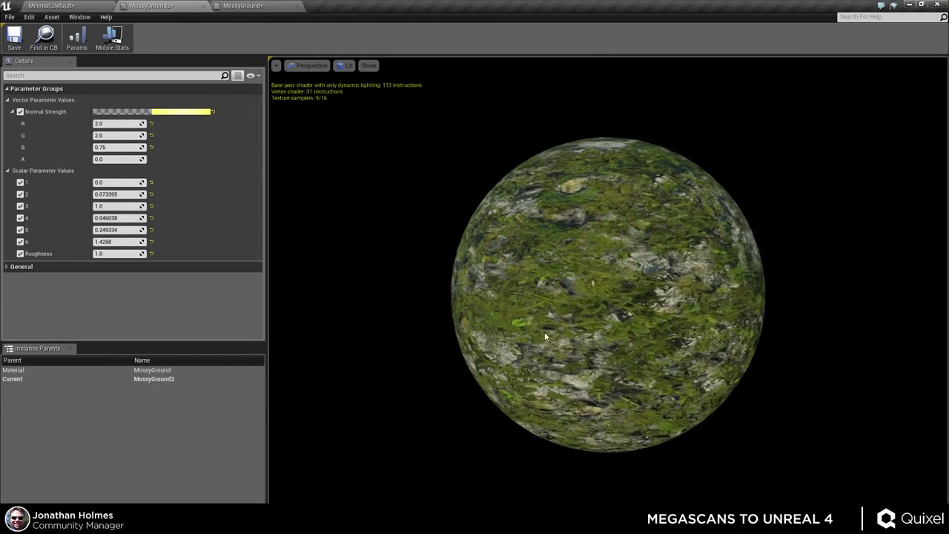
pyautogui.scroll(3, 544, 331)
pyautogui.moveTo(570, 310); pyautogui.dragTo(552, 315)
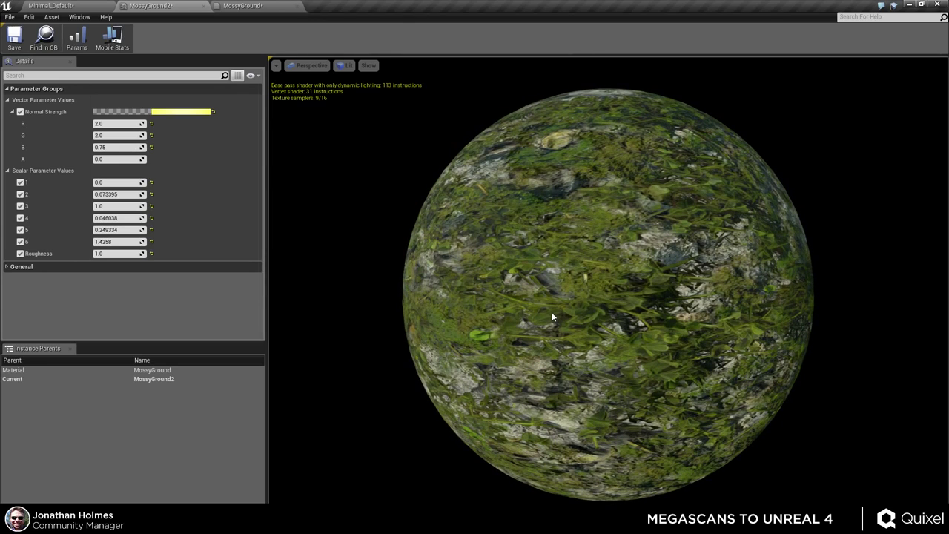
pyautogui.click(258, 6)
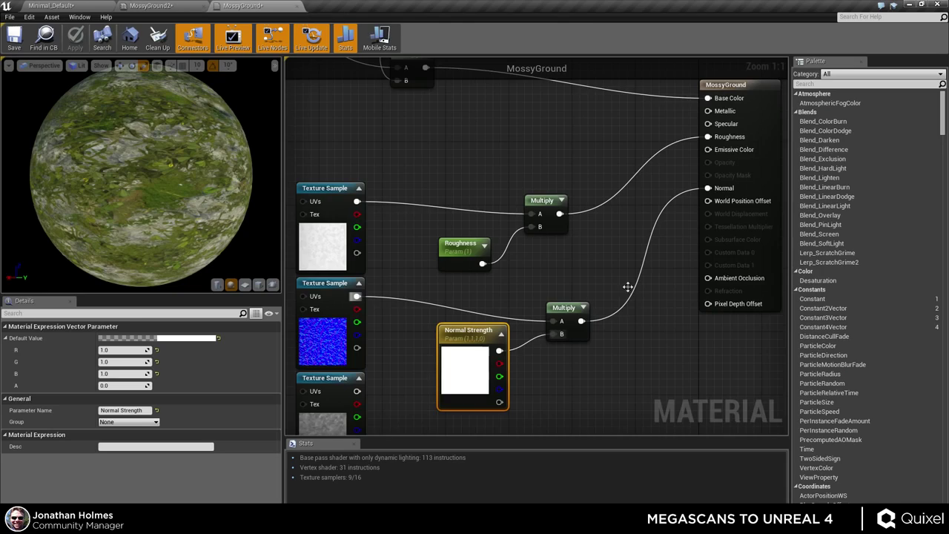
# - Box-select groups of MossyGround nodes and raise them slightly in the graph
pyautogui.moveTo(627, 282); pyautogui.dragTo(567, 237, button='right')
pyautogui.scroll(-4, 564, 236)
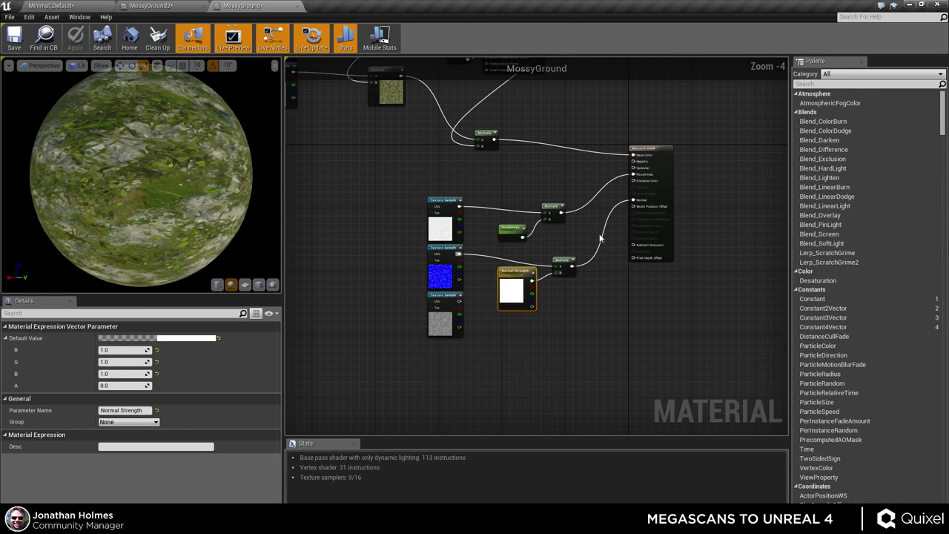
pyautogui.moveTo(510, 299); pyautogui.dragTo(521, 264)
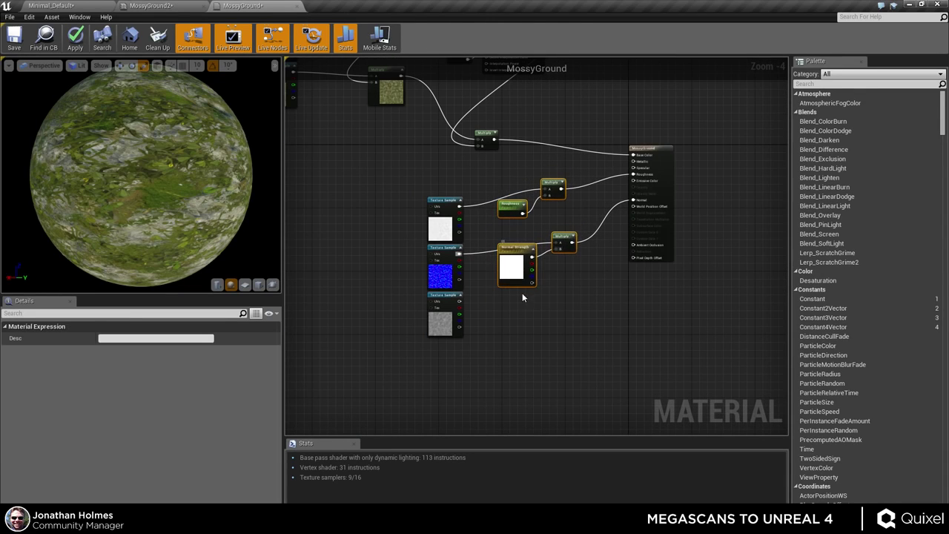
pyautogui.click(478, 275)
pyautogui.moveTo(394, 192); pyautogui.dragTo(508, 258)
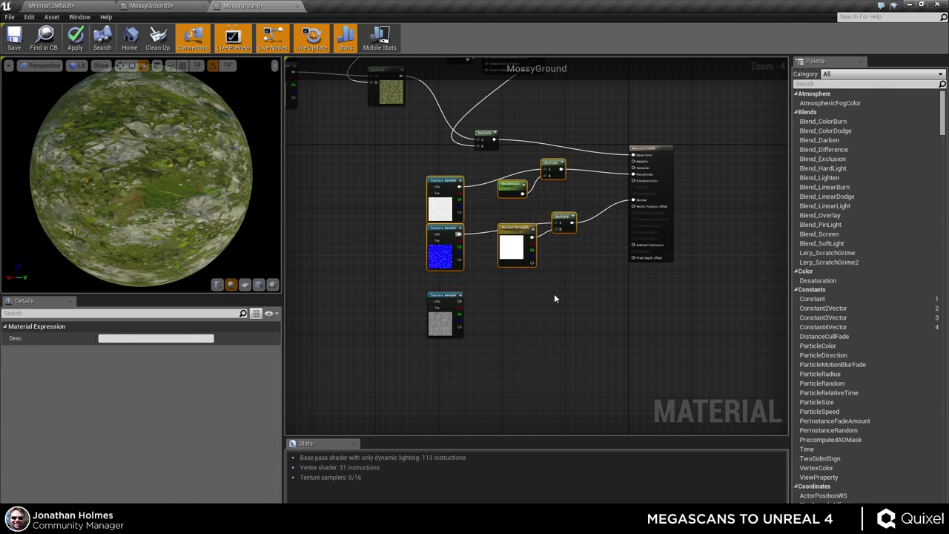
pyautogui.click(556, 296)
pyautogui.moveTo(555, 296); pyautogui.dragTo(560, 391, button='right')
pyautogui.scroll(1, 428, 282)
pyautogui.scroll(-4, 428, 281)
pyautogui.scroll(3, 386, 194)
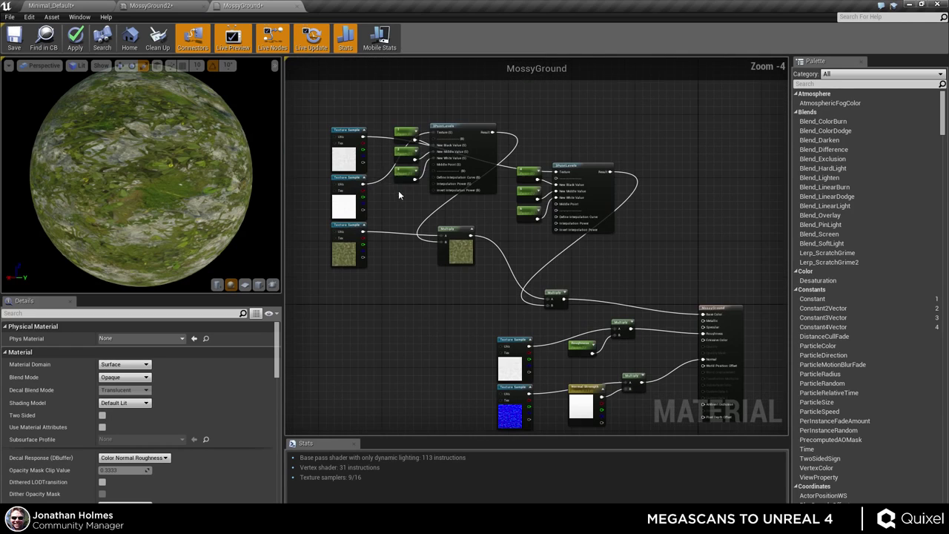
pyautogui.moveTo(470, 339); pyautogui.dragTo(423, 265, button='right')
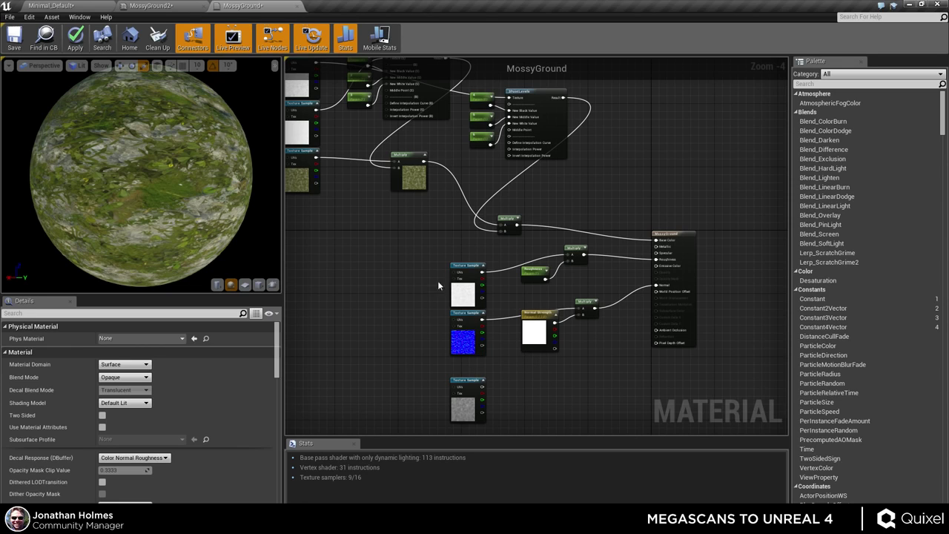
# - Shift the roughness texture, Roughness parameter and Multiply nodes to the left
pyautogui.moveTo(388, 328); pyautogui.dragTo(379, 280, button='right')
pyautogui.moveTo(367, 261); pyautogui.dragTo(561, 294)
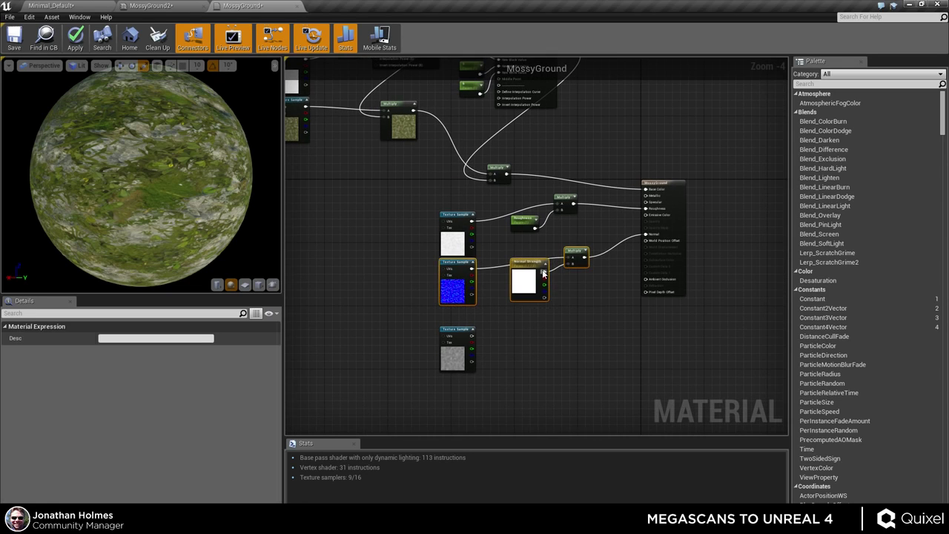
pyautogui.moveTo(504, 252); pyautogui.dragTo(536, 337, button='right')
pyautogui.moveTo(492, 335); pyautogui.dragTo(455, 324)
pyautogui.moveTo(552, 312); pyautogui.dragTo(488, 312)
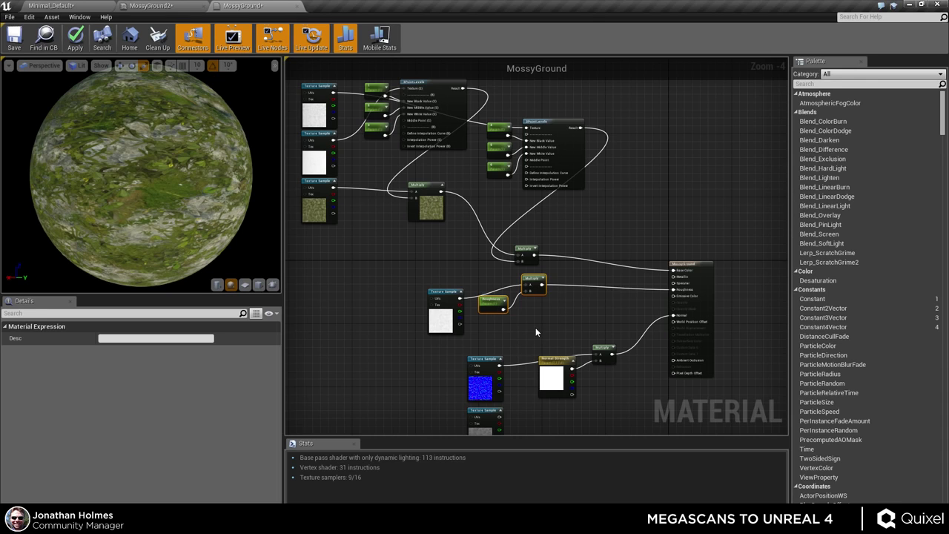
pyautogui.scroll(3, 519, 311)
# - Nudge the roughness texture node up to line up with its Roughness and Multiply nodes
pyautogui.moveTo(388, 348)
pyautogui.mouseDown()
pyautogui.moveTo(390, 311)
pyautogui.moveTo(389, 332)
pyautogui.mouseUp()
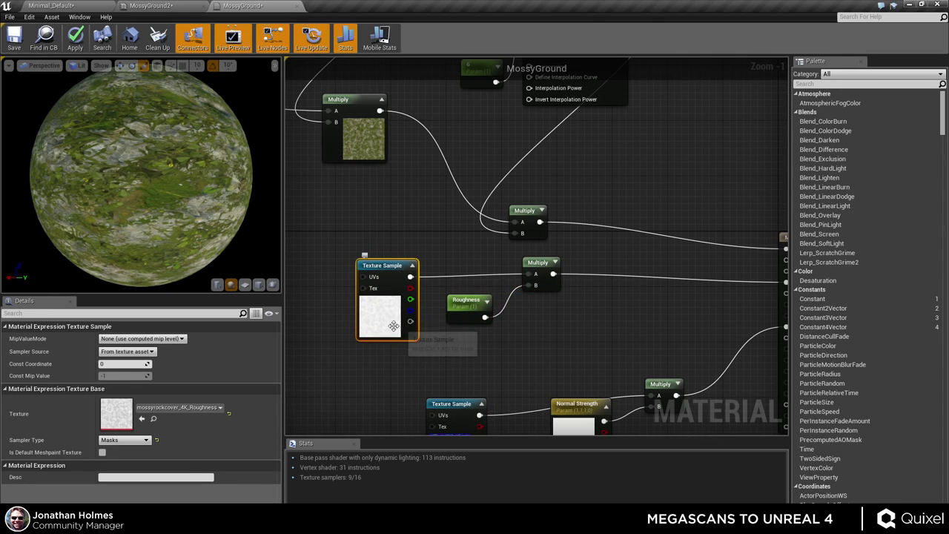
pyautogui.click(569, 353)
pyautogui.scroll(-2, 571, 341)
pyautogui.scroll(-2, 689, 324)
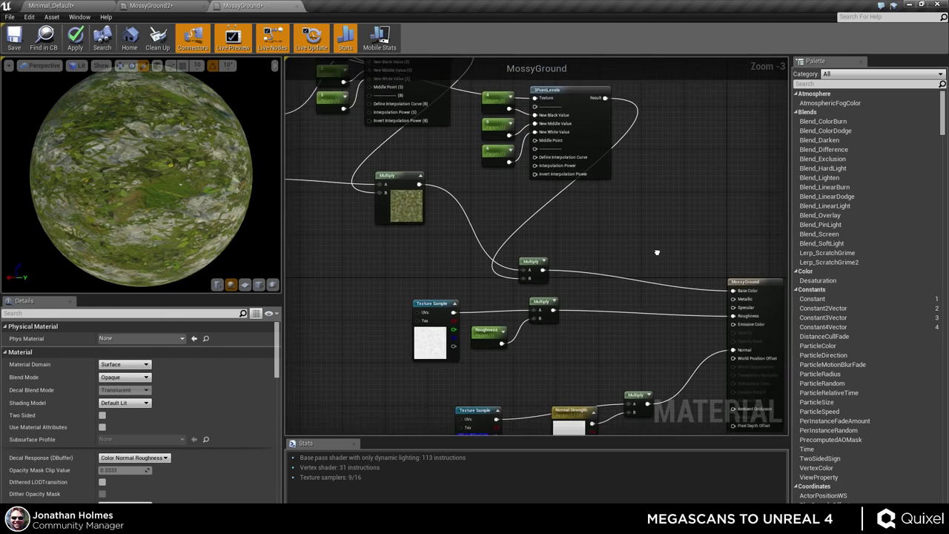
pyautogui.scroll(1, 642, 257)
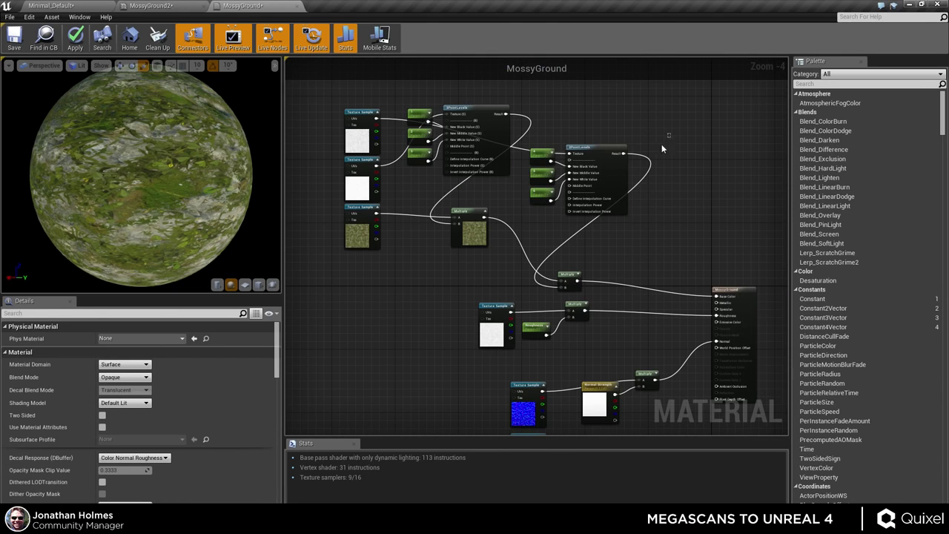
# - Review the constants, Levels node and lower normal nodes, then open the Content Browser
pyautogui.moveTo(670, 134); pyautogui.dragTo(522, 224)
pyautogui.moveTo(646, 272); pyautogui.dragTo(627, 246, button='right')
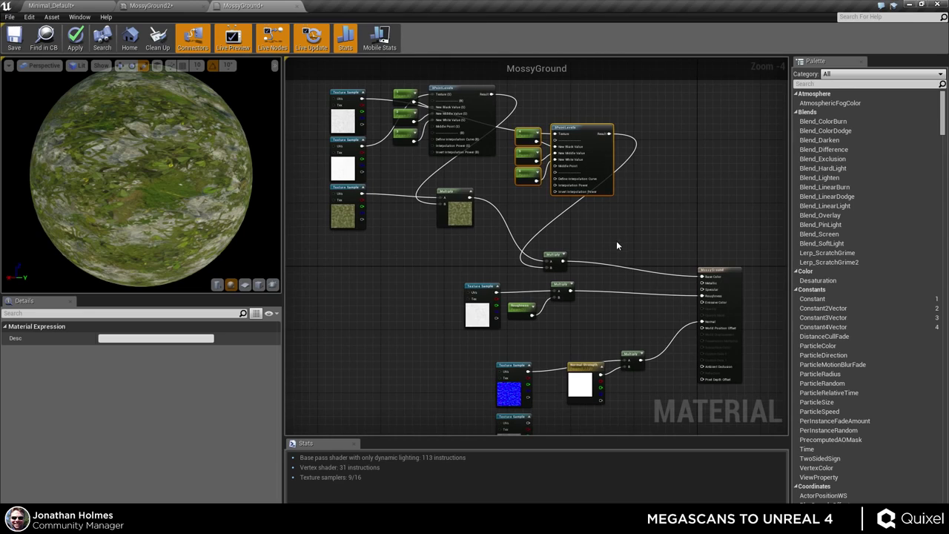
pyautogui.click(617, 246)
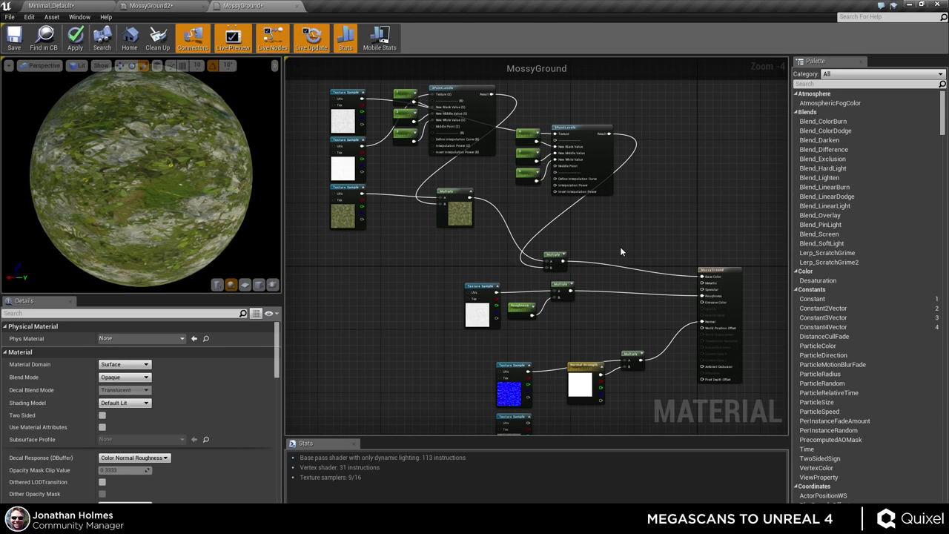
pyautogui.moveTo(642, 264); pyautogui.dragTo(611, 138, button='right')
pyautogui.scroll(5, 533, 275)
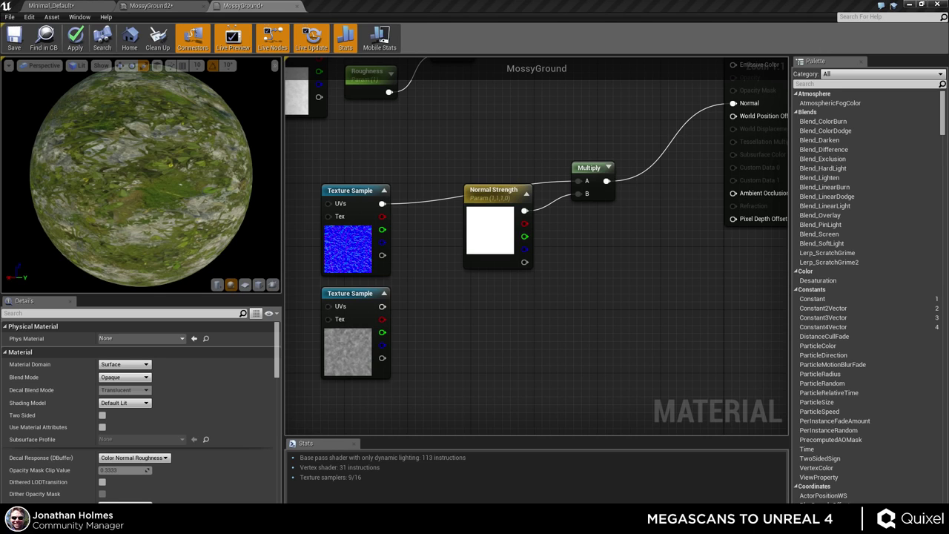
pyautogui.hotkey('ctrl', 'shift', 'f')
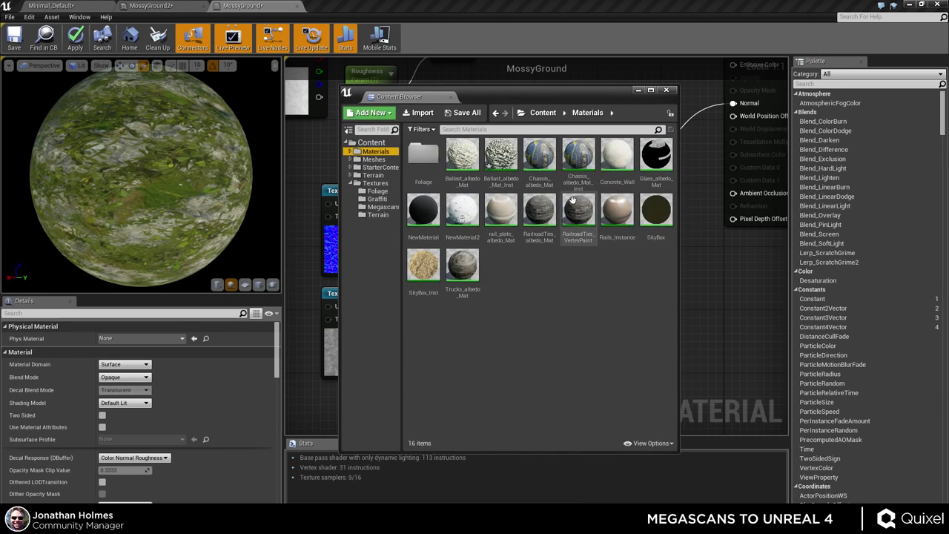
# - Open Ballast_albedo_Mat in its own editor tab and bring its displacement nodes into view
pyautogui.doubleClick(461, 153)
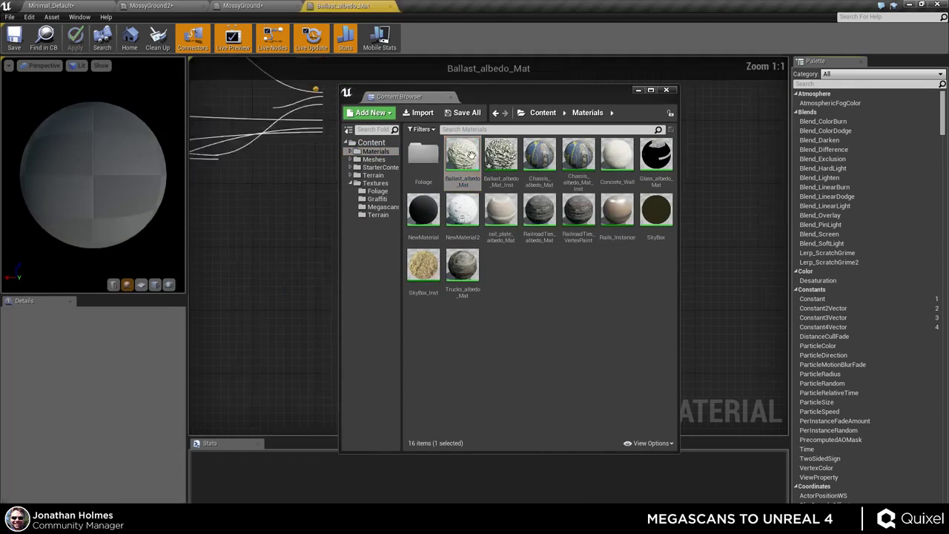
pyautogui.click(666, 89)
pyautogui.scroll(-4, 453, 290)
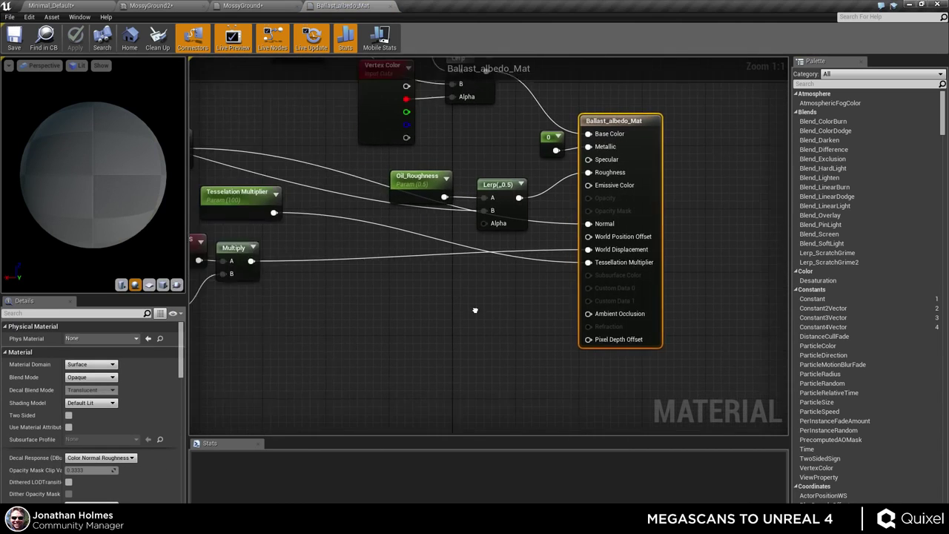
pyautogui.moveTo(452, 291); pyautogui.dragTo(523, 276, button='right')
# - Select VertexNormalWS, Distance, Displacement Strength and the Multiply nodes of the displacement chain
pyautogui.moveTo(447, 229); pyautogui.dragTo(341, 307)
pyautogui.moveTo(341, 307); pyautogui.dragTo(516, 306, button='right')
pyautogui.keyDown('ctrl'); pyautogui.click(482, 319); pyautogui.keyUp('ctrl')
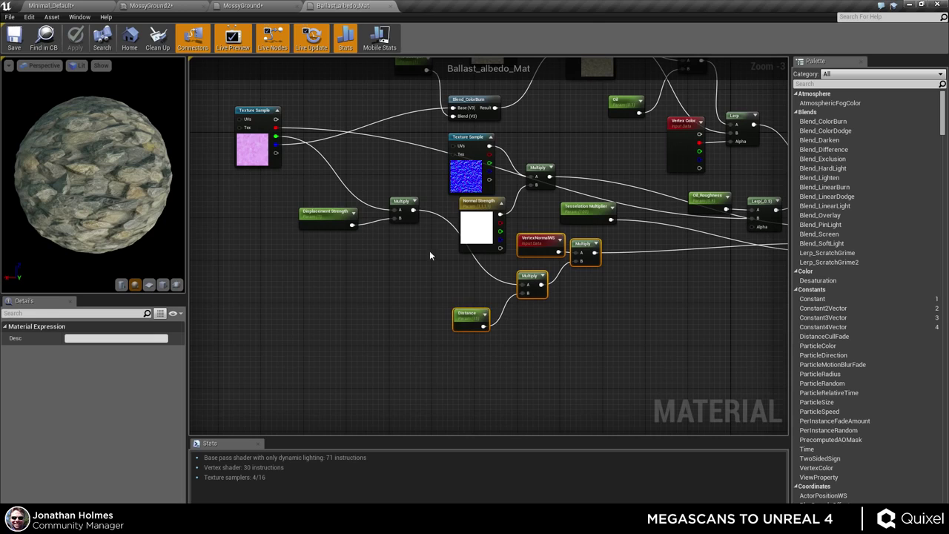
pyautogui.keyDown('ctrl'); pyautogui.click(326, 213); pyautogui.keyUp('ctrl')
pyautogui.keyDown('ctrl'); pyautogui.click(404, 202); pyautogui.keyUp('ctrl')
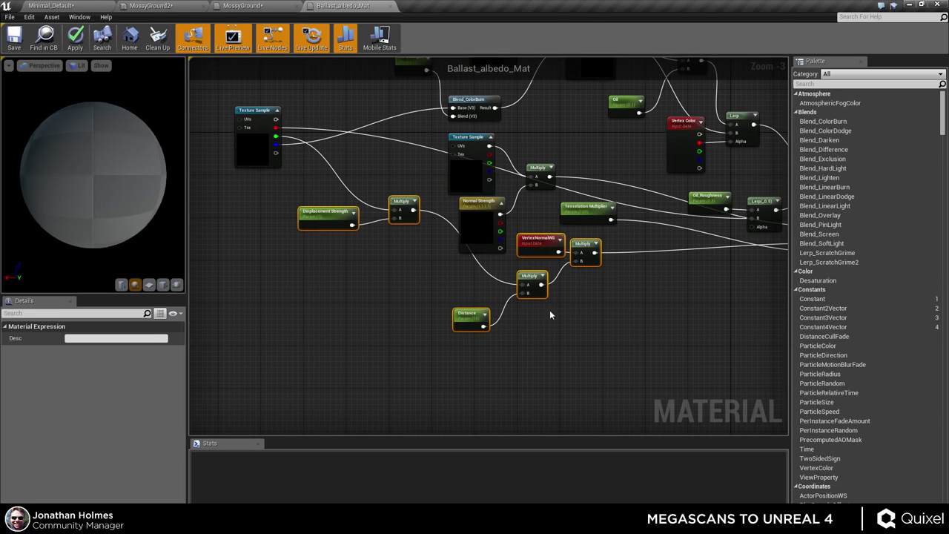
# - Paste Ballast's Displacement Strength, VertexNormalWS, Distance and Multiply nodes below MossyGround's normal texture
pyautogui.click(242, 5)
pyautogui.moveTo(549, 322); pyautogui.dragTo(592, 262, button='right')
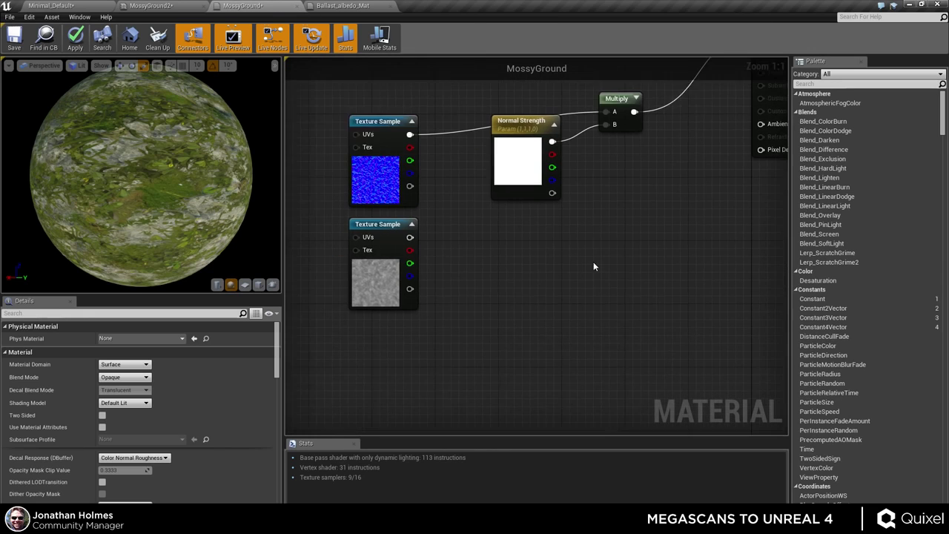
pyautogui.scroll(-2, 589, 265)
pyautogui.hotkey('ctrl', 'v')
pyautogui.moveTo(671, 268); pyautogui.dragTo(666, 213)
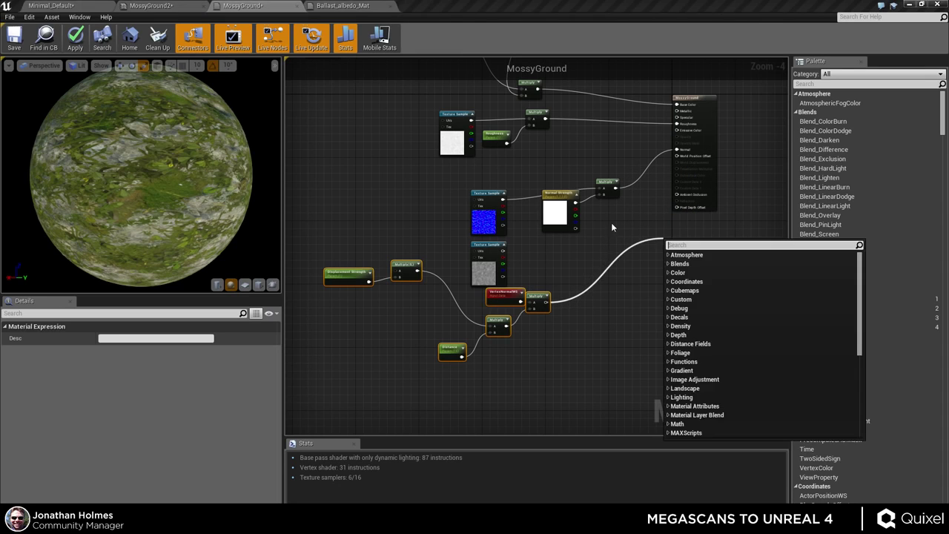
# - Set MossyGround's D3D11 tessellation mode to PN Triangles
pyautogui.click(620, 262)
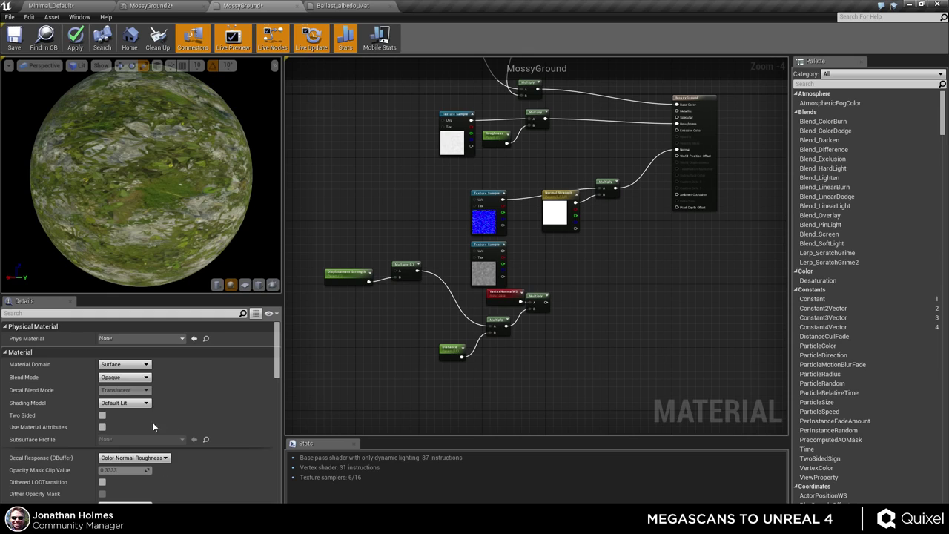
pyautogui.scroll(-2, 129, 423)
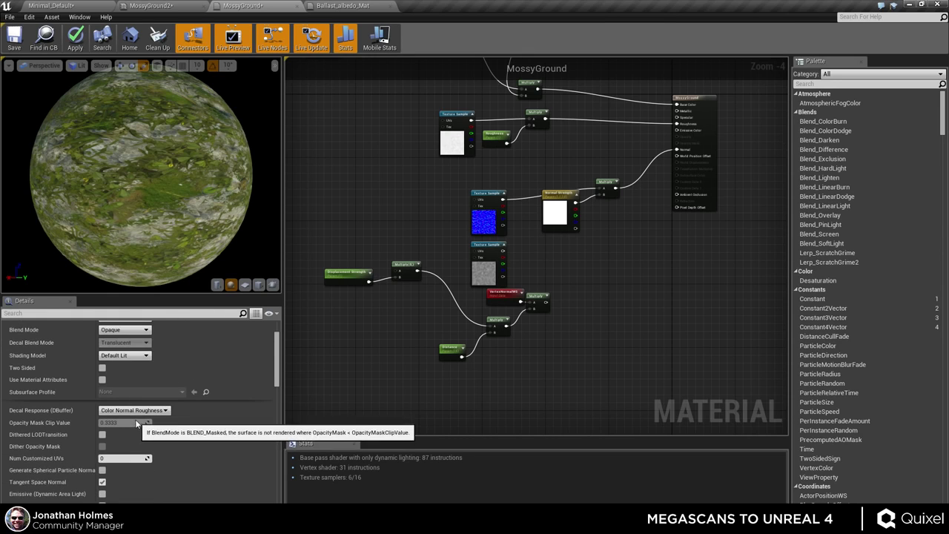
pyautogui.scroll(-8, 135, 418)
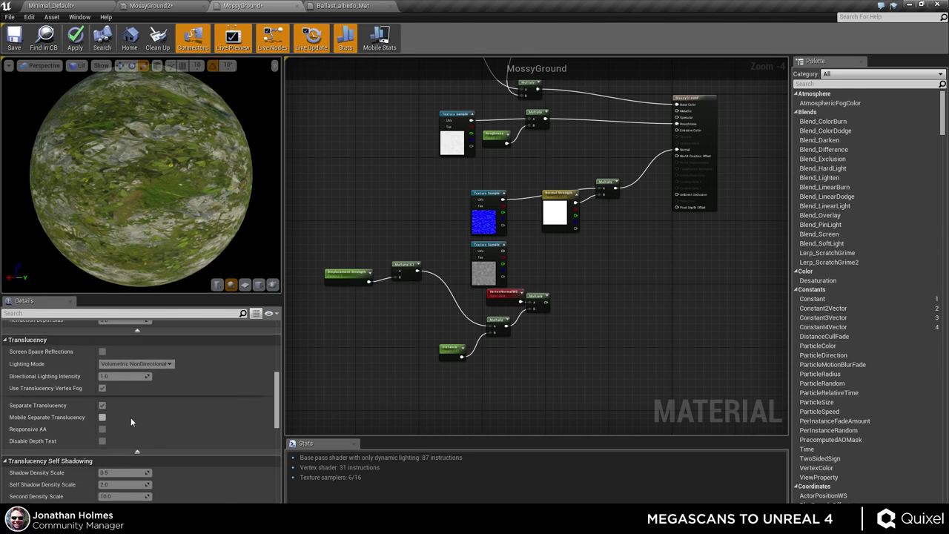
pyautogui.scroll(-10, 130, 417)
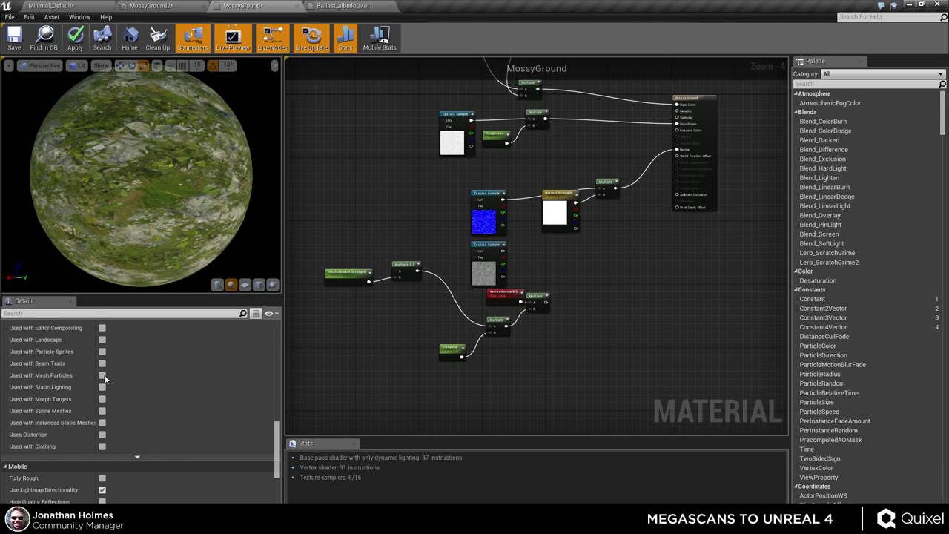
pyautogui.scroll(-3, 104, 378)
pyautogui.click(124, 459)
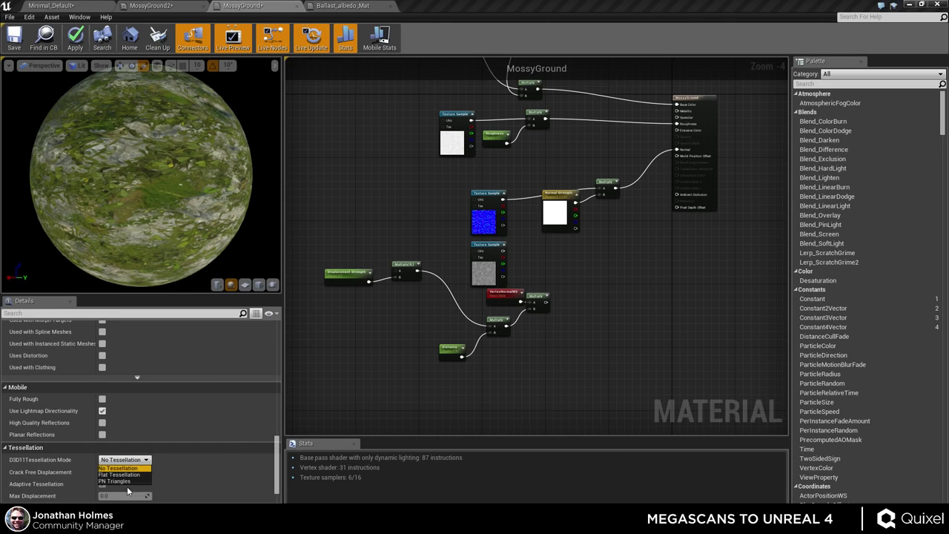
pyautogui.click(115, 481)
# - Set Max Displacement to 4.0, turn off adaptive tessellation, and wire the Multiply into World Displacement
pyautogui.scroll(-1, 111, 459)
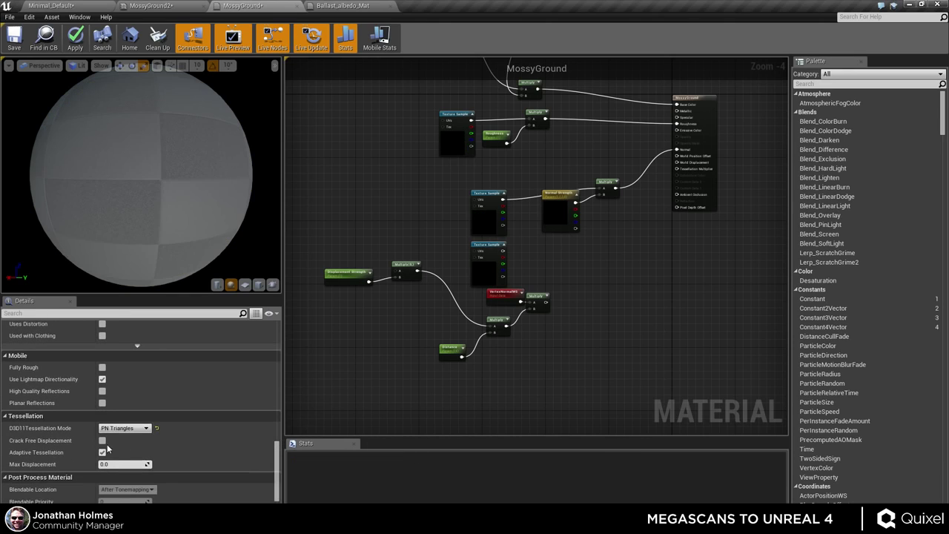
pyautogui.scroll(-3, 117, 439)
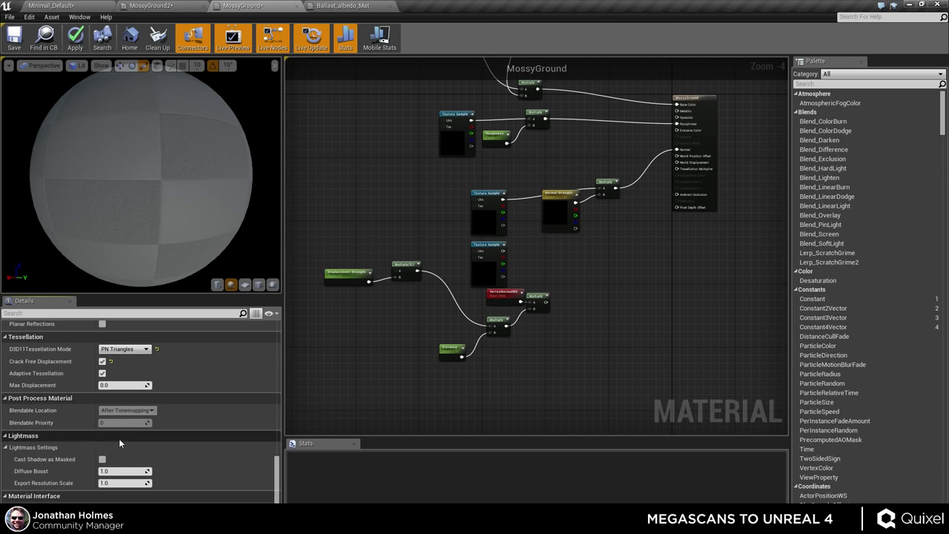
pyautogui.click(125, 385)
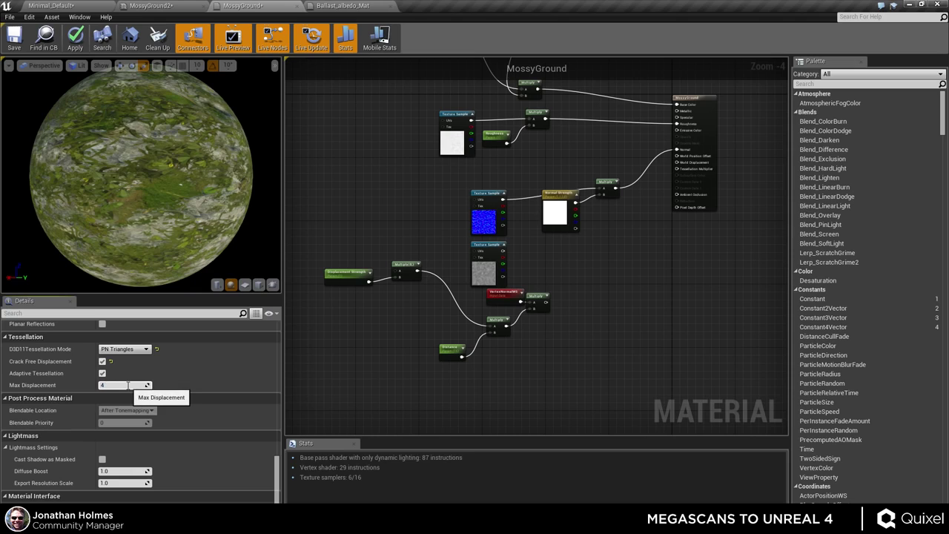
pyautogui.write('4')
pyautogui.press('Return')
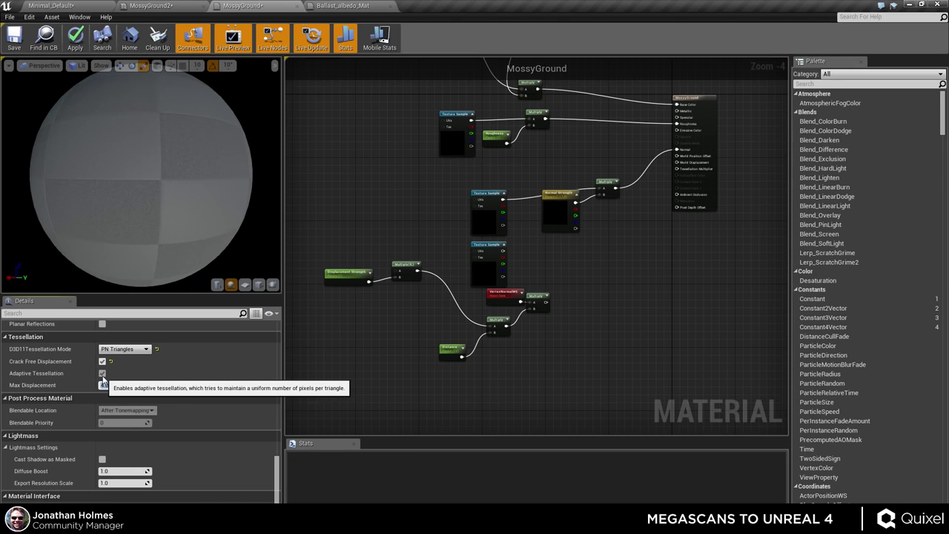
pyautogui.click(102, 374)
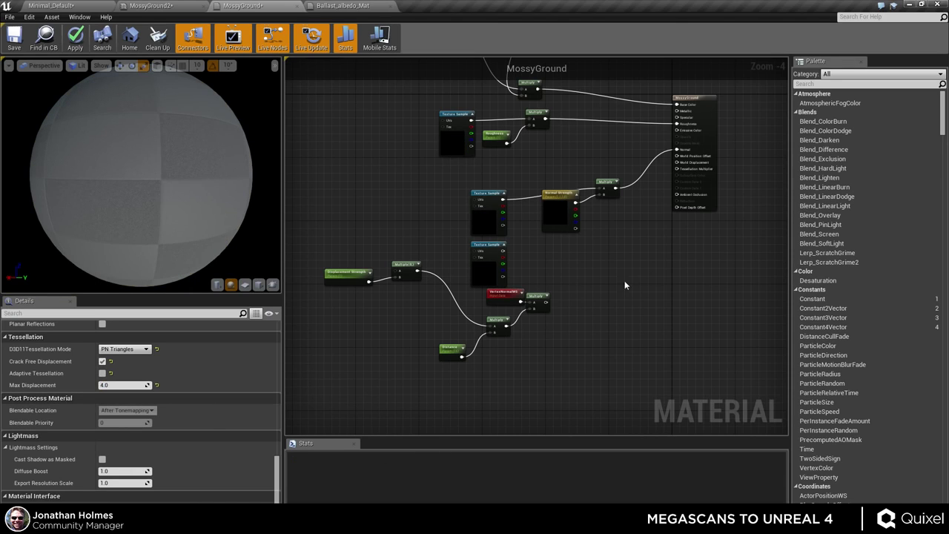
pyautogui.moveTo(546, 297); pyautogui.dragTo(694, 161)
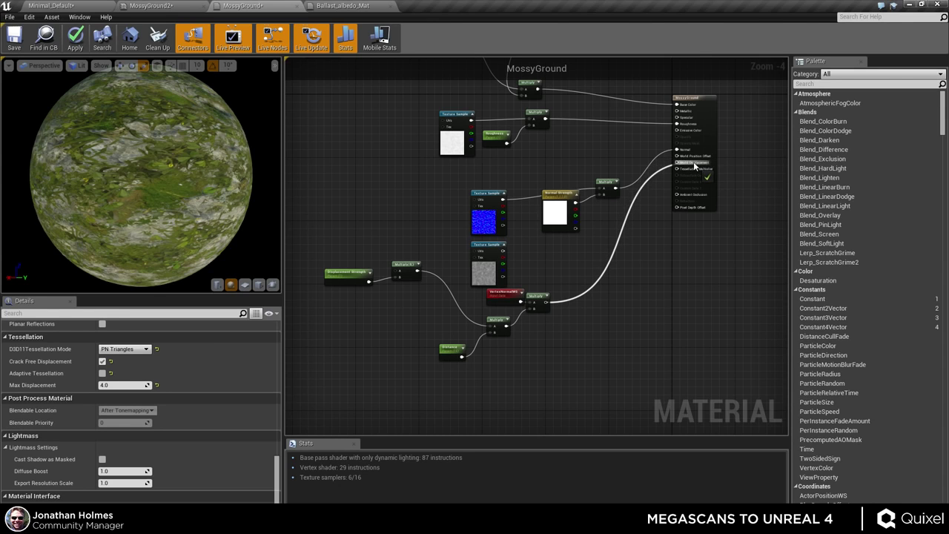
# - Copy the Tesselation Multiplier parameter from Ballast_albedo_Mat into MossyGround beside Normal Strength
pyautogui.scroll(5, 694, 161)
pyautogui.click(341, 5)
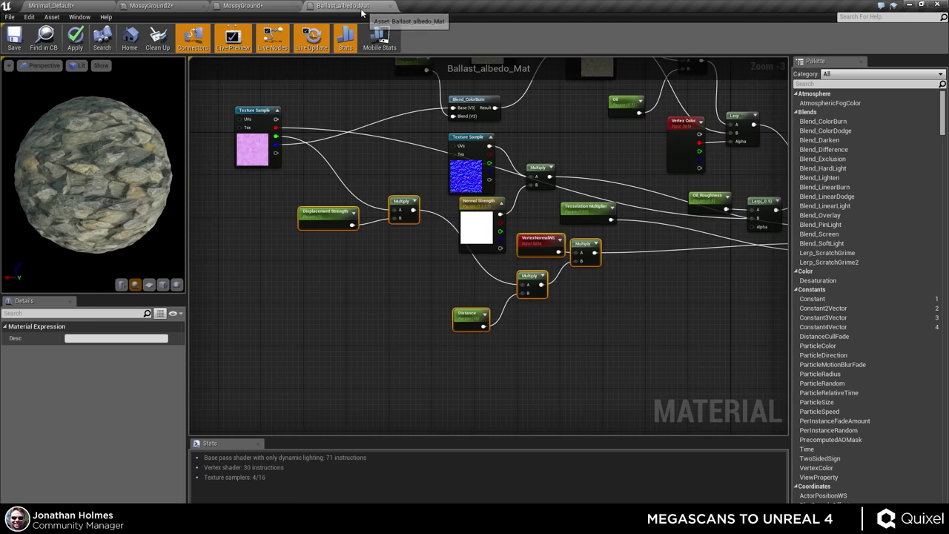
pyautogui.scroll(-2, 540, 341)
pyautogui.click(326, 265)
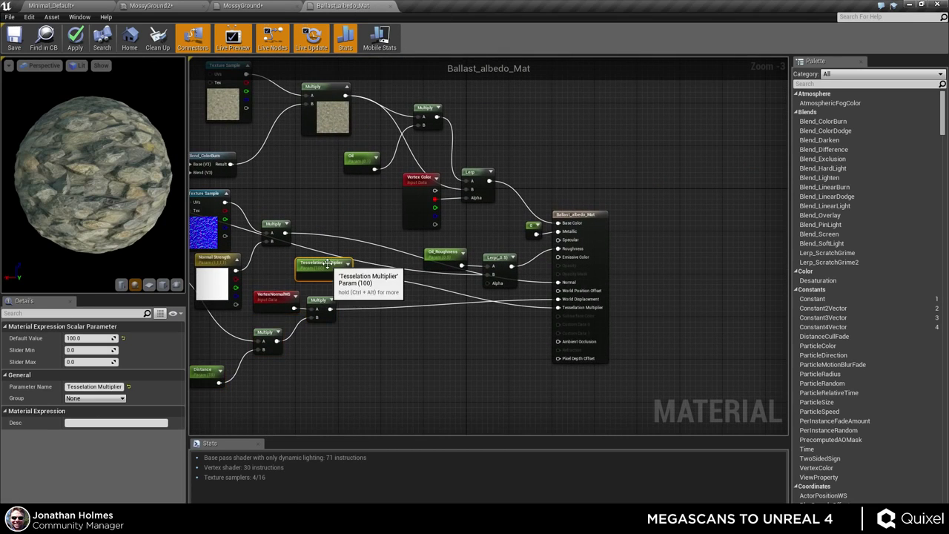
pyautogui.click(244, 5)
pyautogui.moveTo(565, 296); pyautogui.dragTo(565, 254, button='right')
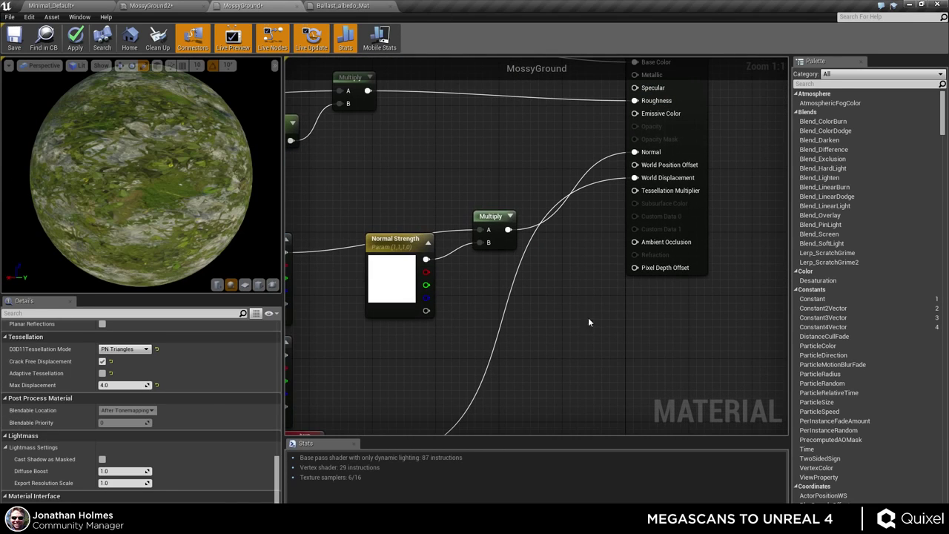
pyautogui.hotkey('ctrl', 'v')
pyautogui.moveTo(621, 326); pyautogui.dragTo(419, 172)
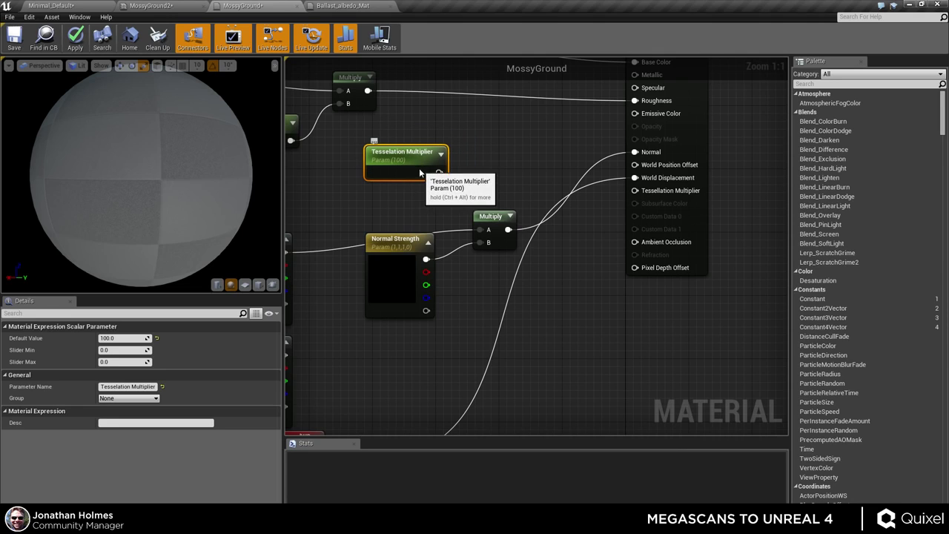
# - Give Tesselation Multiplier a default of 4 and wire it into the material's Tessellation Multiplier input
pyautogui.click(126, 338)
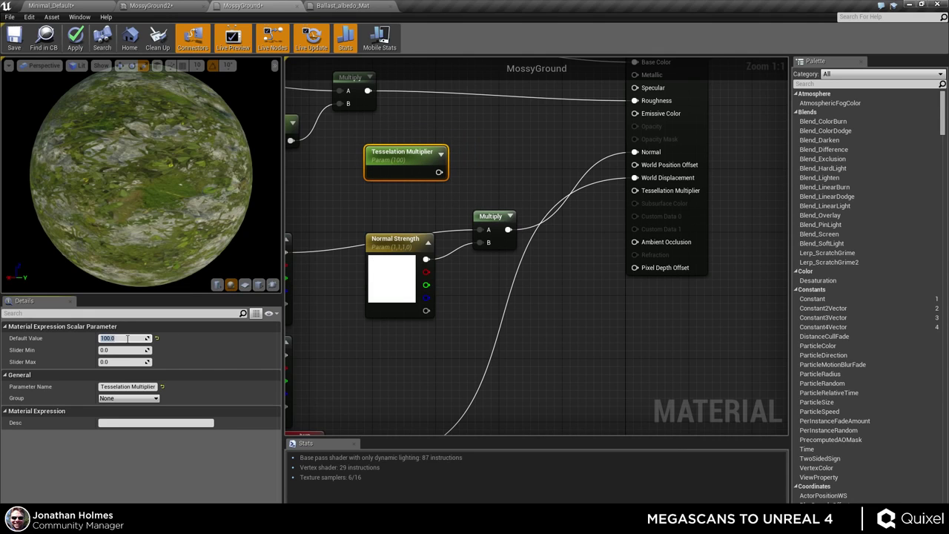
pyautogui.write('4')
pyautogui.press('Return')
pyautogui.click(462, 148)
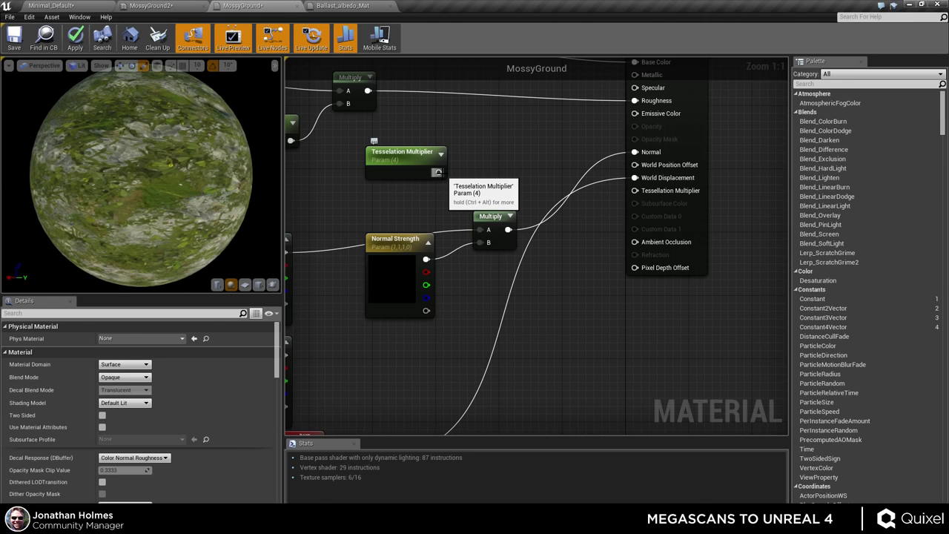
pyautogui.moveTo(438, 172); pyautogui.dragTo(635, 190)
pyautogui.scroll(-2, 535, 346)
pyautogui.moveTo(536, 345); pyautogui.dragTo(572, 280, button='right')
pyautogui.scroll(-3, 572, 281)
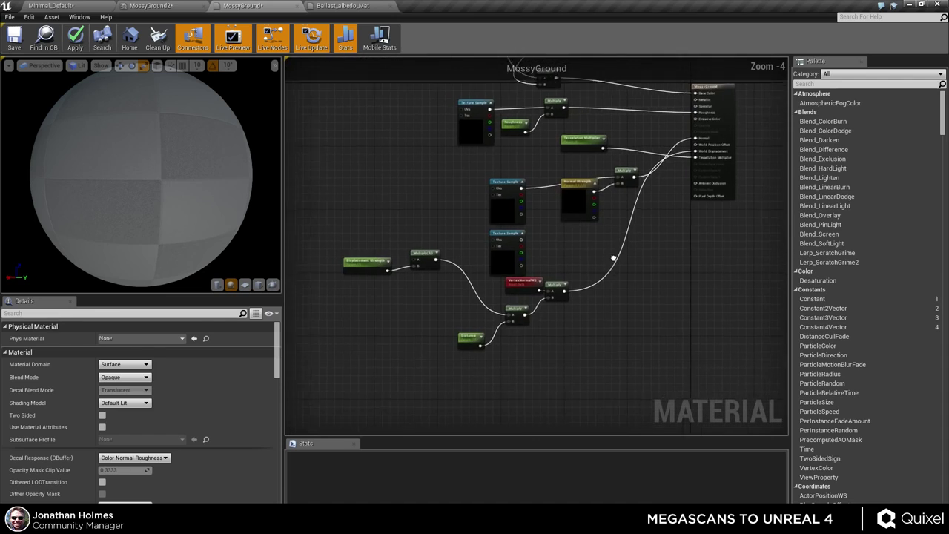
# - Place the mossyrockcover_4K_Displacement texture beside Displacement Strength to feed the Multiply, then apply MossyGround
pyautogui.moveTo(425, 246); pyautogui.dragTo(454, 243, button='right')
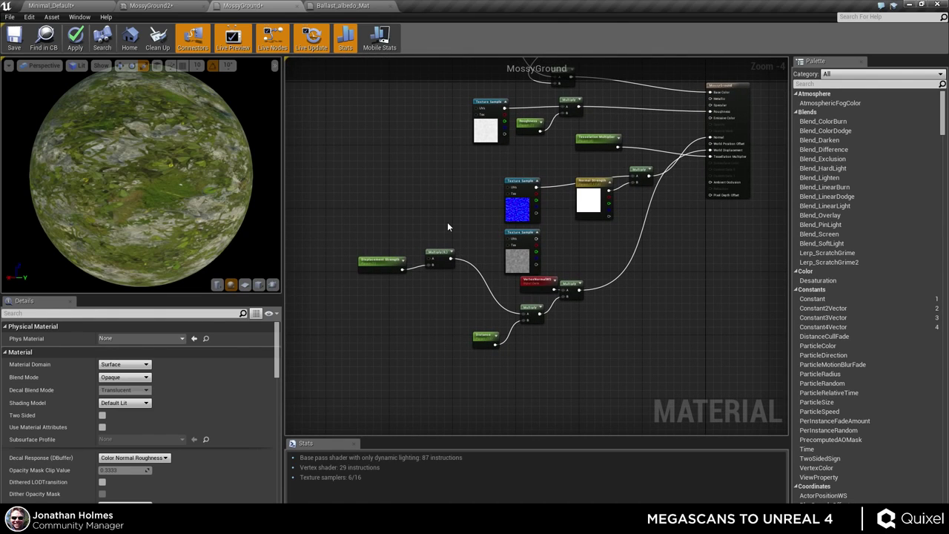
pyautogui.scroll(5, 370, 256)
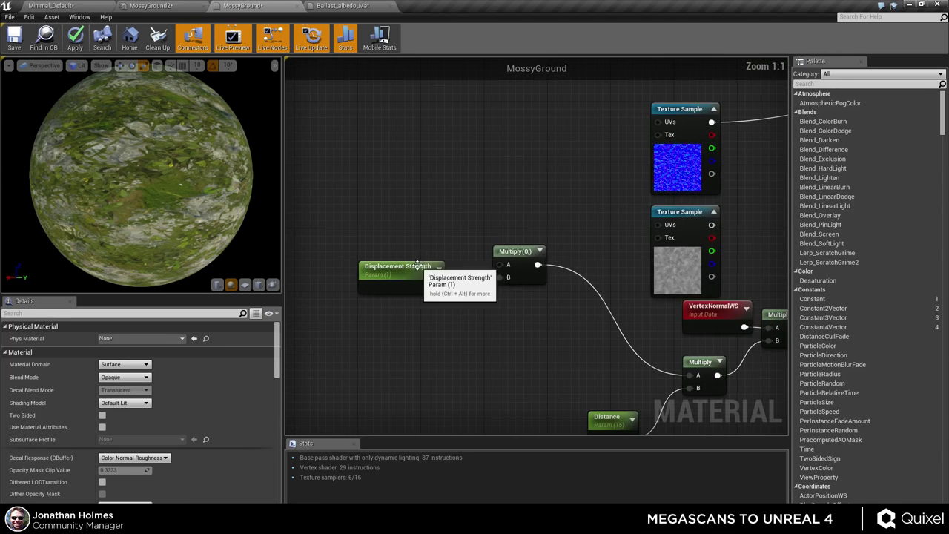
pyautogui.scroll(-3, 613, 223)
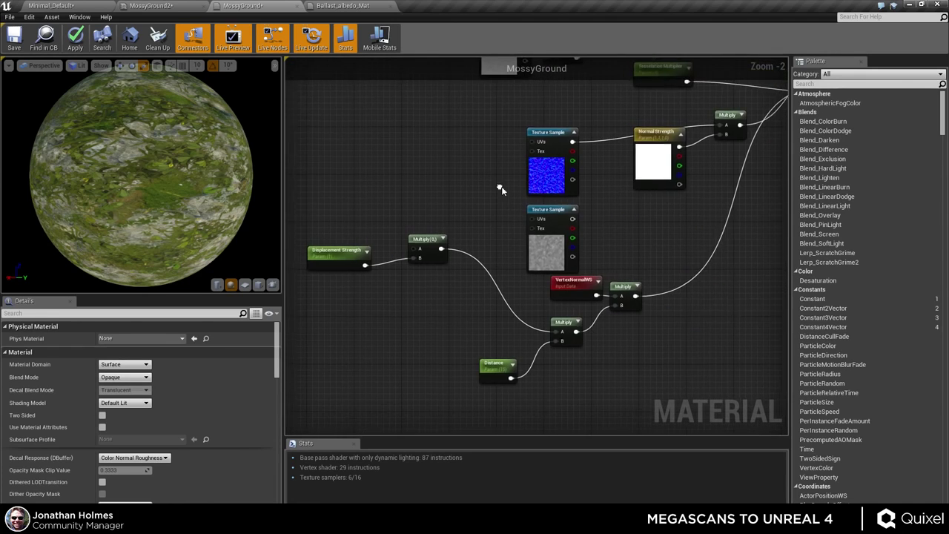
pyautogui.moveTo(546, 235); pyautogui.dragTo(426, 244)
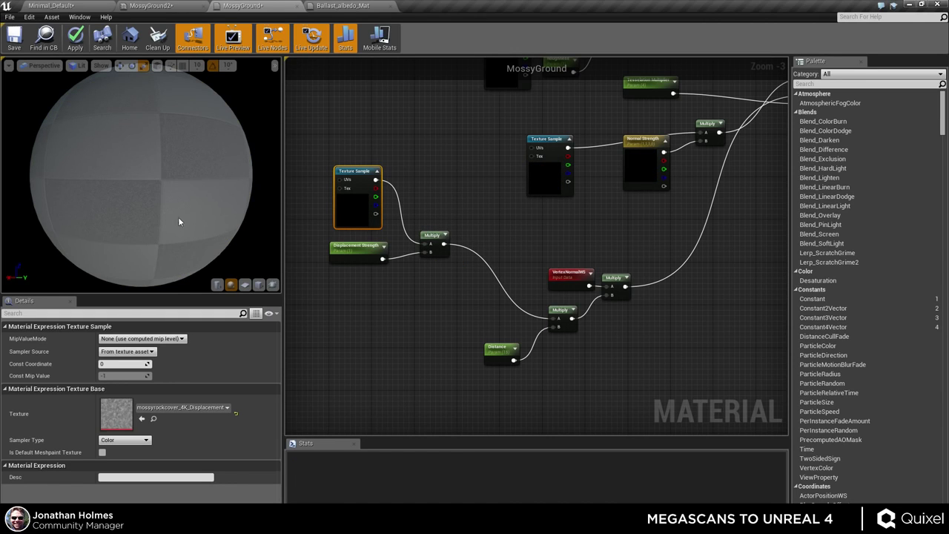
pyautogui.moveTo(141, 178); pyautogui.dragTo(287, 245)
pyautogui.moveTo(288, 245); pyautogui.dragTo(286, 300, button='right')
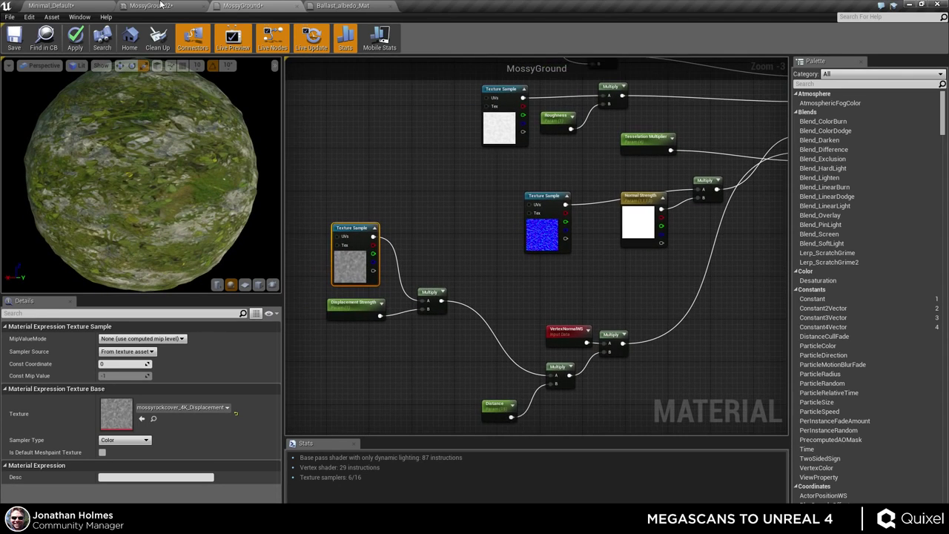
pyautogui.click(74, 37)
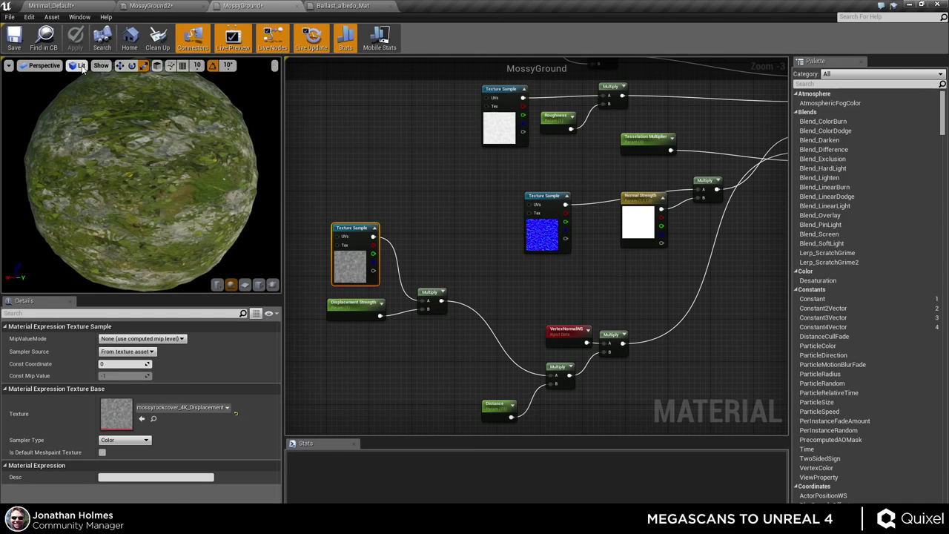
# - In MossyGround2, inspect the mossy preview sphere and collapse the Normal Strength values
pyautogui.click(169, 12)
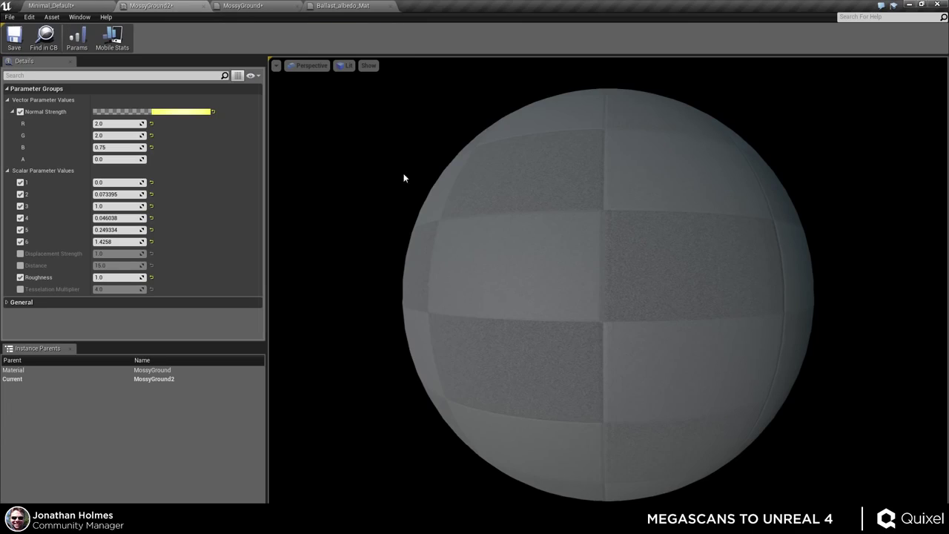
pyautogui.moveTo(393, 220); pyautogui.dragTo(367, 223)
pyautogui.moveTo(624, 329); pyautogui.dragTo(548, 331)
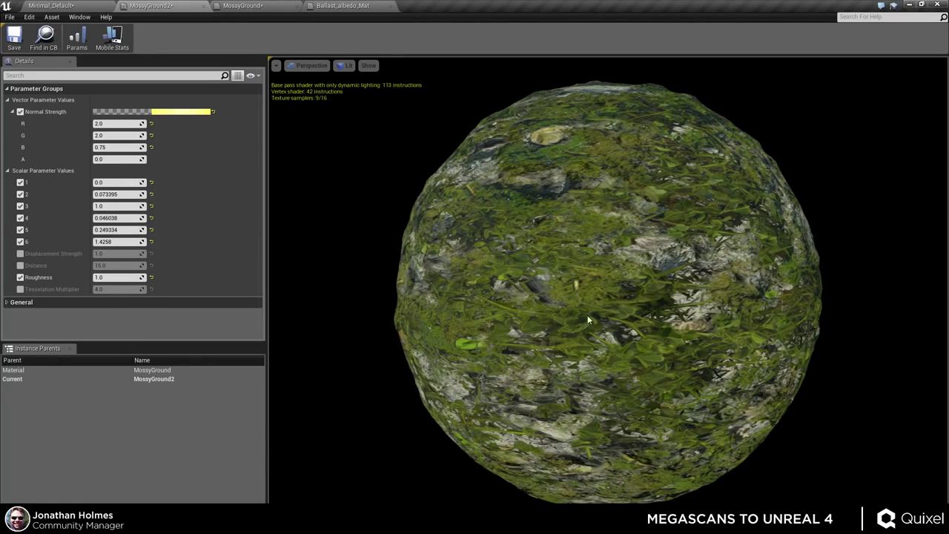
pyautogui.click(13, 112)
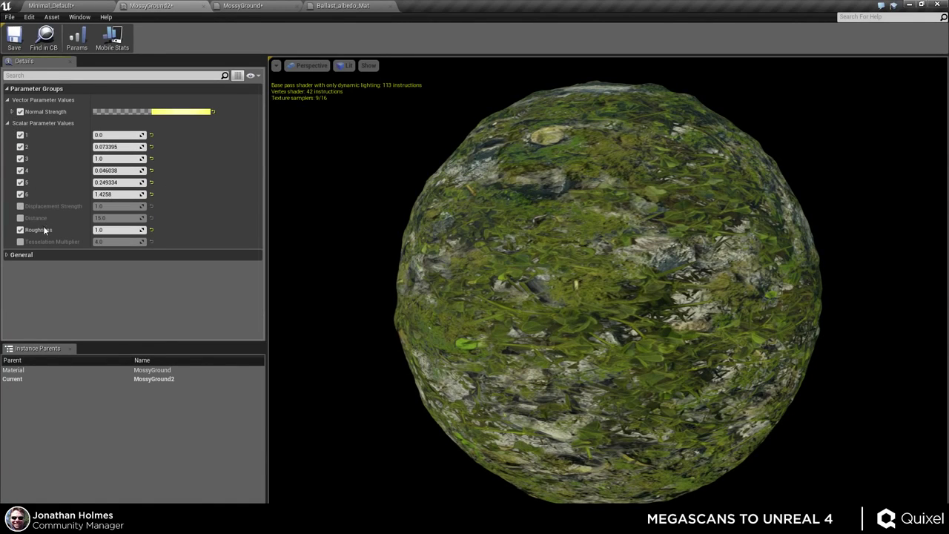
# - Override Tesselation Multiplier, Distance and Displacement Strength, raising Displacement Strength to 3.680804 and the multiplier
pyautogui.click(20, 242)
pyautogui.click(20, 218)
pyautogui.click(20, 206)
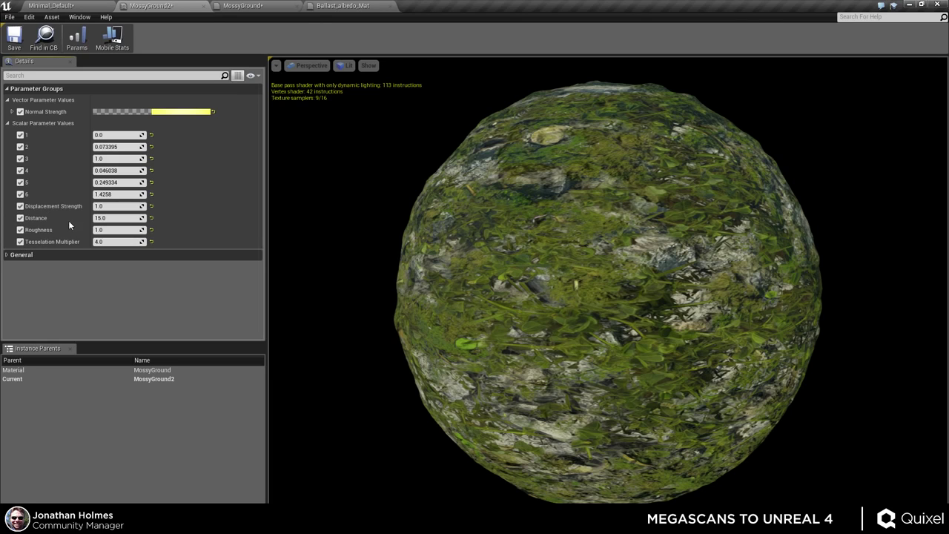
pyautogui.moveTo(112, 206); pyautogui.dragTo(144, 206)
pyautogui.moveTo(113, 242)
pyautogui.mouseDown()
pyautogui.moveTo(133, 241)
pyautogui.moveTo(120, 242)
pyautogui.mouseUp()
# - Set MossyGround2's Tesselation Multiplier back to 4.0 and check the sphere's pole
pyautogui.click(118, 242)
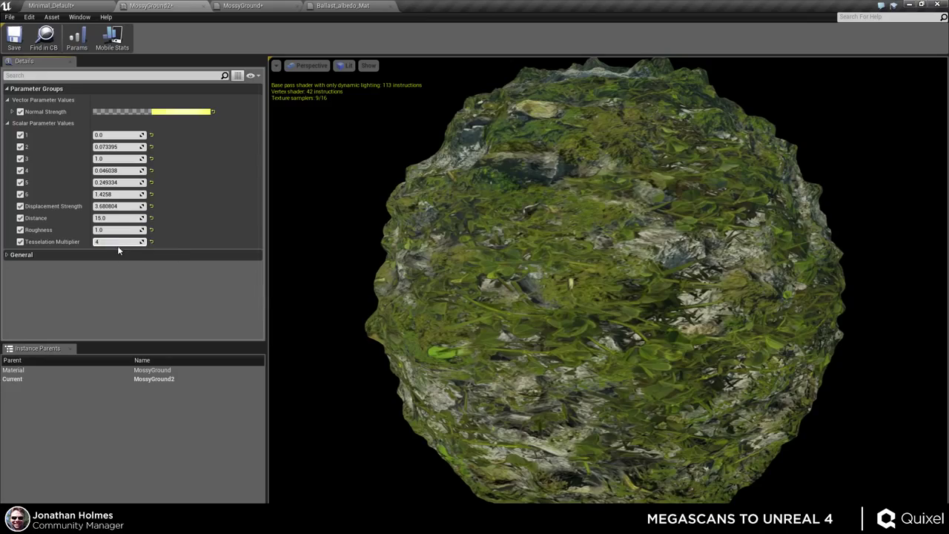
pyautogui.press('Return')
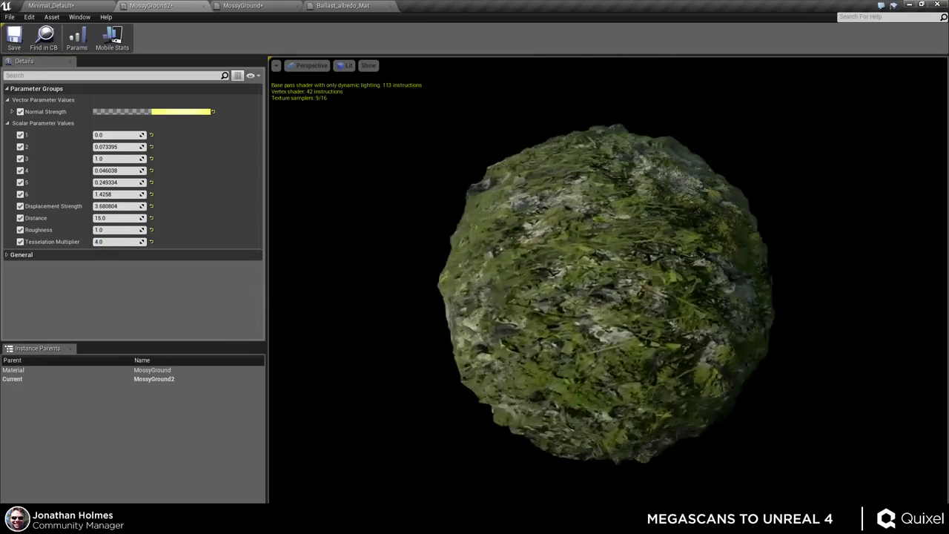
pyautogui.moveTo(607, 289)
pyautogui.mouseDown()
pyautogui.moveTo(667, 286)
pyautogui.moveTo(697, 311)
pyautogui.moveTo(689, 386)
pyautogui.moveTo(682, 318)
pyautogui.moveTo(630, 289)
pyautogui.moveTo(611, 319)
pyautogui.moveTo(603, 295)
pyautogui.moveTo(593, 313)
pyautogui.moveTo(596, 289)
pyautogui.mouseUp()
pyautogui.scroll(4, 594, 313)
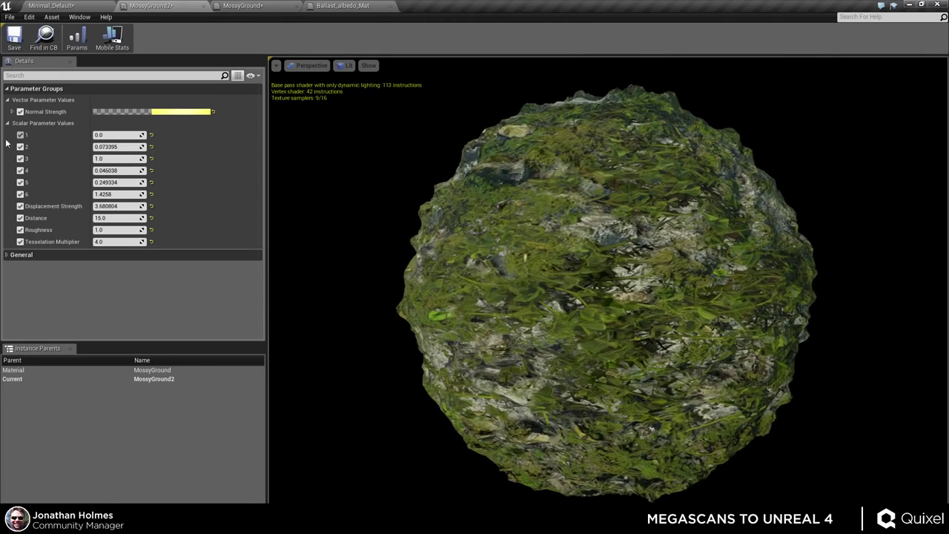
# - Retune scalar parameters: parameter 3 to 1.0, lower parameter 5, and parameter 6 to 1.311092
pyautogui.moveTo(120, 135)
pyautogui.mouseDown()
pyautogui.moveTo(110, 147)
pyautogui.moveTo(163, 159)
pyautogui.moveTo(110, 159)
pyautogui.moveTo(129, 170)
pyautogui.mouseUp()
pyautogui.write('0')
pyautogui.write('1')
pyautogui.press('Return')
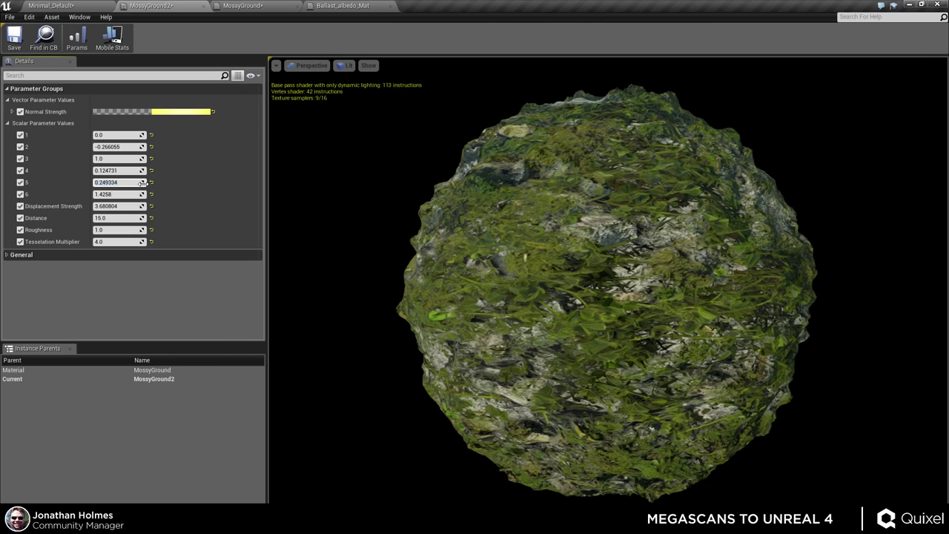
pyautogui.moveTo(143, 183)
pyautogui.mouseDown()
pyautogui.moveTo(118, 182)
pyautogui.moveTo(141, 183)
pyautogui.moveTo(146, 194)
pyautogui.moveTo(137, 194)
pyautogui.mouseUp()
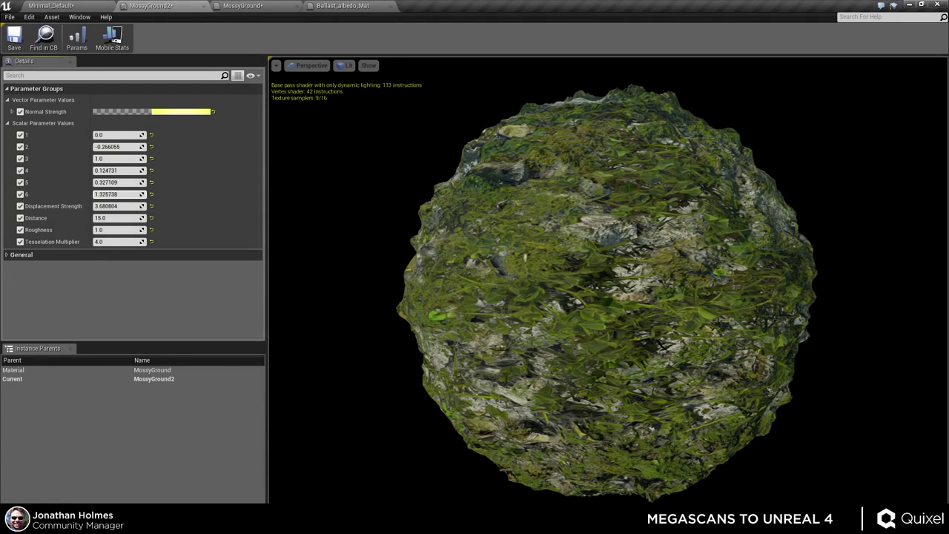
pyautogui.press('Return')
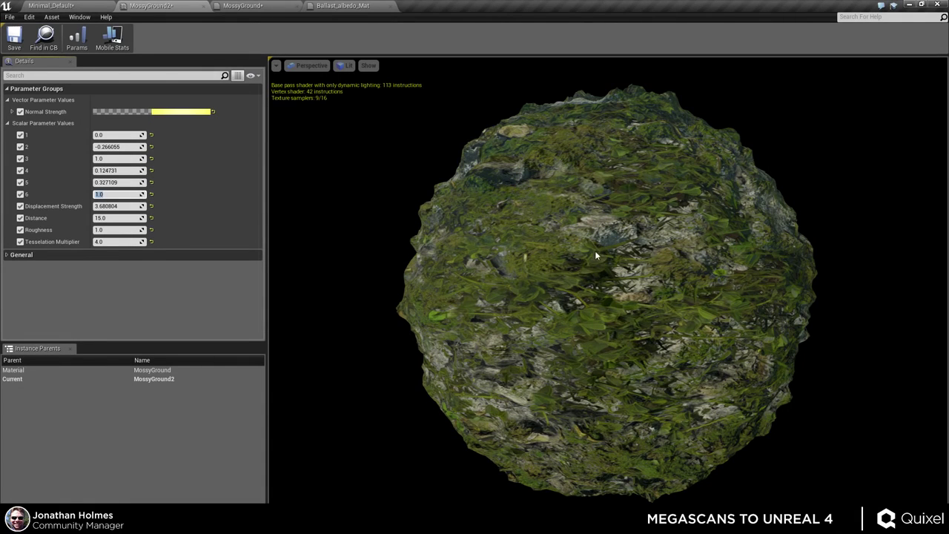
pyautogui.moveTo(141, 194); pyautogui.dragTo(146, 194)
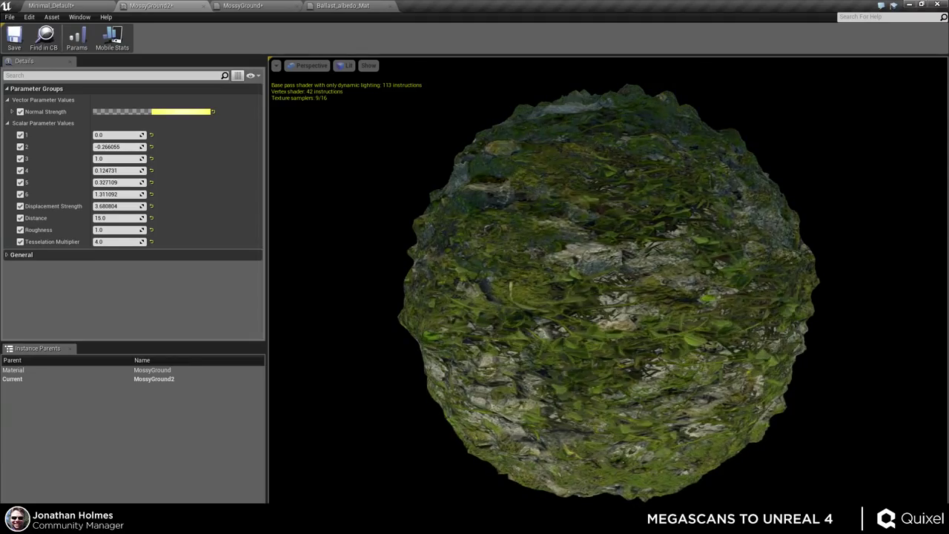
pyautogui.moveTo(599, 322); pyautogui.dragTo(585, 304)
pyautogui.scroll(3, 599, 321)
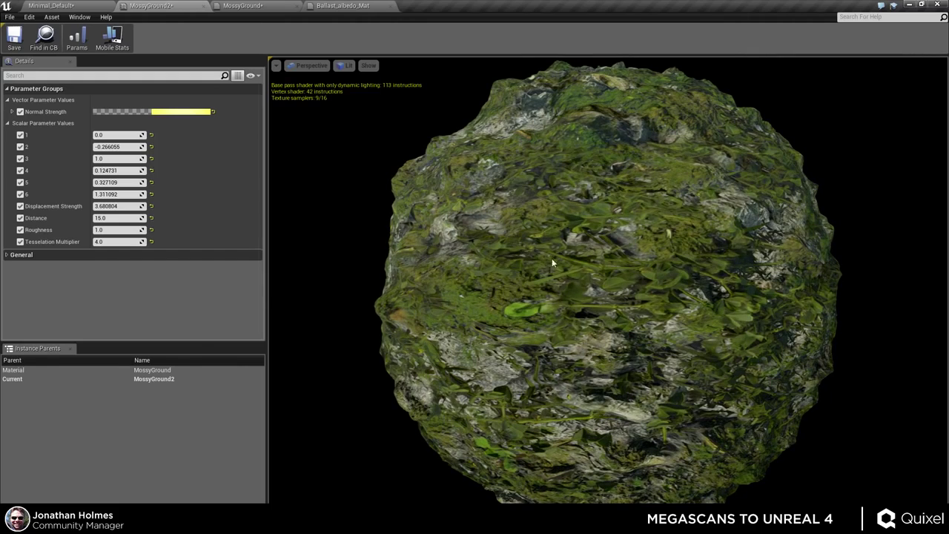
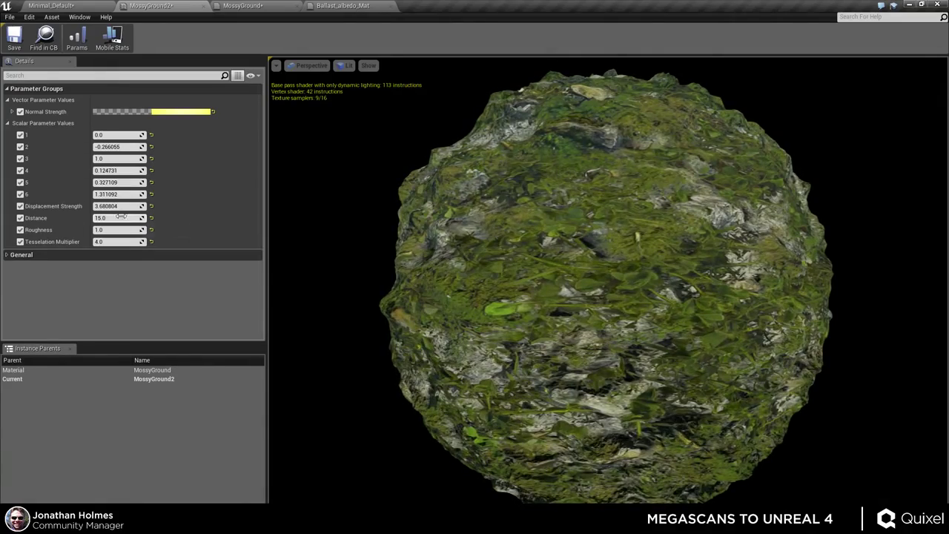
# - Try several Distance values on MossyGround2, then settle Distance at 10.0
pyautogui.moveTo(120, 216); pyautogui.dragTo(147, 216)
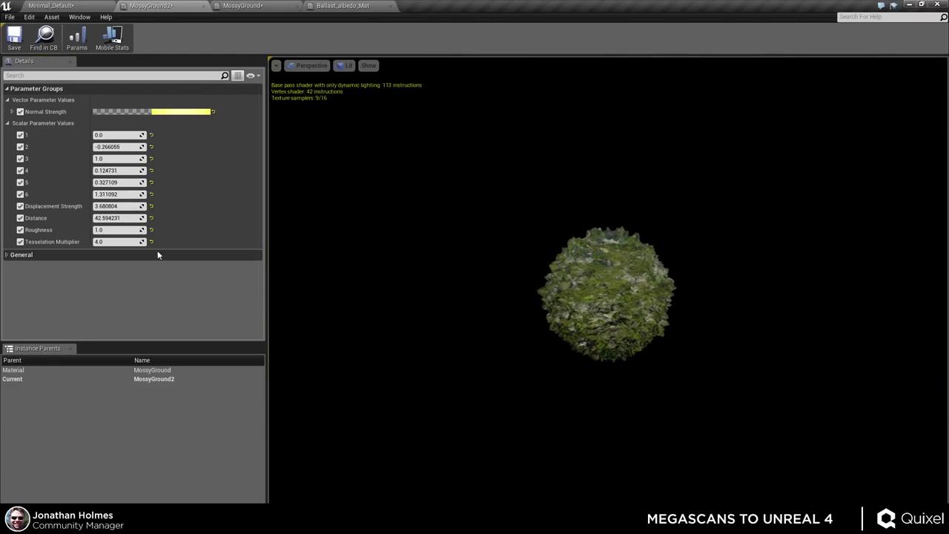
pyautogui.moveTo(106, 218)
pyautogui.mouseDown()
pyautogui.moveTo(141, 218)
pyautogui.moveTo(106, 218)
pyautogui.mouseUp()
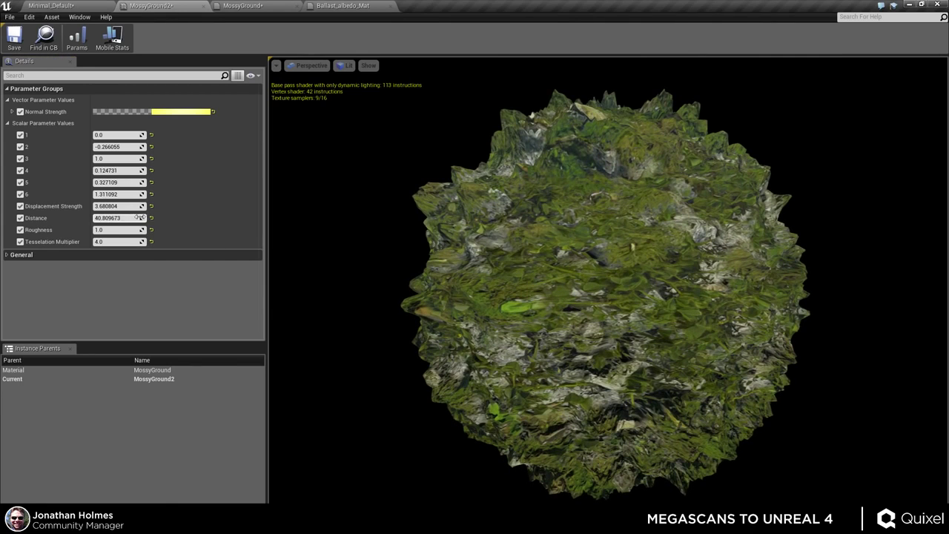
pyautogui.moveTo(130, 216); pyautogui.dragTo(120, 216)
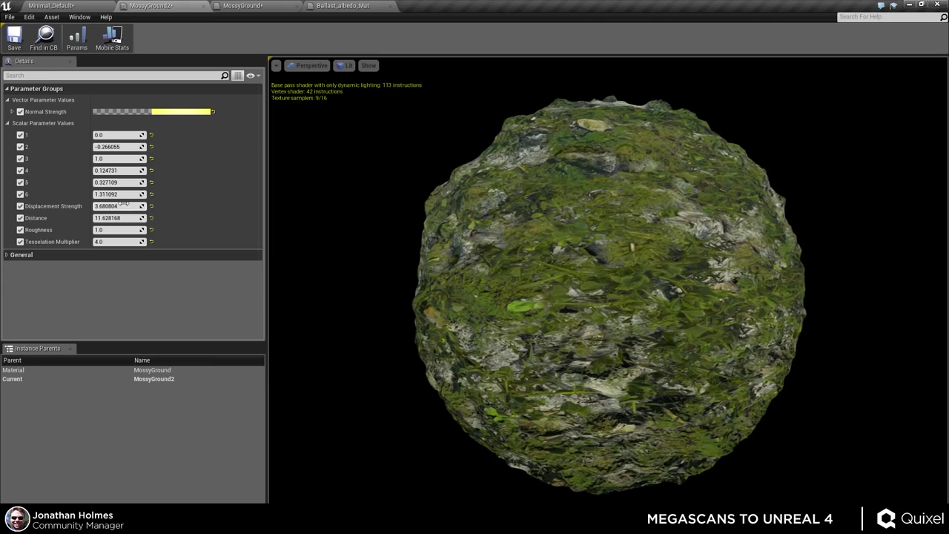
pyautogui.moveTo(125, 203)
pyautogui.mouseDown()
pyautogui.moveTo(143, 203)
pyautogui.moveTo(105, 218)
pyautogui.moveTo(123, 218)
pyautogui.mouseUp()
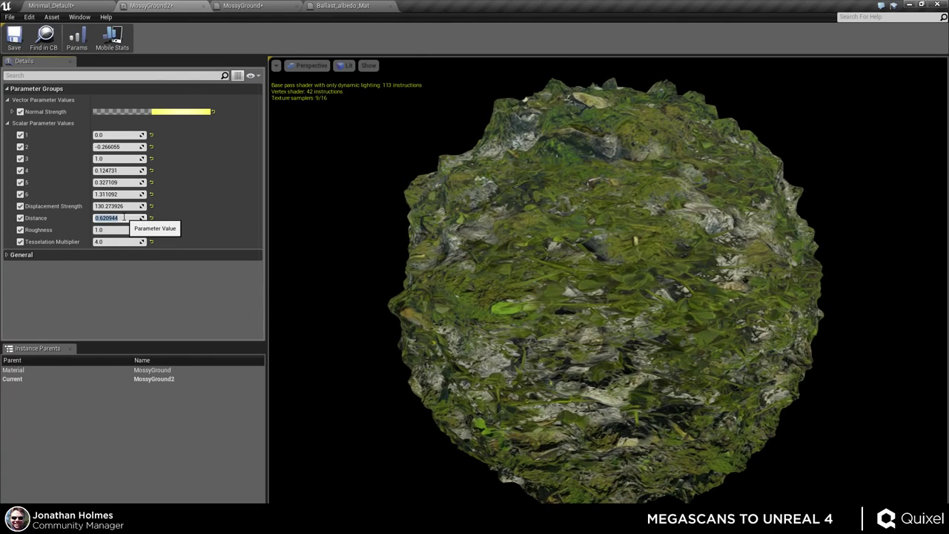
pyautogui.write('0')
pyautogui.press('Return')
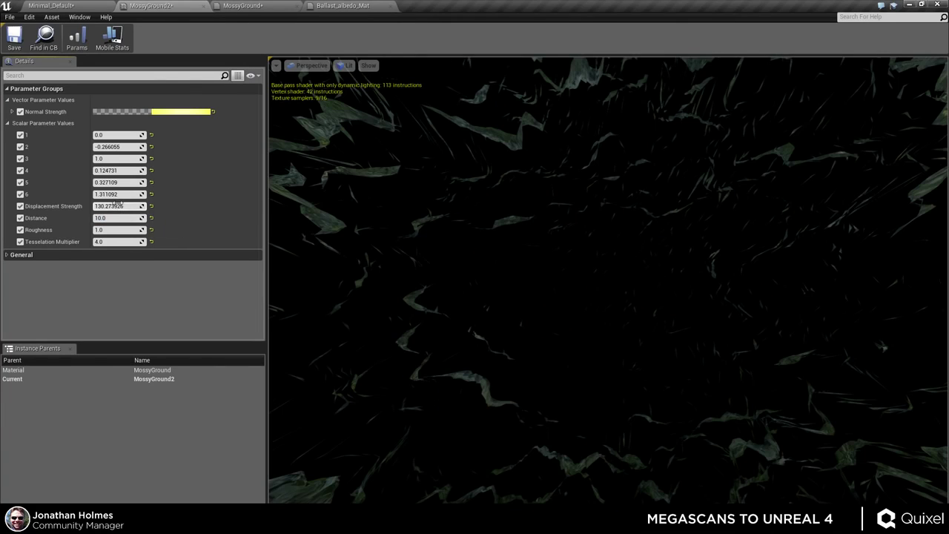
# - Reset Displacement Strength to 1.0, raise it to about 7.48, and return to the railway level
pyautogui.click(117, 202)
pyautogui.write('1')
pyautogui.press('Return')
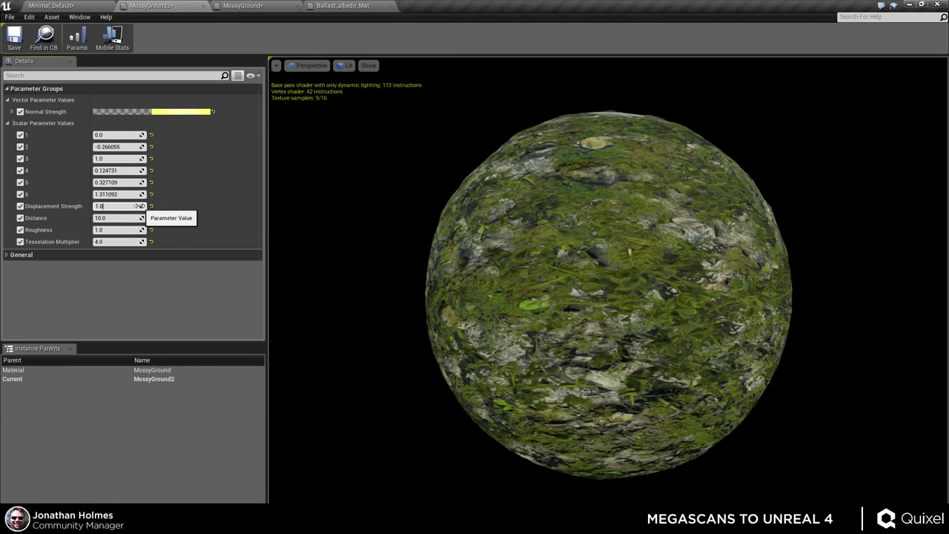
pyautogui.moveTo(138, 206); pyautogui.dragTo(235, 197)
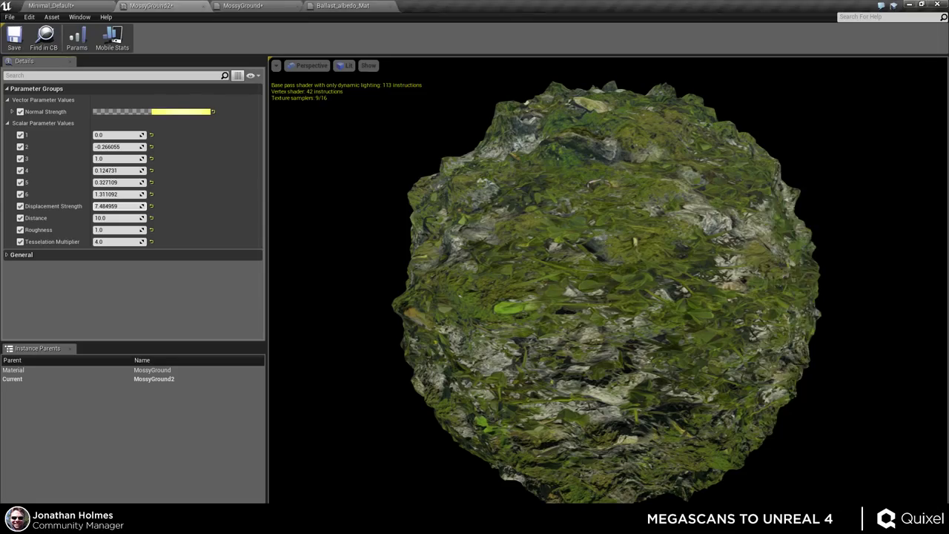
pyautogui.click(70, 6)
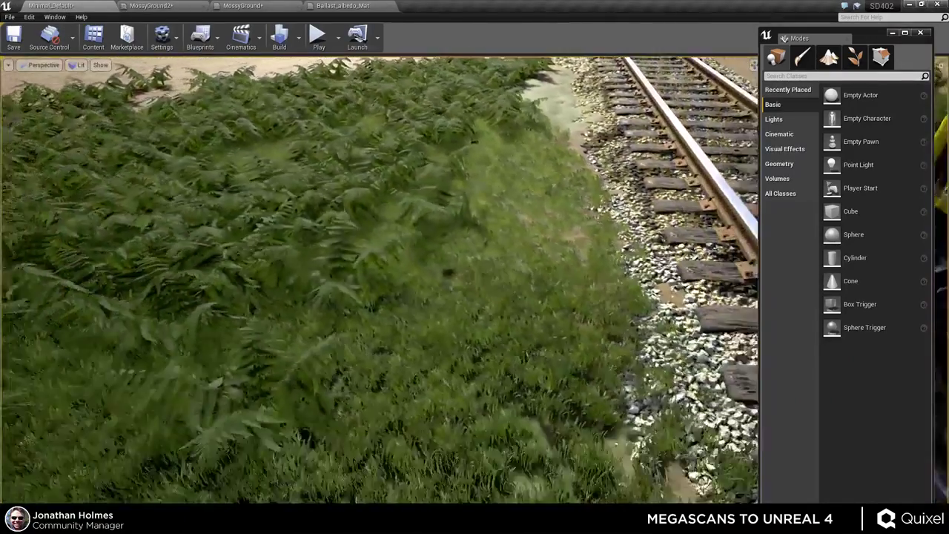
# - Fly around the ferns, grass and locomotive, then show sprites and select the SkyLight
pyautogui.moveTo(531, 274); pyautogui.dragTo(564, 274, button='right')
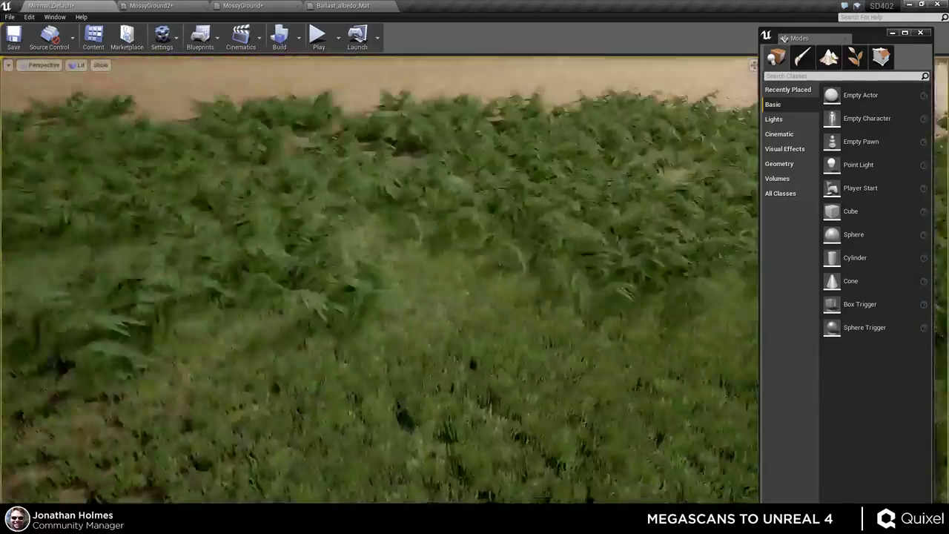
pyautogui.moveTo(439, 285); pyautogui.dragTo(439, 285, button='right')
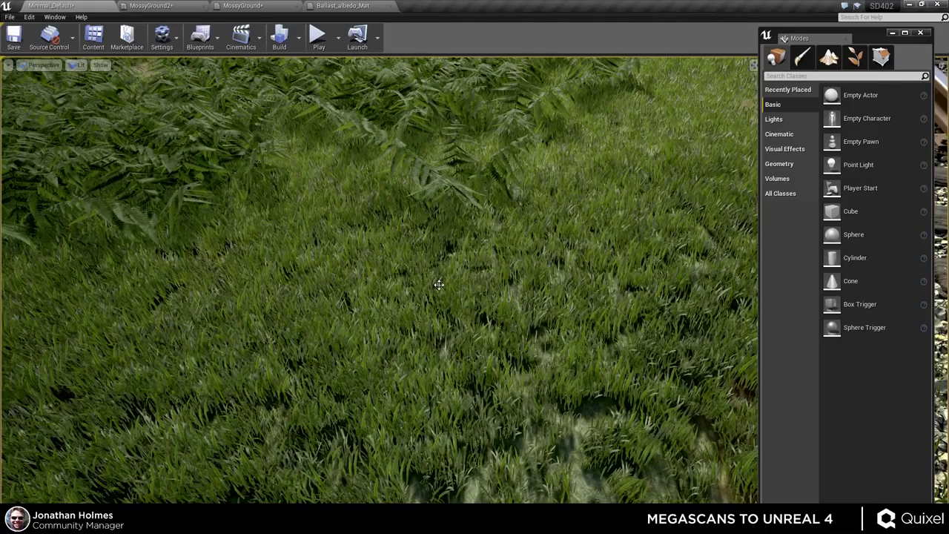
pyautogui.moveTo(505, 262); pyautogui.dragTo(473, 252, button='right')
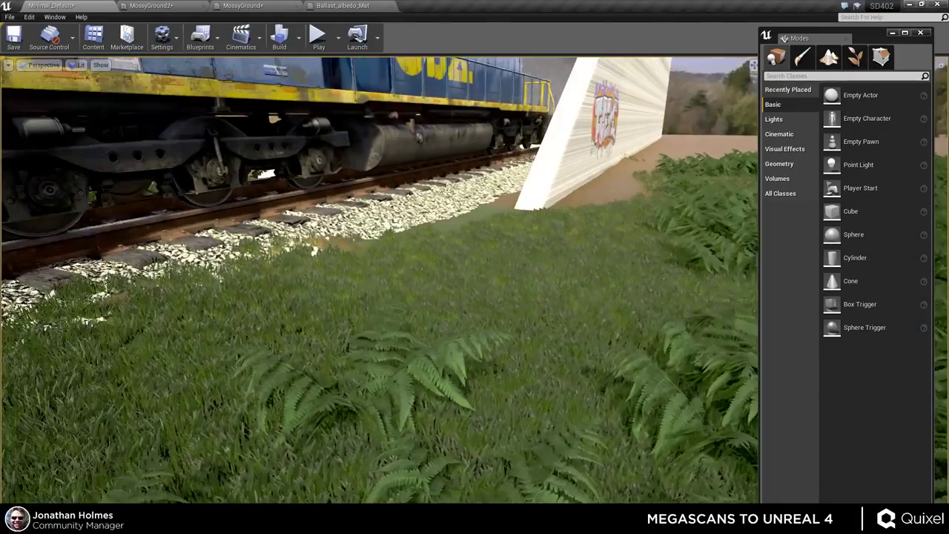
pyautogui.moveTo(504, 285); pyautogui.dragTo(504, 284, button='right')
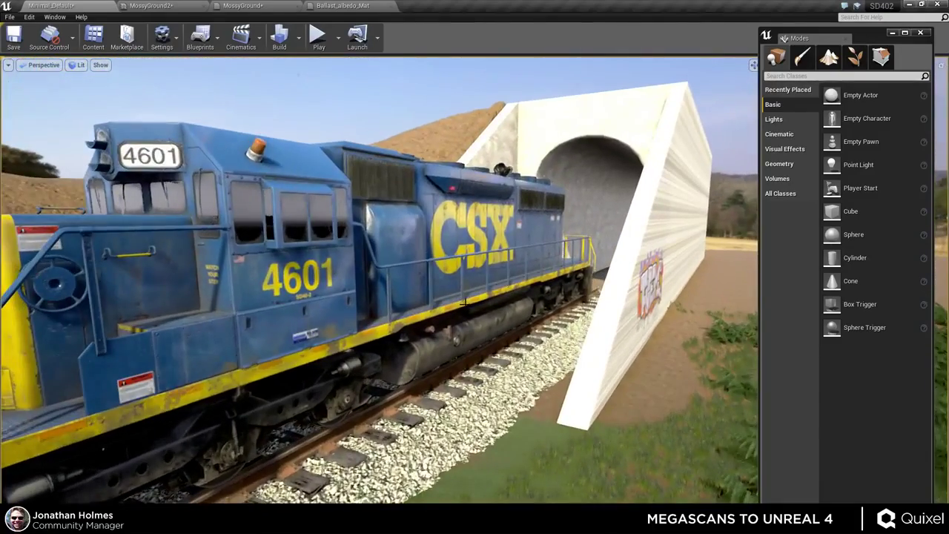
pyautogui.moveTo(472, 311); pyautogui.dragTo(472, 311, button='right')
pyautogui.press('g')
pyautogui.click(358, 82)
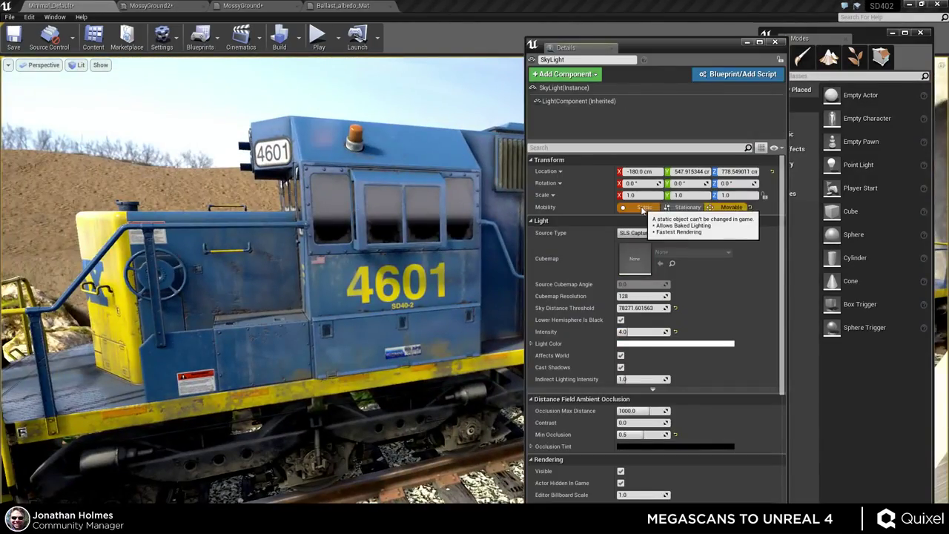
# - Switch the SkyLight's Mobility to Static and then back to Movable
pyautogui.click(642, 207)
pyautogui.moveTo(389, 298); pyautogui.dragTo(388, 298, button='right')
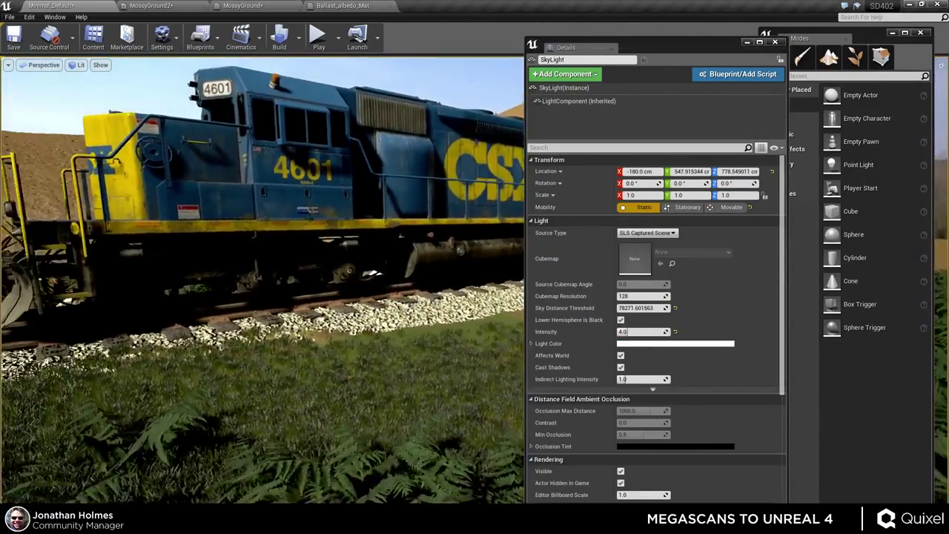
pyautogui.click(727, 208)
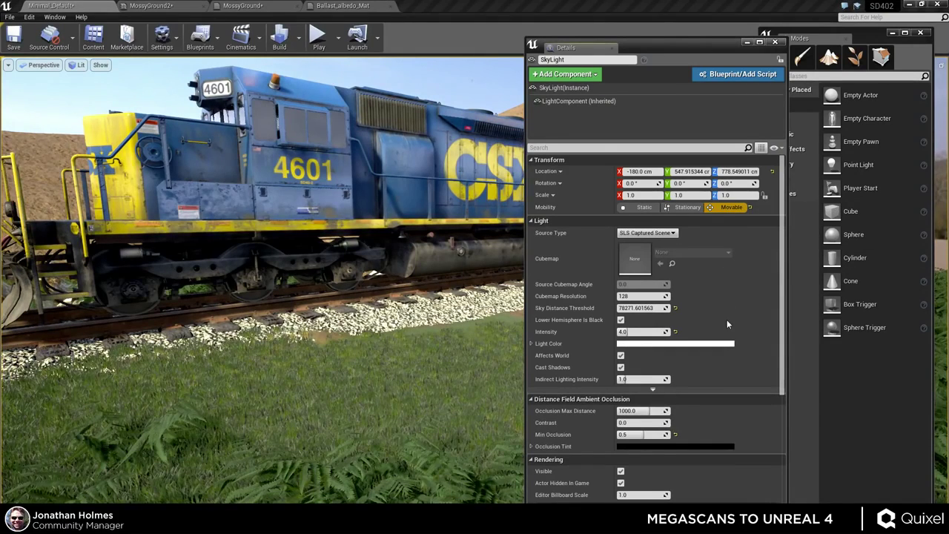
# - Try a higher Min Occlusion on the SkyLight, leaving it at 0.5
pyautogui.scroll(-4, 689, 341)
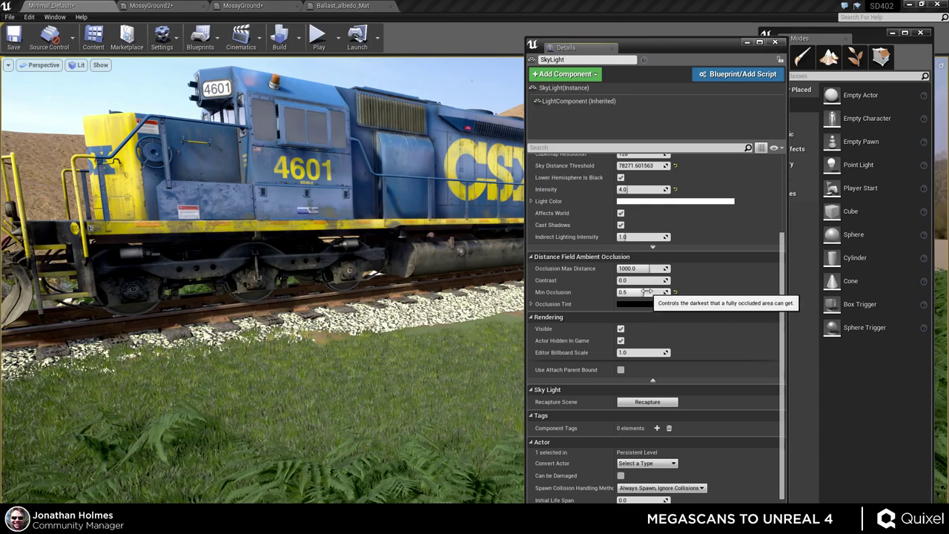
pyautogui.moveTo(645, 292)
pyautogui.mouseDown()
pyautogui.moveTo(667, 292)
pyautogui.moveTo(618, 292)
pyautogui.moveTo(653, 292)
pyautogui.mouseUp()
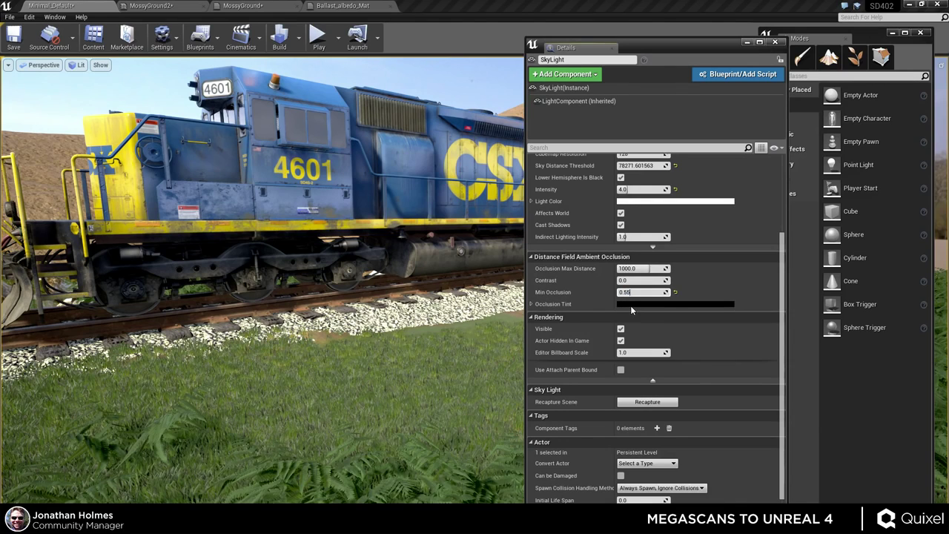
pyautogui.click(634, 295)
pyautogui.scroll(-1, 641, 320)
pyautogui.scroll(3, 643, 315)
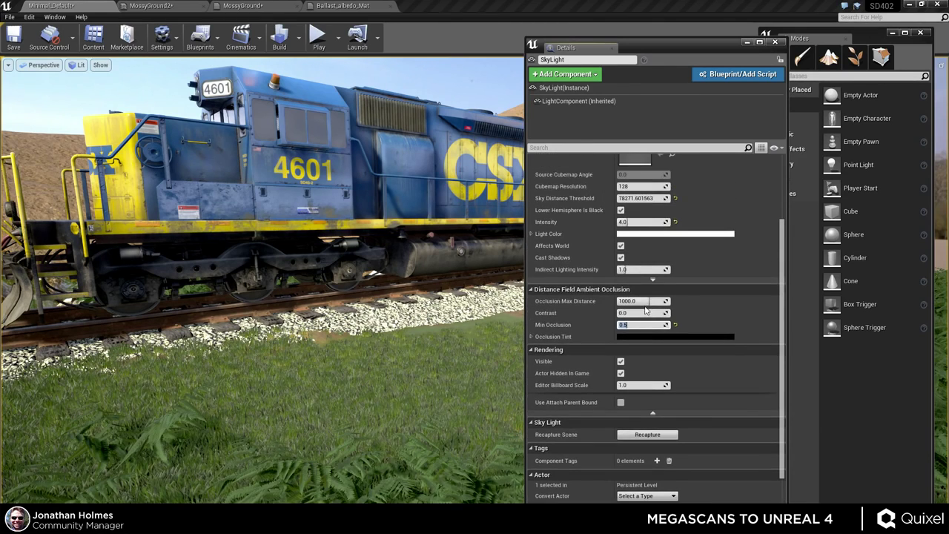
# - Turn the SkyLight's Cast Shadows off, compare the train, then re-enable it
pyautogui.click(621, 258)
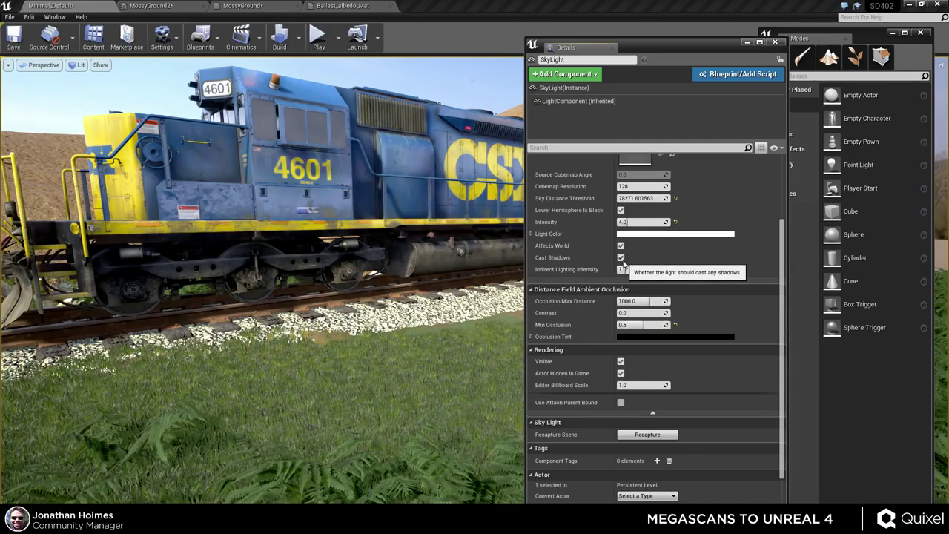
pyautogui.moveTo(296, 311); pyautogui.dragTo(323, 311, button='right')
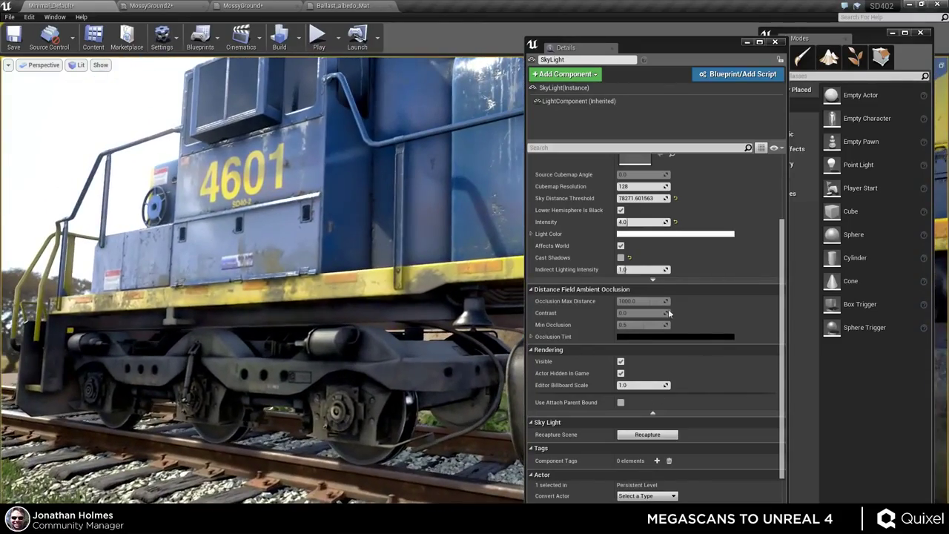
pyautogui.click(620, 258)
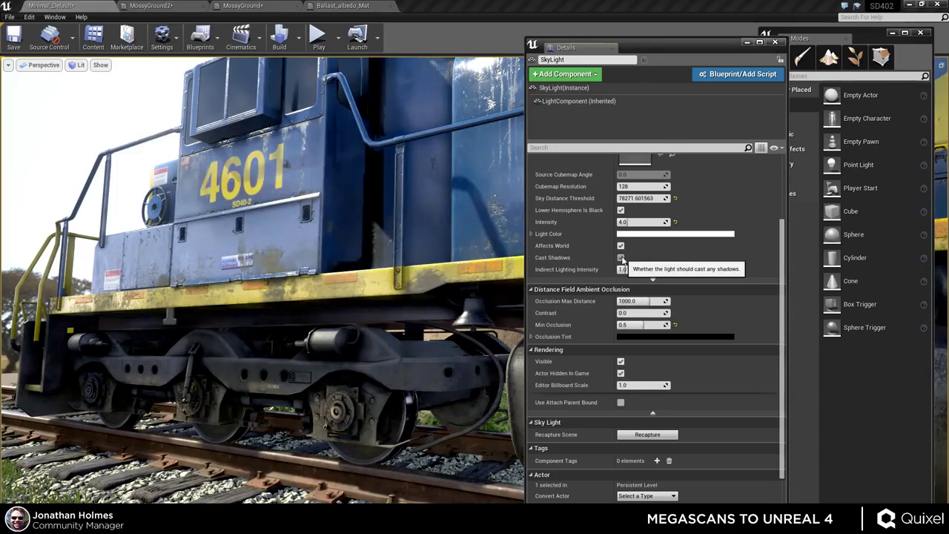
pyautogui.moveTo(419, 263); pyautogui.dragTo(406, 263, button='right')
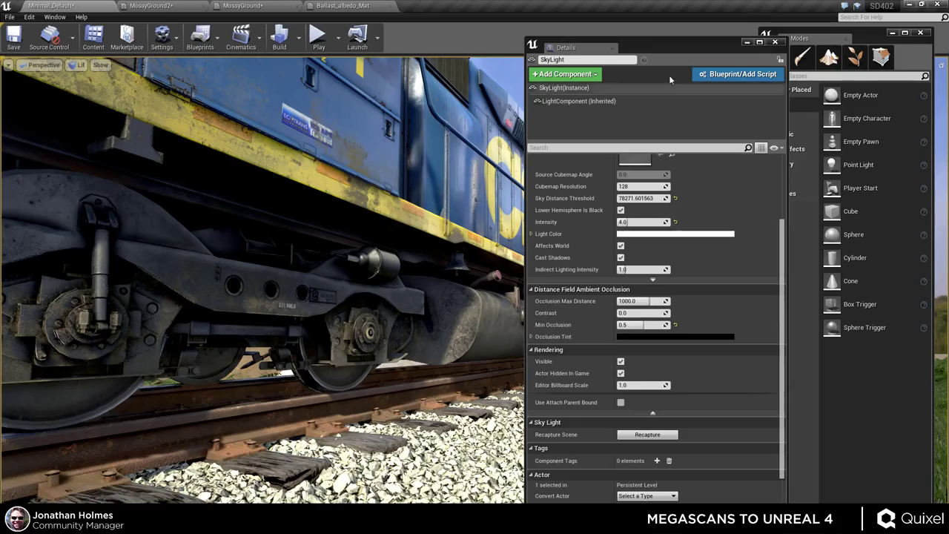
# - Close the SkyLight settings and fly past the locomotive into the grass by the tracks
pyautogui.click(775, 42)
pyautogui.moveTo(408, 263); pyautogui.dragTo(404, 263, button='right')
pyautogui.moveTo(380, 280); pyautogui.dragTo(493, 378, button='right')
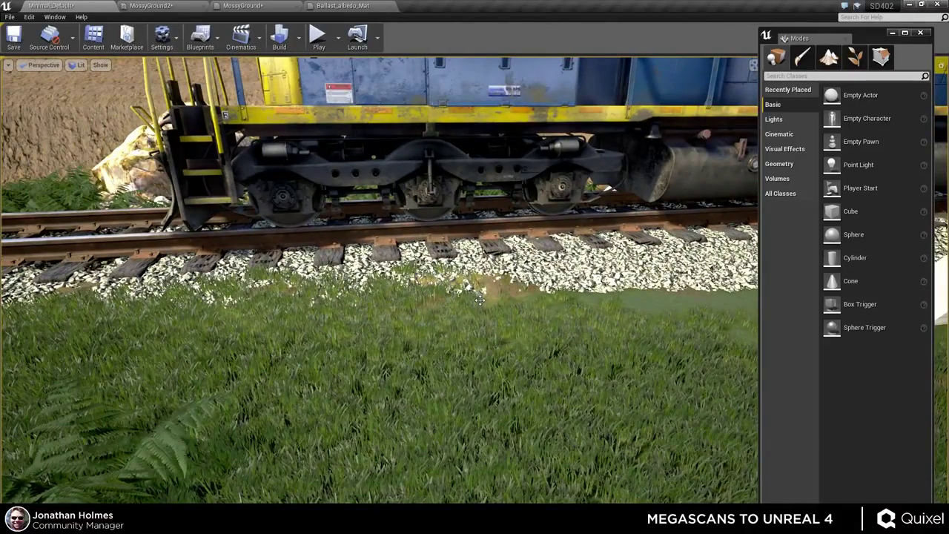
pyautogui.moveTo(436, 304); pyautogui.dragTo(508, 293, button='right')
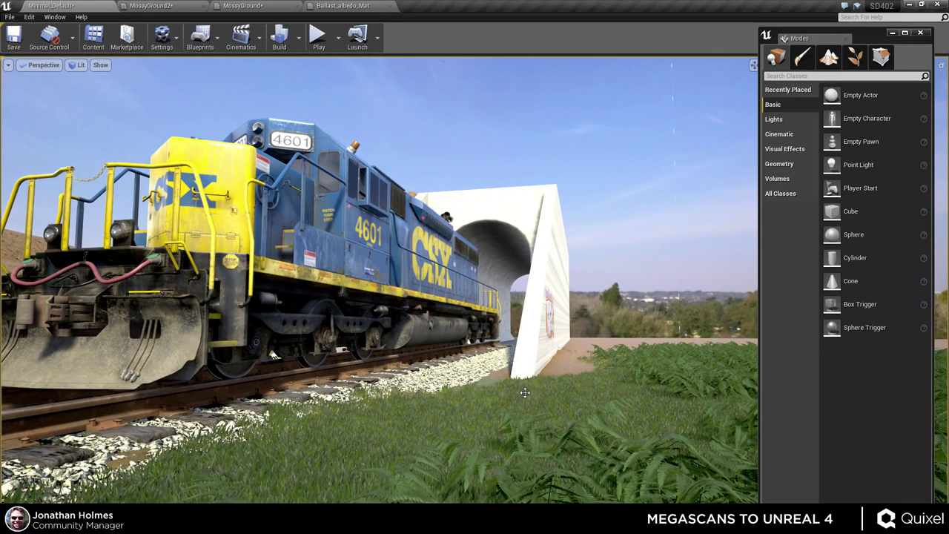
pyautogui.moveTo(533, 397); pyautogui.dragTo(585, 337, button='right')
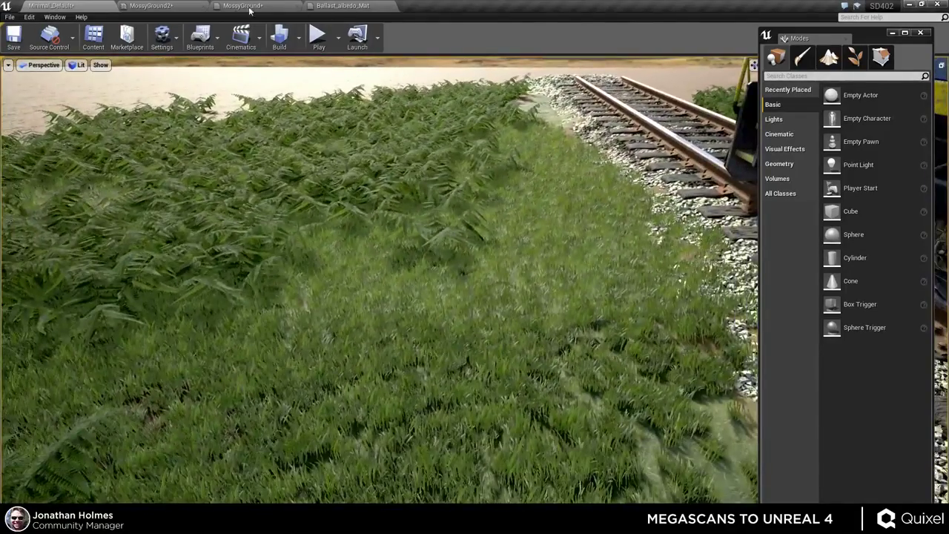
# - Save Ballast_albedo_Mat with its Tesselation Multiplier parameter and return to the level view
pyautogui.click(160, 6)
pyautogui.moveTo(354, 112); pyautogui.dragTo(418, 129)
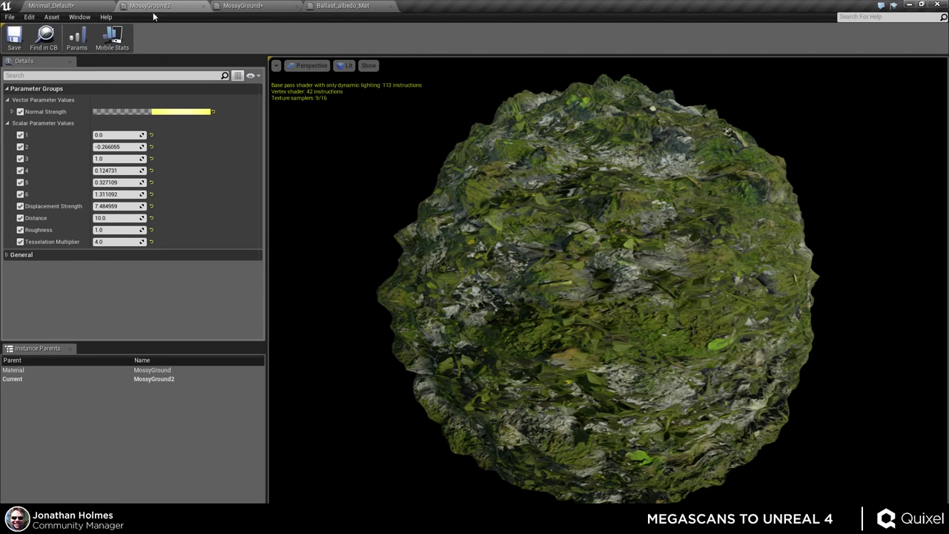
pyautogui.click(256, 7)
pyautogui.click(343, 6)
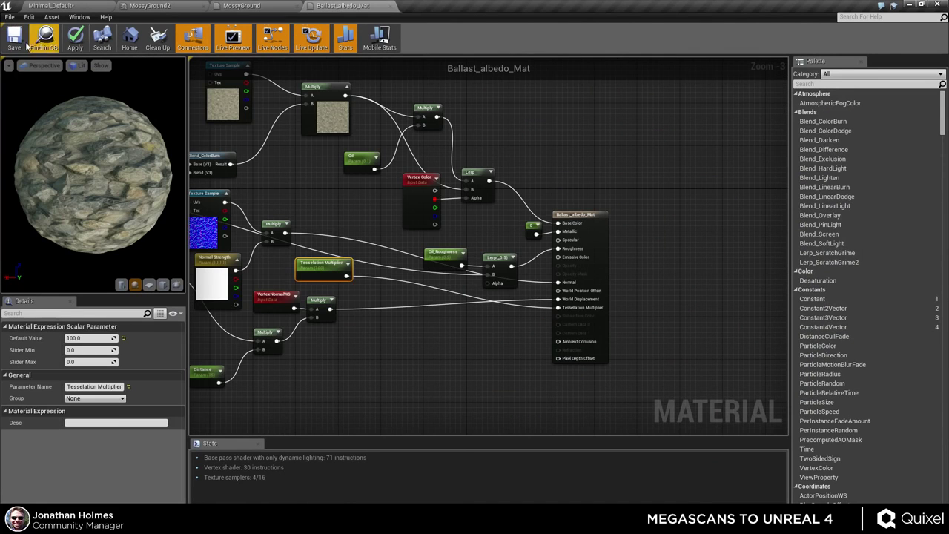
pyautogui.click(14, 37)
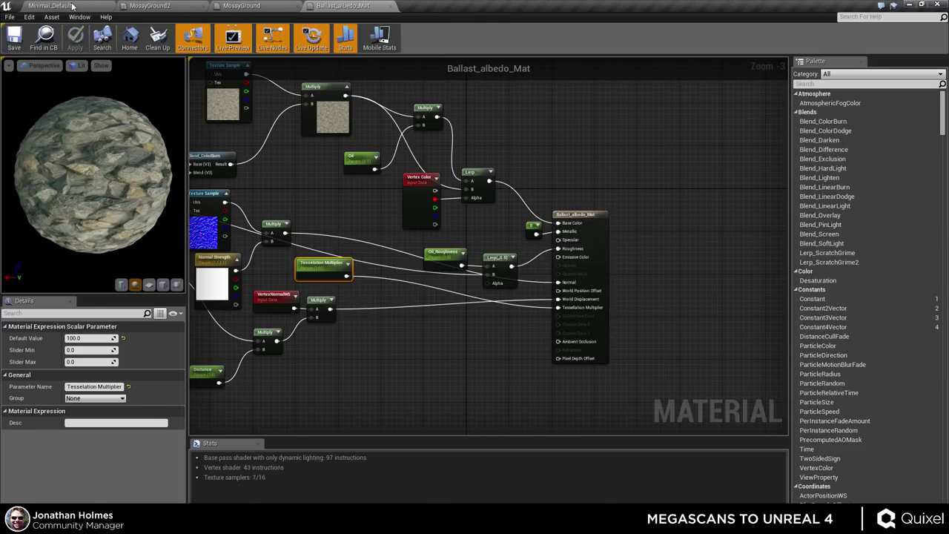
pyautogui.click(72, 6)
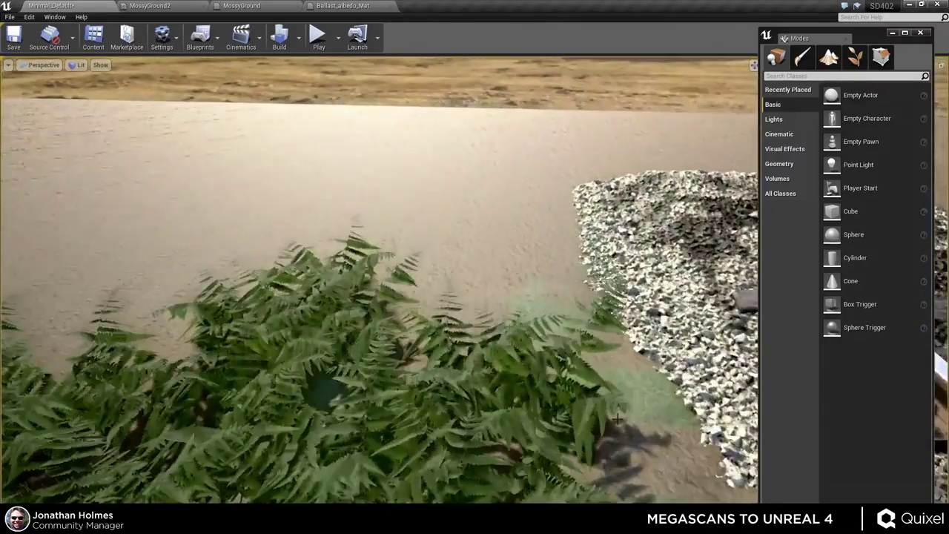
# - Duplicate the ballast mesh by Alt-dragging a copy upward, and frame the copy
pyautogui.moveTo(617, 419); pyautogui.dragTo(733, 426, button='right')
pyautogui.click(504, 296)
pyautogui.moveTo(504, 296); pyautogui.dragTo(504, 326, button='right')
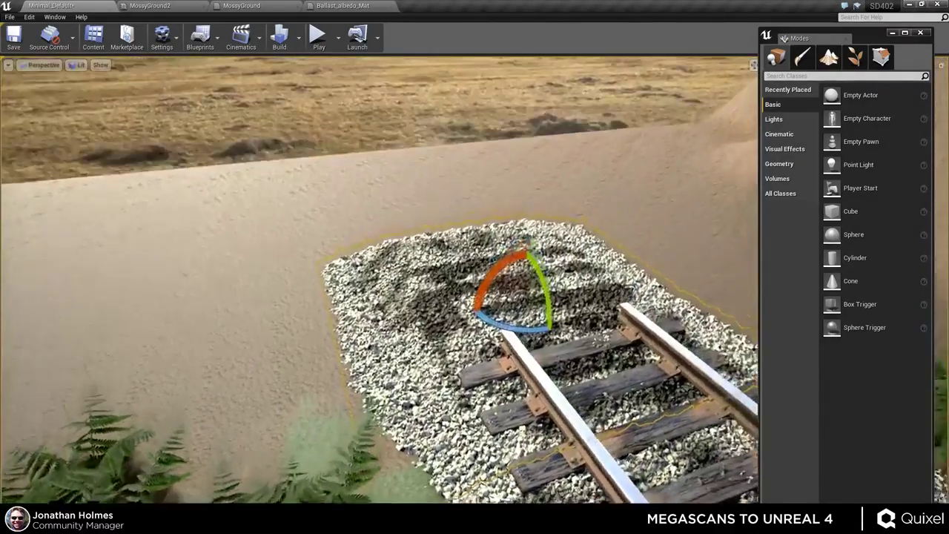
pyautogui.press('w')
pyautogui.keyDown('alt'); pyautogui.moveTo(530, 289); pyautogui.dragTo(391, 216); pyautogui.keyUp('alt')
pyautogui.moveTo(461, 260); pyautogui.dragTo(458, 286, button='right')
pyautogui.press('f')
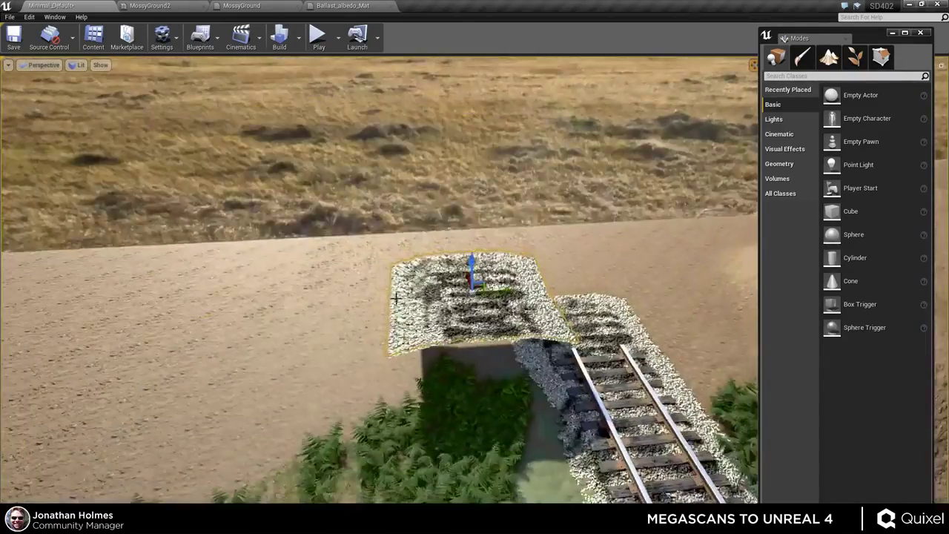
# - Apply MossyGround2 from Textures > Megascans to the raised ballast copy
pyautogui.keyDown('alt'); pyautogui.moveTo(461, 260); pyautogui.dragTo(567, 282); pyautogui.keyUp('alt')
pyautogui.scroll(4, 474, 281)
pyautogui.keyDown('alt'); pyautogui.moveTo(471, 291); pyautogui.dragTo(475, 267); pyautogui.keyUp('alt')
pyautogui.scroll(3, 474, 267)
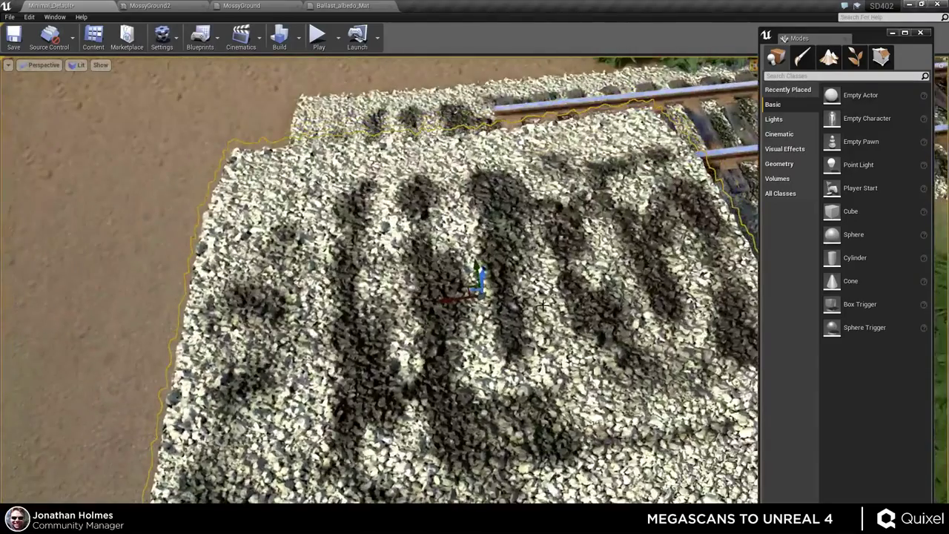
pyautogui.scroll(2, 593, 326)
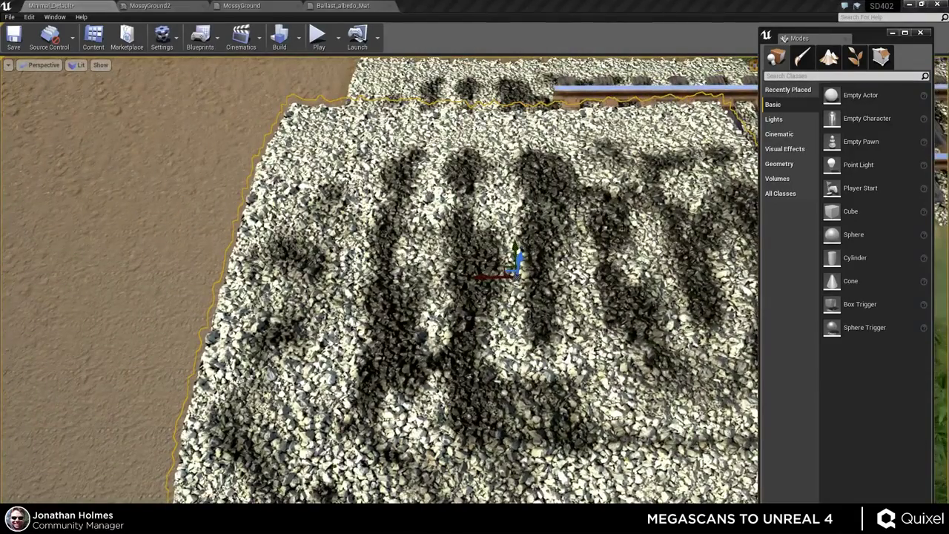
pyautogui.moveTo(352, 110); pyautogui.dragTo(326, 89, button='right')
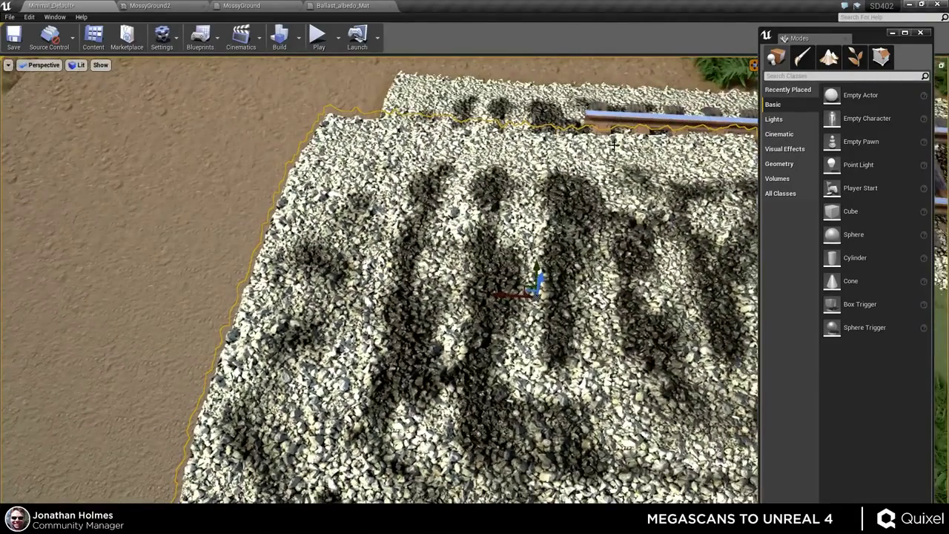
pyautogui.hotkey('ctrl', 'shift', 'f')
pyautogui.moveTo(185, 109); pyautogui.dragTo(735, 105)
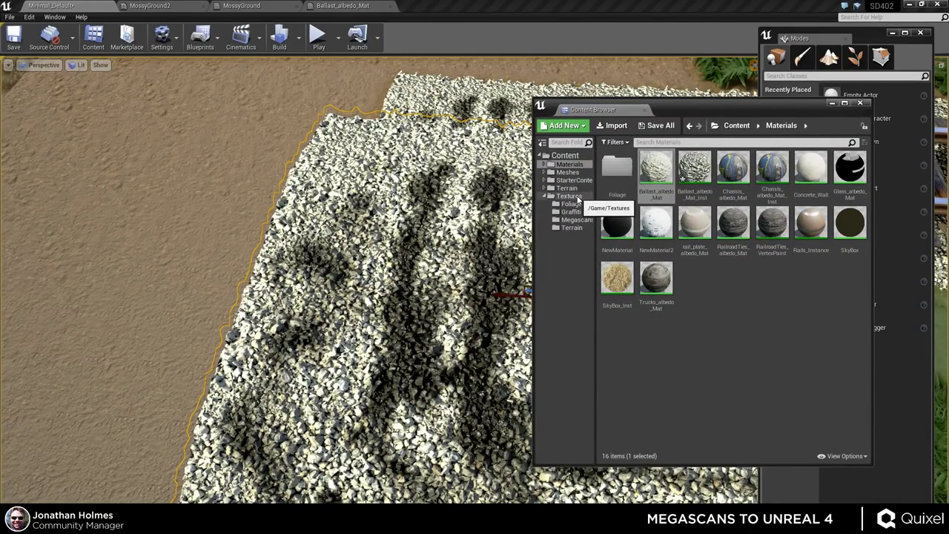
pyautogui.click(576, 220)
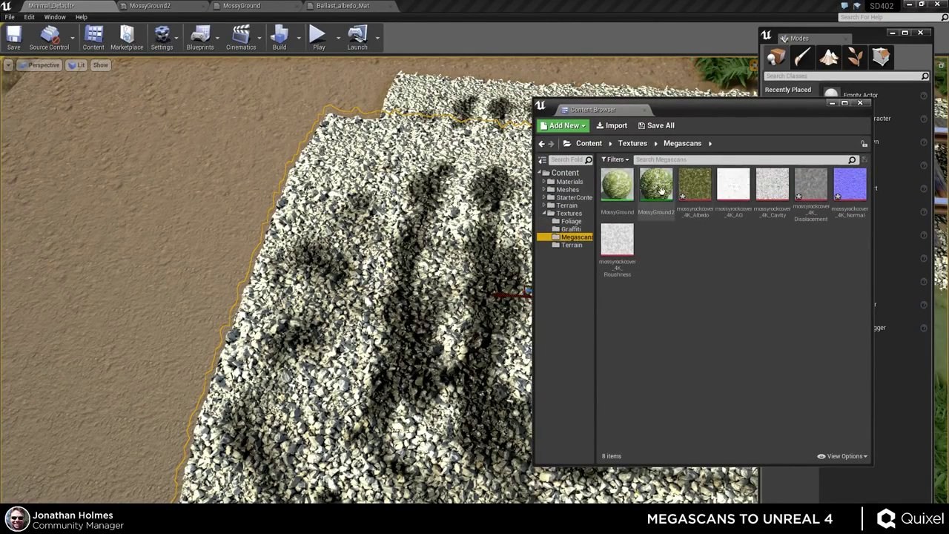
pyautogui.moveTo(661, 190); pyautogui.dragTo(415, 297)
pyautogui.moveTo(415, 297); pyautogui.dragTo(395, 404, button='right')
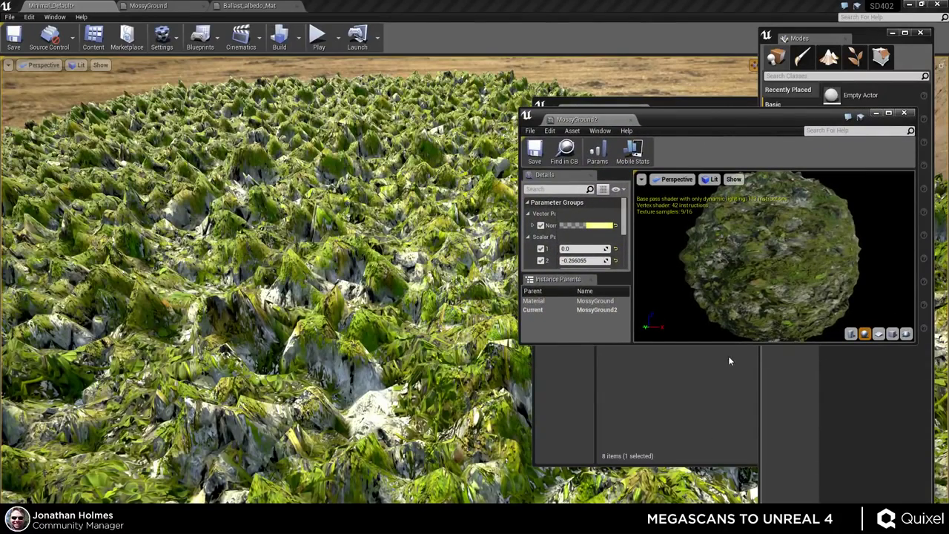
# - Lower MossyGround2's Displacement Strength to flatten the moss and reset Distance to 4.0
pyautogui.doubleClick(739, 419)
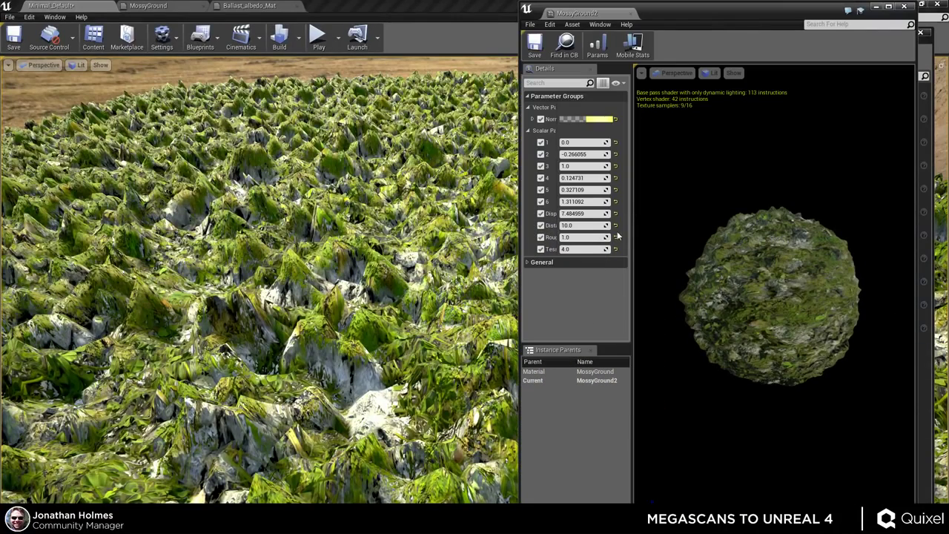
pyautogui.moveTo(633, 179); pyautogui.dragTo(745, 191)
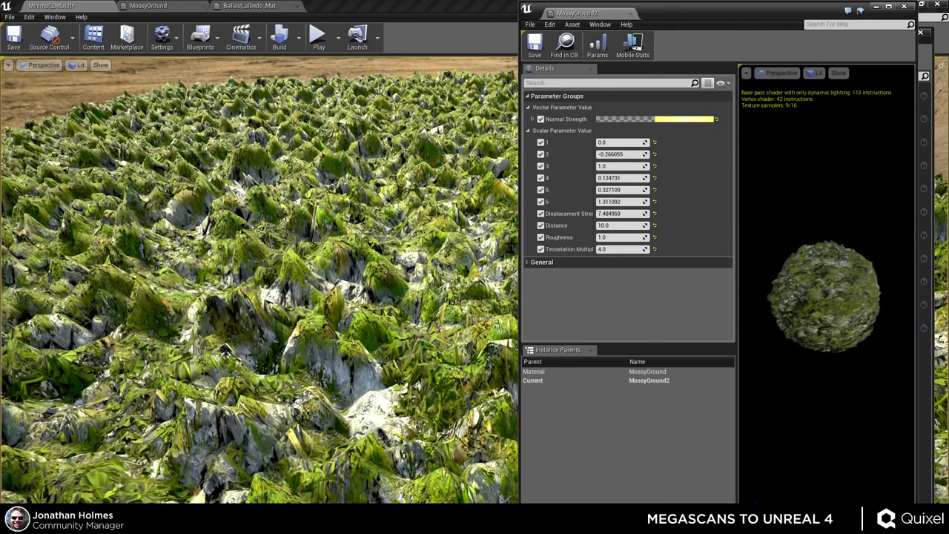
pyautogui.click(443, 13)
pyautogui.moveTo(622, 213)
pyautogui.mouseDown()
pyautogui.moveTo(601, 214)
pyautogui.moveTo(627, 222)
pyautogui.mouseUp()
pyautogui.moveTo(354, 300); pyautogui.dragTo(355, 345, button='right')
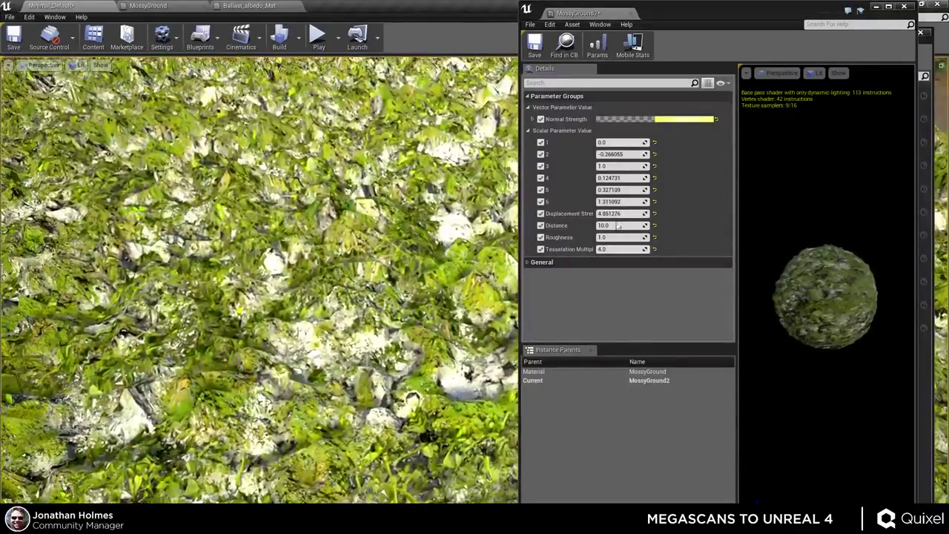
pyautogui.moveTo(616, 221); pyautogui.dragTo(667, 213)
pyautogui.click(654, 226)
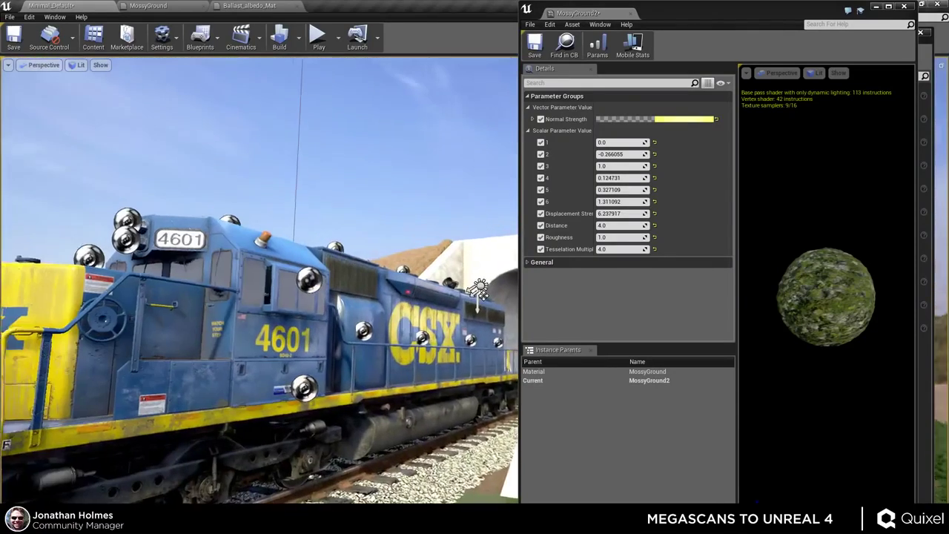
# - Set the light source's intensity to 15
pyautogui.click(482, 286)
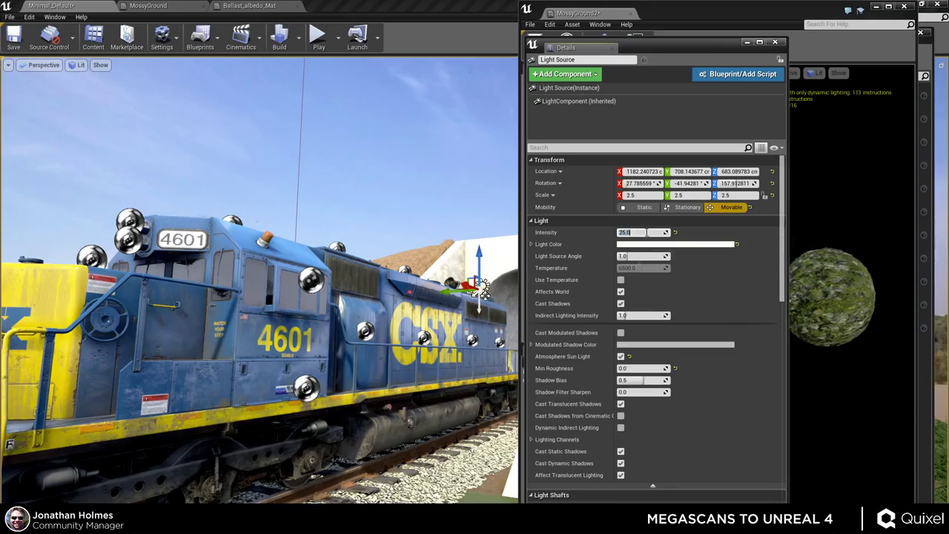
pyautogui.write('15')
pyautogui.press('Return')
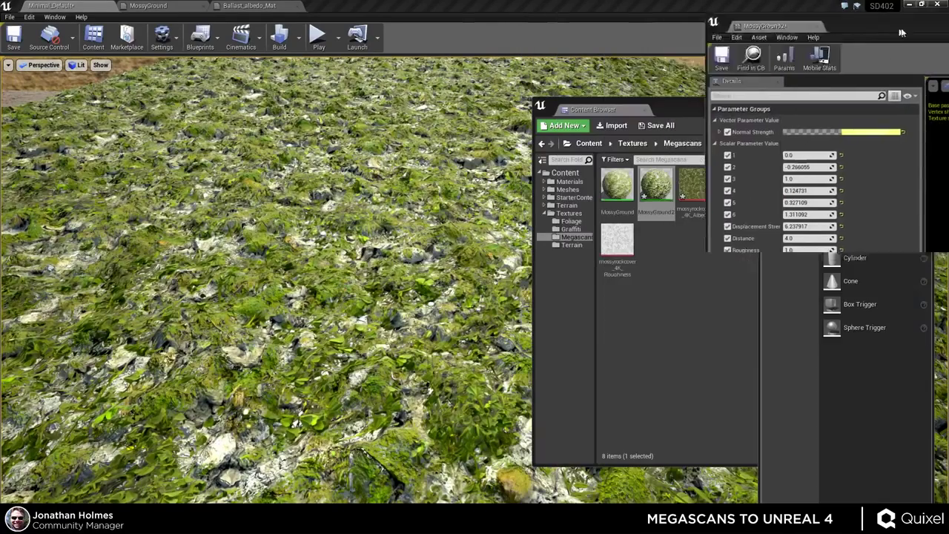
# - Resize the MossyGround2 editor to show all parameters and lower Roughness
pyautogui.moveTo(901, 32); pyautogui.dragTo(728, 97)
pyautogui.click(730, 221)
pyautogui.click(854, 92)
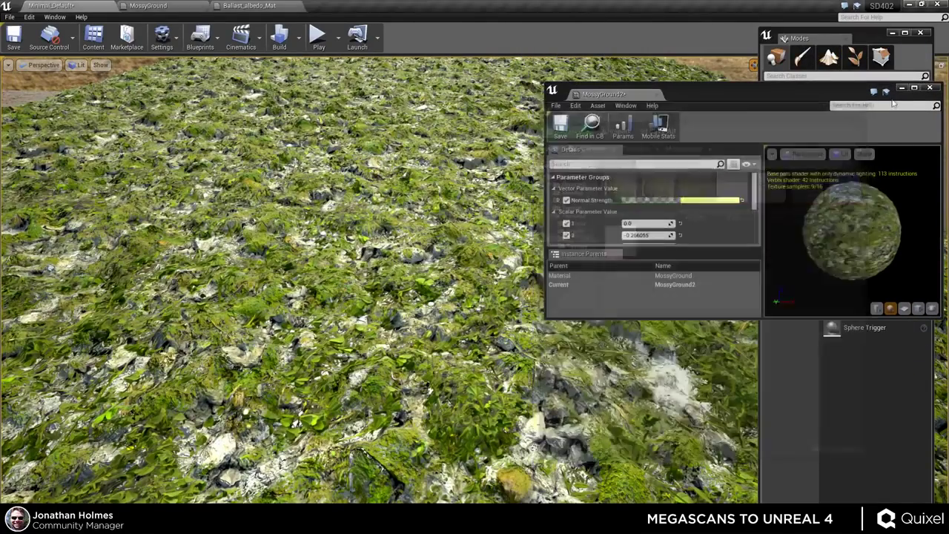
pyautogui.click(891, 33)
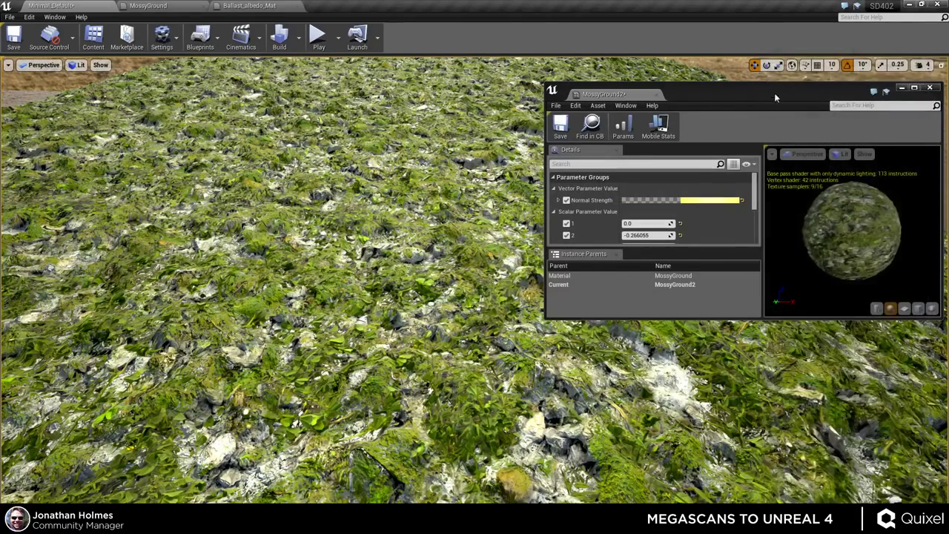
pyautogui.moveTo(774, 93); pyautogui.dragTo(776, 65)
pyautogui.moveTo(778, 291); pyautogui.dragTo(750, 495)
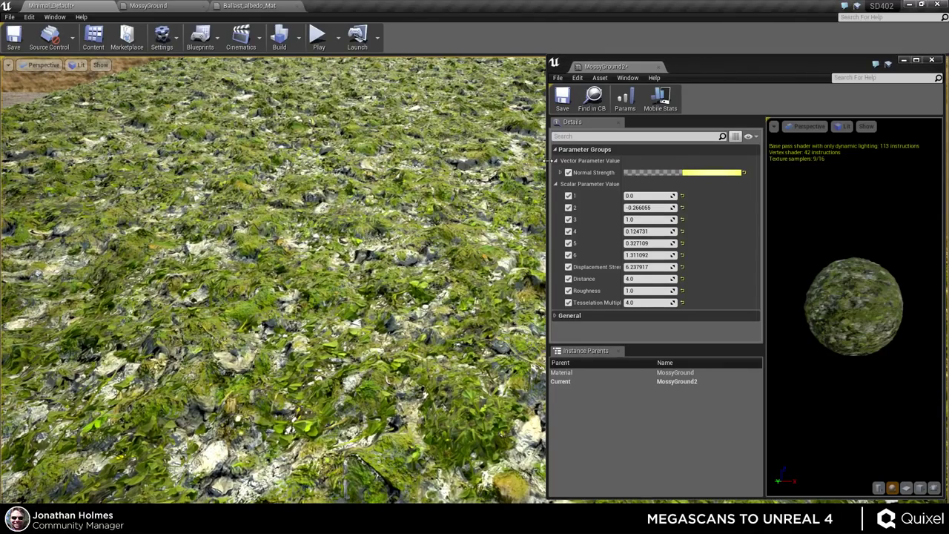
pyautogui.moveTo(549, 160); pyautogui.dragTo(620, 186)
pyautogui.moveTo(708, 291); pyautogui.dragTo(689, 290)
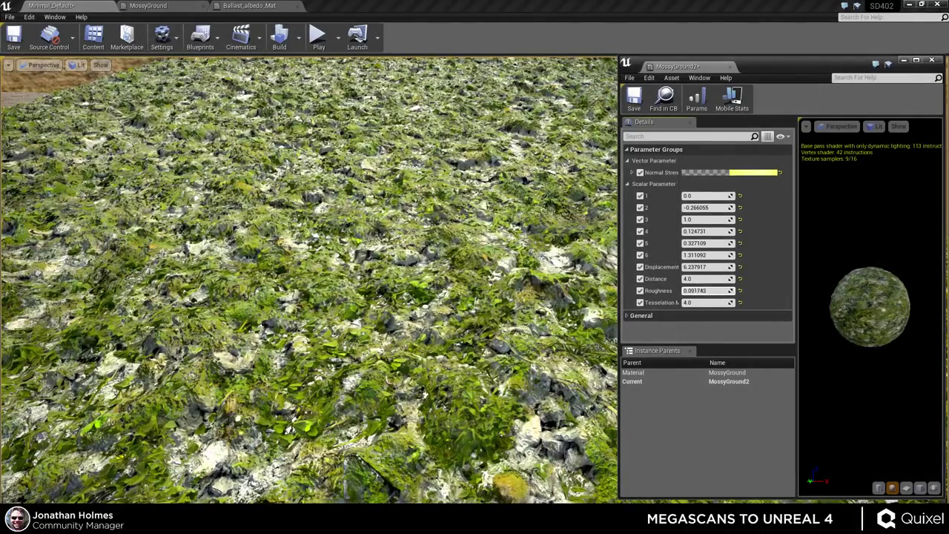
# - Toggle scalar parameters 2, 5 and 6 off and back on, lowering parameter 5 and setting parameter 6 to 1.0
pyautogui.click(641, 209)
pyautogui.click(640, 243)
pyautogui.click(640, 255)
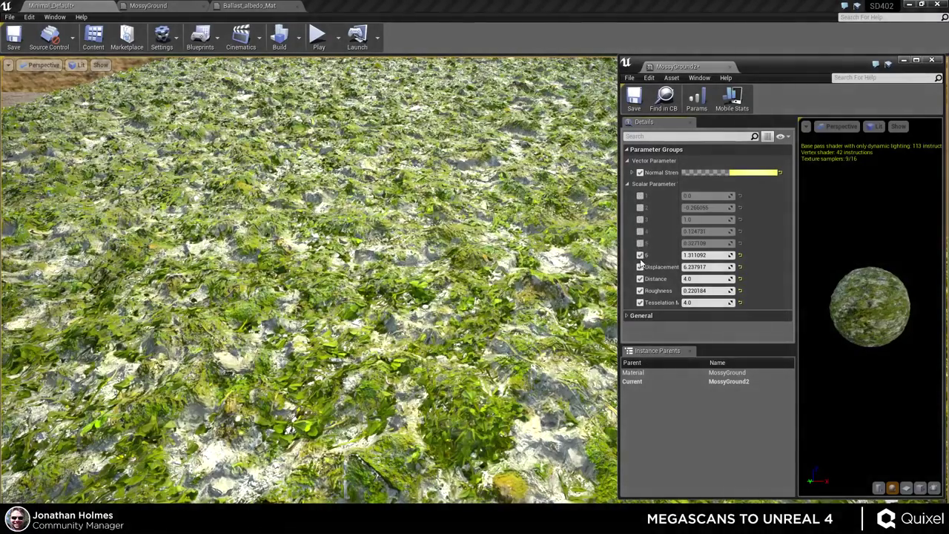
pyautogui.moveTo(444, 297); pyautogui.dragTo(526, 289, button='right')
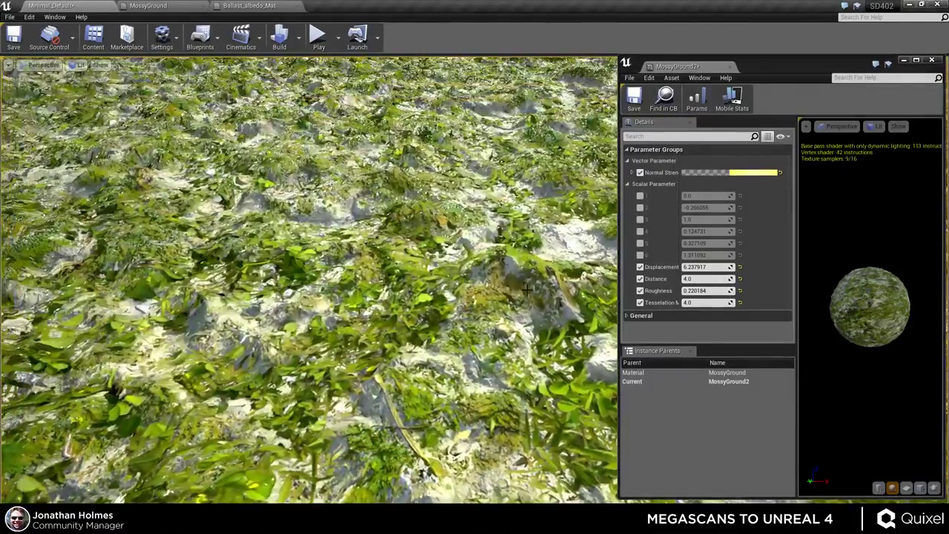
pyautogui.click(641, 255)
pyautogui.click(641, 243)
pyautogui.click(640, 231)
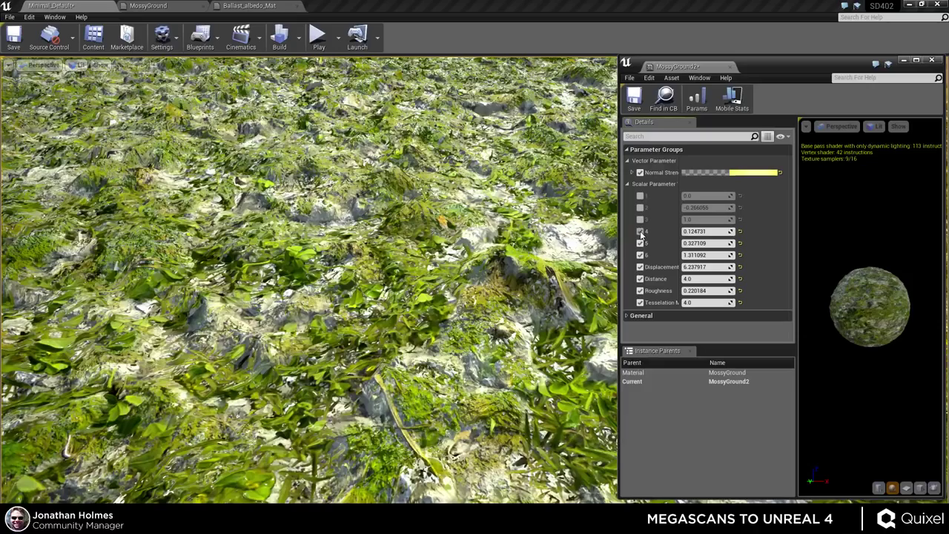
pyautogui.click(640, 231)
pyautogui.moveTo(707, 244)
pyautogui.mouseDown()
pyautogui.moveTo(674, 243)
pyautogui.moveTo(707, 244)
pyautogui.mouseUp()
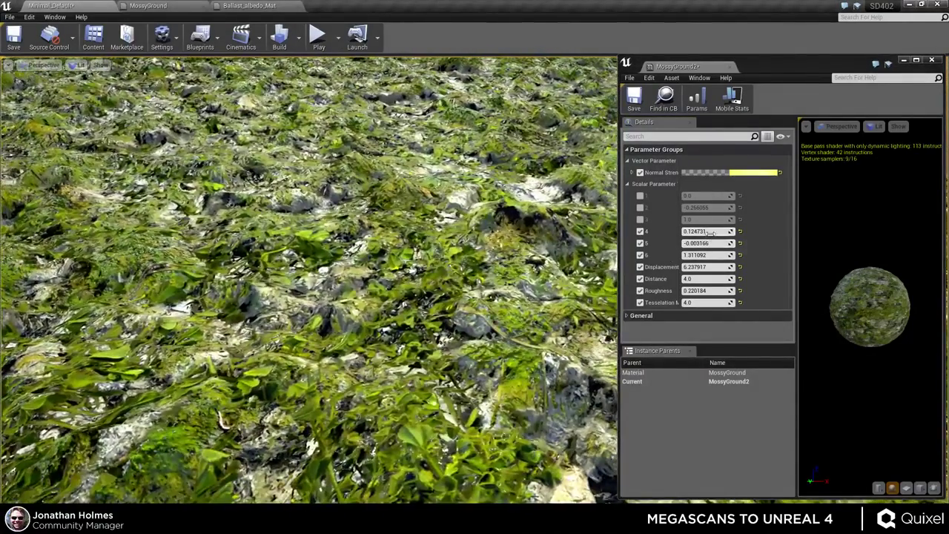
pyautogui.moveTo(708, 243)
pyautogui.mouseDown()
pyautogui.moveTo(693, 244)
pyautogui.moveTo(694, 233)
pyautogui.moveTo(713, 231)
pyautogui.moveTo(710, 254)
pyautogui.mouseUp()
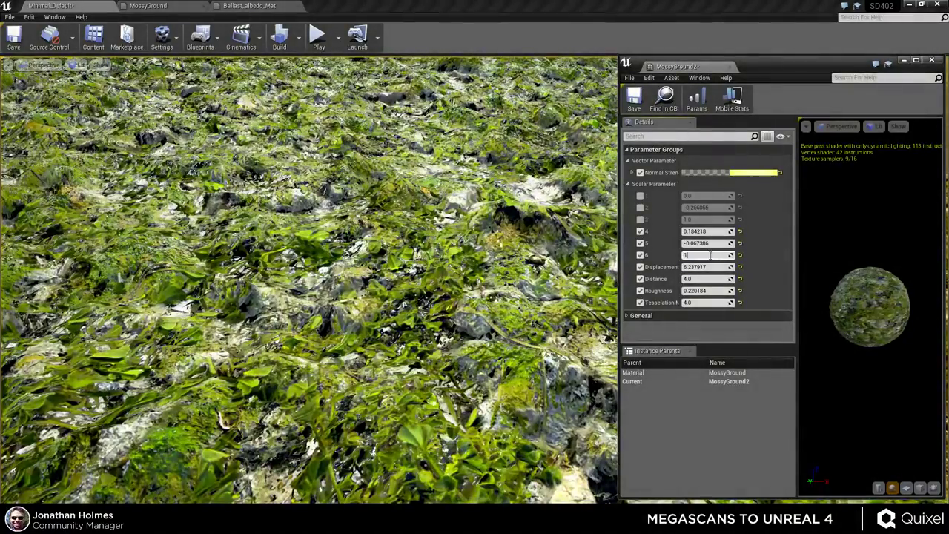
pyautogui.press('Return')
# - Raise Roughness to about 1.39 and view the moss at eye level
pyautogui.moveTo(579, 273); pyautogui.dragTo(565, 142, button='right')
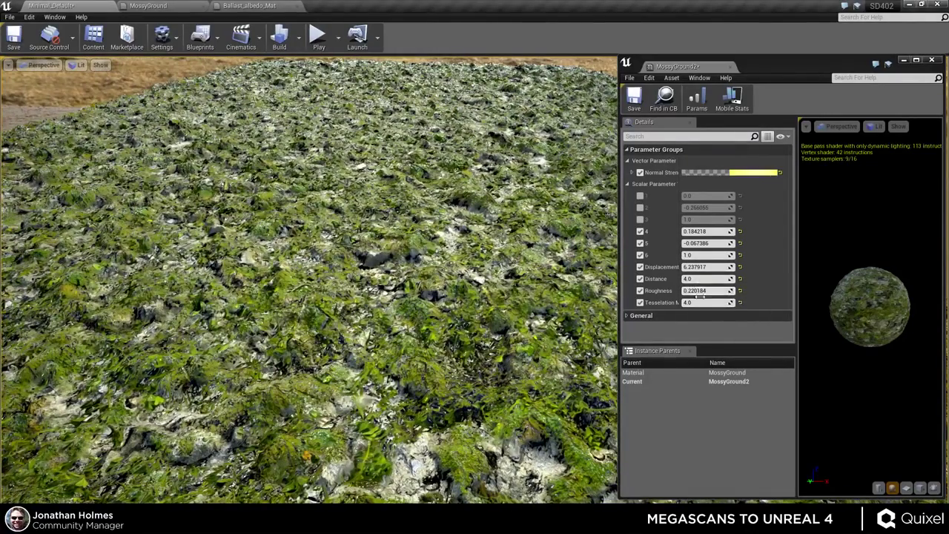
pyautogui.moveTo(706, 291); pyautogui.dragTo(747, 290)
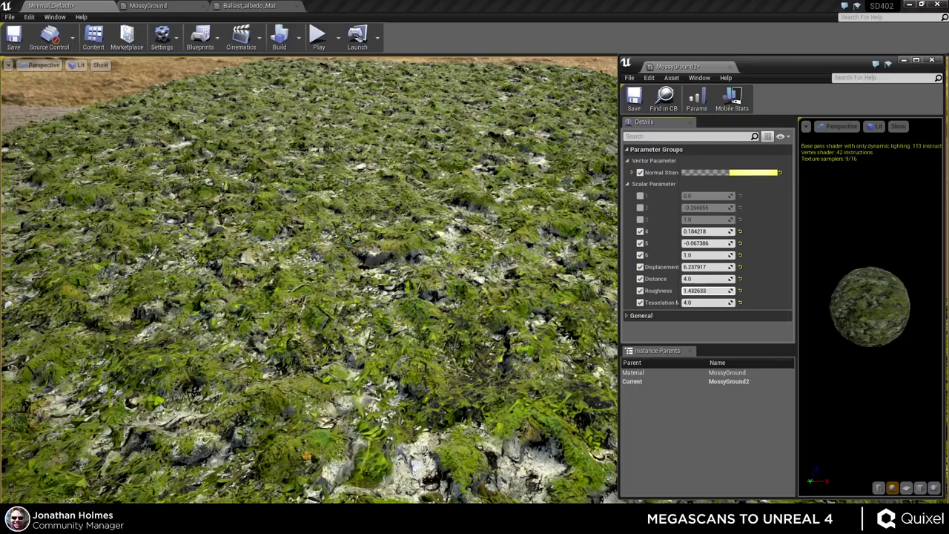
pyautogui.moveTo(308, 282)
pyautogui.mouseDown(button='right')
pyautogui.moveTo(308, 267)
pyautogui.moveTo(308, 289)
pyautogui.mouseUp(button='right')
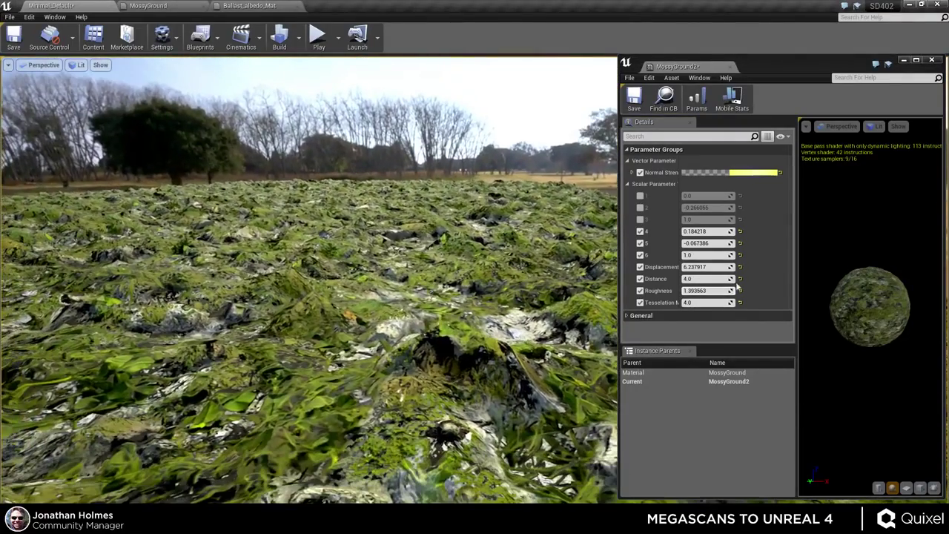
# - Set the Tesselation Multiplier to 8, then to 16
pyautogui.click(696, 301)
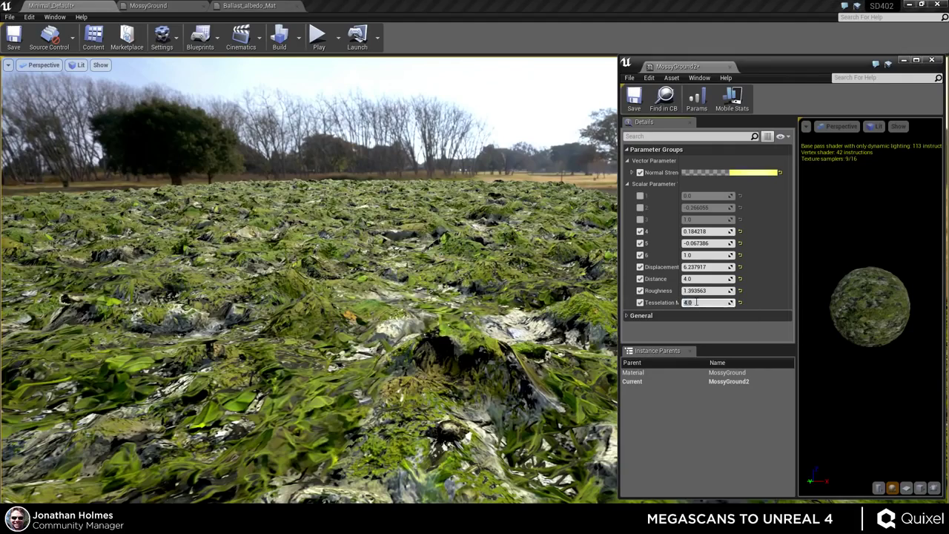
pyautogui.press('Return')
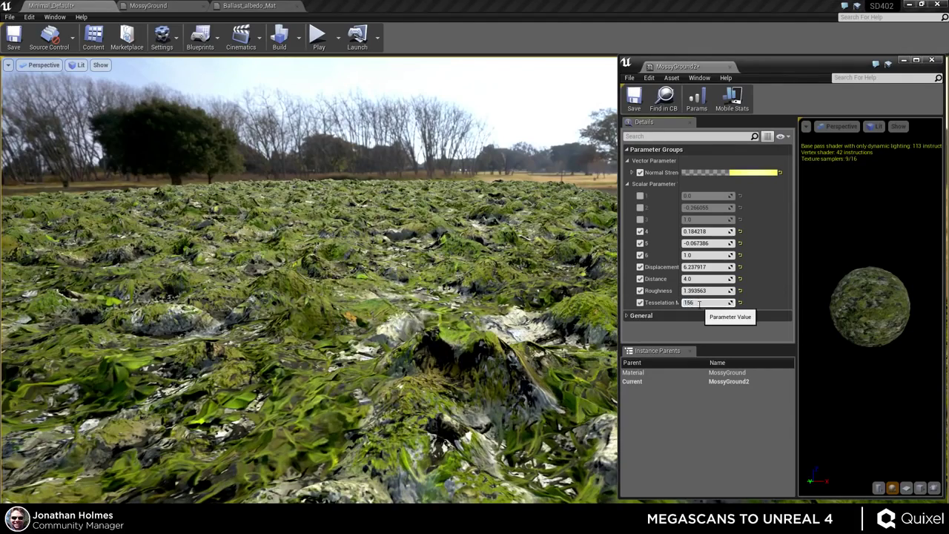
pyautogui.write('16')
pyautogui.press('Return')
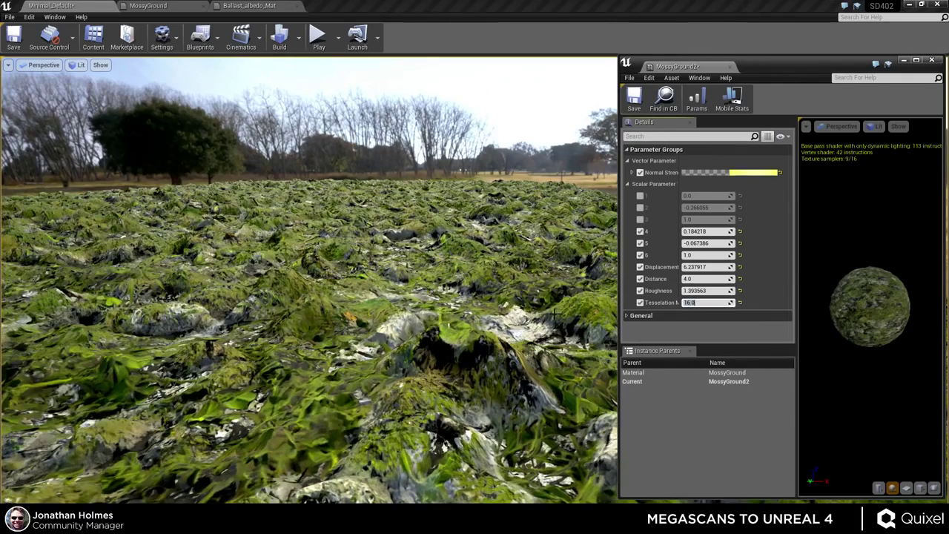
pyautogui.moveTo(555, 315); pyautogui.dragTo(555, 338, button='right')
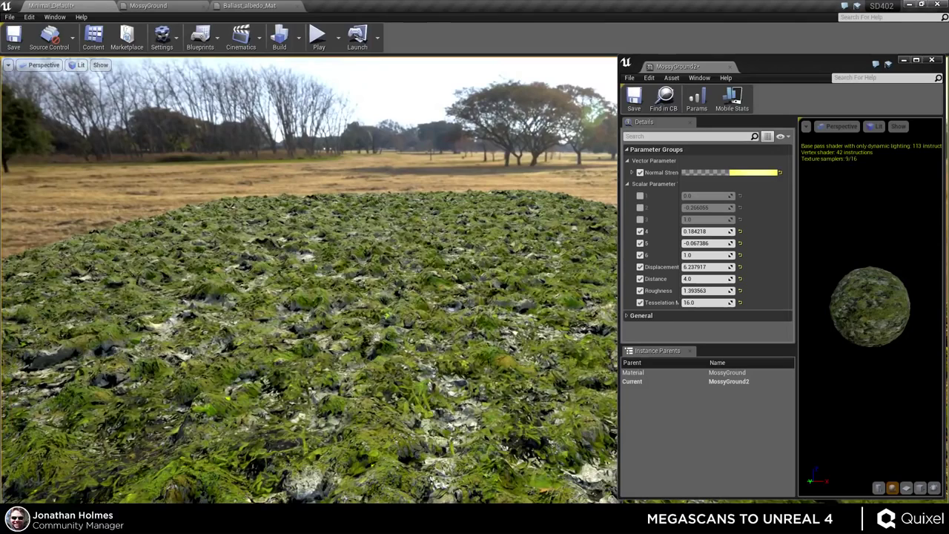
# - Inspect the ground mesh density in Wireframe view mode, then return to Lit
pyautogui.click(406, 306)
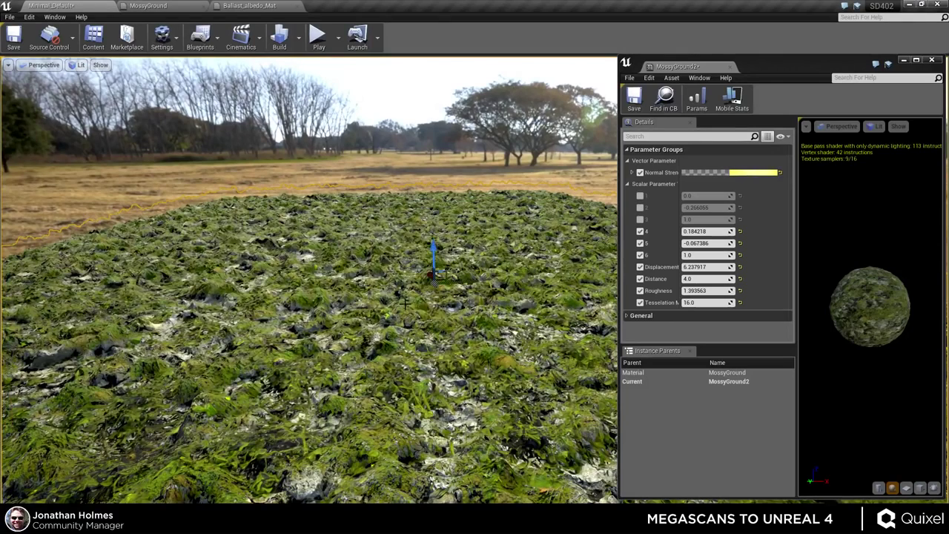
pyautogui.click(98, 65)
pyautogui.click(62, 67)
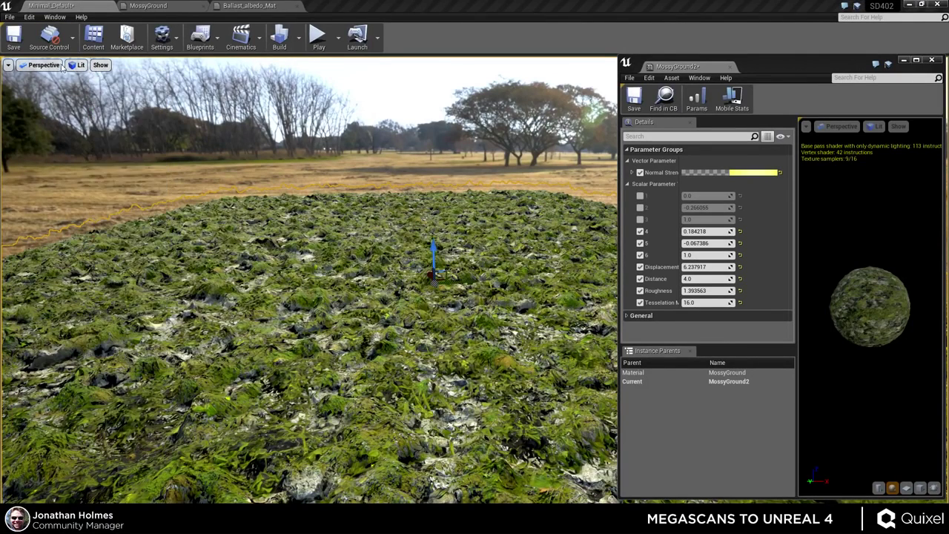
pyautogui.click(78, 65)
pyautogui.click(88, 108)
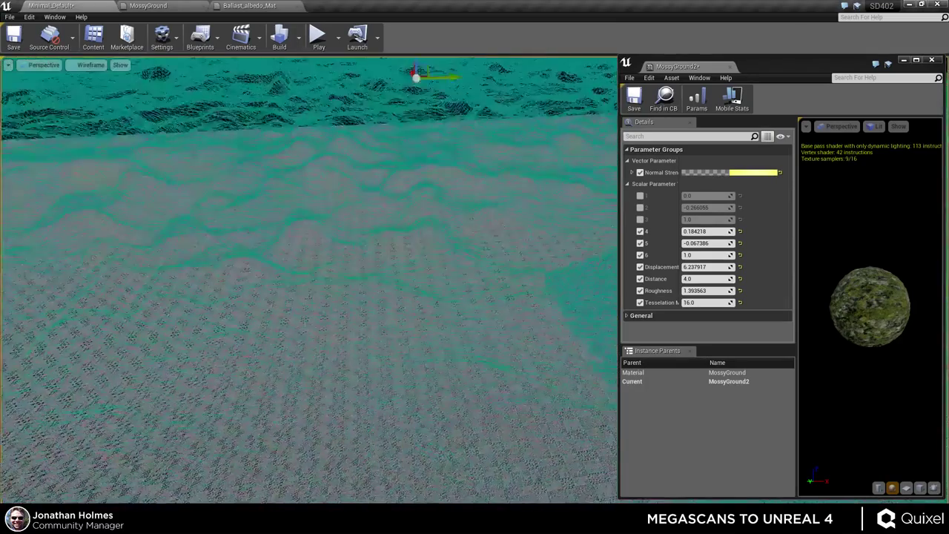
pyautogui.moveTo(87, 71); pyautogui.dragTo(87, 69, button='right')
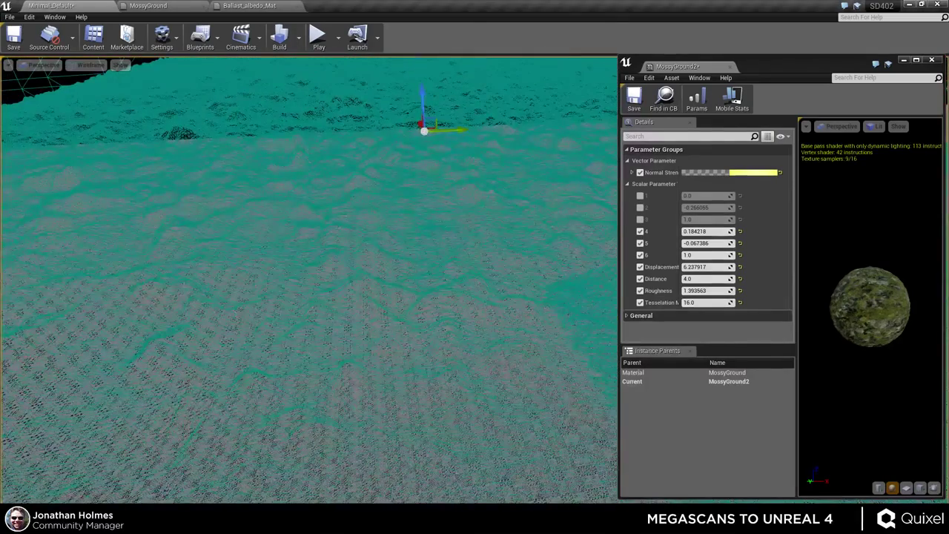
pyautogui.click(87, 69)
pyautogui.click(90, 80)
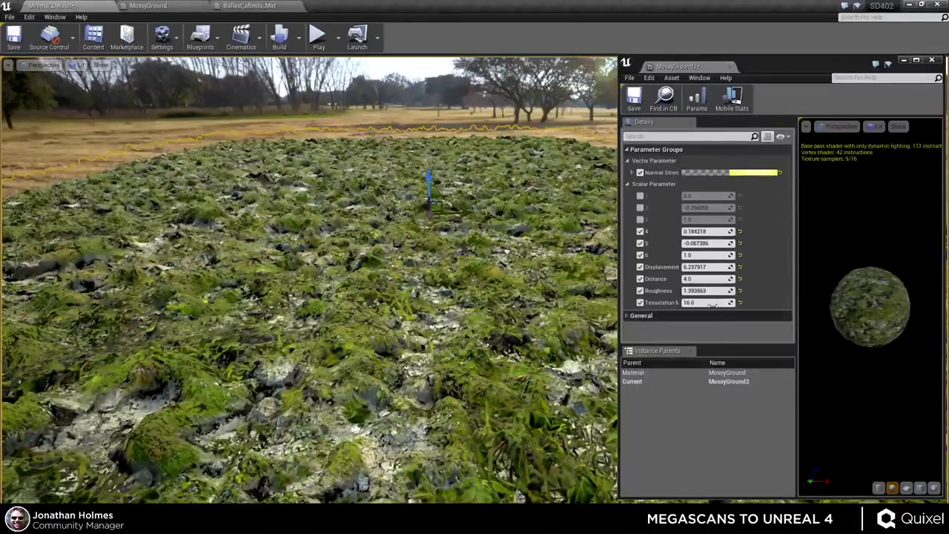
# - Try a Tesselation Multiplier of 2, then raise it to 4.0
pyautogui.click(710, 304)
pyautogui.write('2')
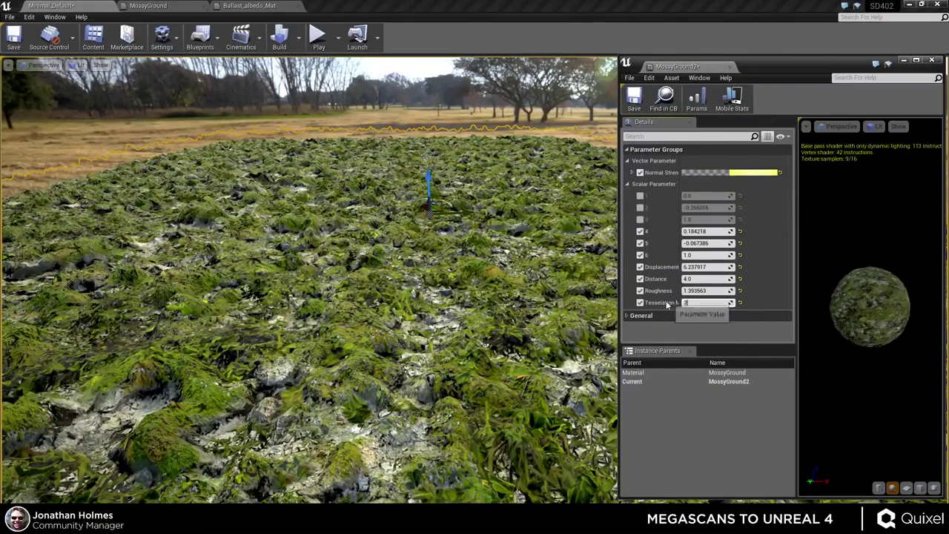
pyautogui.press('Return')
pyautogui.moveTo(430, 266); pyautogui.dragTo(412, 238, button='right')
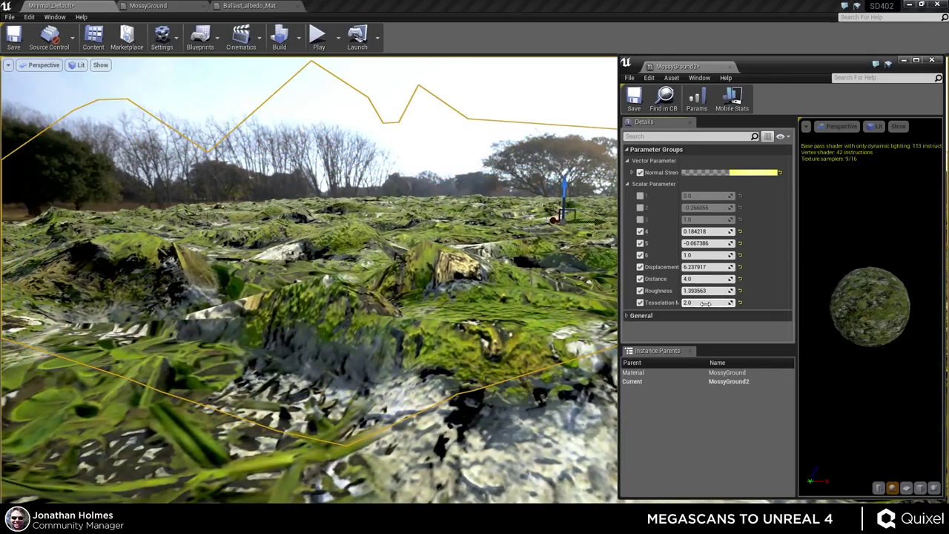
pyautogui.moveTo(705, 303); pyautogui.dragTo(723, 303)
pyautogui.moveTo(412, 238); pyautogui.dragTo(428, 259, button='right')
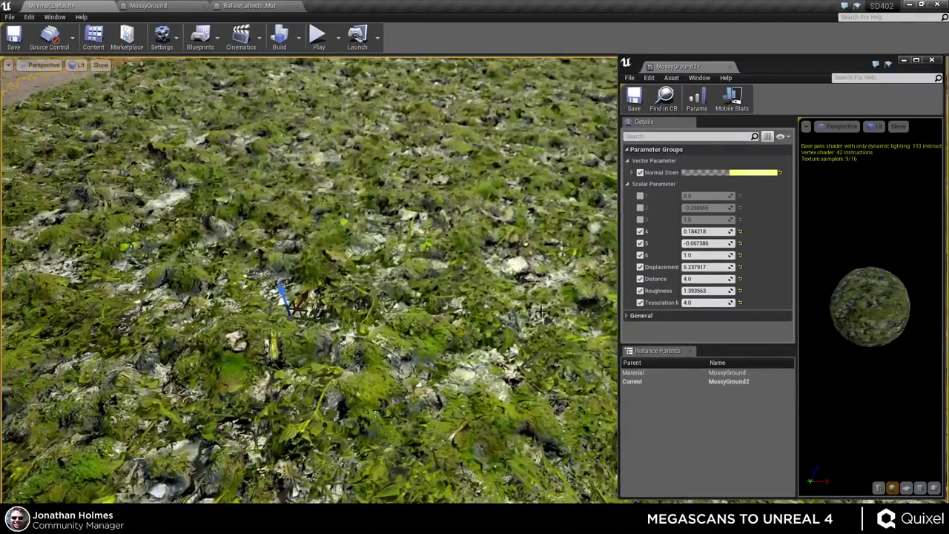
# - Set the Tesselation Multiplier back to 16 and fly low over the mossy ground
pyautogui.click(706, 302)
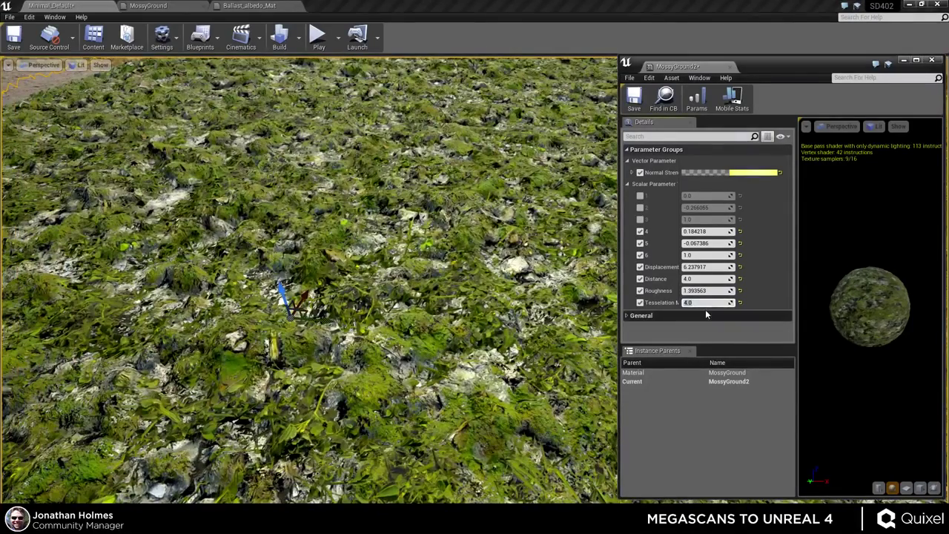
pyautogui.write('16')
pyautogui.press('Return')
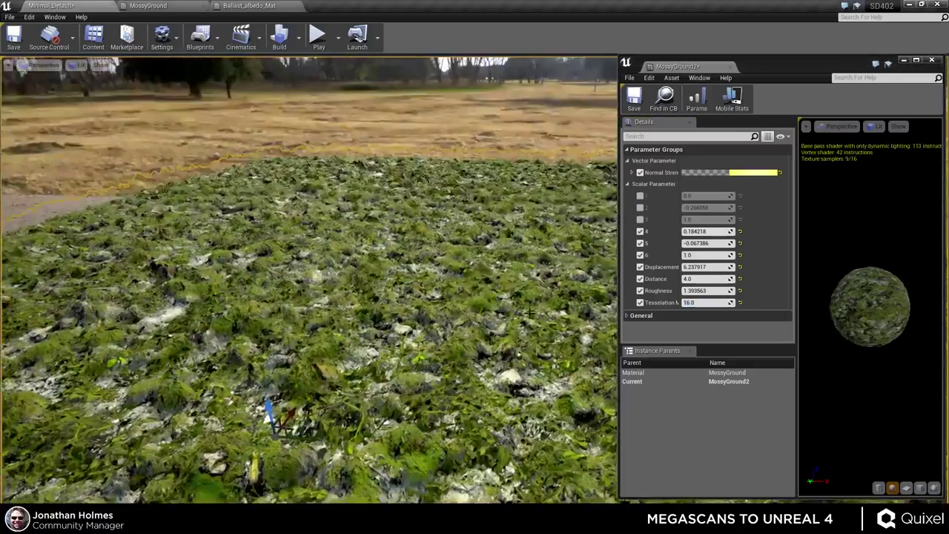
pyautogui.moveTo(529, 310); pyautogui.dragTo(529, 310, button='right')
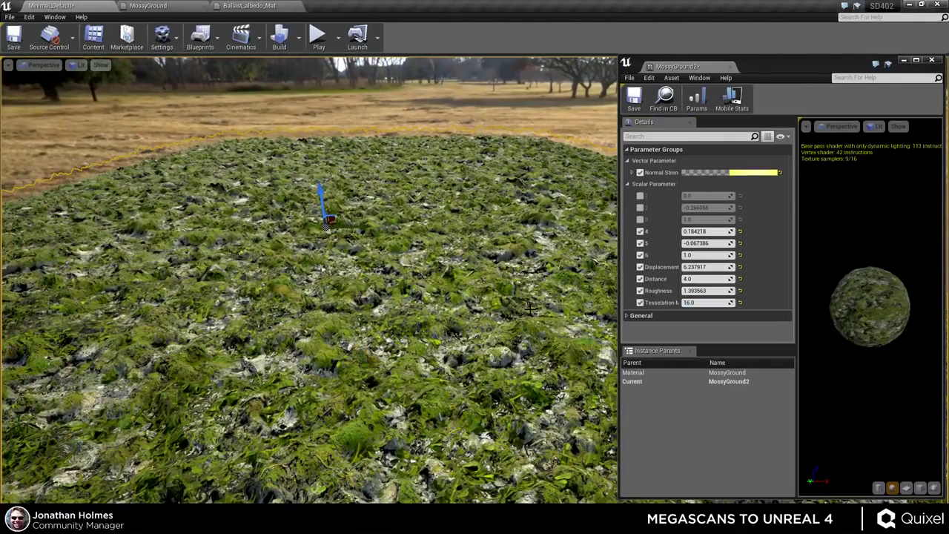
pyautogui.moveTo(803, 61)
pyautogui.mouseDown()
pyautogui.moveTo(792, 61)
pyautogui.moveTo(806, 68)
pyautogui.mouseUp()
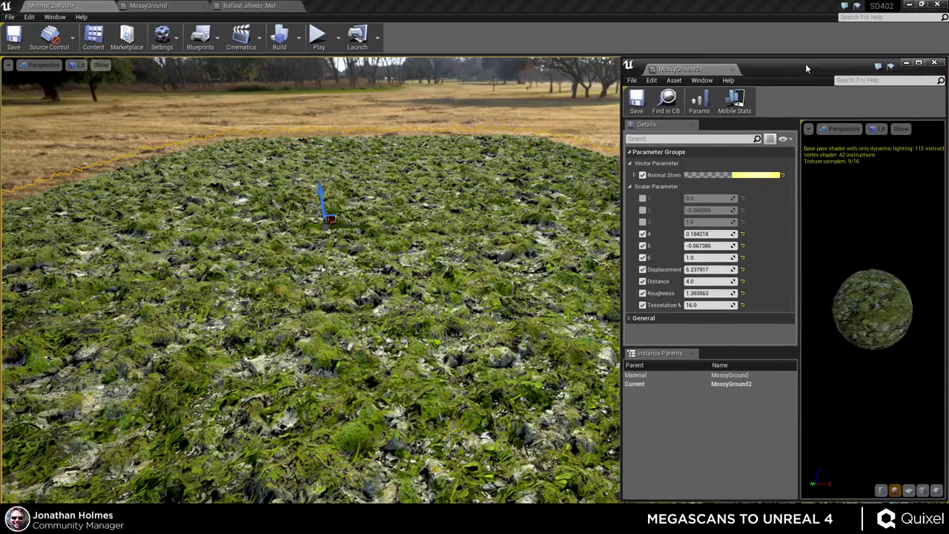
pyautogui.moveTo(525, 237); pyautogui.dragTo(496, 271, button='right')
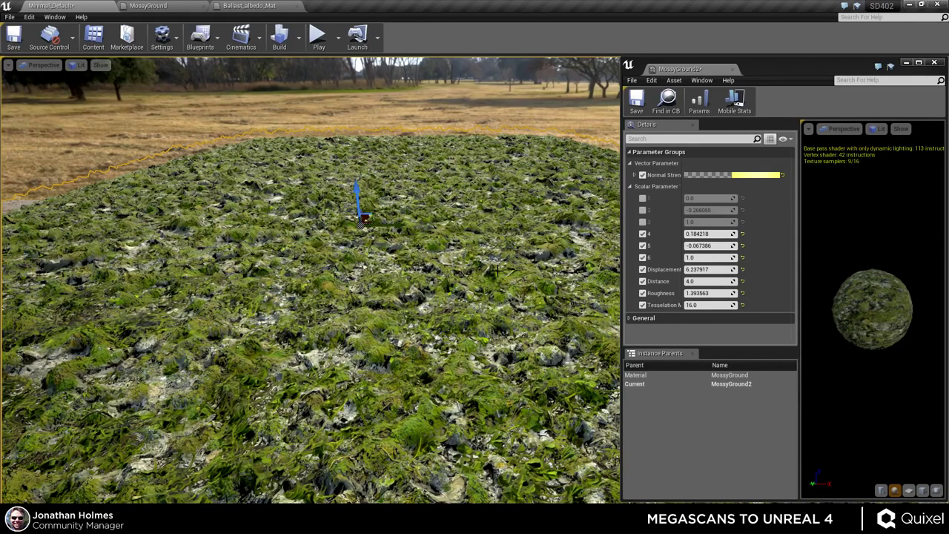
pyautogui.moveTo(310, 280); pyautogui.dragTo(310, 309, button='right')
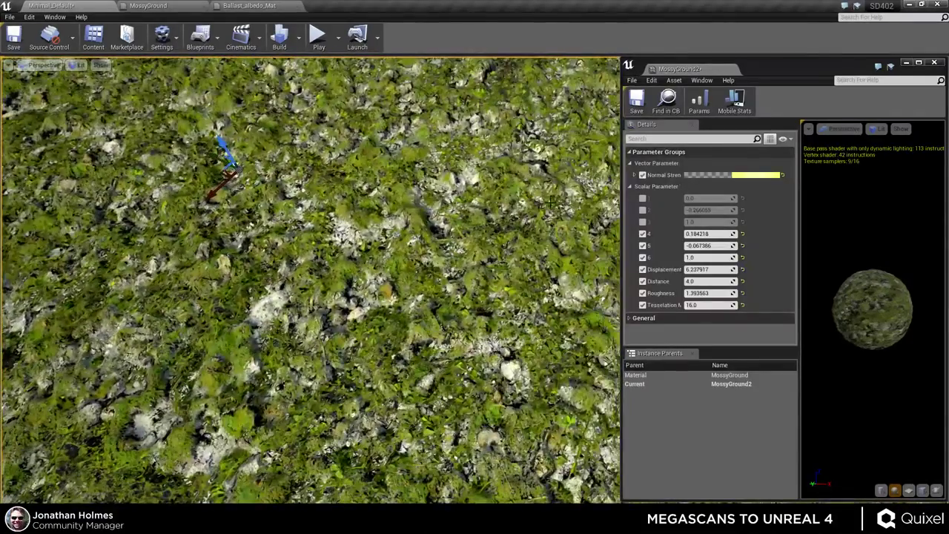
# - Open the MossyGround parent material and convert the normal map texture node to a parameter
pyautogui.hotkey('ctrl', 'shift', 'f')
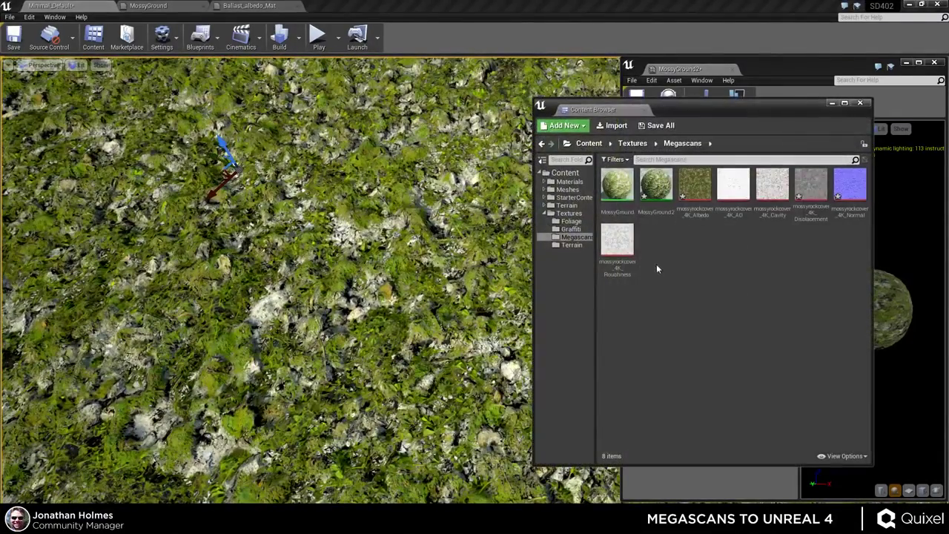
pyautogui.doubleClick(617, 185)
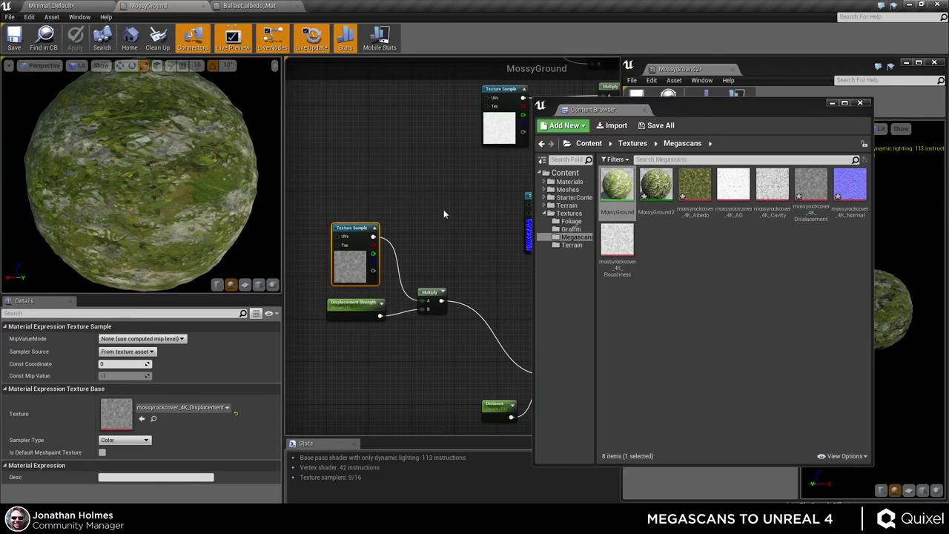
pyautogui.click(859, 103)
pyautogui.scroll(-4, 448, 330)
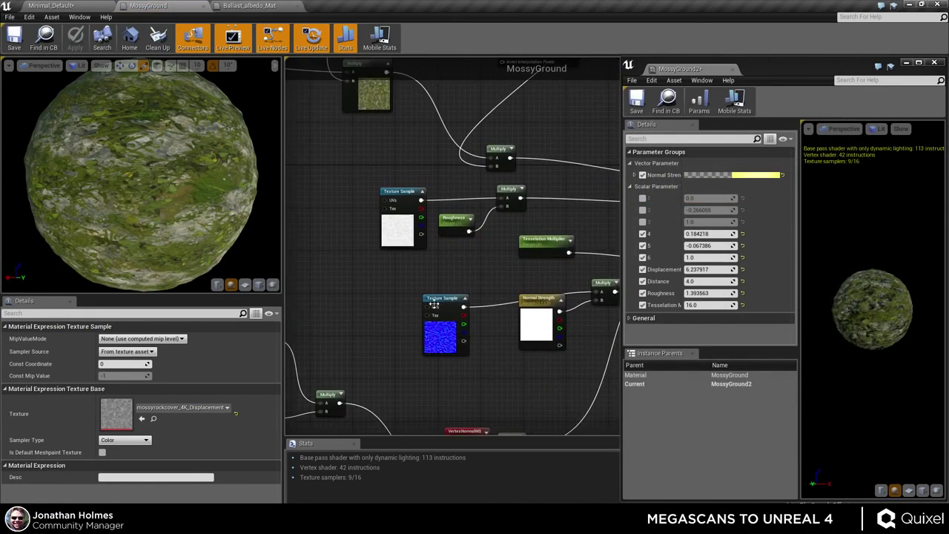
pyautogui.rightClick(447, 330)
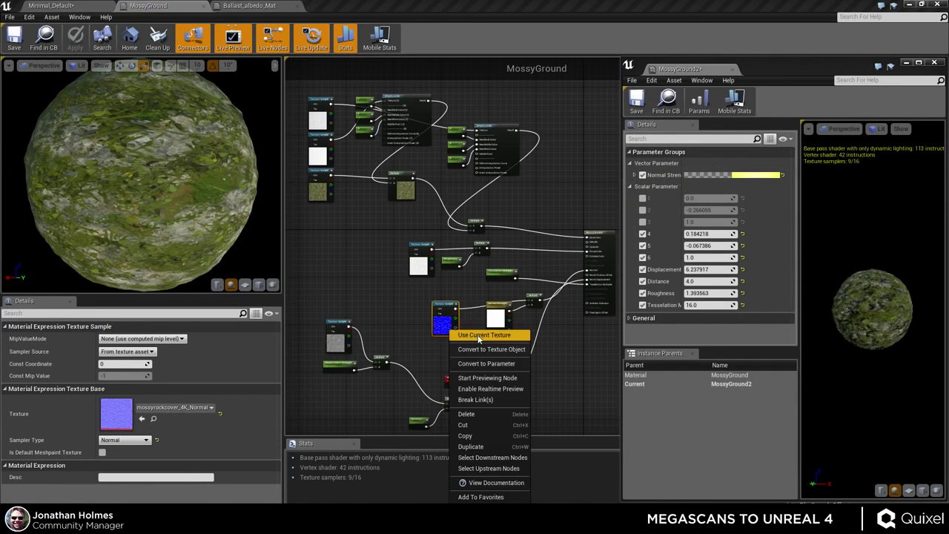
pyautogui.click(475, 365)
pyautogui.scroll(3, 392, 275)
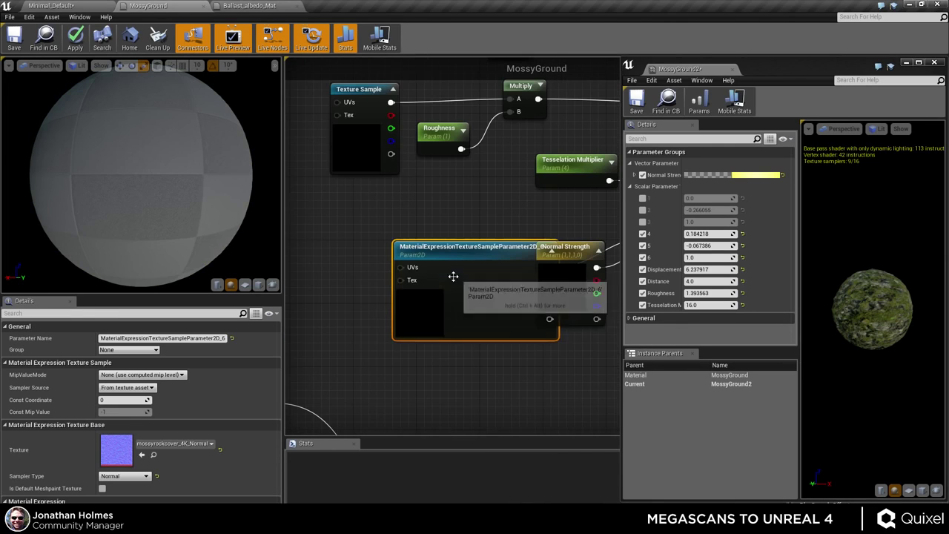
pyautogui.moveTo(436, 305); pyautogui.dragTo(428, 298)
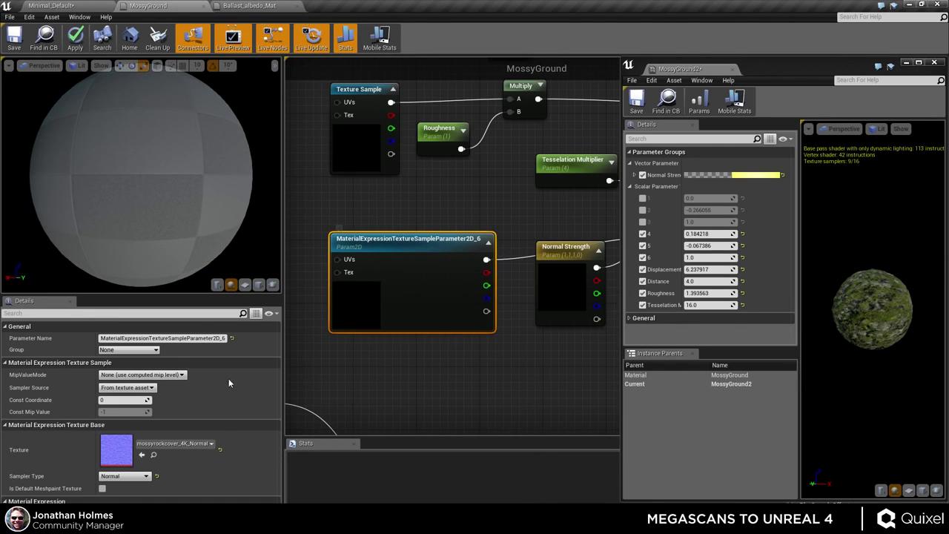
# - Name the texture parameter 'Normal' and apply the material changes
pyautogui.click(178, 338)
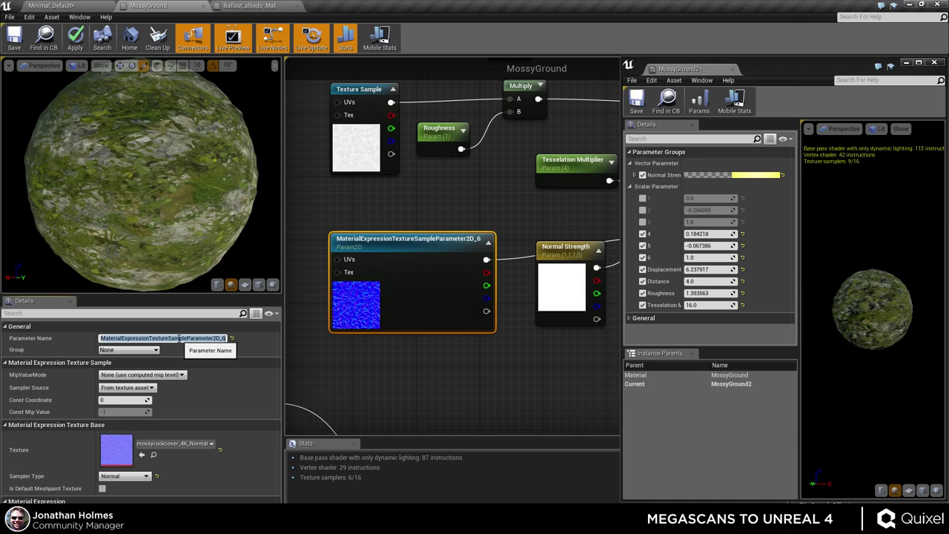
pyautogui.write('Normal')
pyautogui.press('Return')
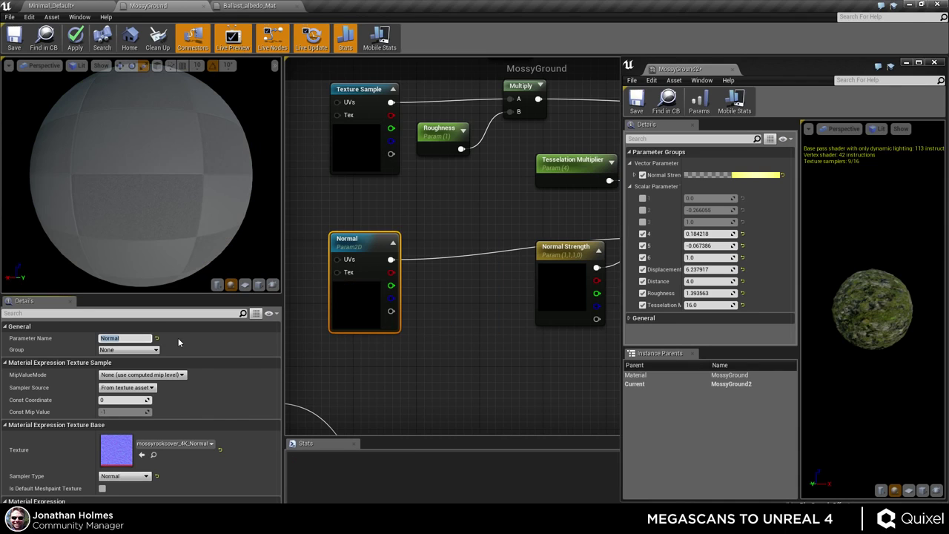
pyautogui.moveTo(349, 382); pyautogui.dragTo(383, 382, button='right')
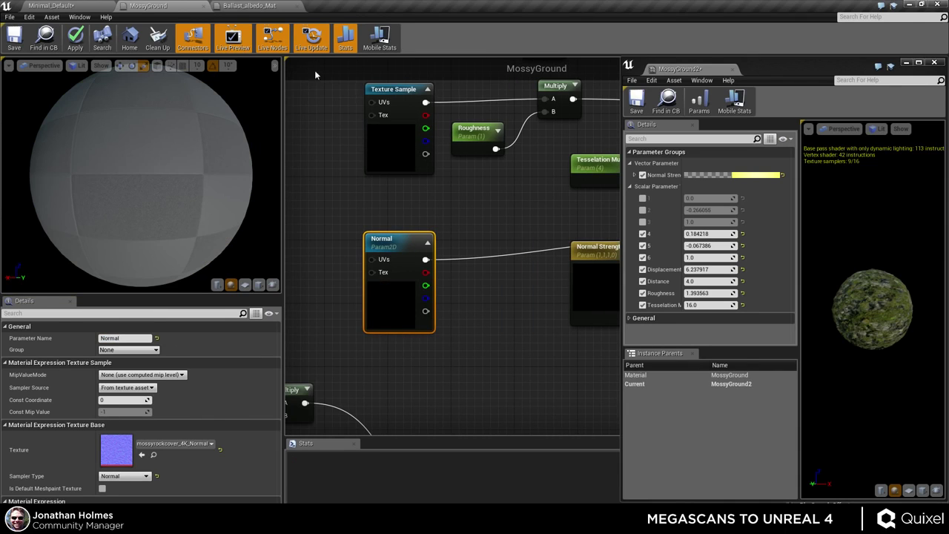
pyautogui.click(76, 33)
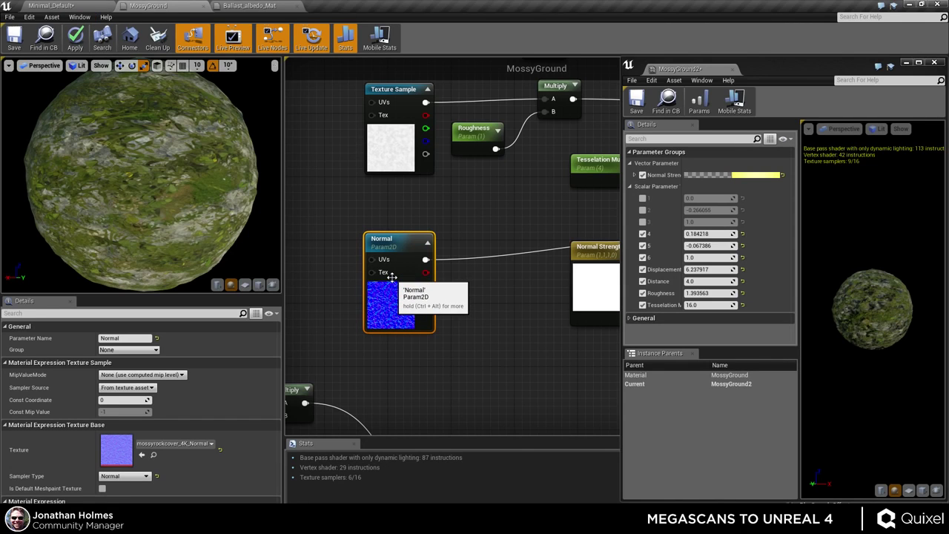
pyautogui.scroll(-5, 351, 254)
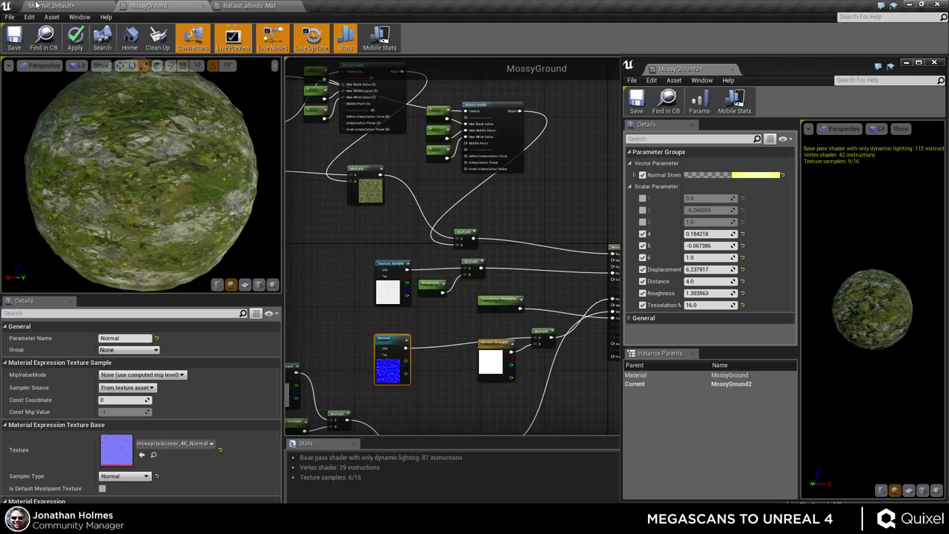
pyautogui.click(35, 5)
# - Fly the camera over the mossy hill, the train by the tunnel, and the tracks beside the patch
pyautogui.moveTo(512, 367)
pyautogui.mouseDown(button='right')
pyautogui.moveTo(524, 377)
pyautogui.moveTo(516, 373)
pyautogui.moveTo(516, 384)
pyautogui.moveTo(516, 373)
pyautogui.mouseUp(button='right')
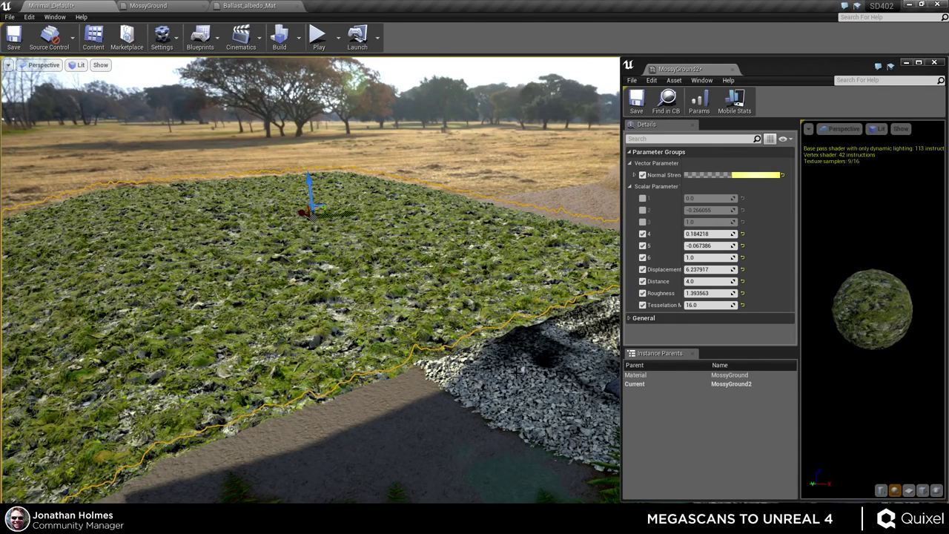
pyautogui.moveTo(464, 187); pyautogui.dragTo(441, 95, button='right')
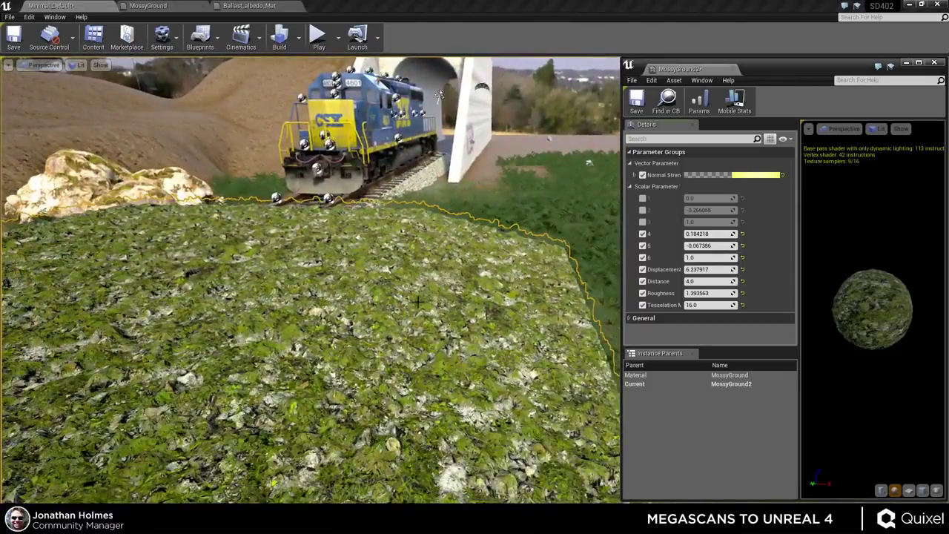
pyautogui.moveTo(417, 300); pyautogui.dragTo(410, 315, button='right')
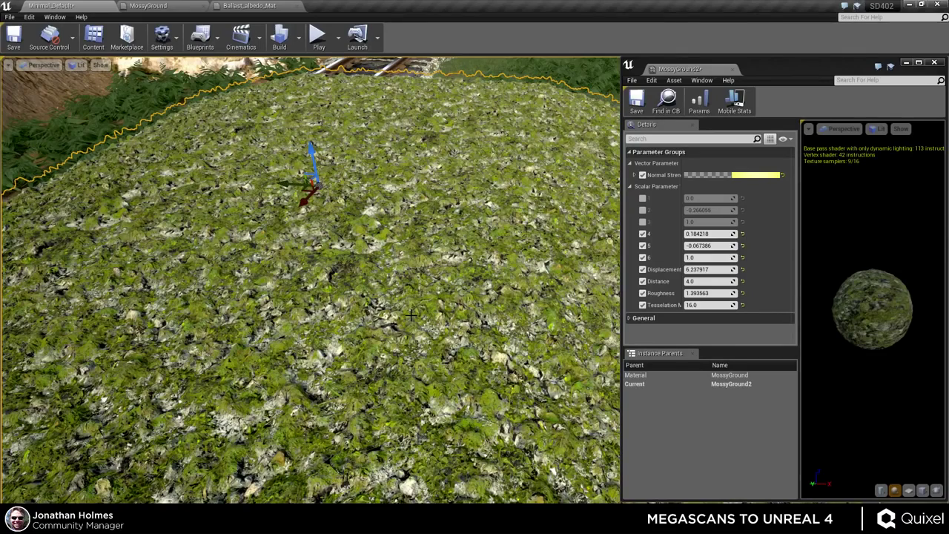
pyautogui.moveTo(378, 317)
pyautogui.mouseDown(button='right')
pyautogui.moveTo(384, 308)
pyautogui.moveTo(384, 330)
pyautogui.mouseUp(button='right')
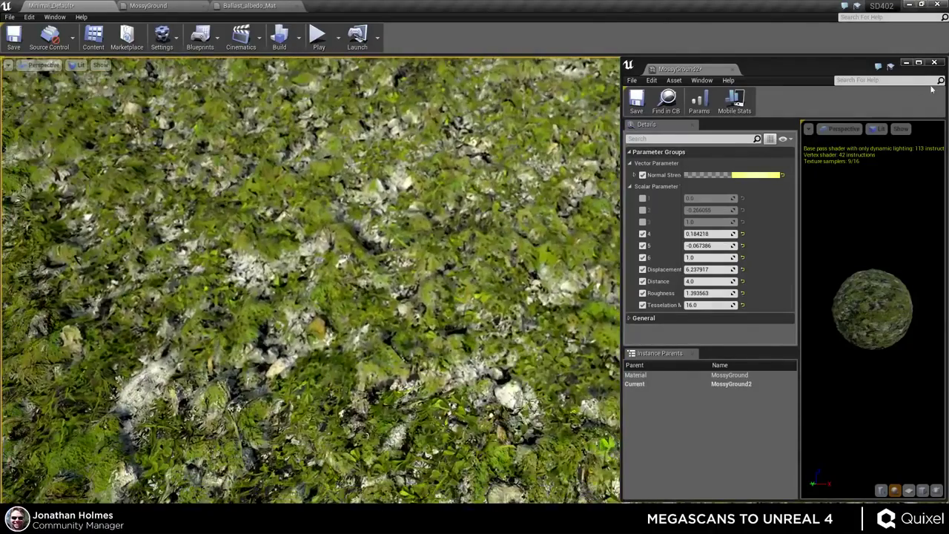
# - Close the MossyGround2 instance editor and hide the mossy mound to reveal the track beside the locomotive
pyautogui.click(933, 63)
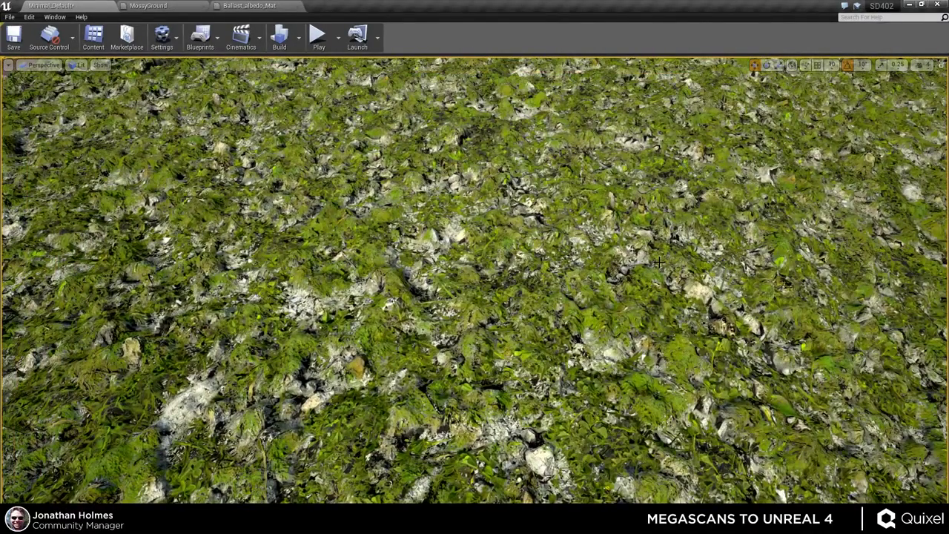
pyautogui.press('f')
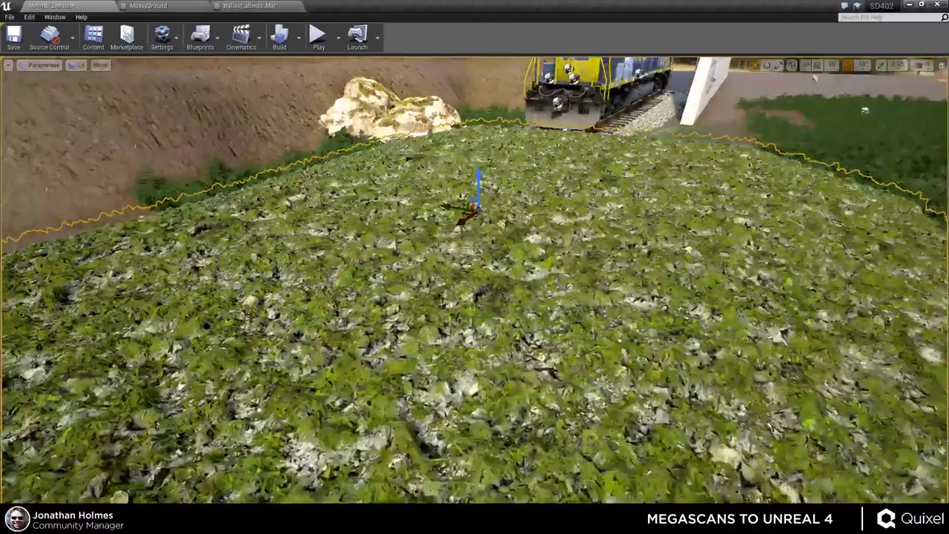
pyautogui.press('Delete')
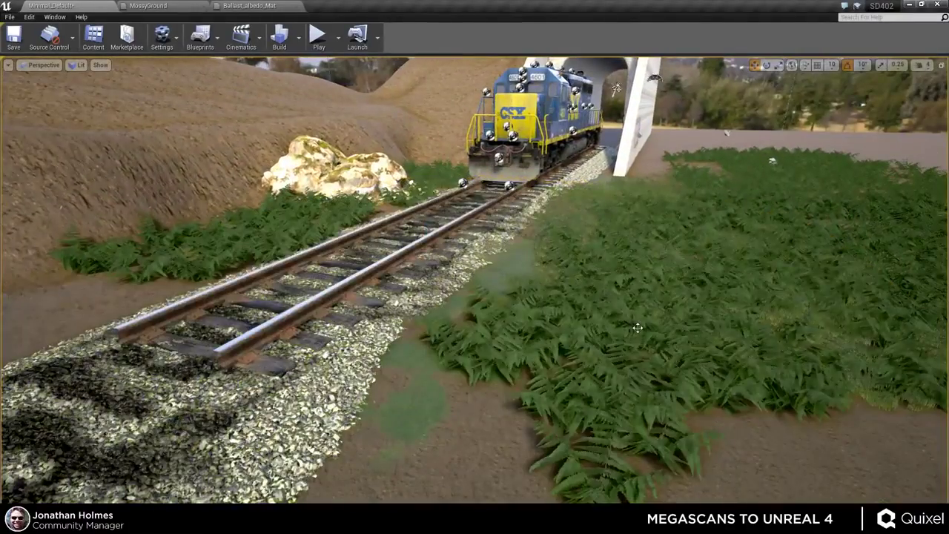
pyautogui.press('w')
pyautogui.moveTo(475, 280); pyautogui.dragTo(518, 296, button='right')
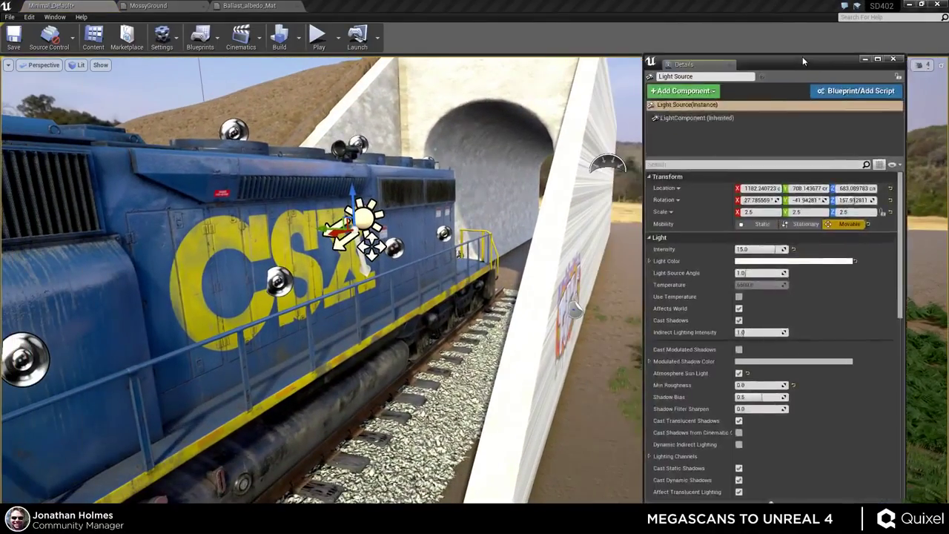
# - Reposition the floating Details panel, delete then restore the tree backdrop sky sphere, and deselect everything
pyautogui.moveTo(802, 56); pyautogui.dragTo(835, 68)
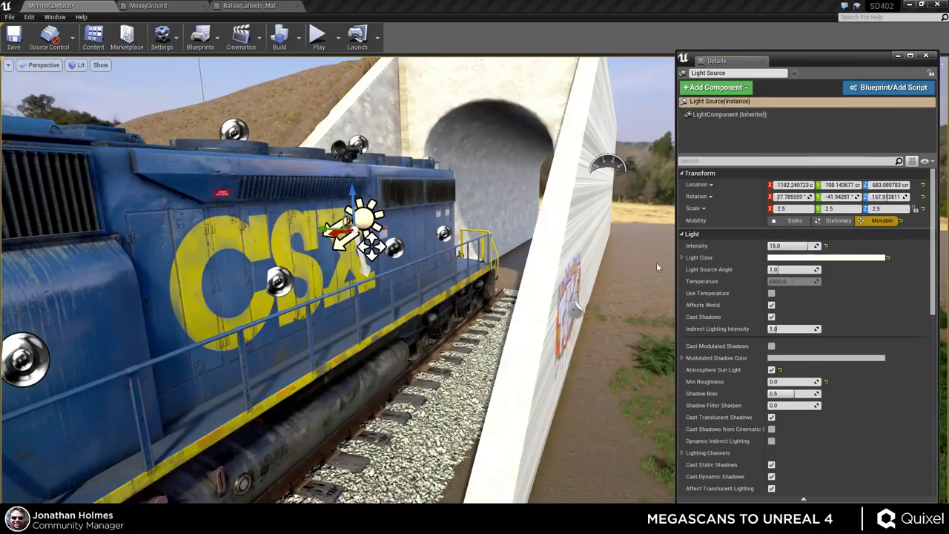
pyautogui.moveTo(445, 297); pyautogui.dragTo(401, 334, button='right')
pyautogui.press('Delete')
pyautogui.hotkey('ctrl', 'z')
pyautogui.press('Escape')
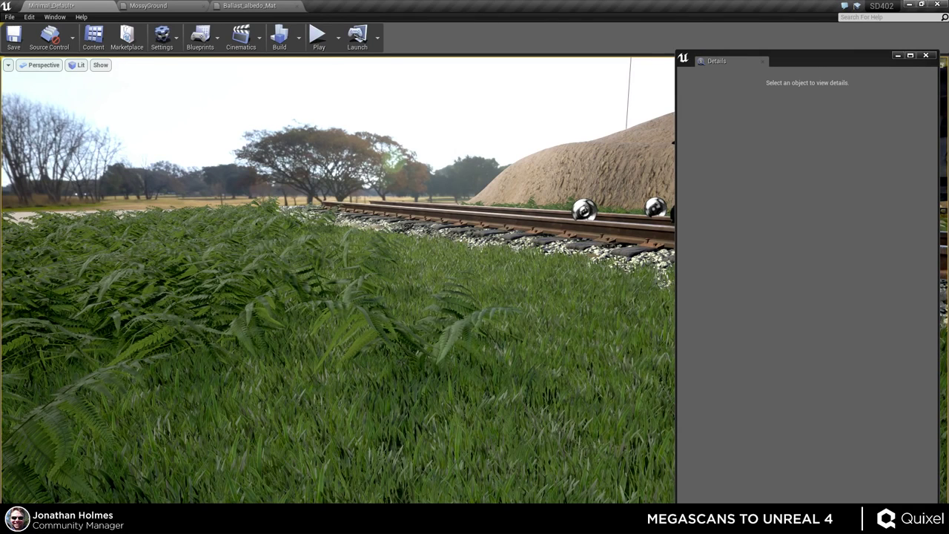
# - Fly back over the grass and select the SkyLight (SLS Captured Scene, Intensity 4.0)
pyautogui.press('Down')
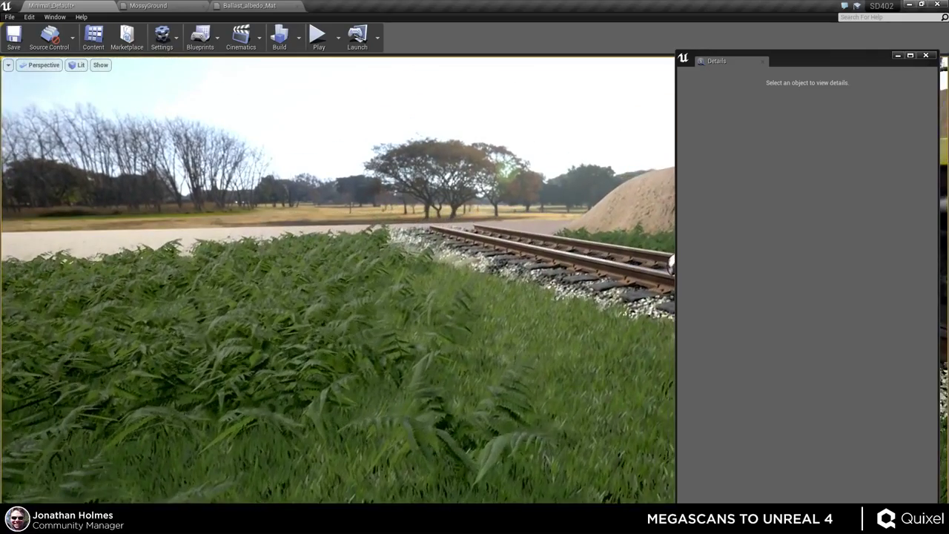
pyautogui.press('Up')
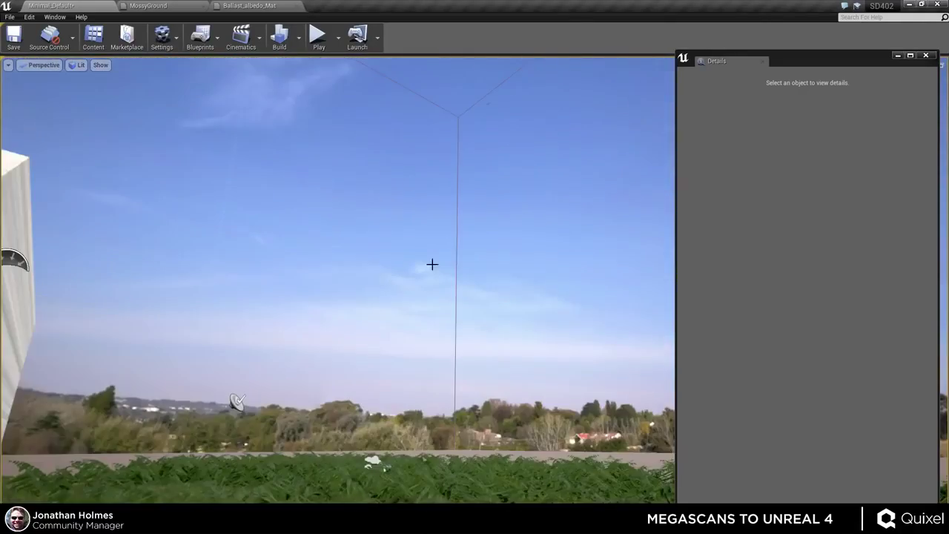
pyautogui.click(208, 291)
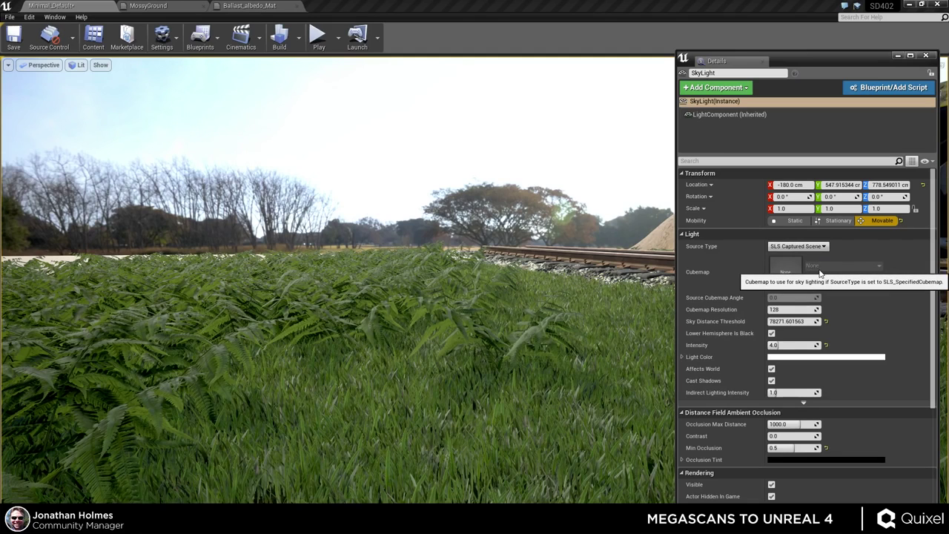
# - Show the Textures folder's 34 assets in the Content Browser, including the dry_field_8k panorama
pyautogui.moveTo(572, 241)
pyautogui.mouseDown(button='right')
pyautogui.moveTo(572, 267)
pyautogui.moveTo(572, 245)
pyautogui.mouseUp(button='right')
pyautogui.hotkey('ctrl', 'shift', 'f')
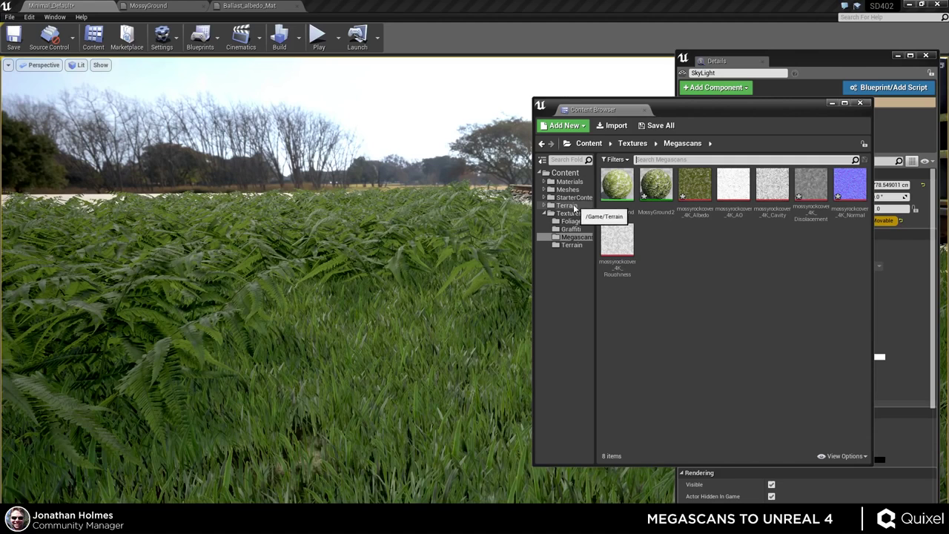
pyautogui.click(572, 213)
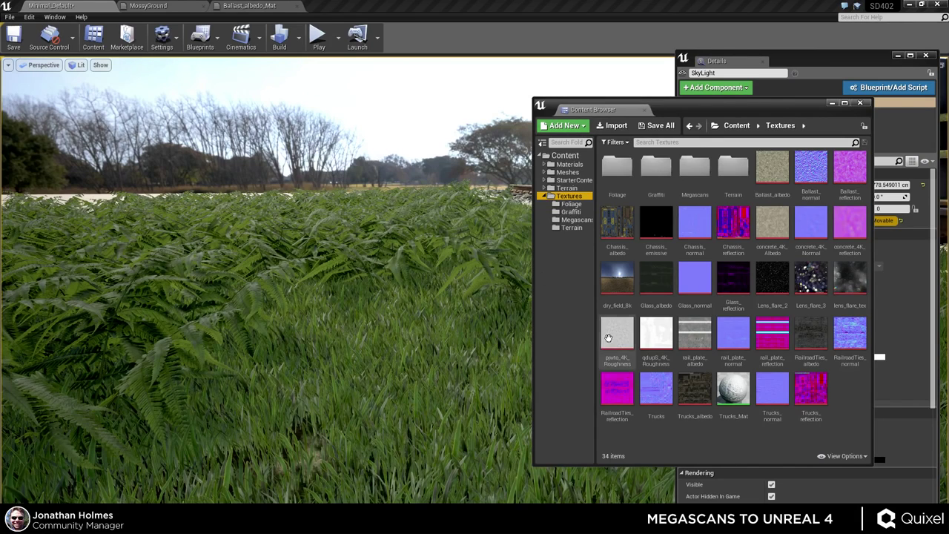
pyautogui.moveTo(816, 386)
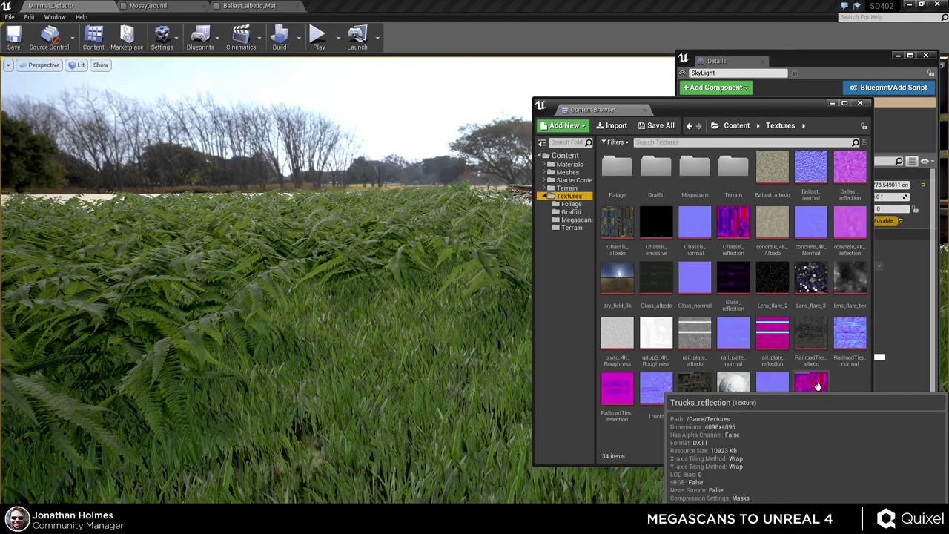
pyautogui.moveTo(626, 283)
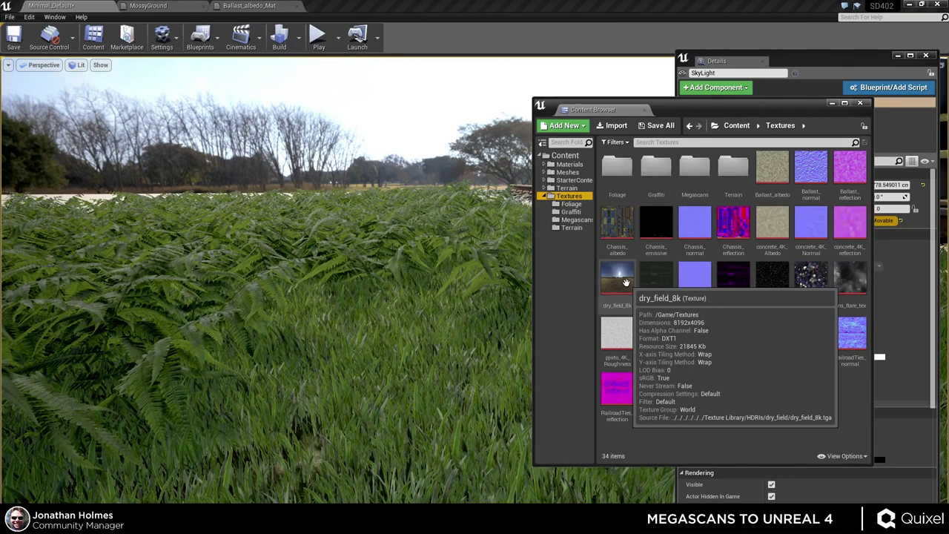
# - Inspect the 8192x4096 dry_field_8k texture in its viewer, then close it
pyautogui.doubleClick(626, 283)
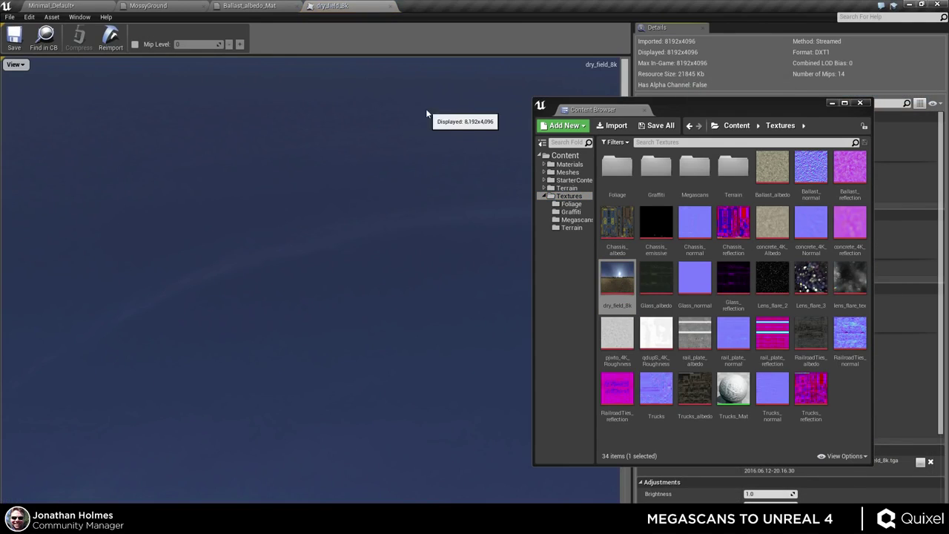
pyautogui.scroll(-4, 442, 218)
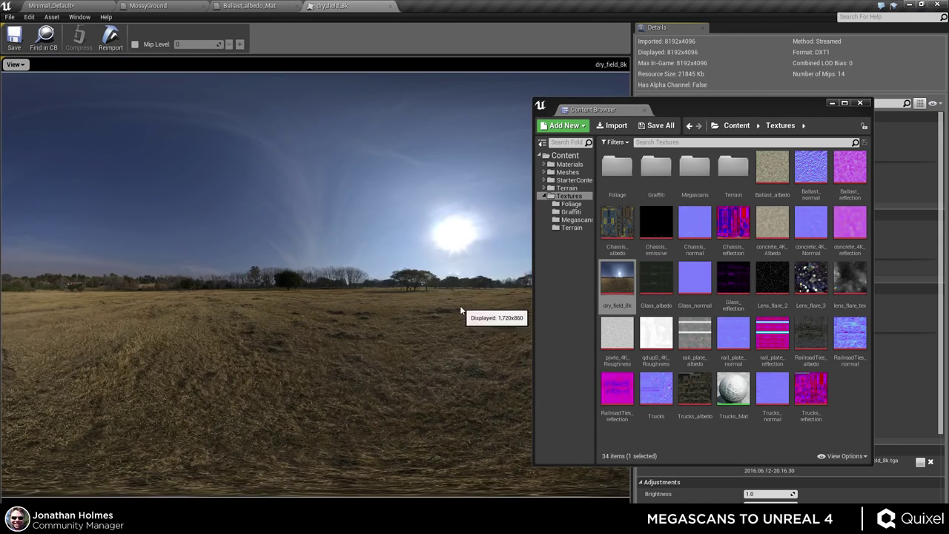
pyautogui.moveTo(687, 104); pyautogui.dragTo(732, 128)
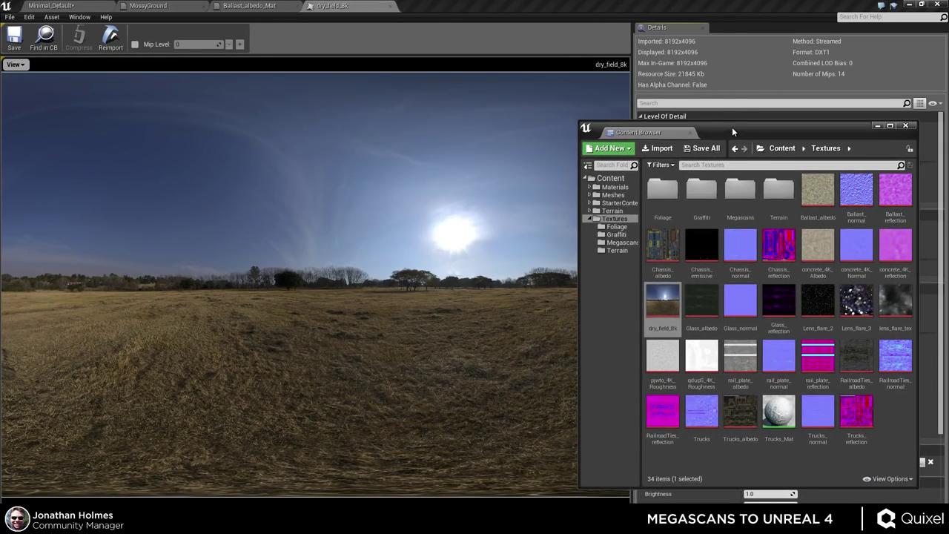
pyautogui.moveTo(578, 272); pyautogui.dragTo(628, 272)
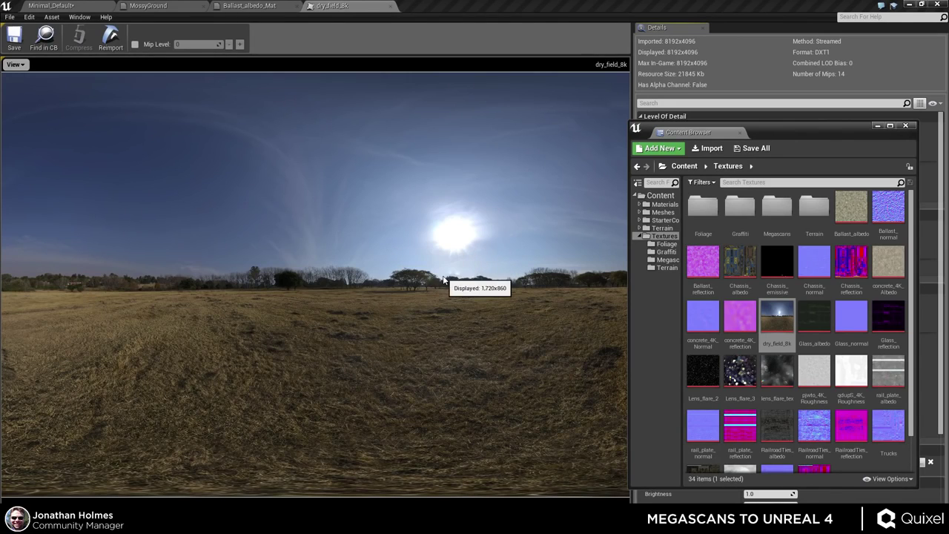
pyautogui.click(391, 7)
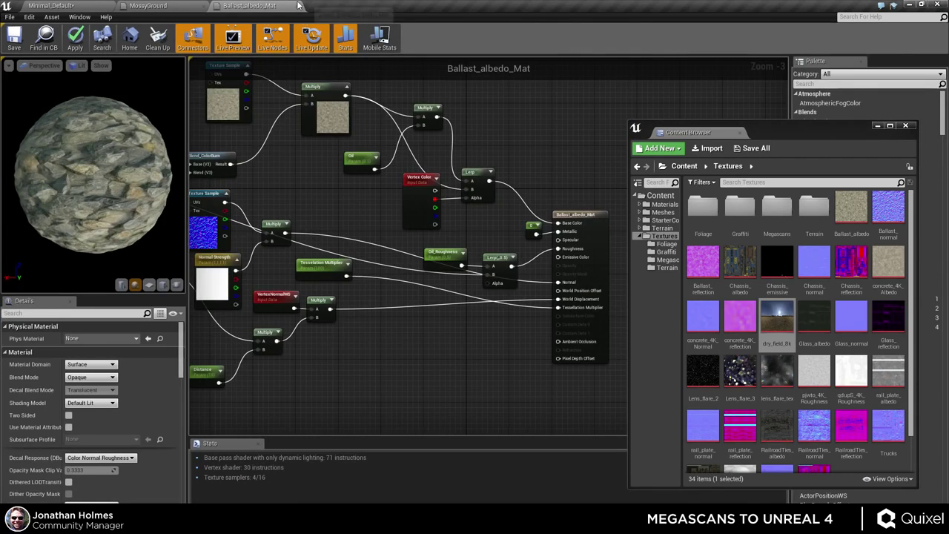
# - Close the Ballast_albedo_Mat and MossyGround material editors, answering the apply-changes prompts
pyautogui.click(297, 5)
pyautogui.click(546, 302)
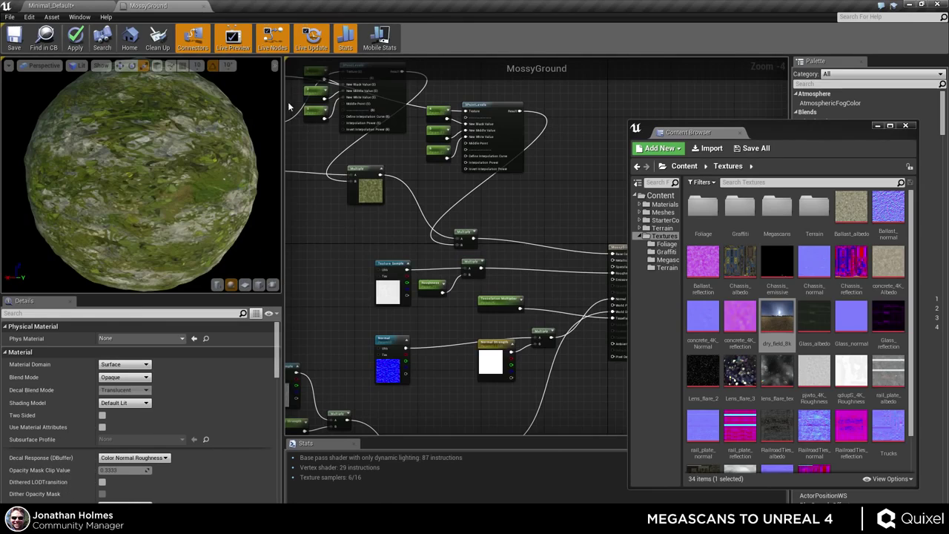
pyautogui.click(203, 6)
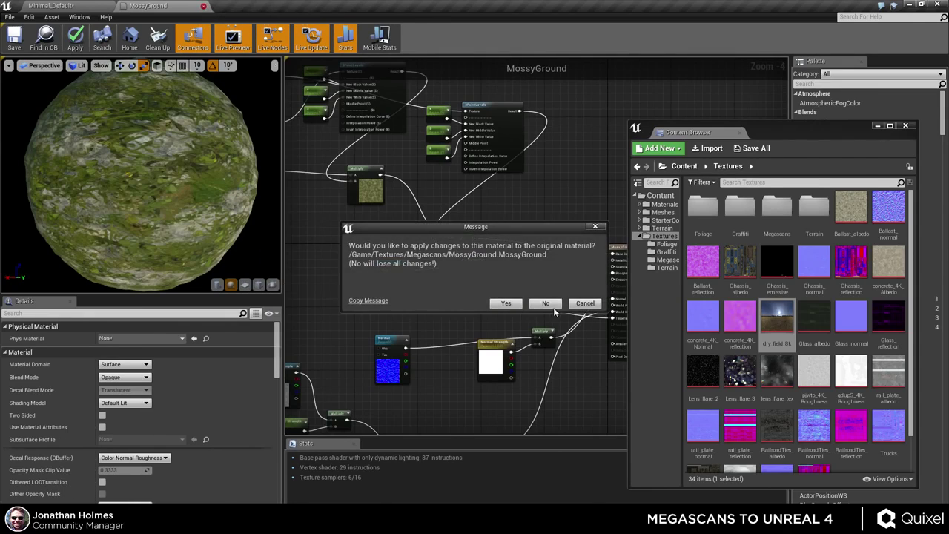
pyautogui.click(552, 306)
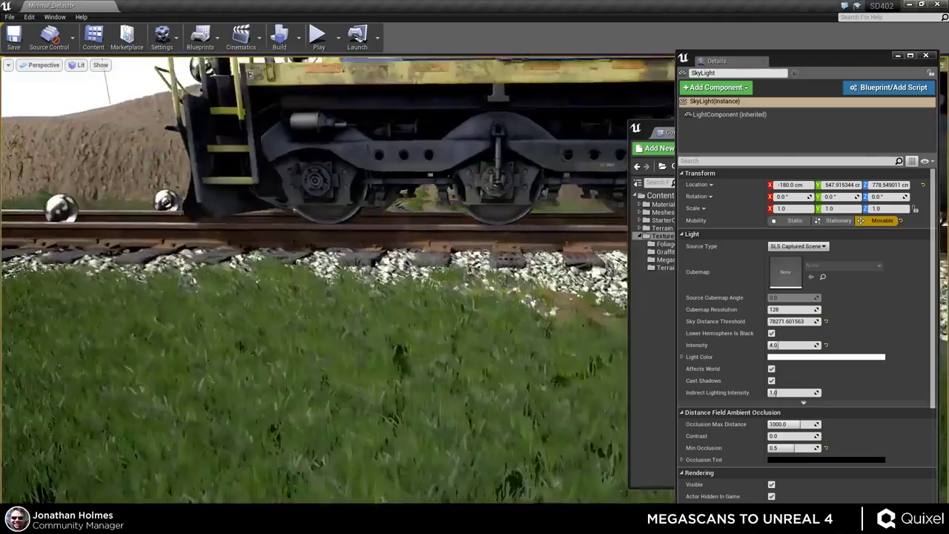
# - Select the Light Source, raise its Intensity from 15 to 25, and preview the locomotive roof in game view
pyautogui.moveTo(437, 99); pyautogui.dragTo(577, 304, button='right')
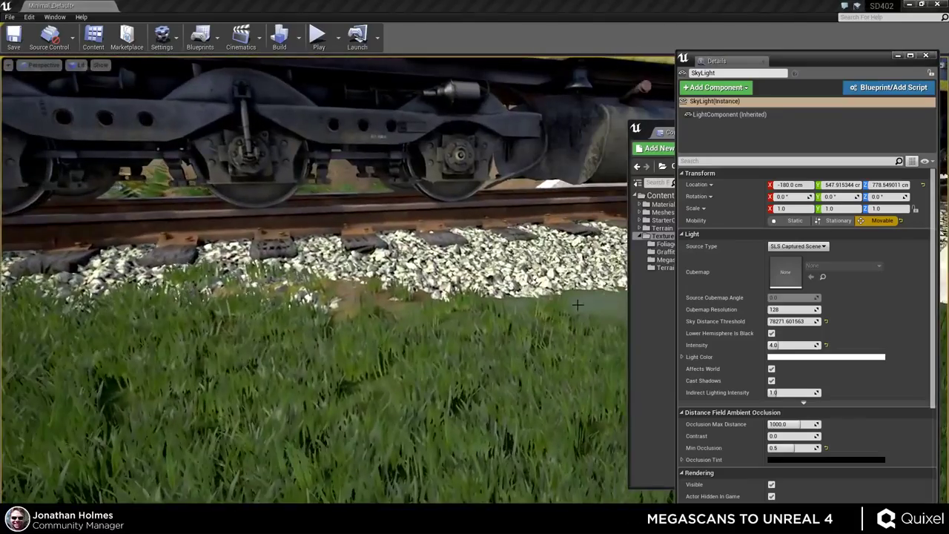
pyautogui.press('f')
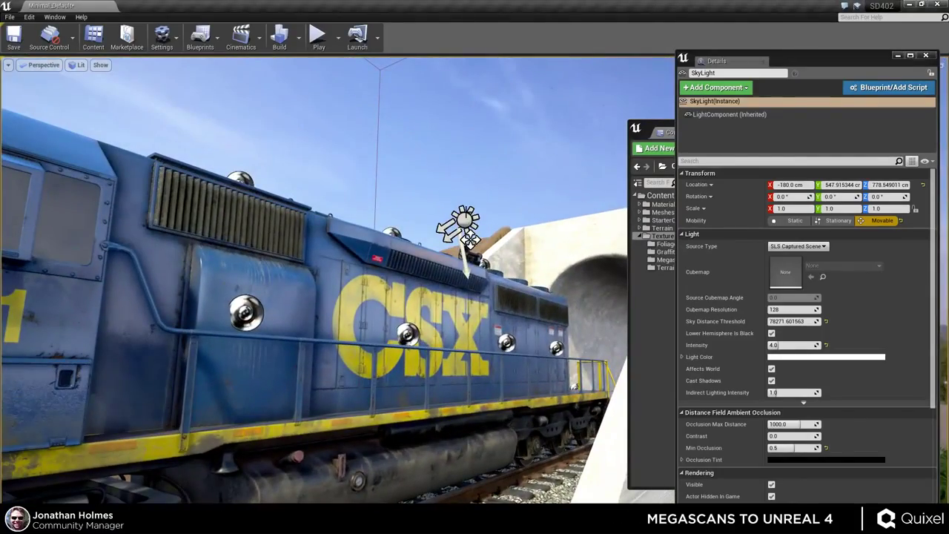
pyautogui.click(464, 218)
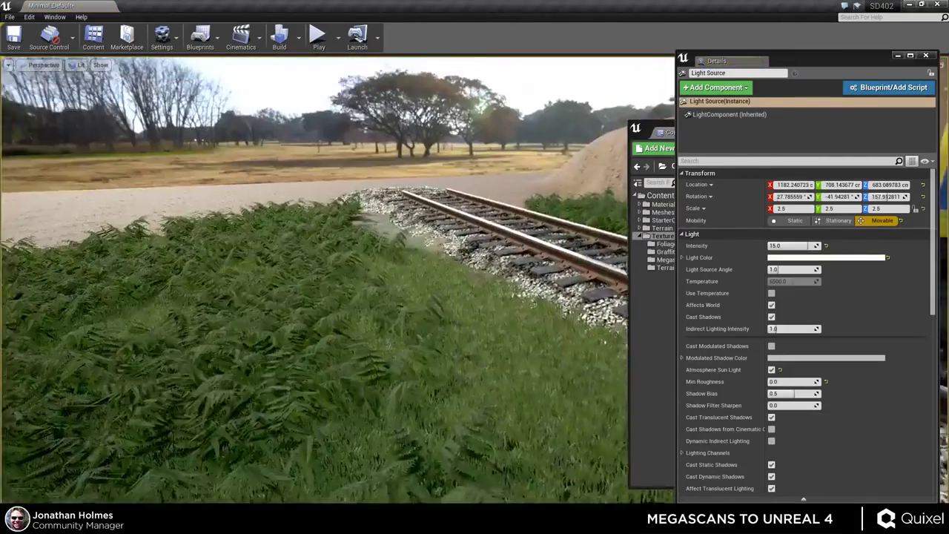
pyautogui.moveTo(474, 267); pyautogui.dragTo(415, 267, button='right')
pyautogui.click(793, 245)
pyautogui.write('25')
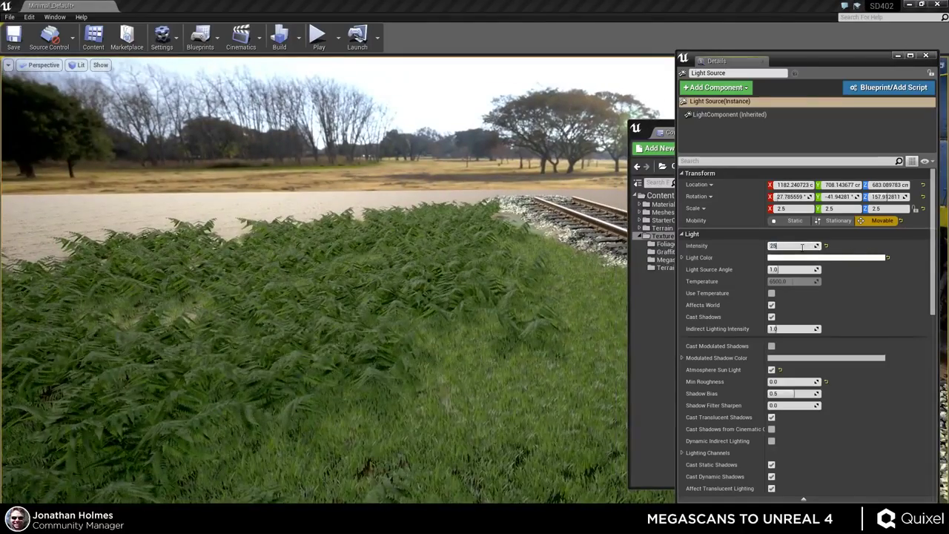
pyautogui.press('Return')
pyautogui.moveTo(496, 244); pyautogui.dragTo(519, 256, button='right')
pyautogui.press('g')
pyautogui.moveTo(509, 323); pyautogui.dragTo(507, 334, button='right')
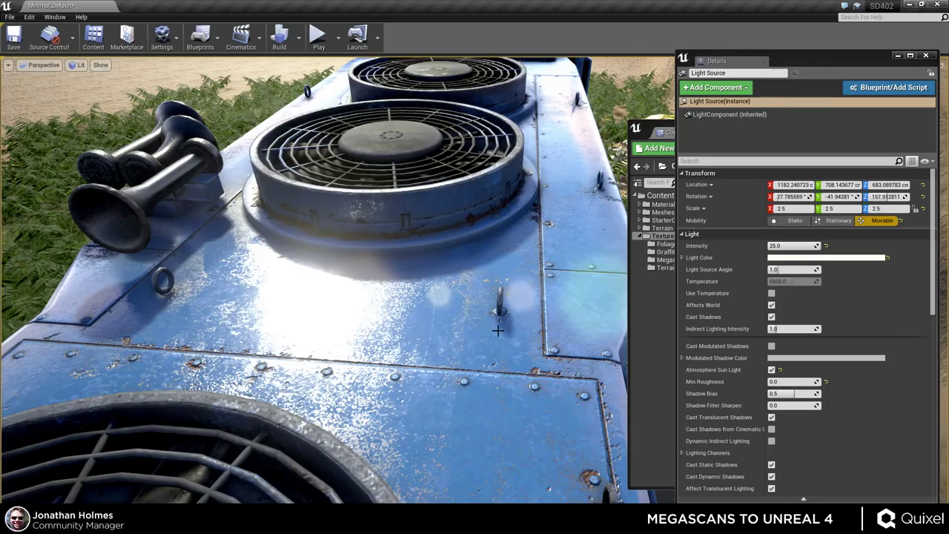
# - Fly the camera around the locomotive's roof, horns and vents, then switch to the Opera browser
pyautogui.moveTo(485, 384)
pyautogui.mouseDown(button='right')
pyautogui.moveTo(401, 386)
pyautogui.moveTo(476, 378)
pyautogui.mouseUp(button='right')
pyautogui.press('w')
pyautogui.press('s')
pyautogui.press('s')
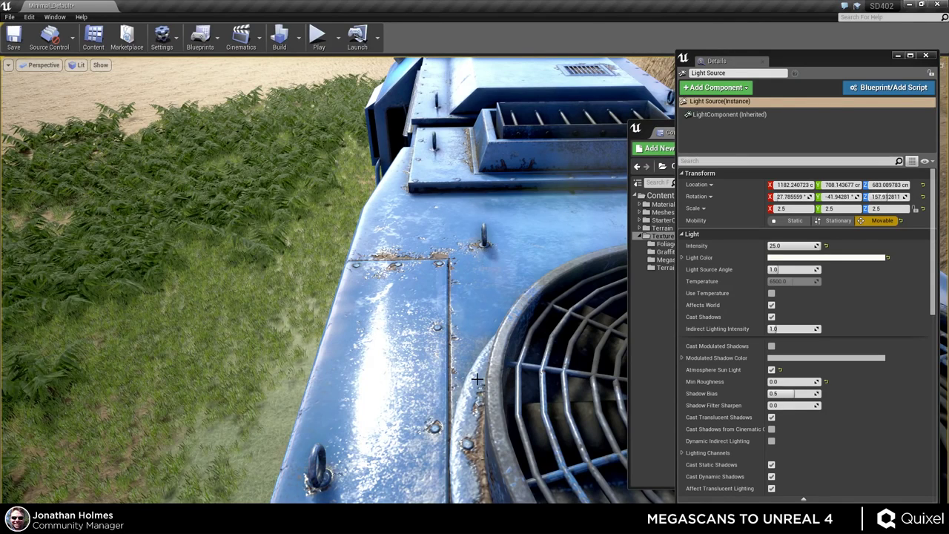
pyautogui.moveTo(467, 341)
pyautogui.mouseDown()
pyautogui.moveTo(467, 311)
pyautogui.moveTo(526, 311)
pyautogui.moveTo(467, 336)
pyautogui.mouseUp()
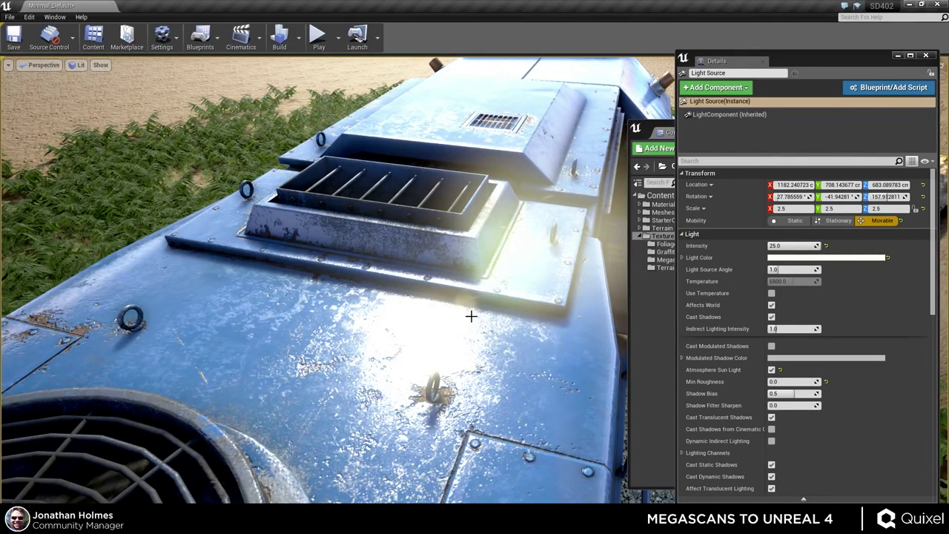
pyautogui.moveTo(471, 316)
pyautogui.mouseDown()
pyautogui.moveTo(489, 316)
pyautogui.moveTo(474, 322)
pyautogui.moveTo(457, 304)
pyautogui.mouseUp()
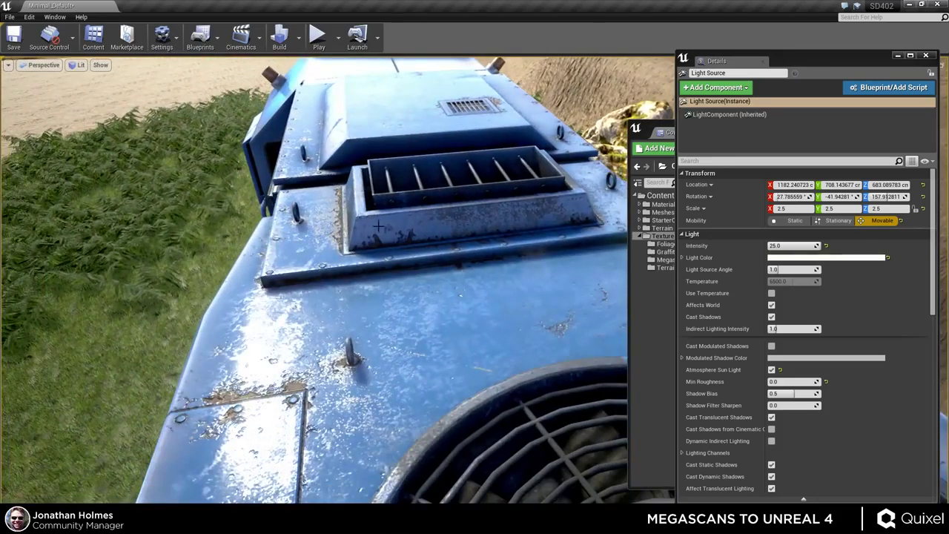
pyautogui.moveTo(401, 365); pyautogui.dragTo(301, 349)
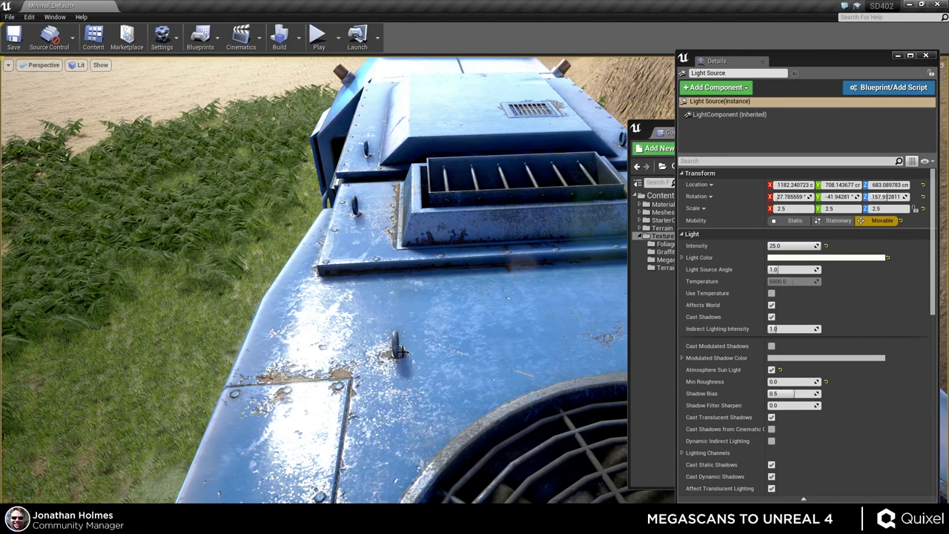
pyautogui.moveTo(539, 333); pyautogui.dragTo(593, 338, button='right')
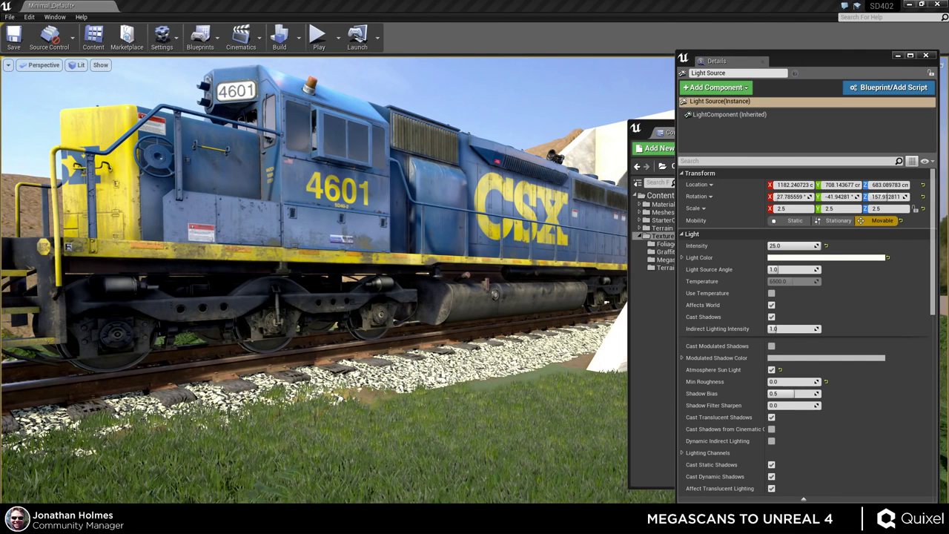
pyautogui.hotkey('alt', 'Tab')
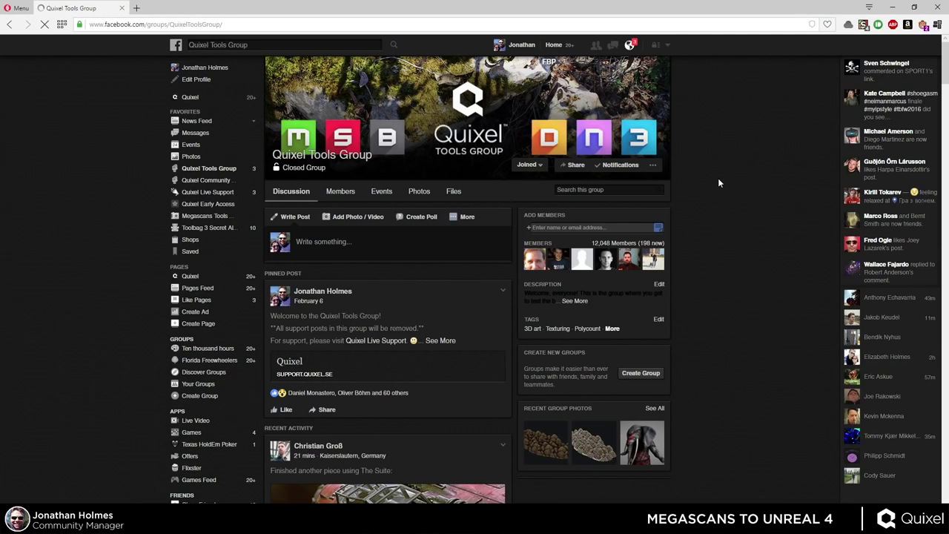
# - Scroll up and down through the Quixel Tools Group Facebook feed
pyautogui.scroll(-3, 715, 181)
pyautogui.scroll(-10, 485, 243)
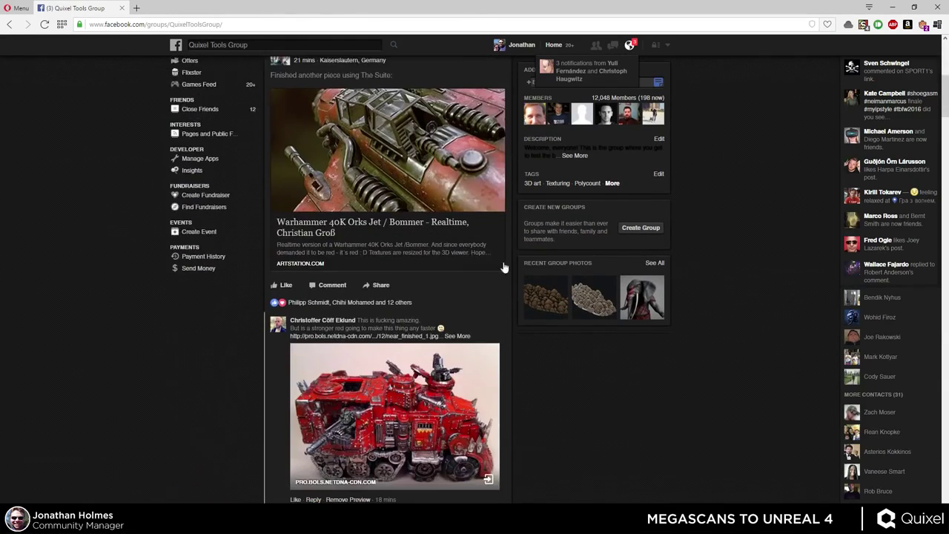
pyautogui.scroll(3, 508, 285)
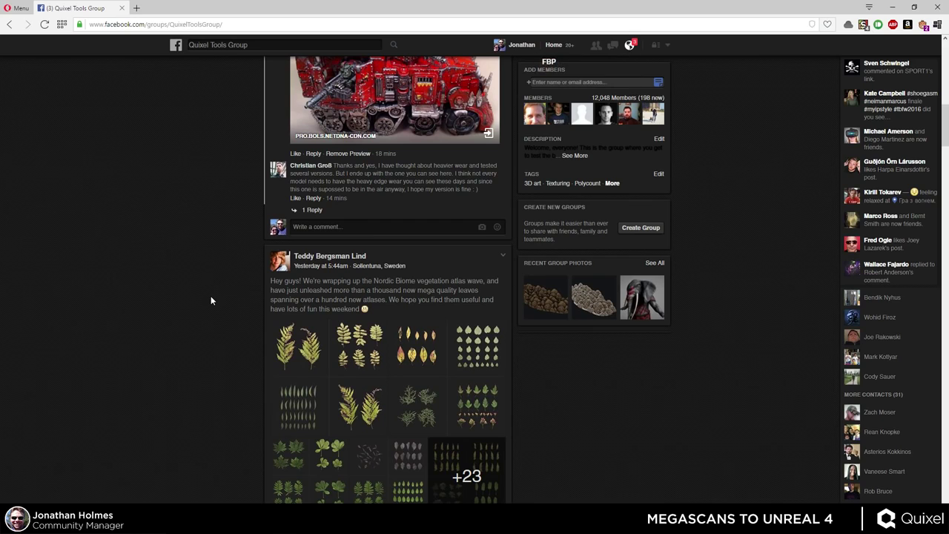
pyautogui.scroll(-4, 210, 297)
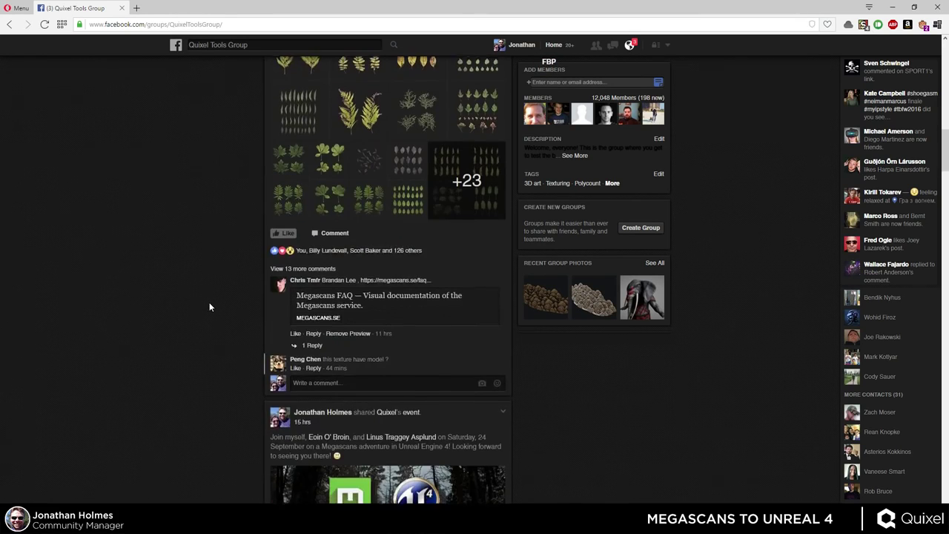
pyautogui.scroll(1, 209, 300)
pyautogui.scroll(-4, 202, 300)
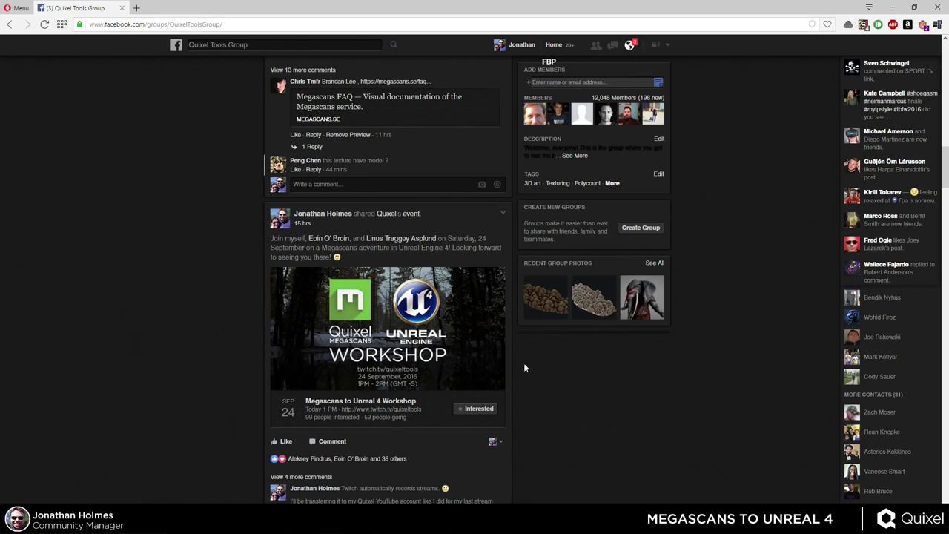
pyautogui.scroll(-1, 575, 394)
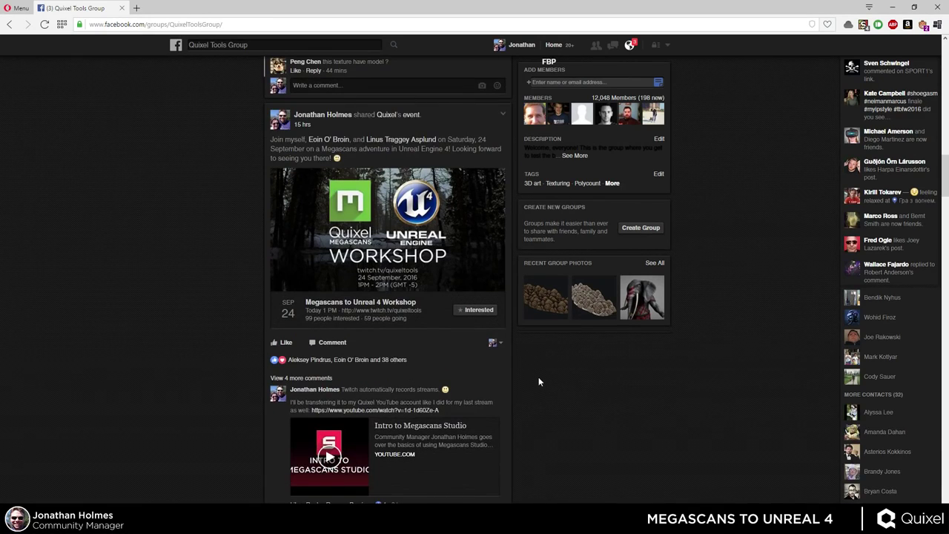
pyautogui.scroll(-5, 535, 378)
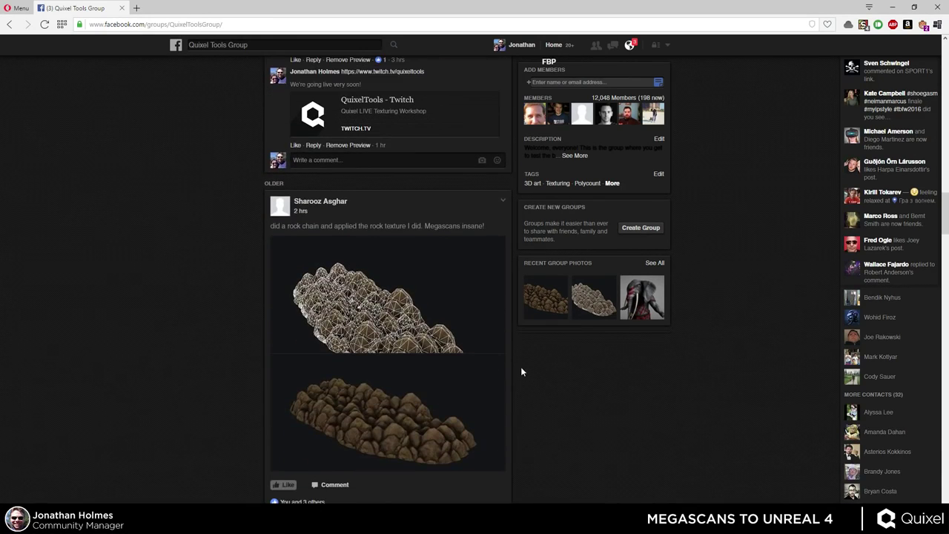
pyautogui.scroll(-4, 520, 366)
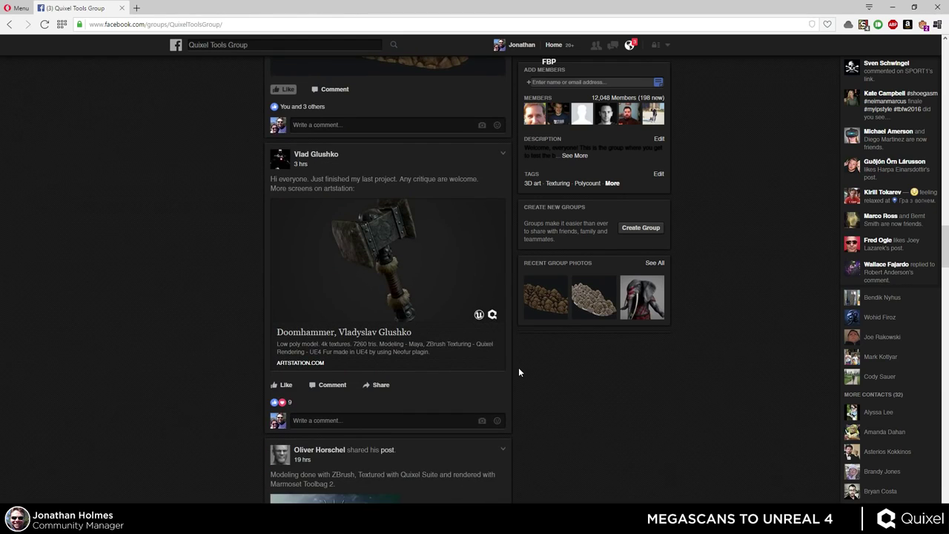
pyautogui.scroll(-2, 553, 381)
pyautogui.scroll(6, 552, 380)
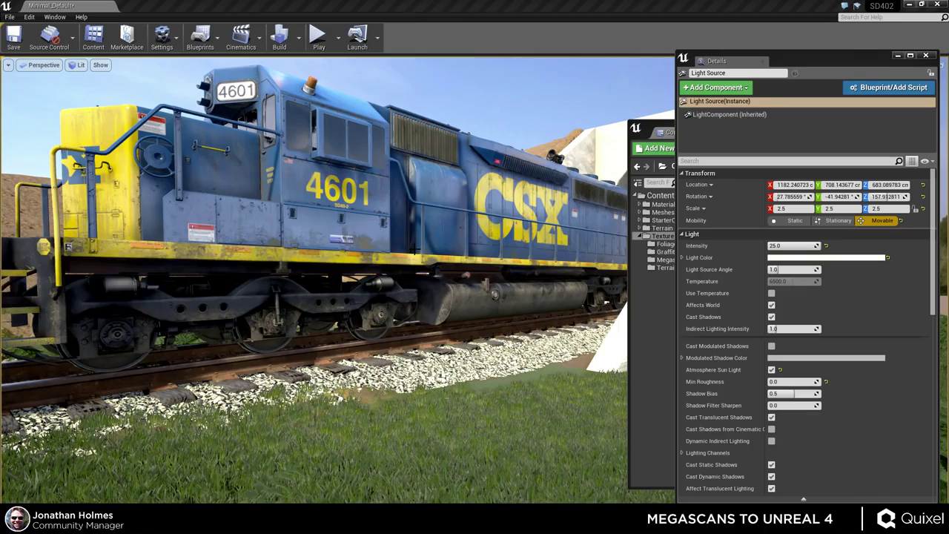
pyautogui.moveTo(314, 282); pyautogui.dragTo(267, 273, button='right')
pyautogui.moveTo(513, 382)
pyautogui.mouseDown(button='right')
pyautogui.moveTo(513, 416)
pyautogui.moveTo(513, 383)
pyautogui.mouseUp(button='right')
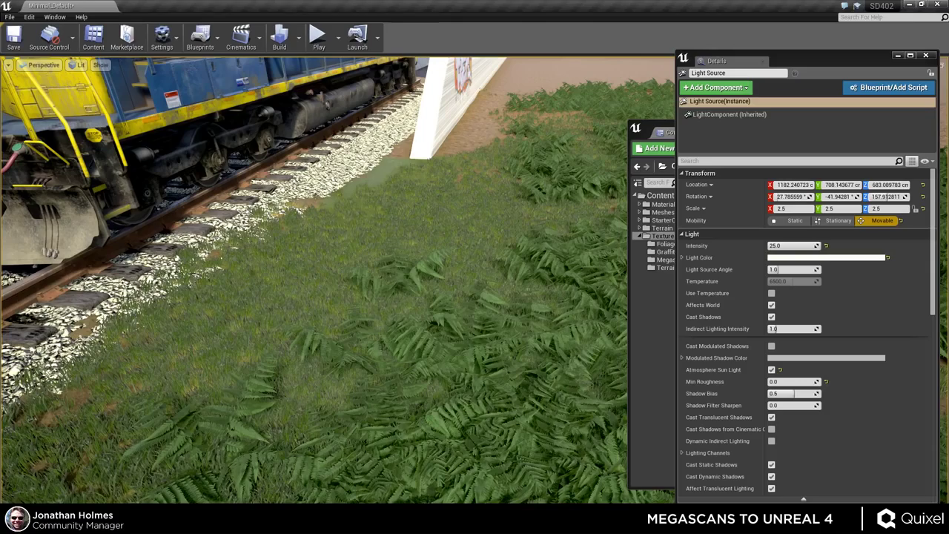
pyautogui.moveTo(504, 305)
pyautogui.mouseDown()
pyautogui.moveTo(474, 348)
pyautogui.moveTo(490, 296)
pyautogui.mouseUp()
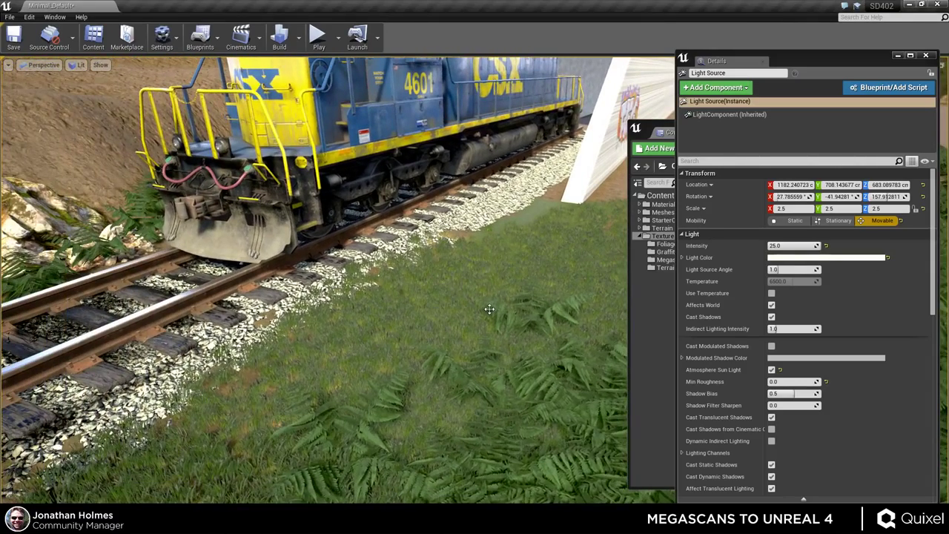